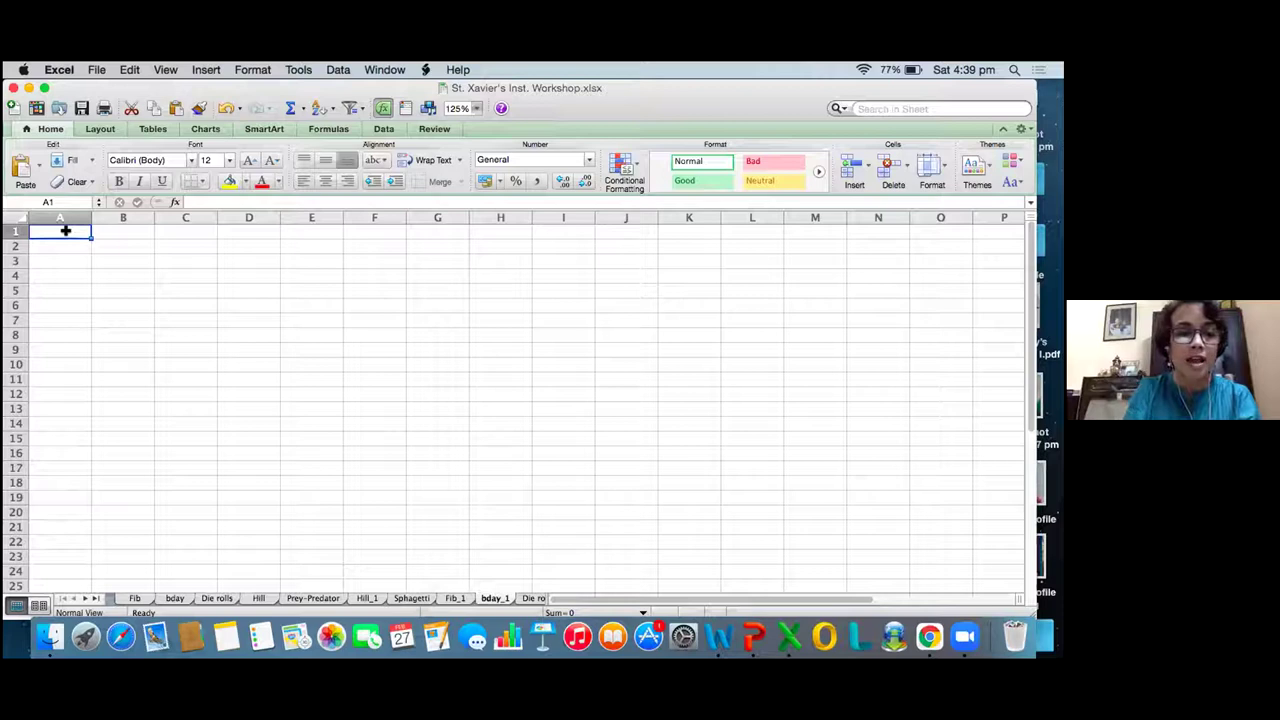
# - Enter the column headers "S.No" in A1 and "Fib(n)" in B1
pyautogui.write('S.No')
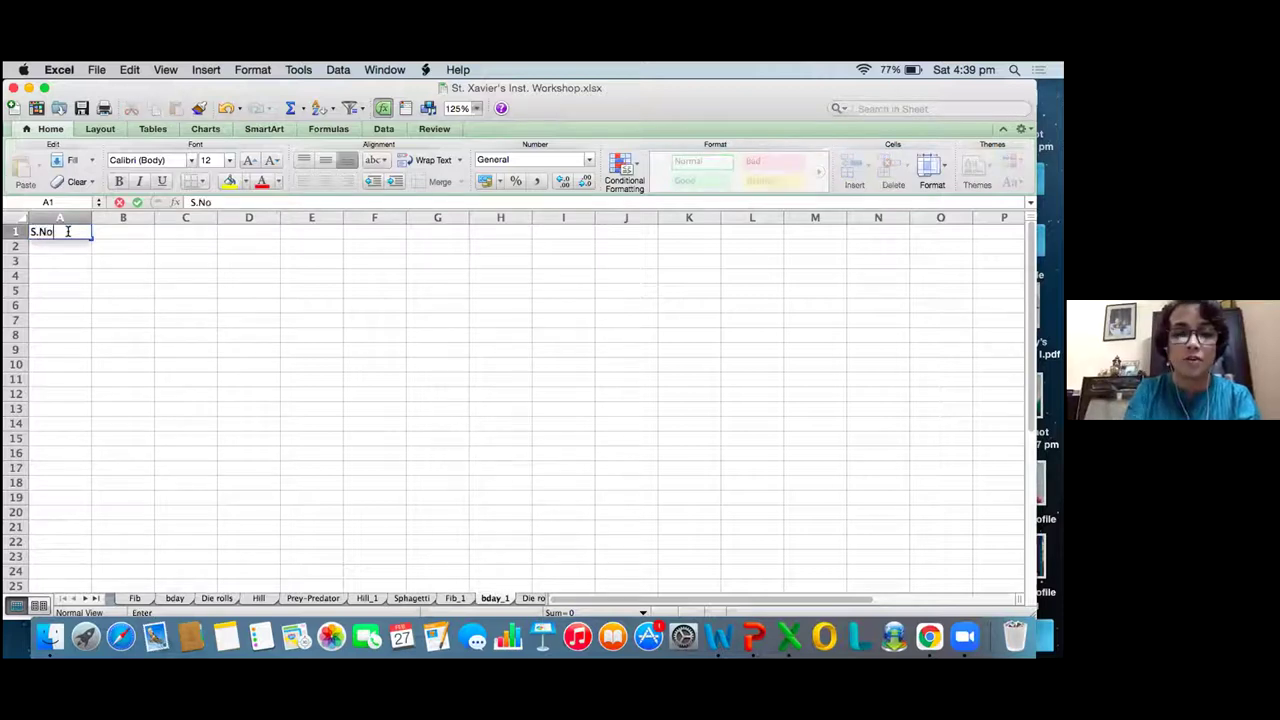
pyautogui.press('Tab')
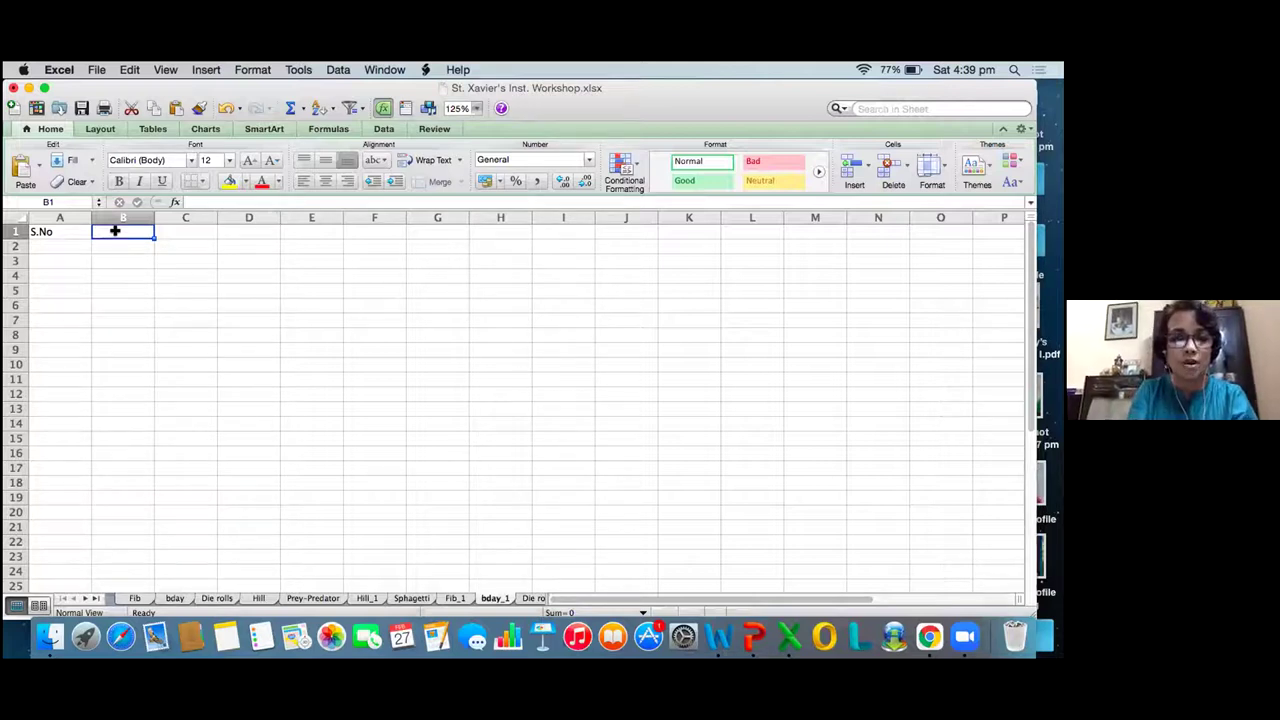
pyautogui.write('Fib')
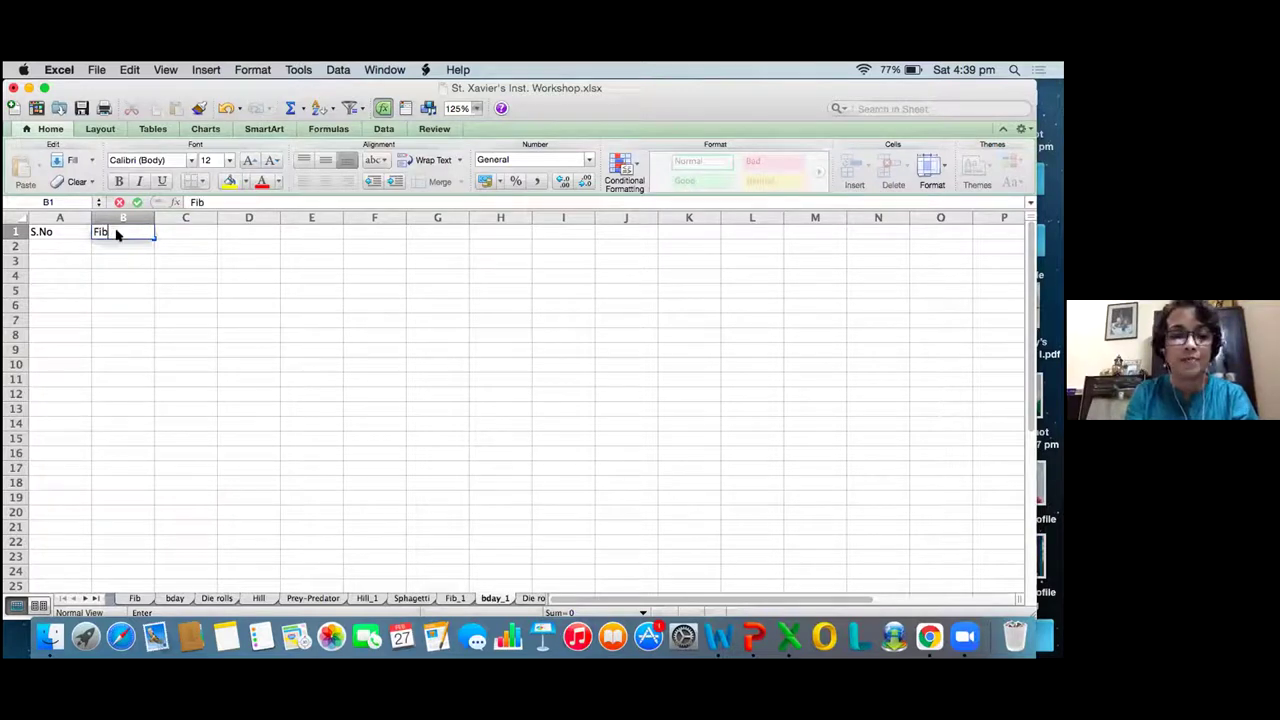
pyautogui.press('Tab')
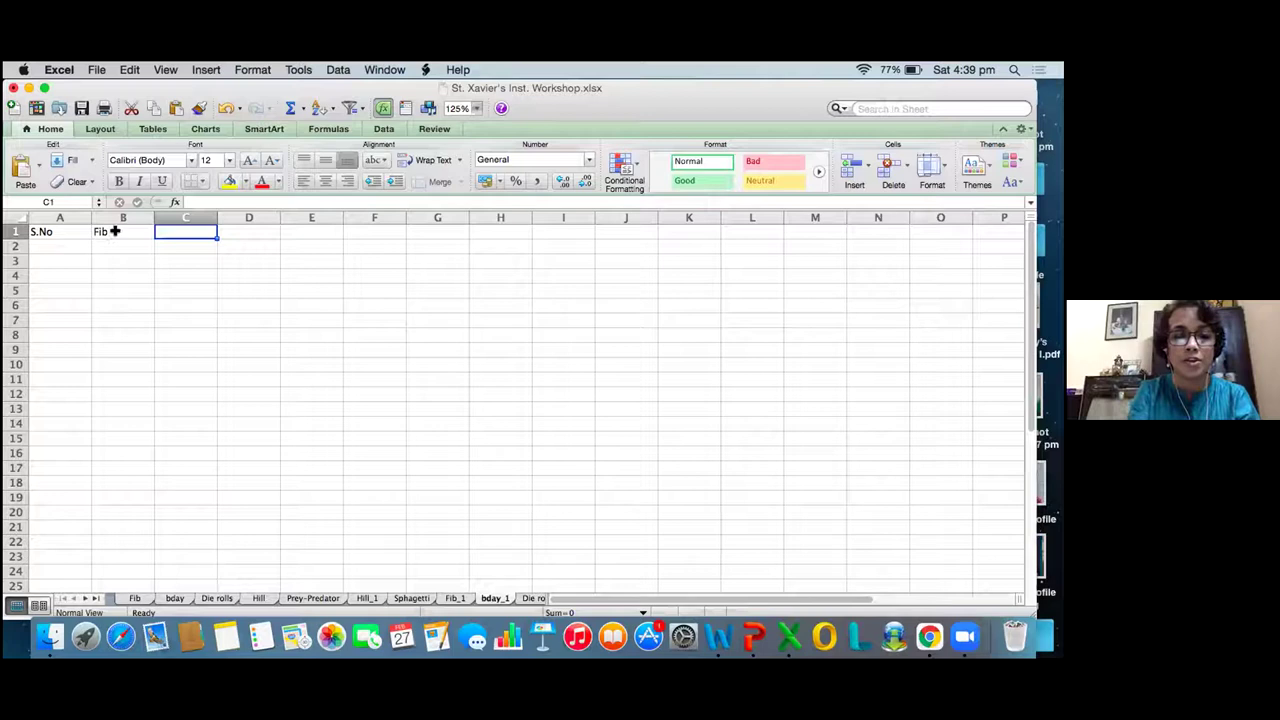
pyautogui.click(115, 231)
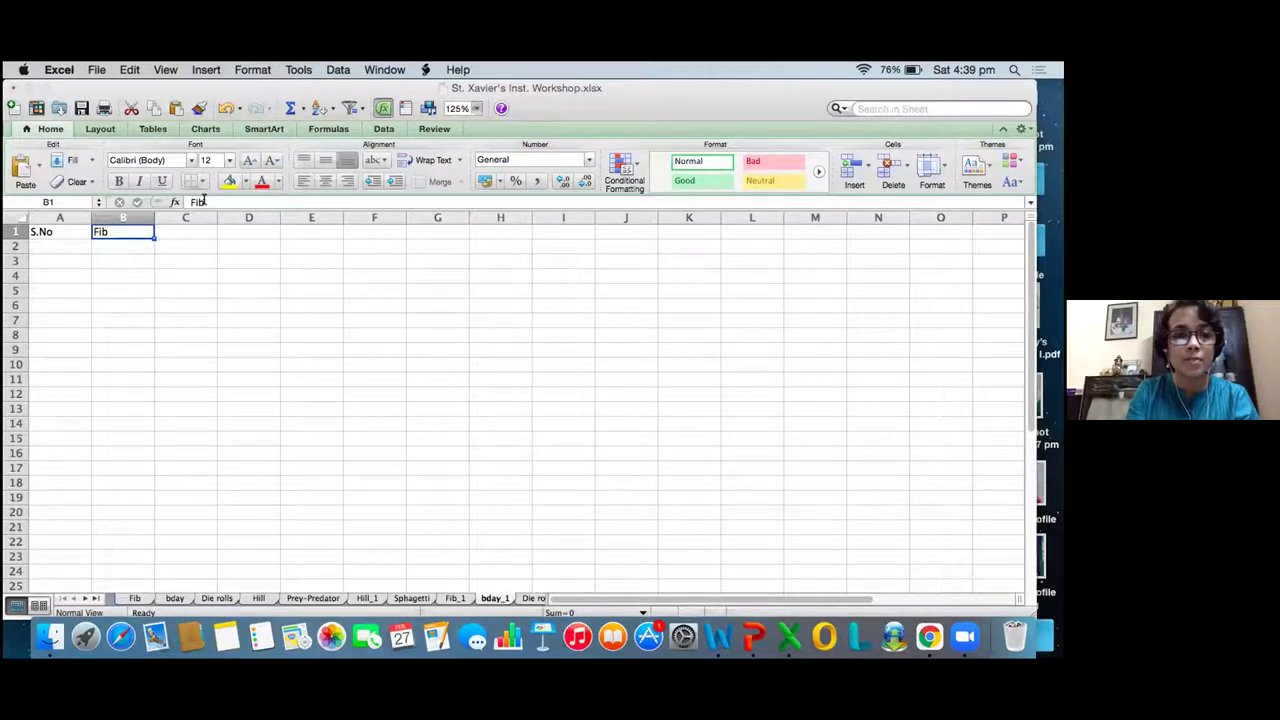
pyautogui.click(203, 202)
pyautogui.write('(N')
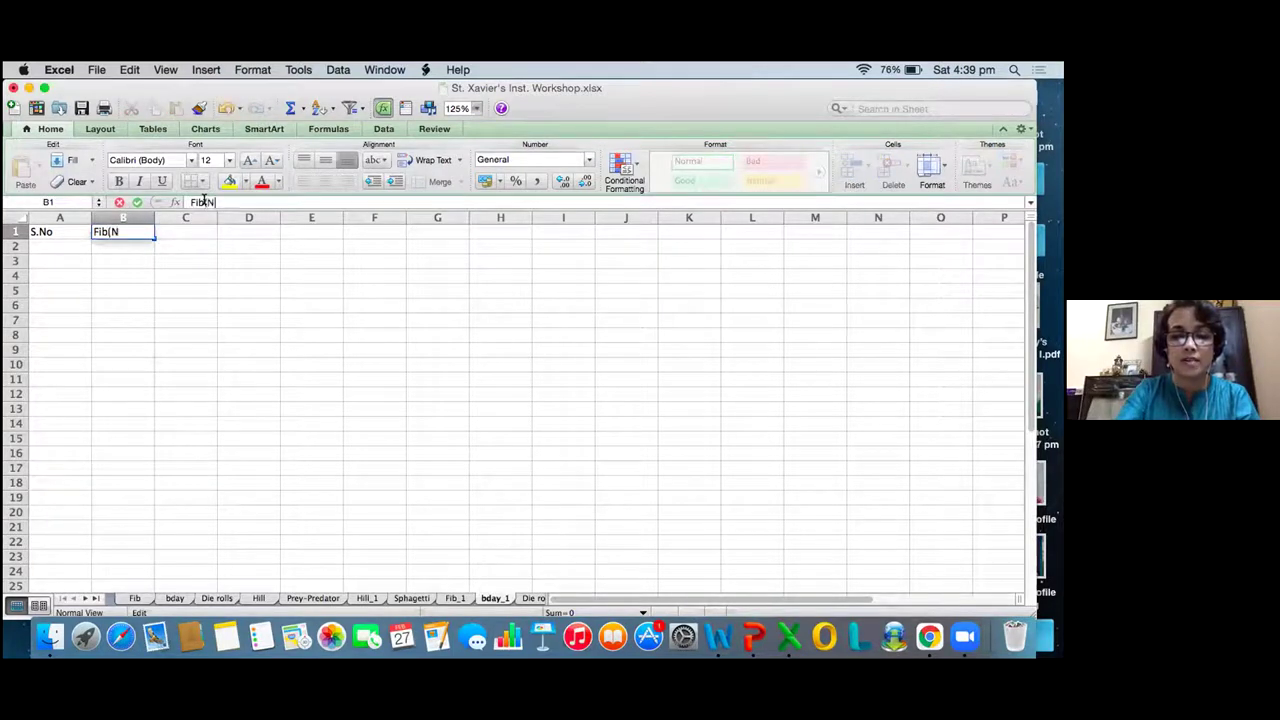
pyautogui.press('BackSpace')
pyautogui.press('BackSpace')
pyautogui.write('n)')
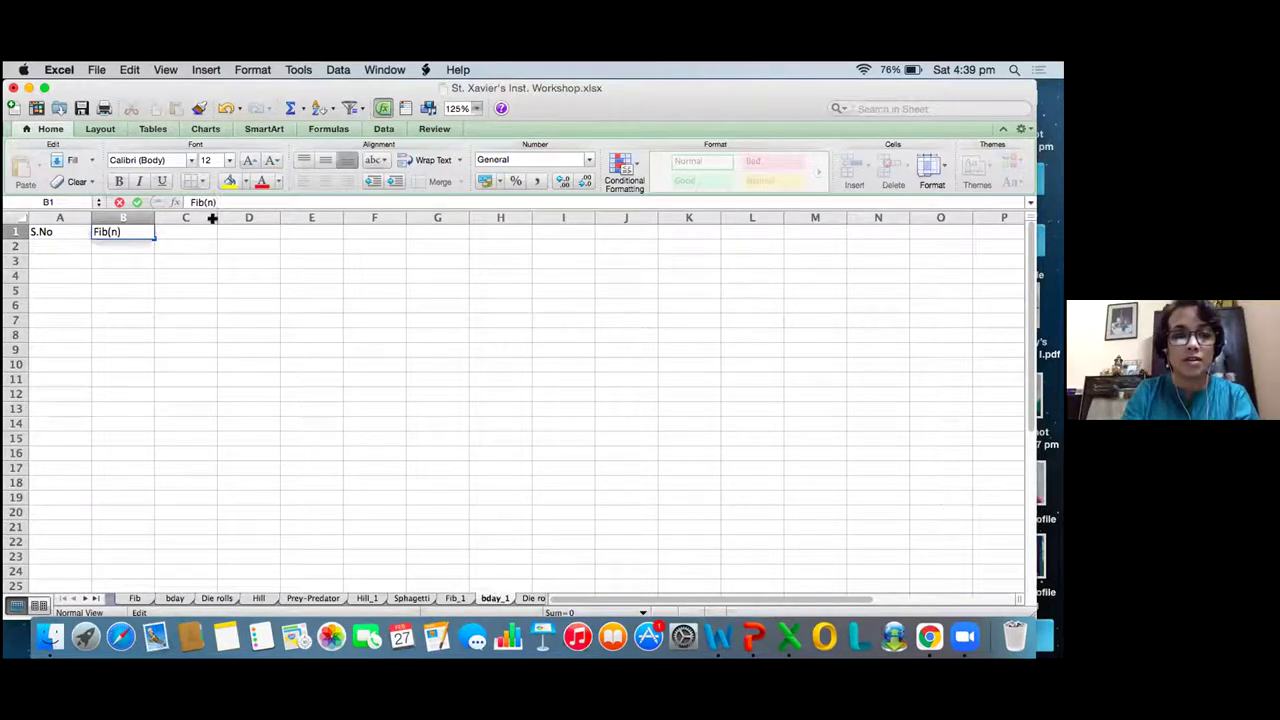
# - Enter the header "Fib(n+1)/F(n)" in C1 and fit column C to its text
pyautogui.click(204, 237)
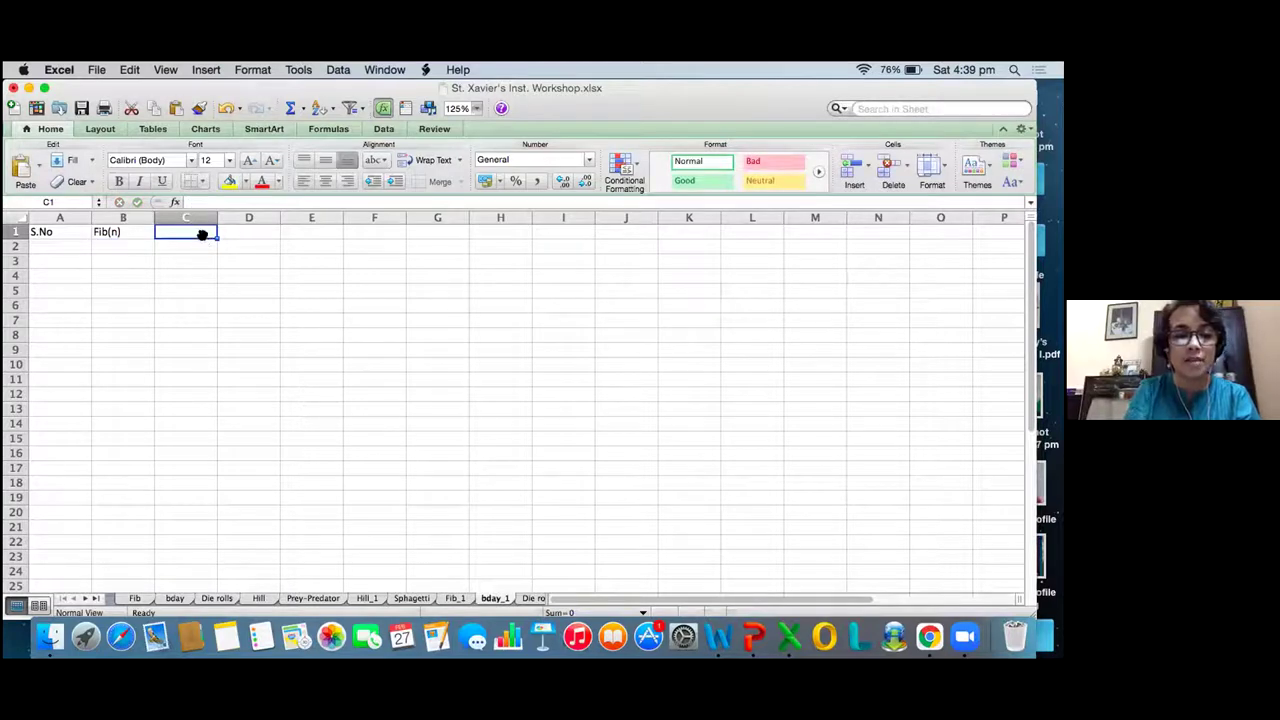
pyautogui.write('F')
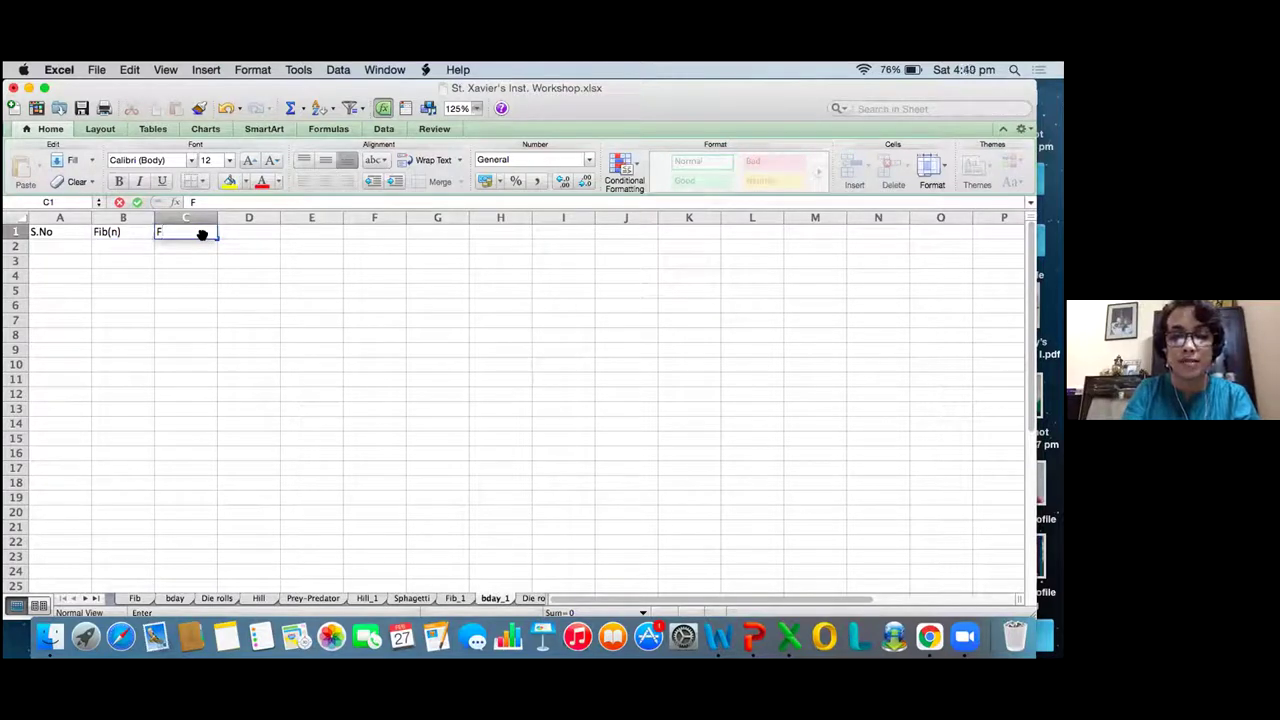
pyautogui.write('ib(n')
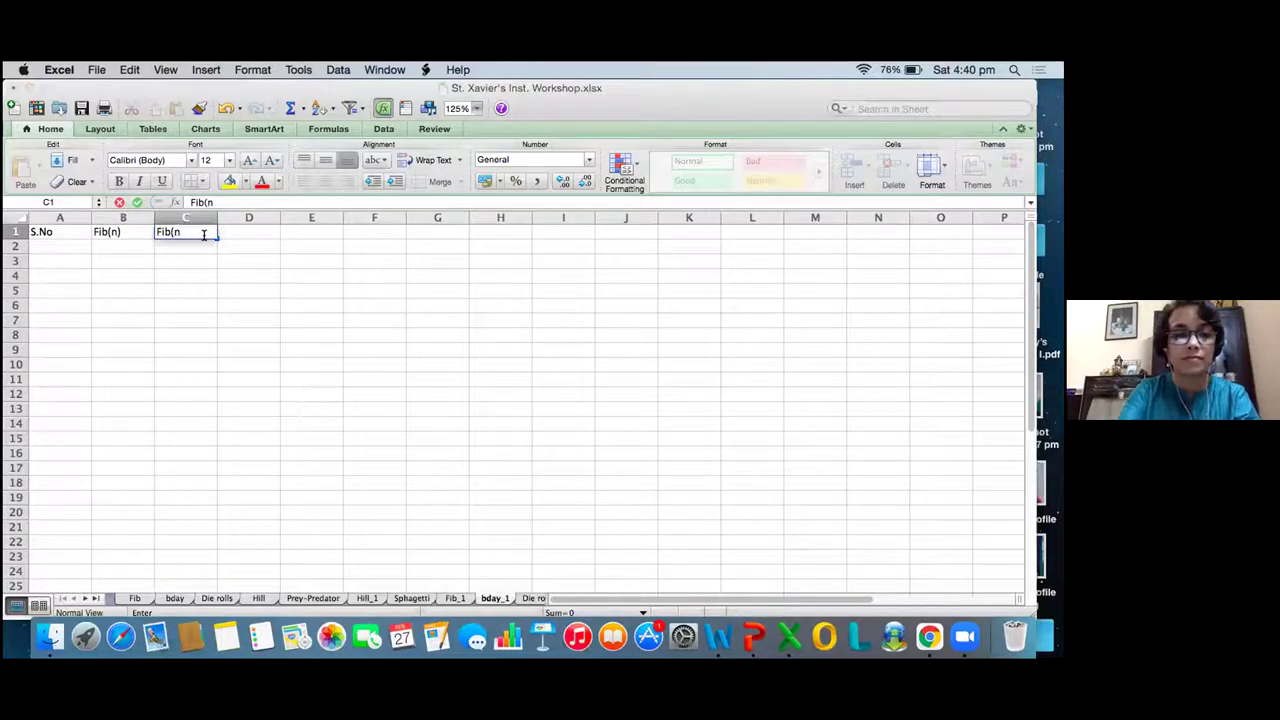
pyautogui.click(190, 230)
pyautogui.write('+1)')
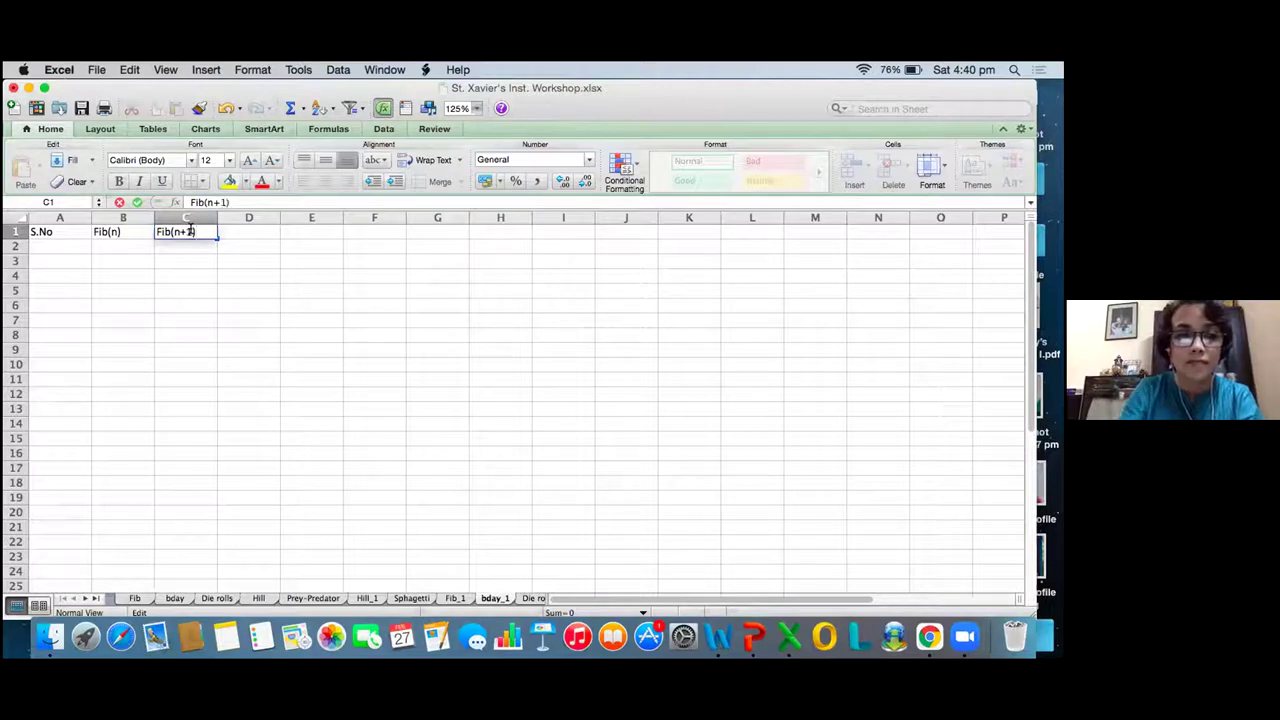
pyautogui.write('/')
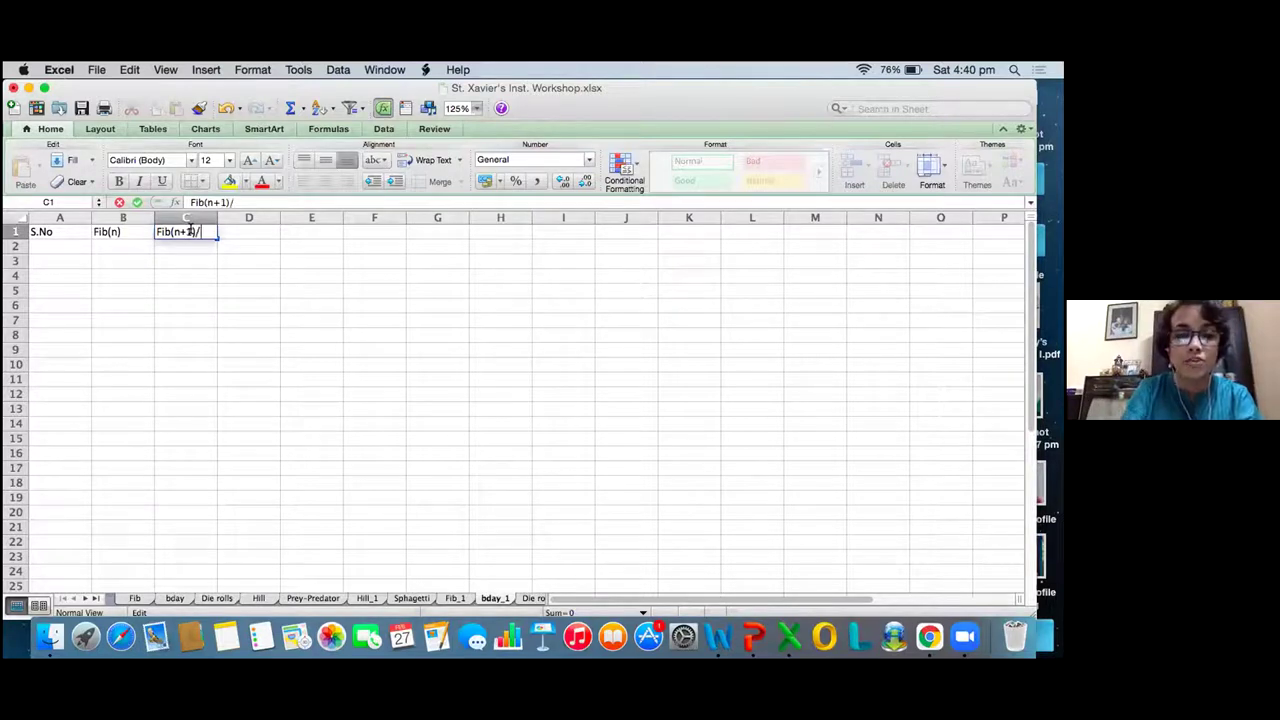
pyautogui.write('F')
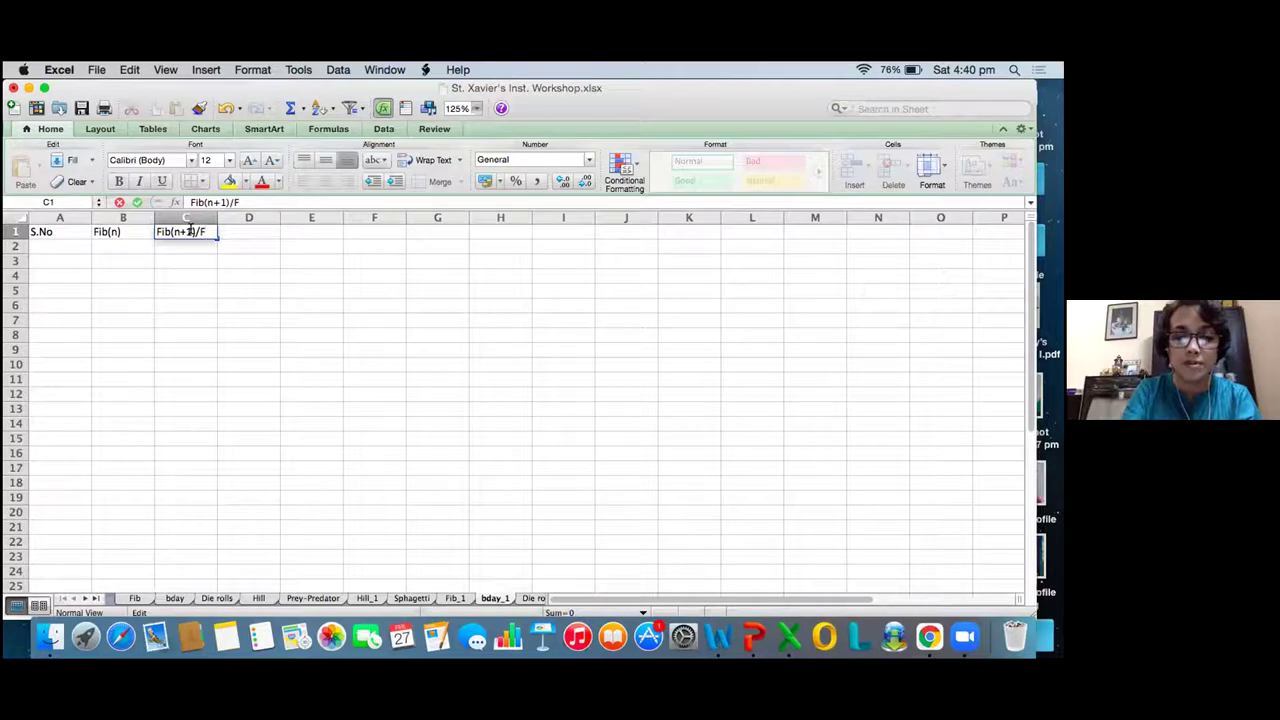
pyautogui.write('(n)')
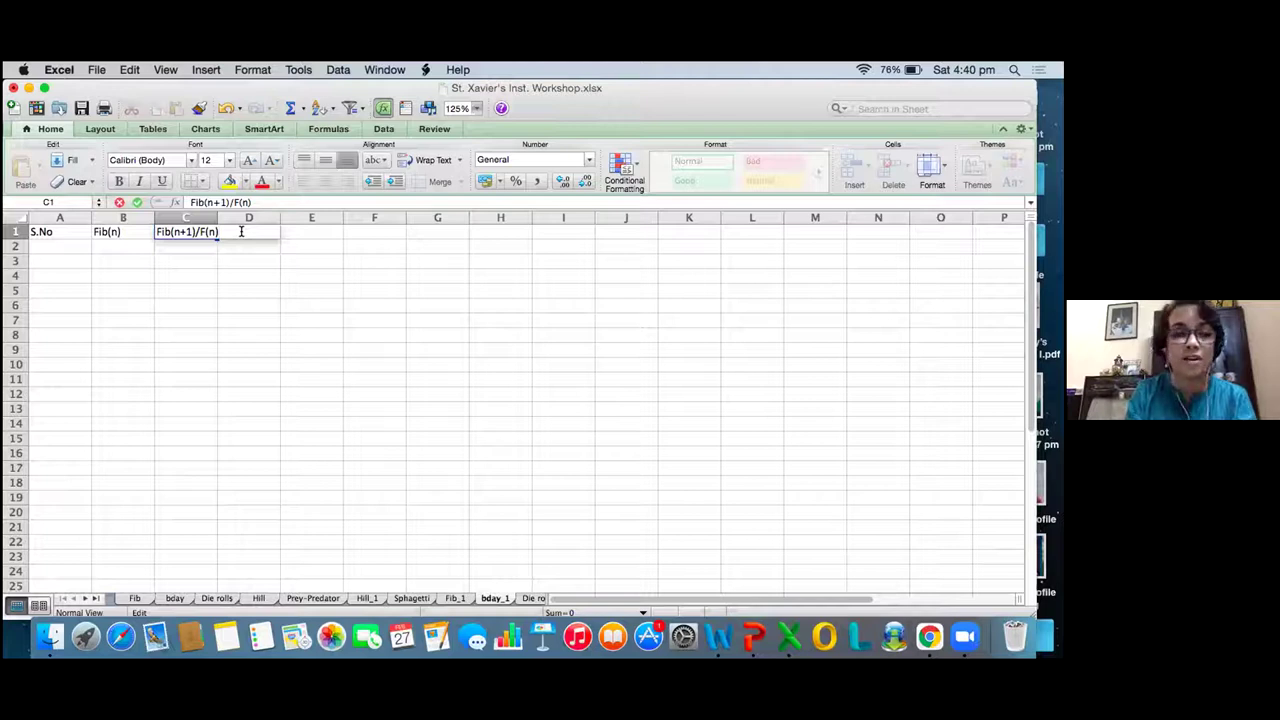
pyautogui.press('Return')
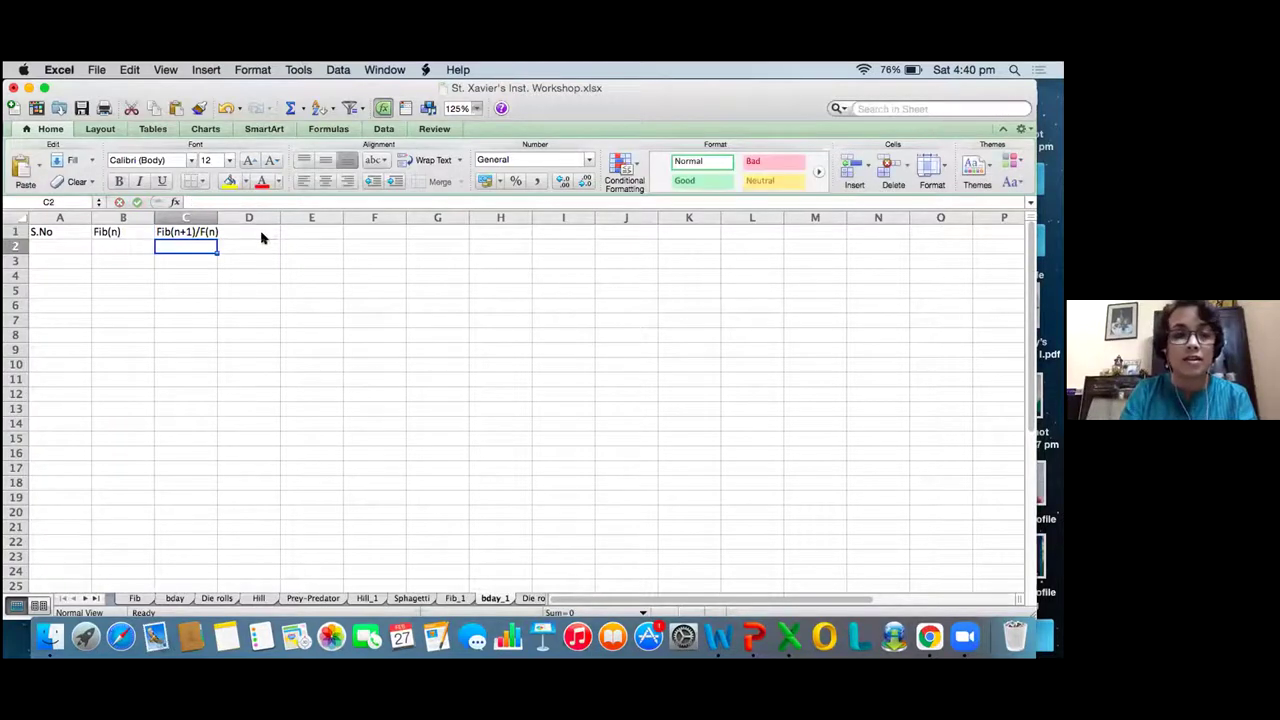
pyautogui.doubleClick(216, 217)
# - Widen column D slightly and enter the header "Fib(n+2)/Fib(n)" in D1
pyautogui.click(237, 228)
pyautogui.moveTo(286, 212); pyautogui.dragTo(305, 213)
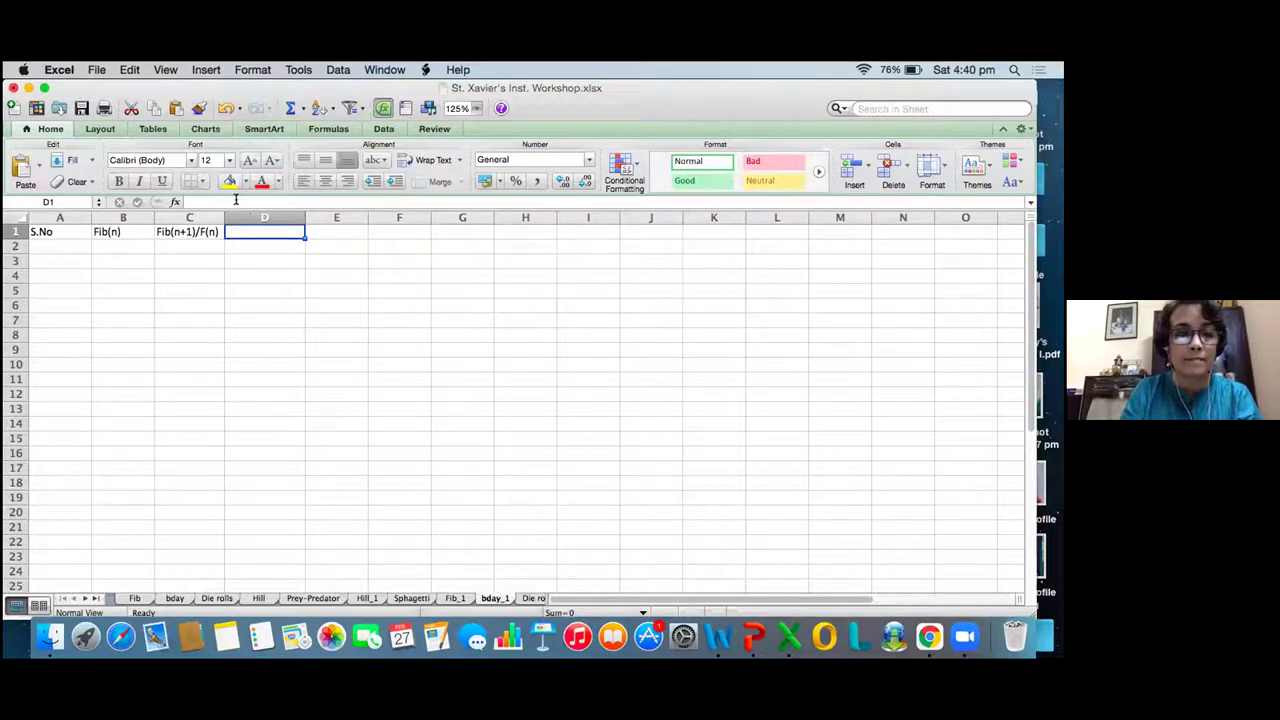
pyautogui.click(236, 201)
pyautogui.write('F')
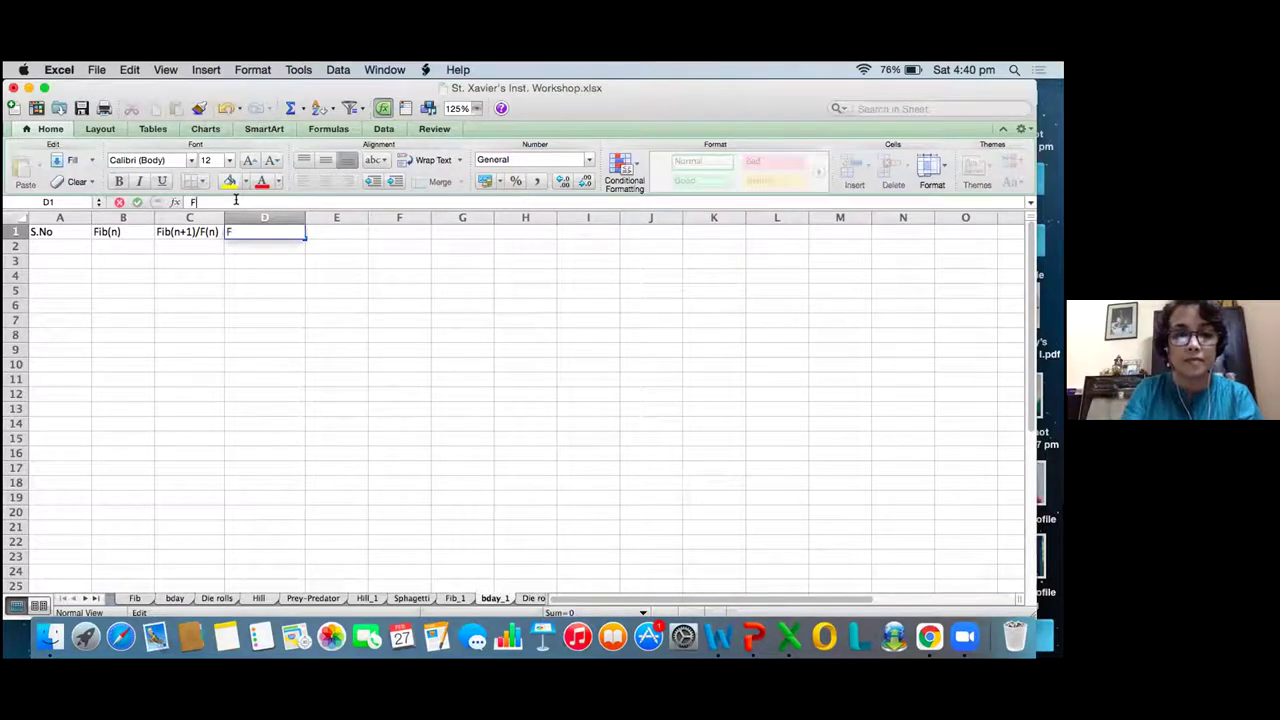
pyautogui.write('ib(n+2)/Fib(n)')
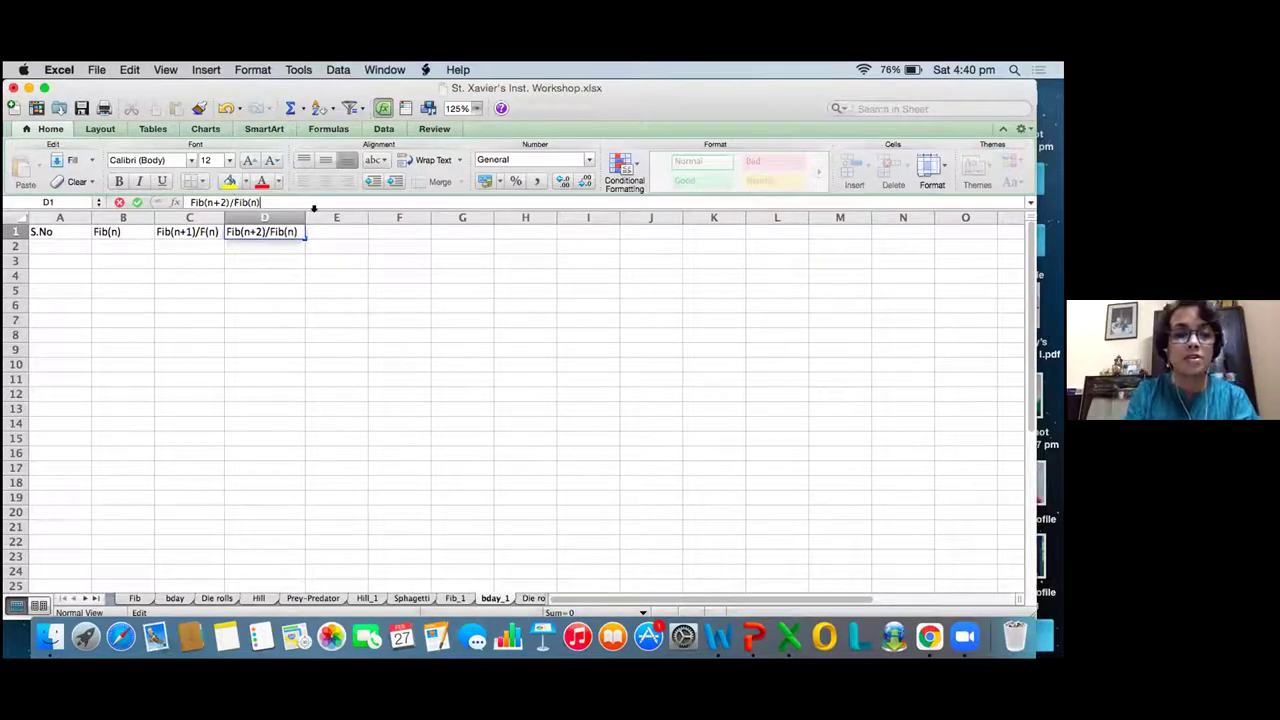
pyautogui.click(332, 245)
# - Make the headers in A1:D1 blue, bold and centred, and widen columns C and D slightly to fit them
pyautogui.click(45, 231)
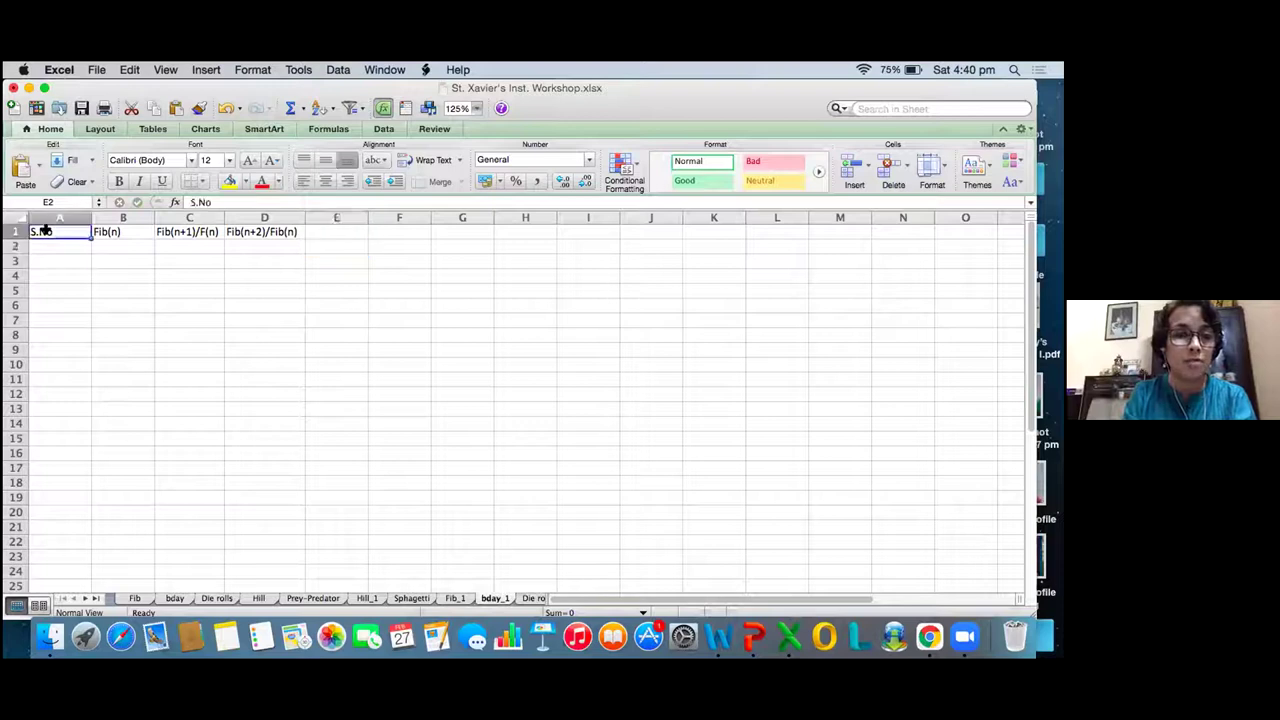
pyautogui.keyDown('shift'); pyautogui.click(251, 233); pyautogui.keyUp('shift')
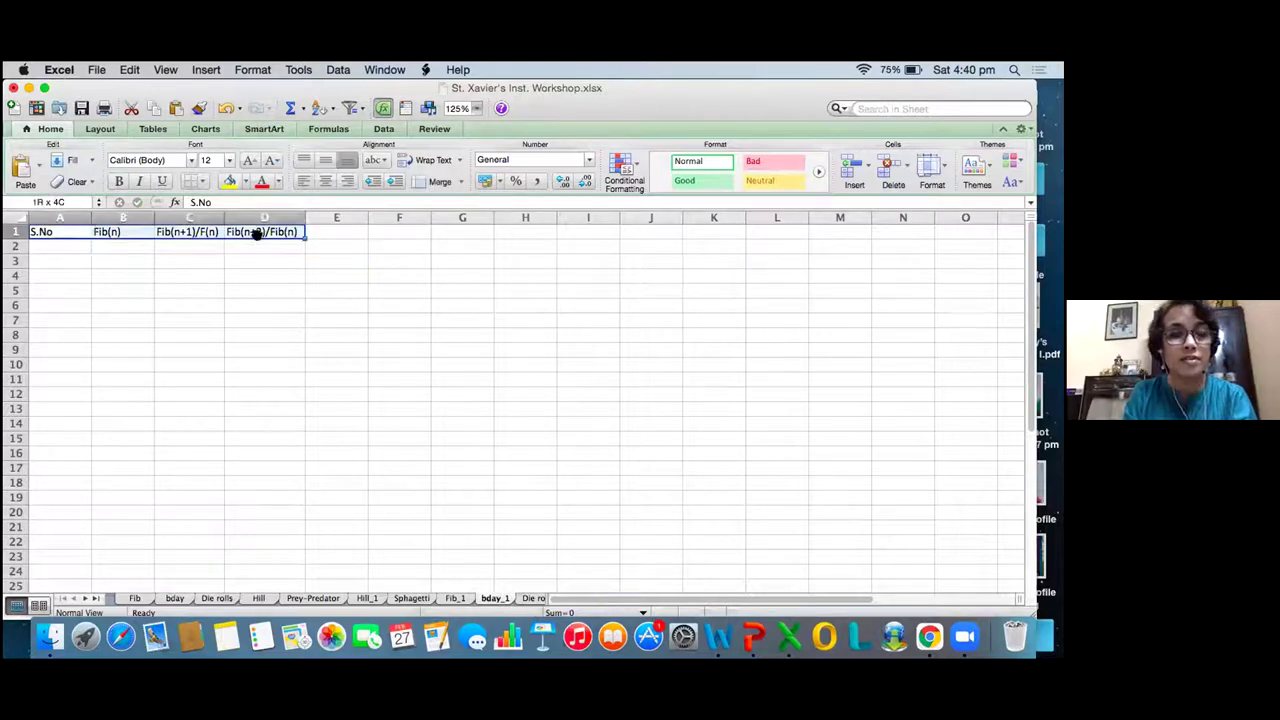
pyautogui.click(277, 182)
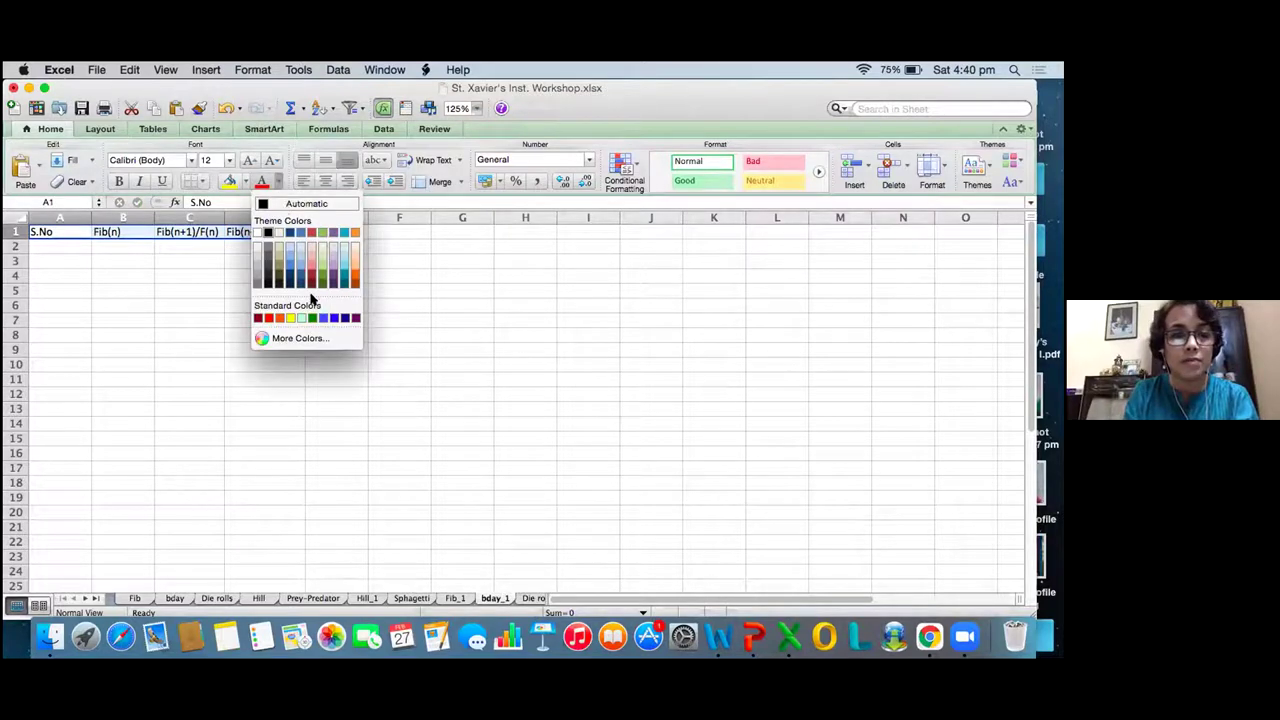
pyautogui.click(331, 314)
pyautogui.click(118, 181)
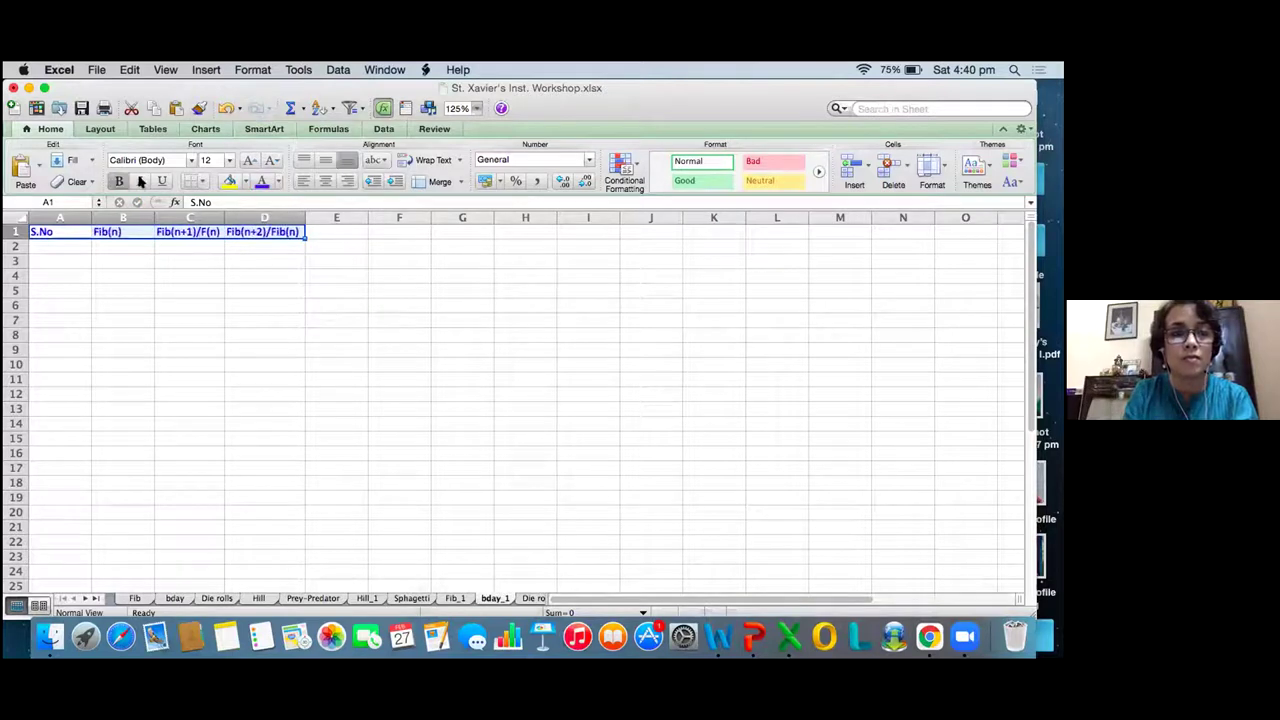
pyautogui.click(326, 181)
pyautogui.moveTo(305, 216); pyautogui.dragTo(316, 218)
pyautogui.moveTo(224, 212); pyautogui.dragTo(235, 212)
# - Start the serial numbers with 1 in A2 and the formula =A2+1 in A3
pyautogui.click(74, 244)
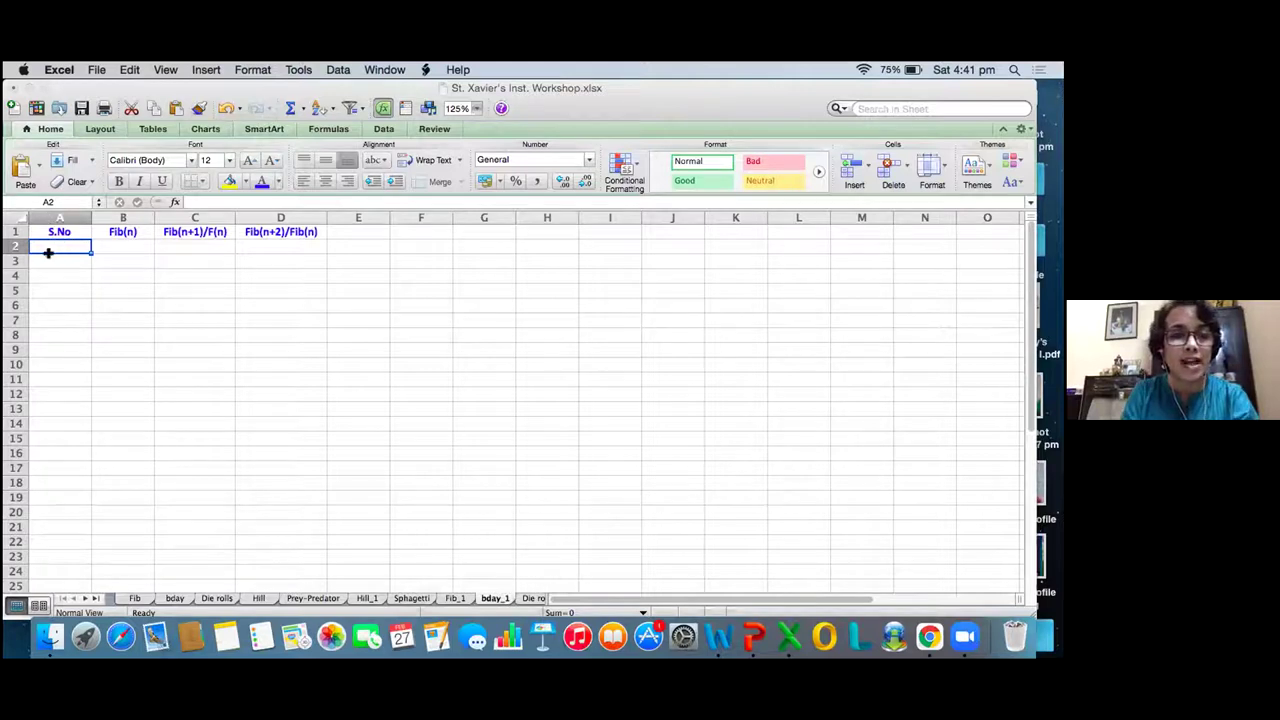
pyautogui.write('1')
pyautogui.press('Return')
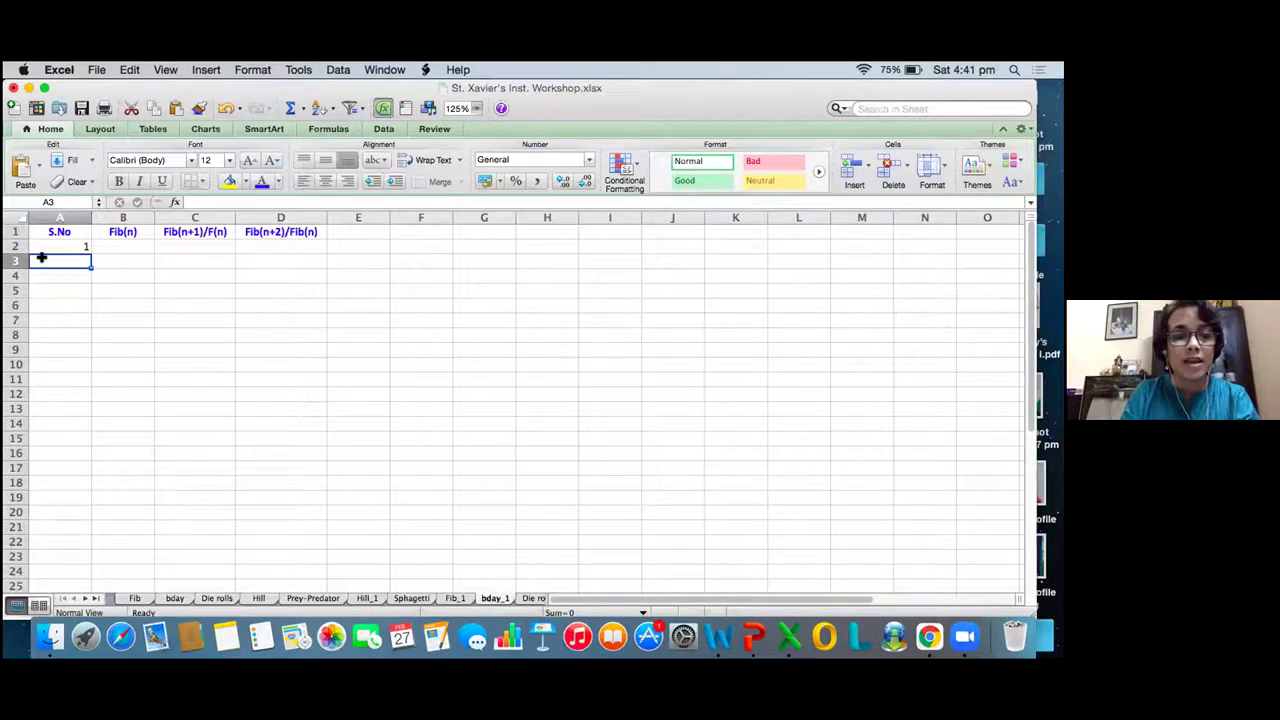
pyautogui.write('=')
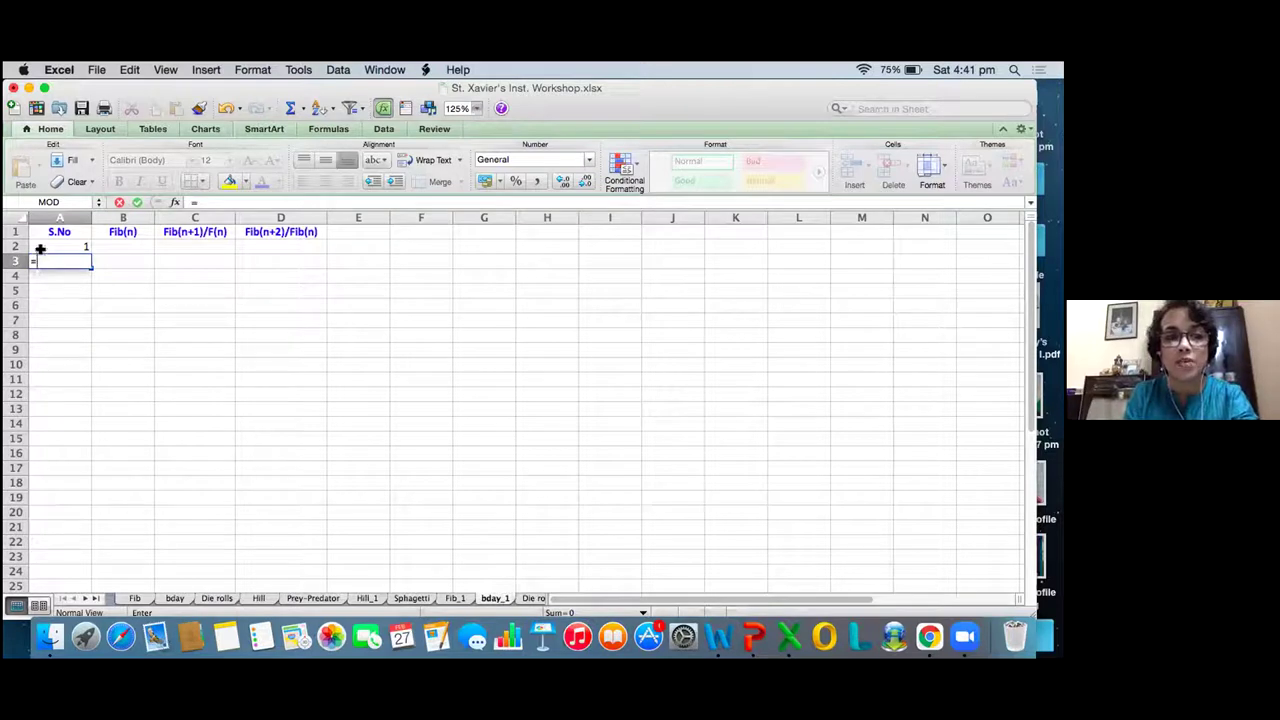
pyautogui.click(40, 247)
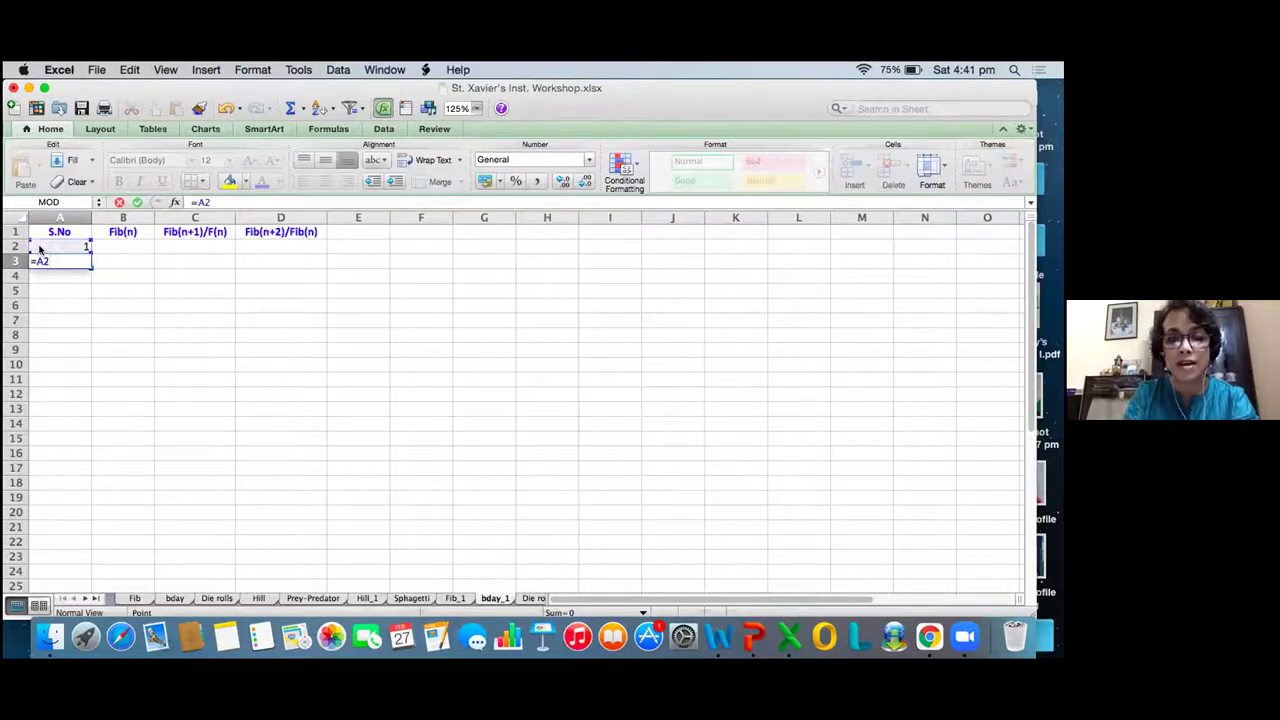
pyautogui.write('+1')
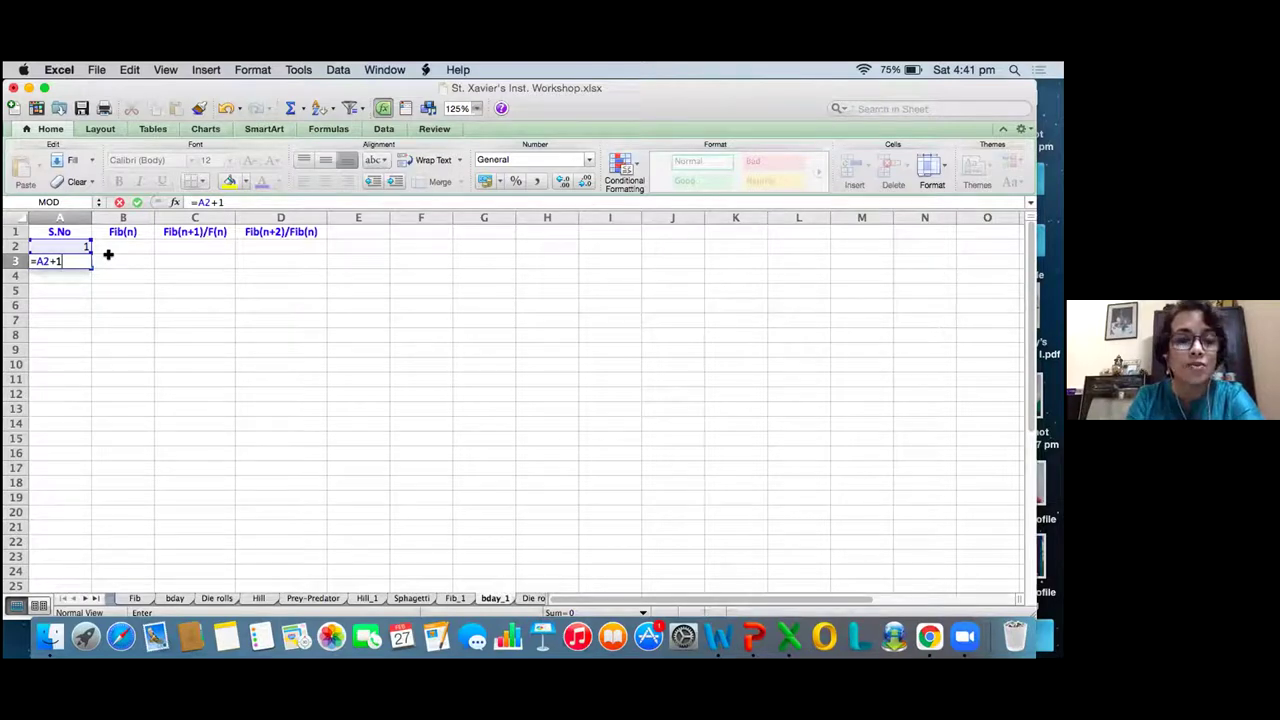
pyautogui.press('Return')
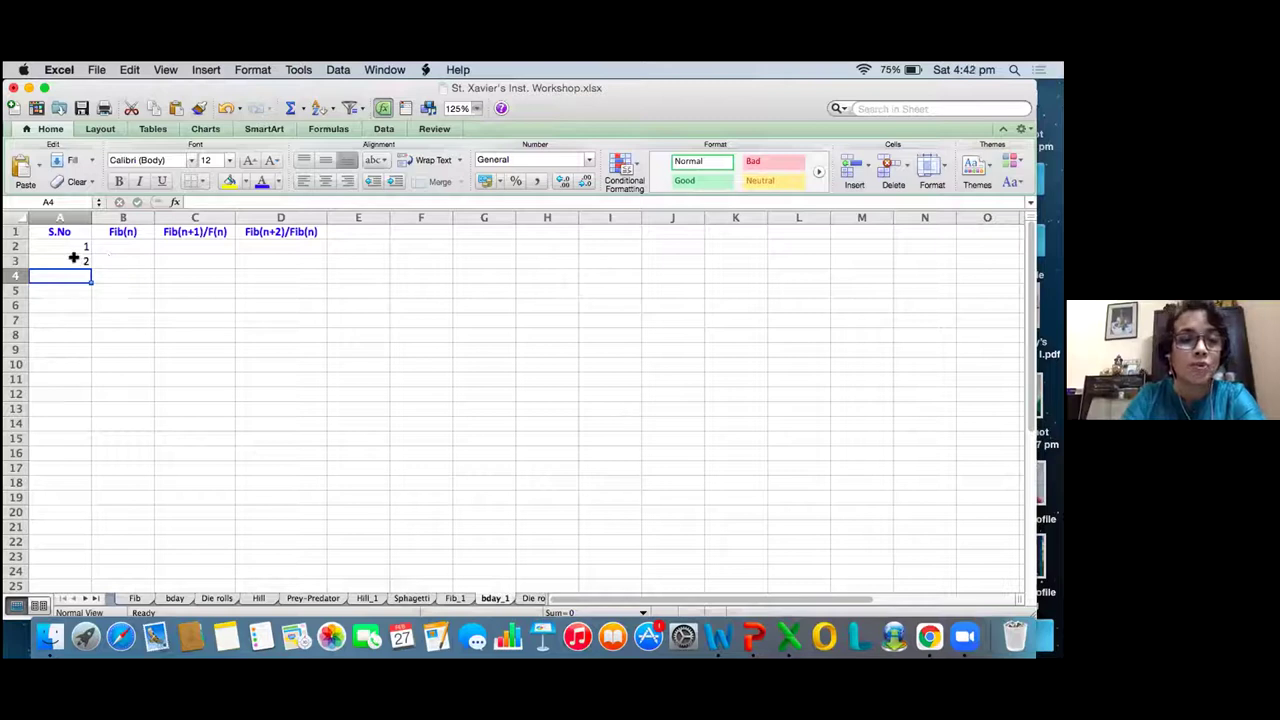
# - Fill the A3 formula down to A41 and centre the contents of column A
pyautogui.click(75, 259)
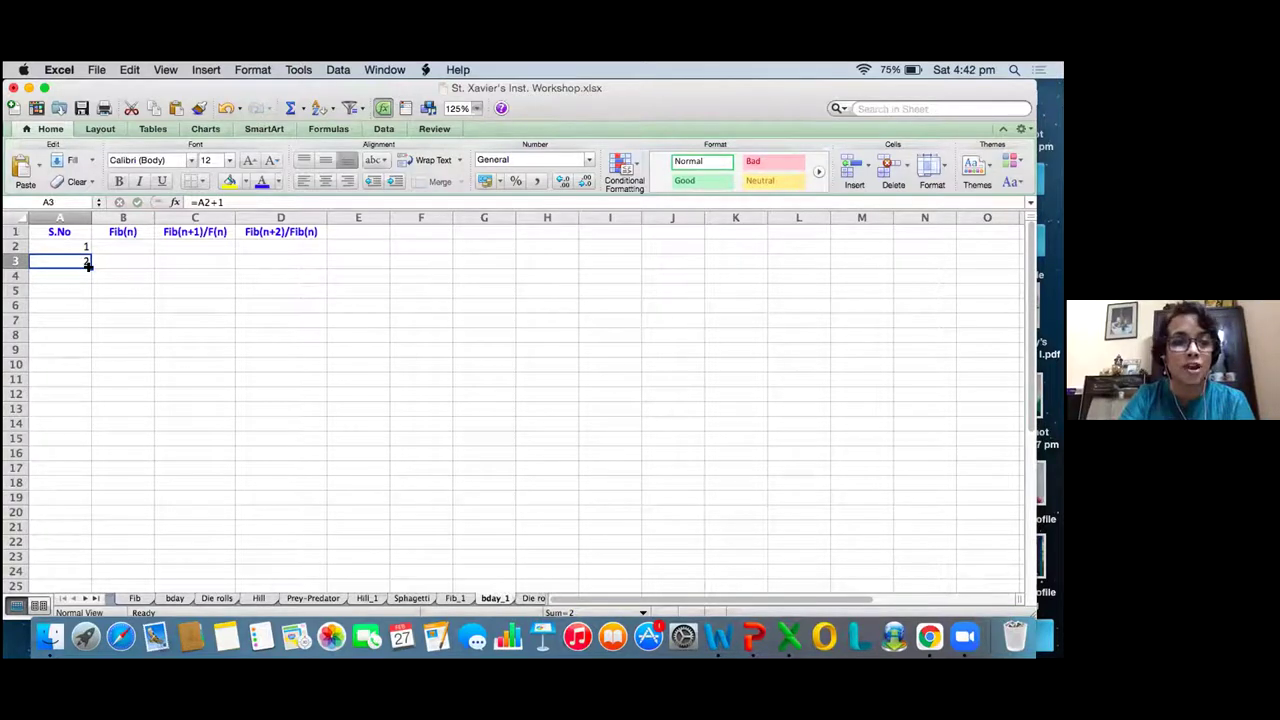
pyautogui.moveTo(88, 264); pyautogui.dragTo(57, 517)
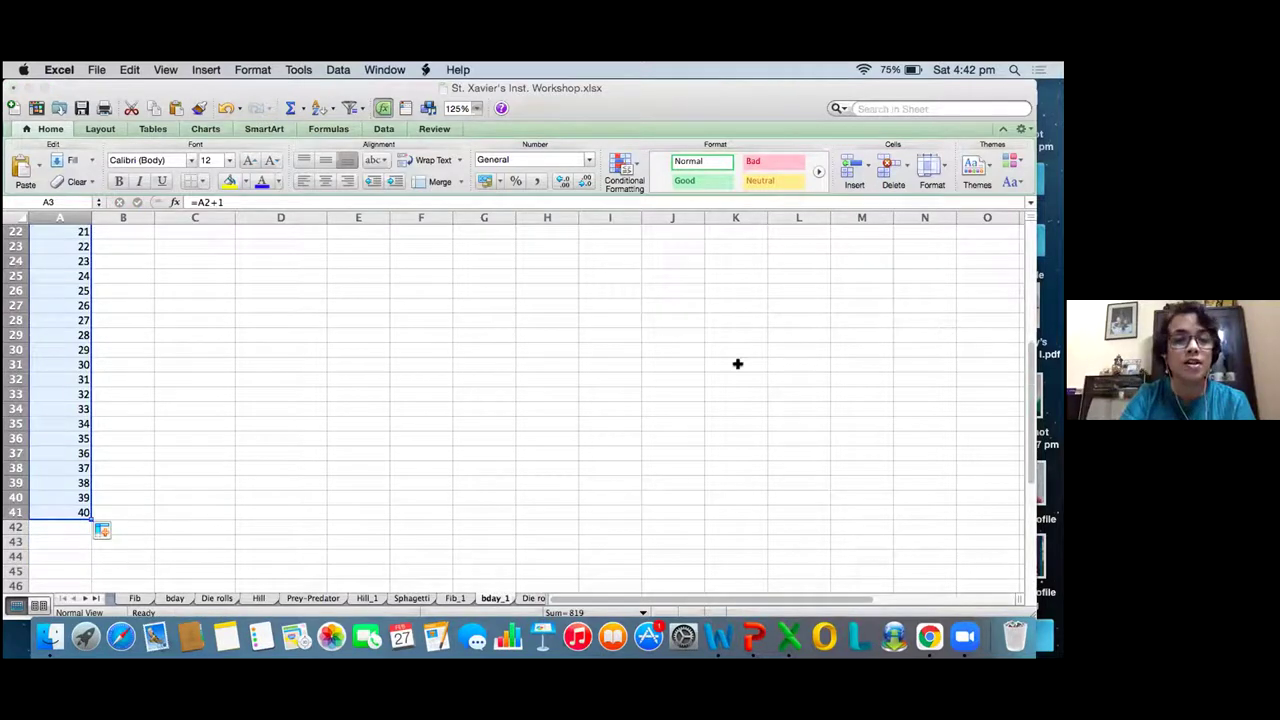
pyautogui.moveTo(1027, 424); pyautogui.dragTo(1001, 220)
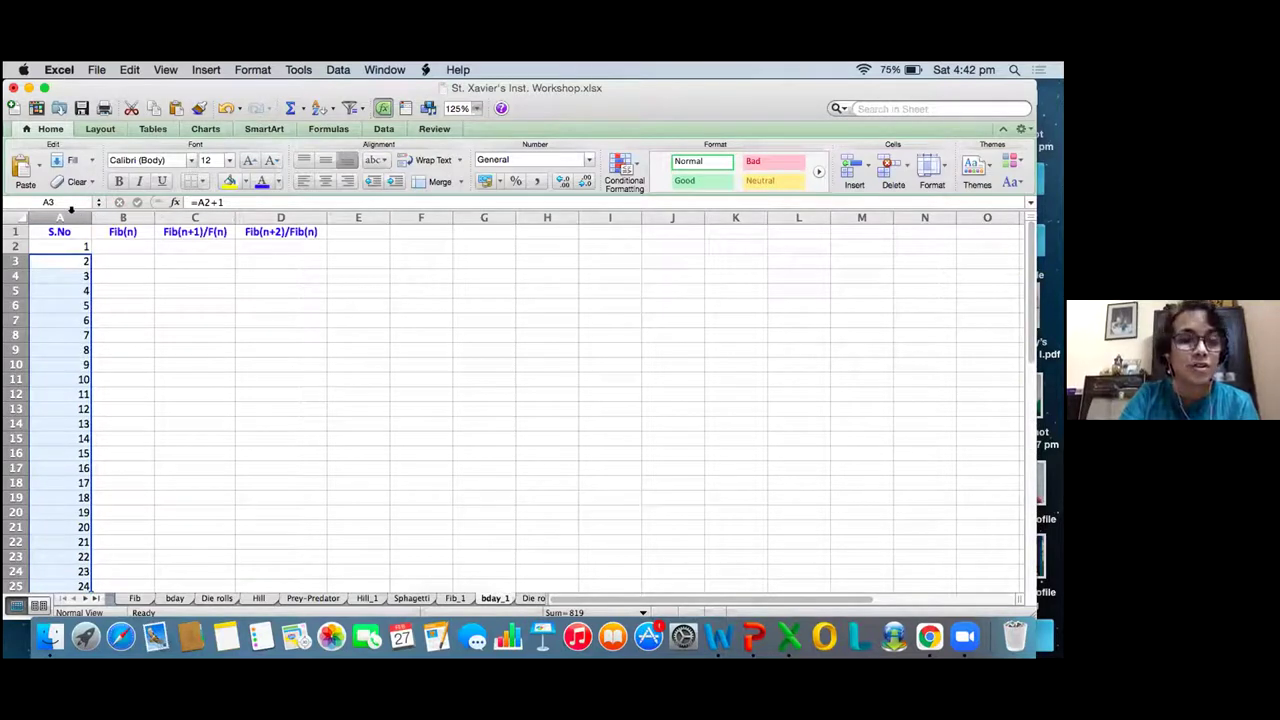
pyautogui.click(71, 214)
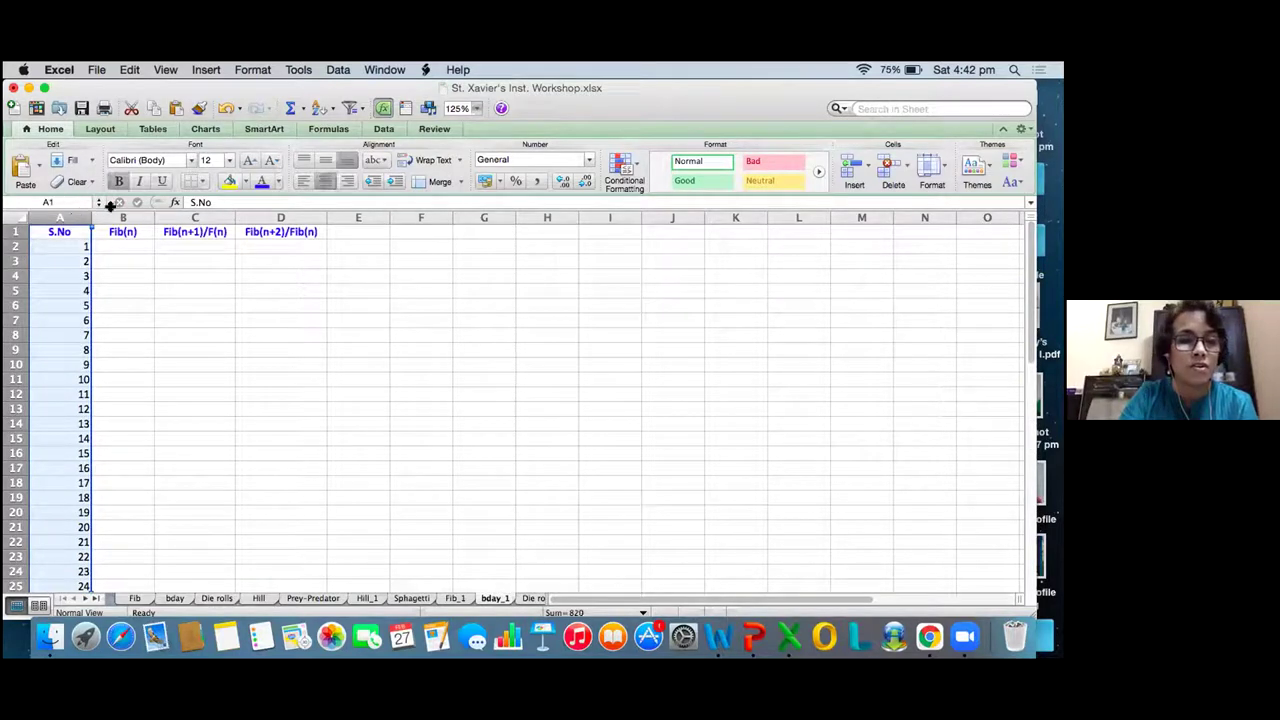
pyautogui.click(326, 182)
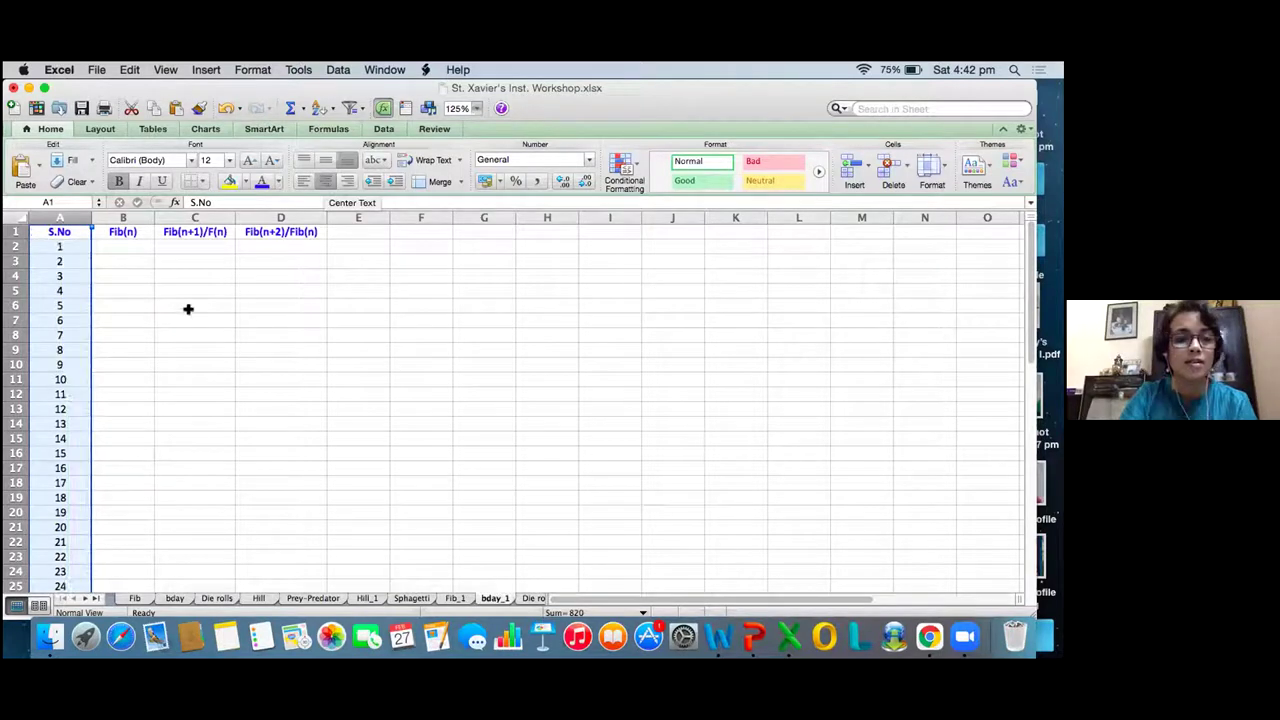
# - Enter 1 in both B2 and B3 as the first two Fibonacci terms
pyautogui.click(128, 242)
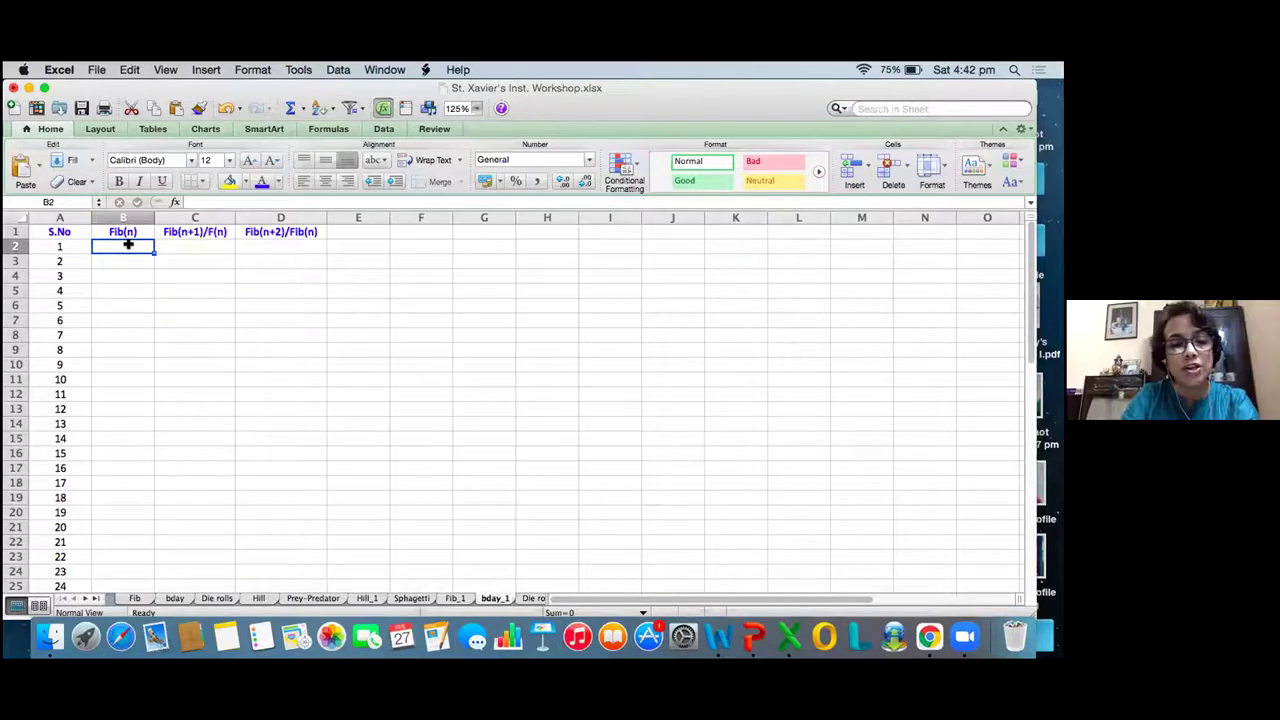
pyautogui.write('1')
pyautogui.press('Return')
pyautogui.write('1')
pyautogui.press('Return')
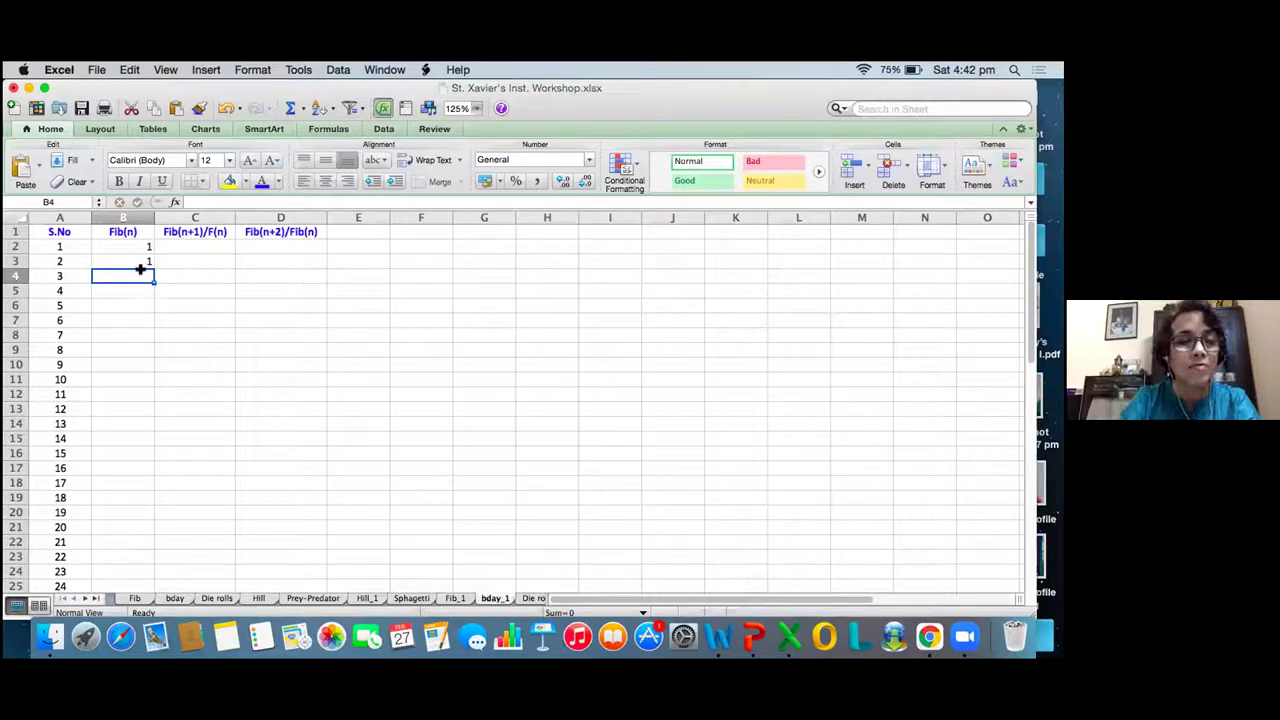
# - Enter the formula =B3+B2 in B4 to compute the third Fibonacci term from the two preceding terms
pyautogui.click(136, 243)
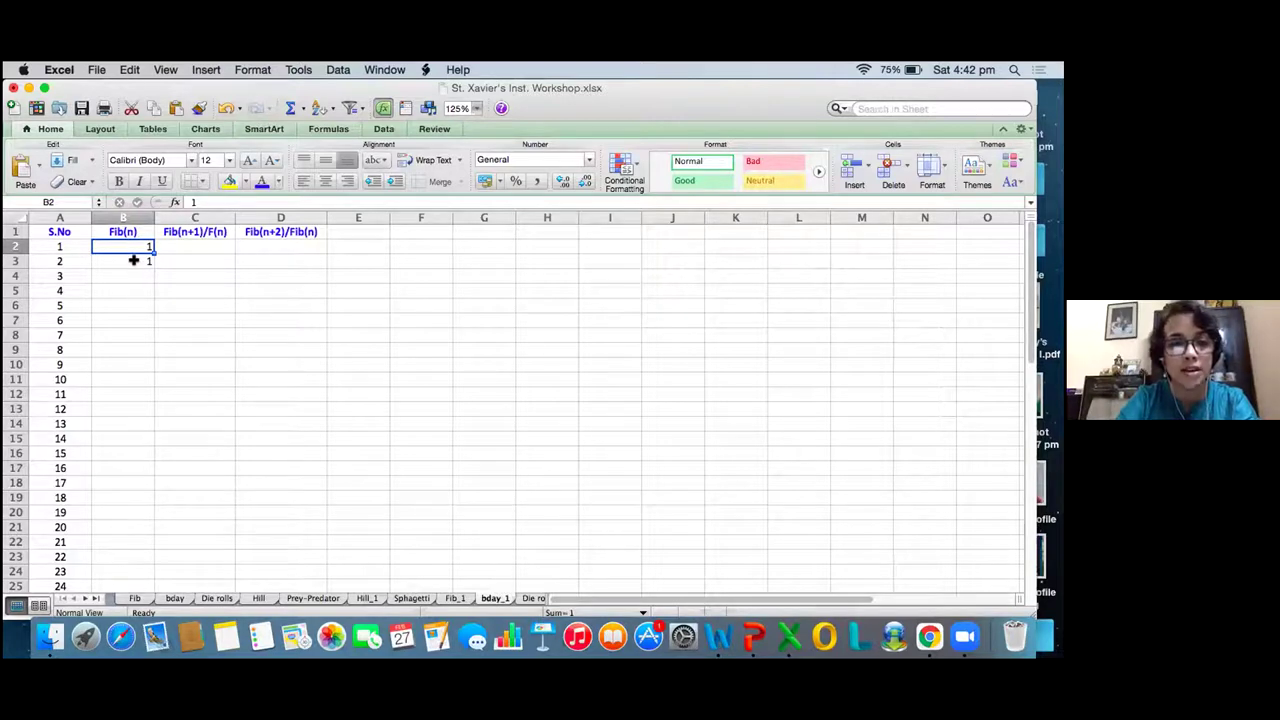
pyautogui.click(133, 260)
pyautogui.click(132, 273)
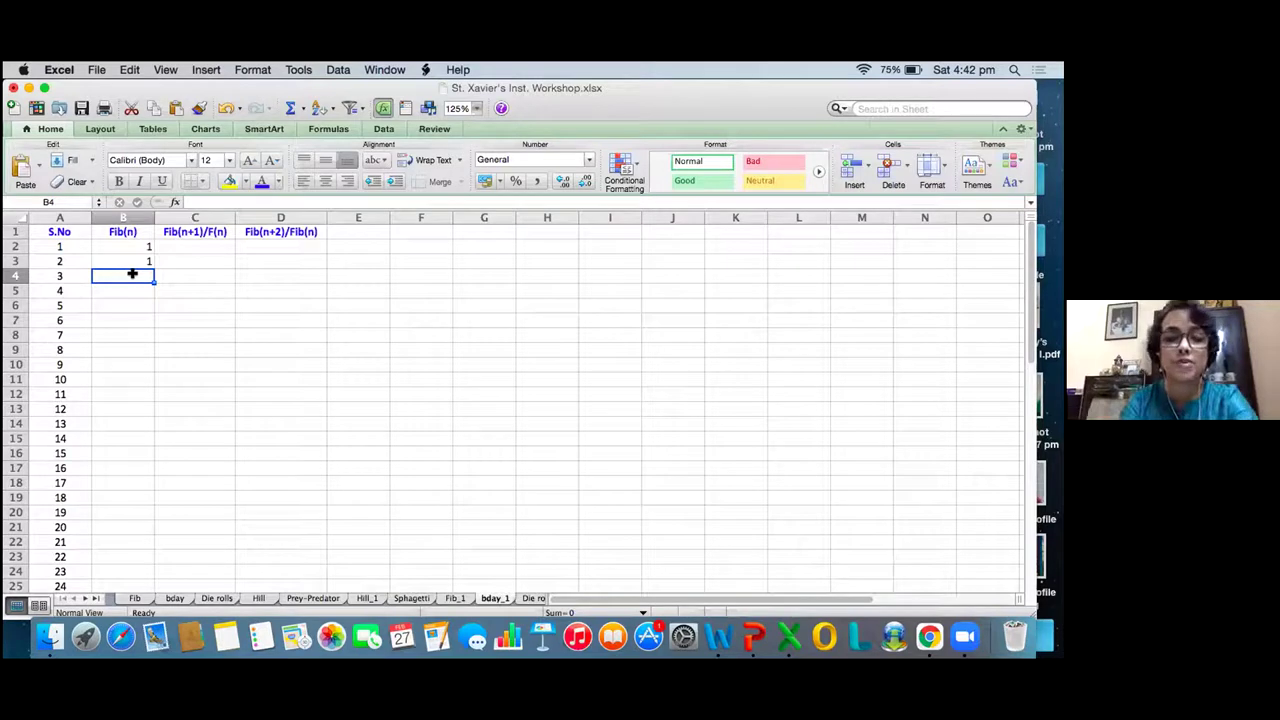
pyautogui.write('=')
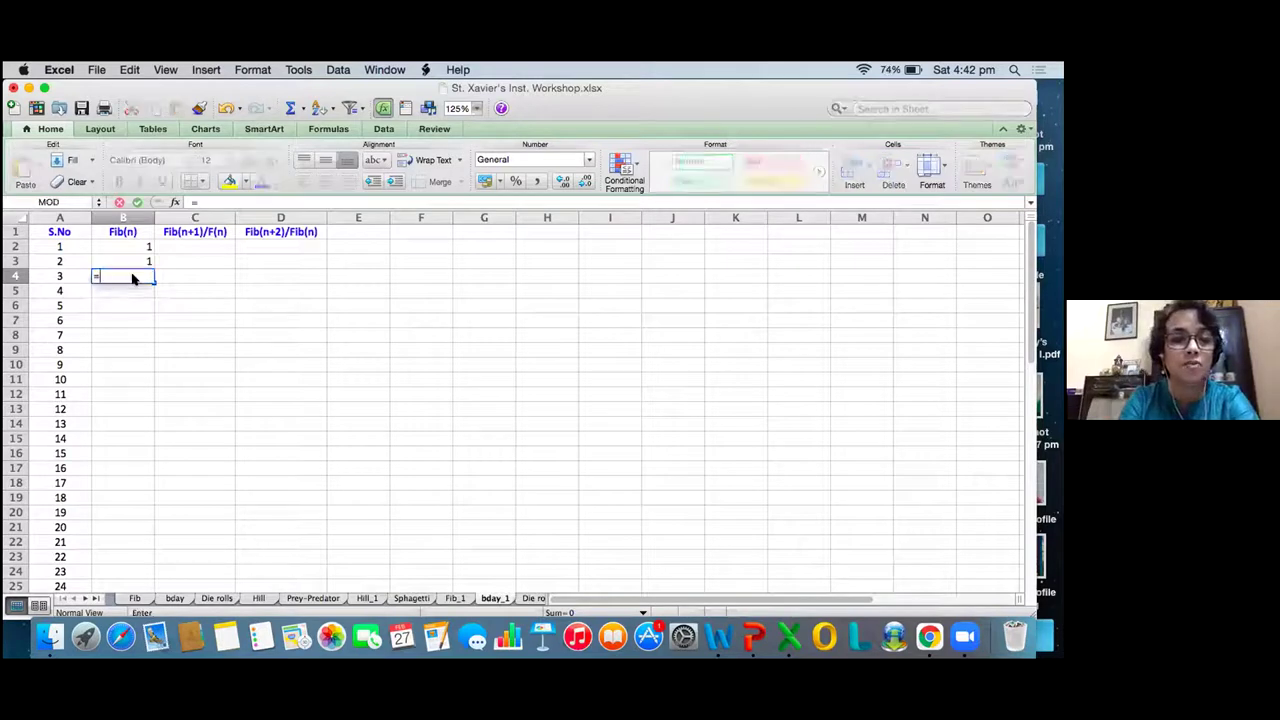
pyautogui.click(124, 260)
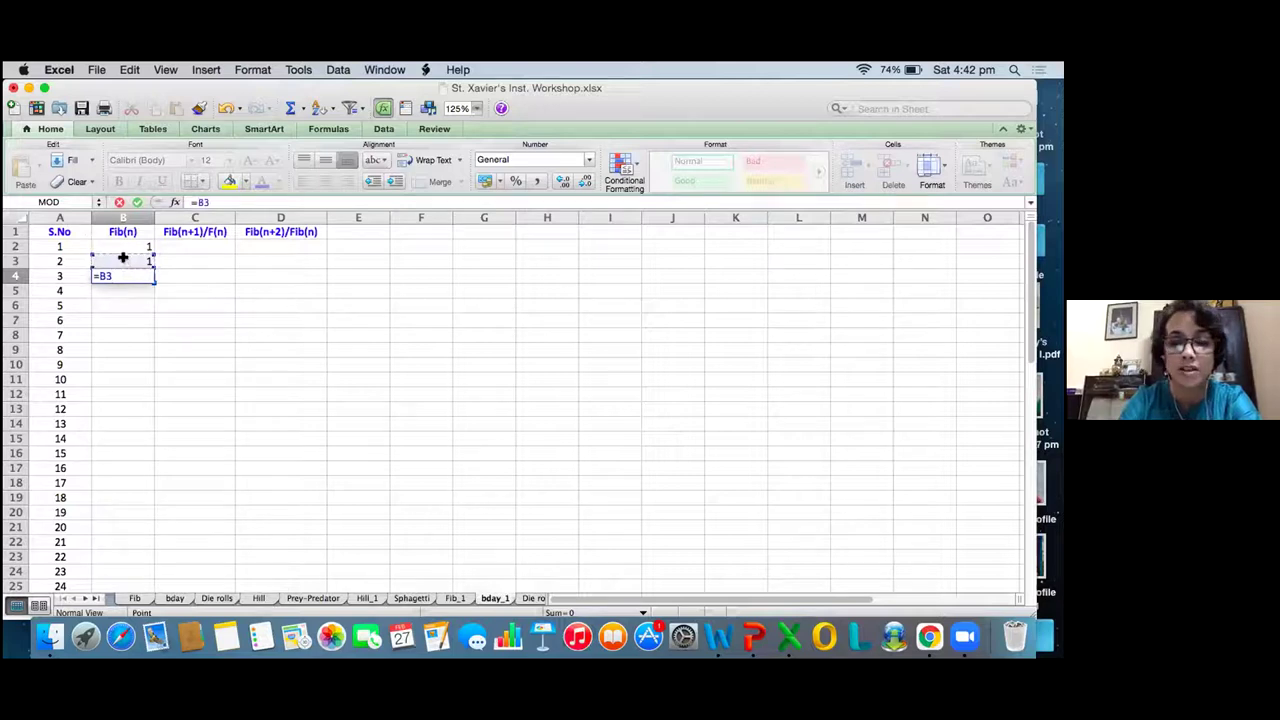
pyautogui.write('+')
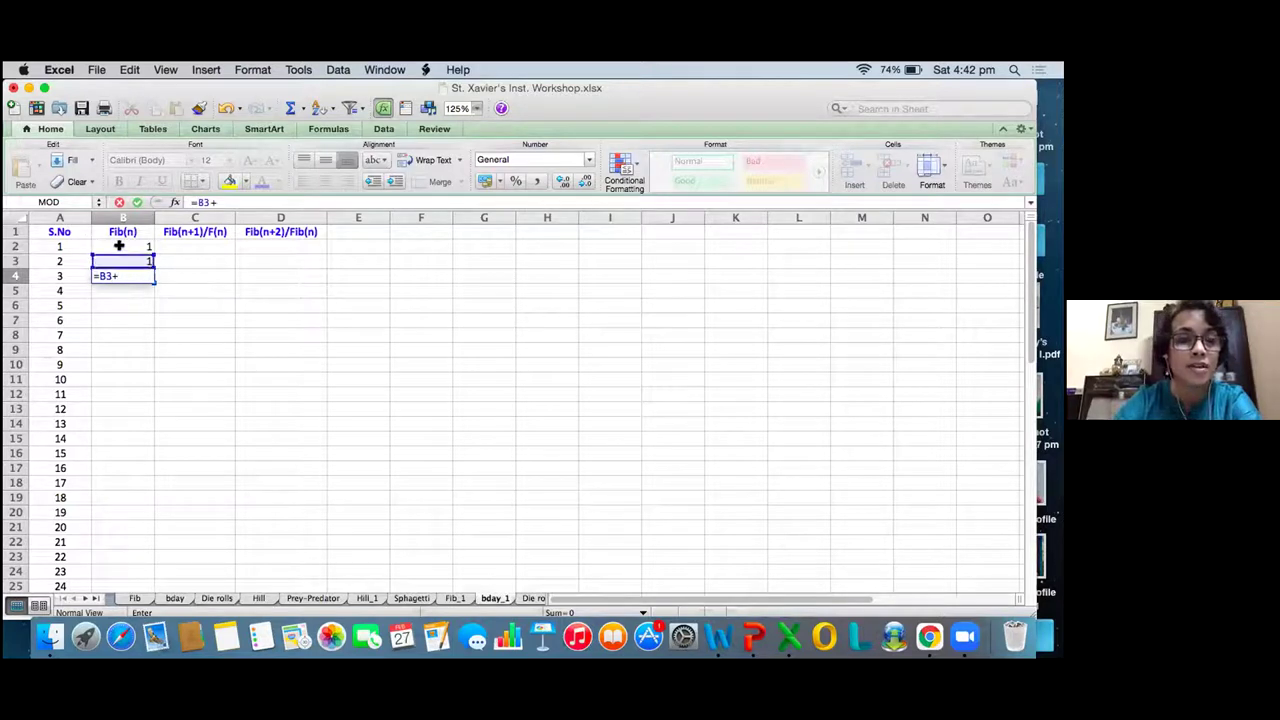
pyautogui.click(118, 243)
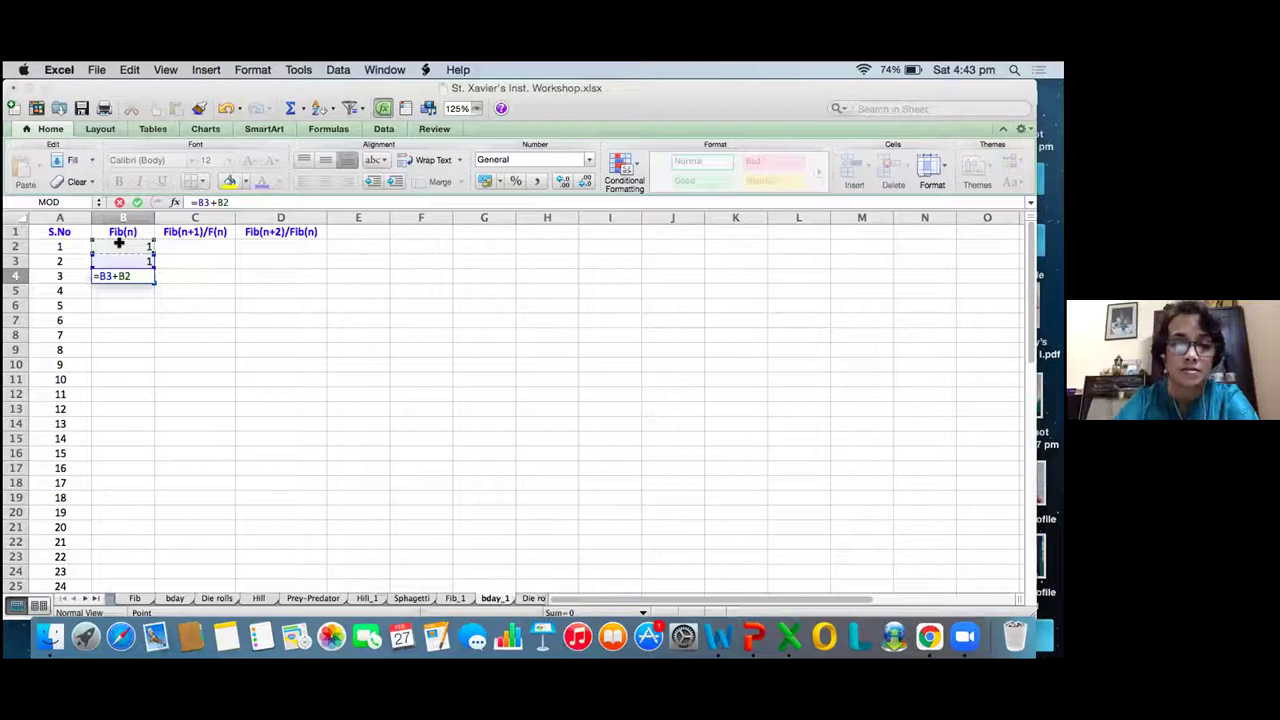
pyautogui.write('+')
pyautogui.click(119, 243)
pyautogui.press('BackSpace')
pyautogui.press('BackSpace')
pyautogui.press('BackSpace')
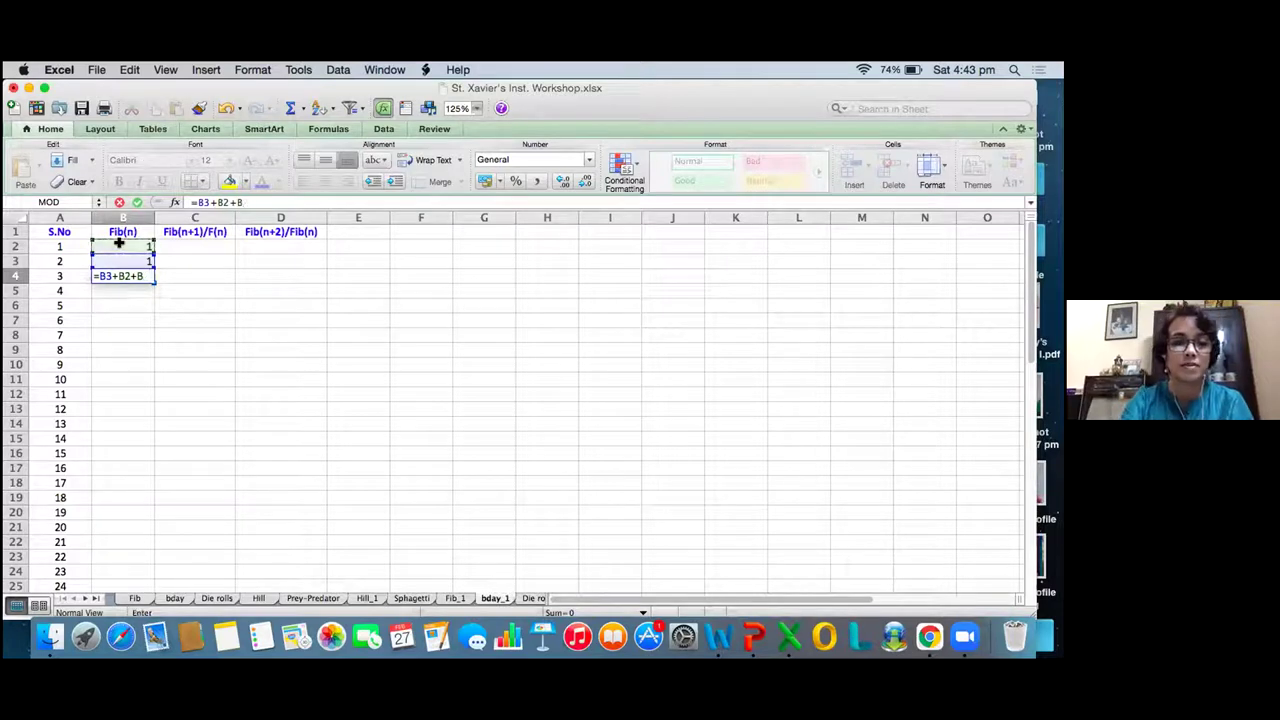
pyautogui.press('Return')
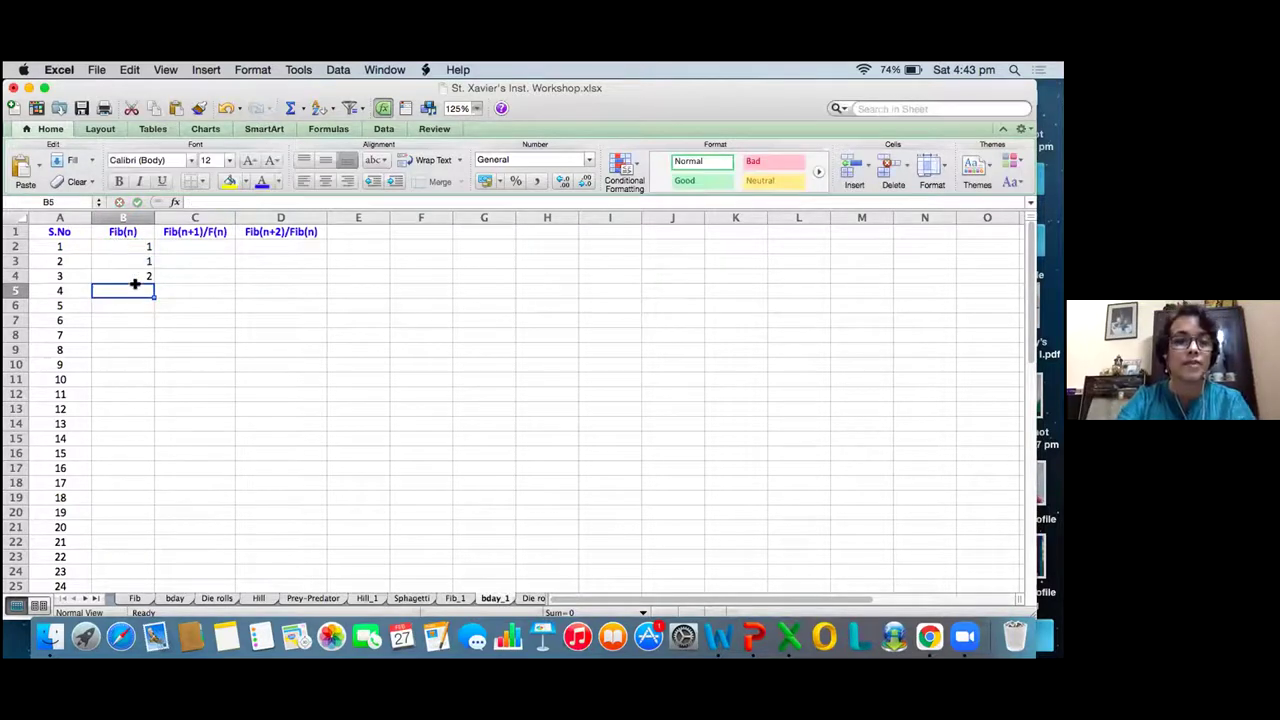
# - Fill the B4 formula down to B41 and centre the contents of column B
pyautogui.click(133, 274)
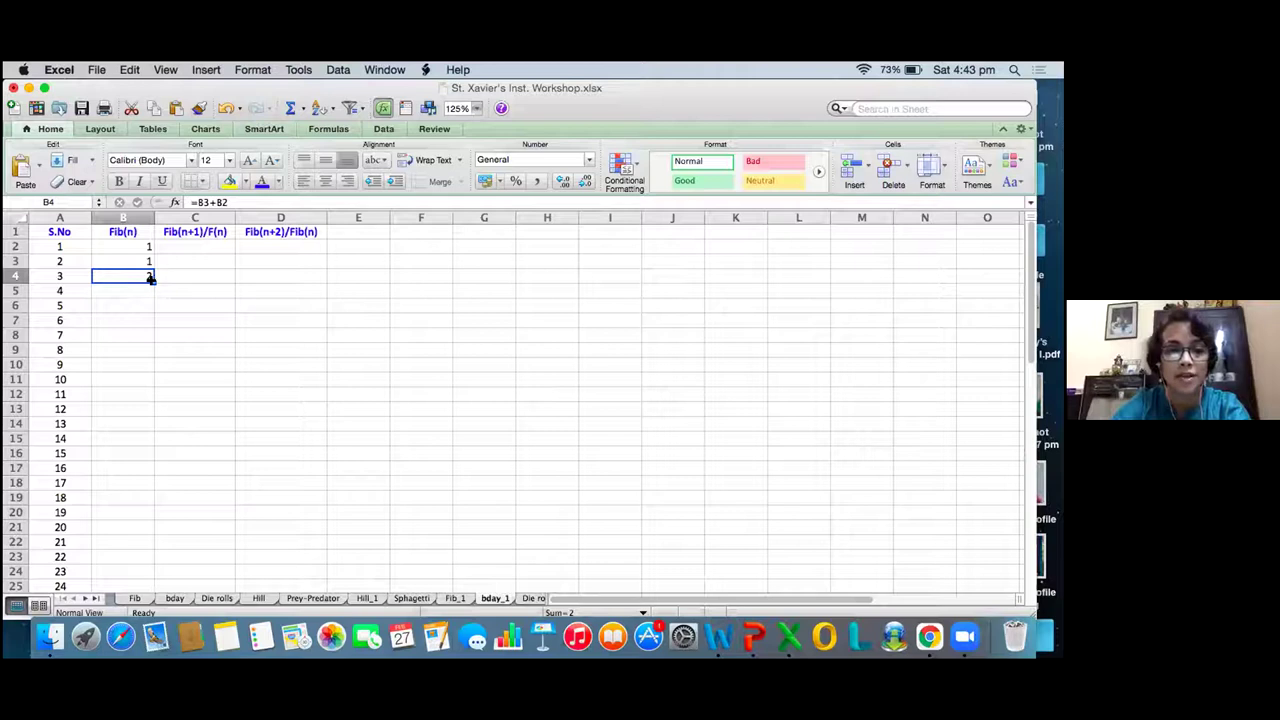
pyautogui.doubleClick(151, 280)
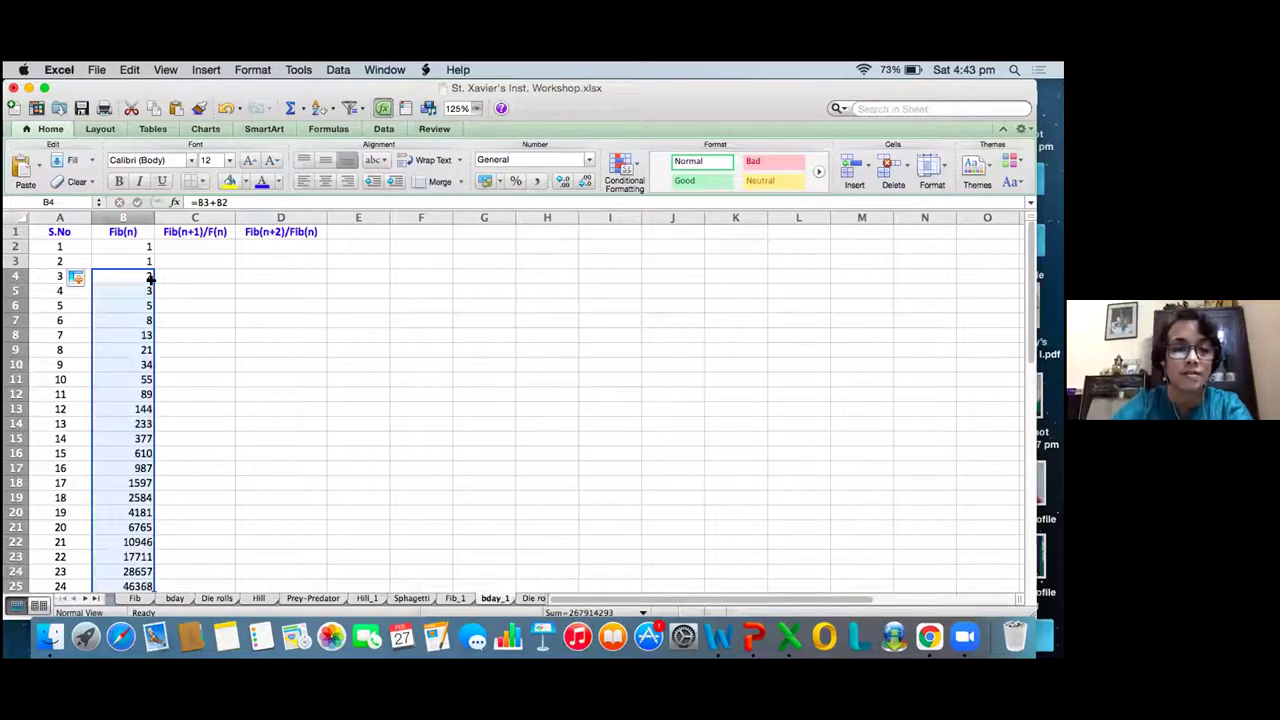
pyautogui.click(135, 215)
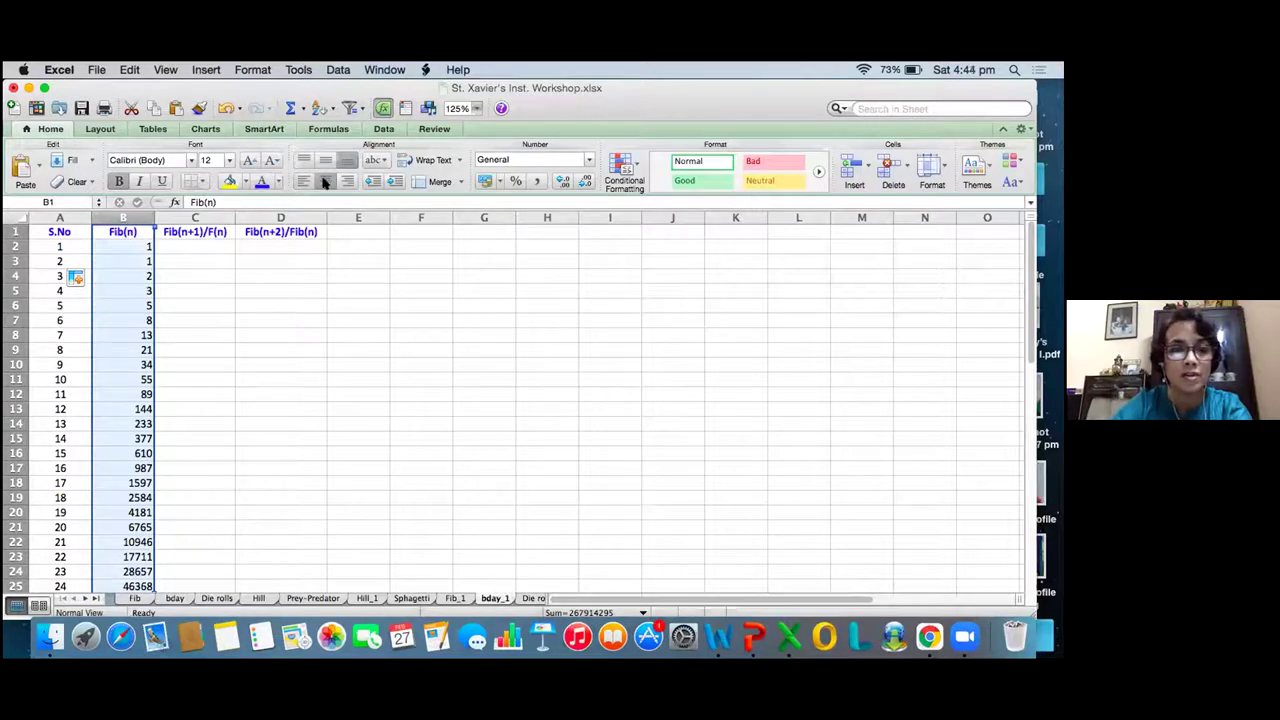
pyautogui.click(325, 181)
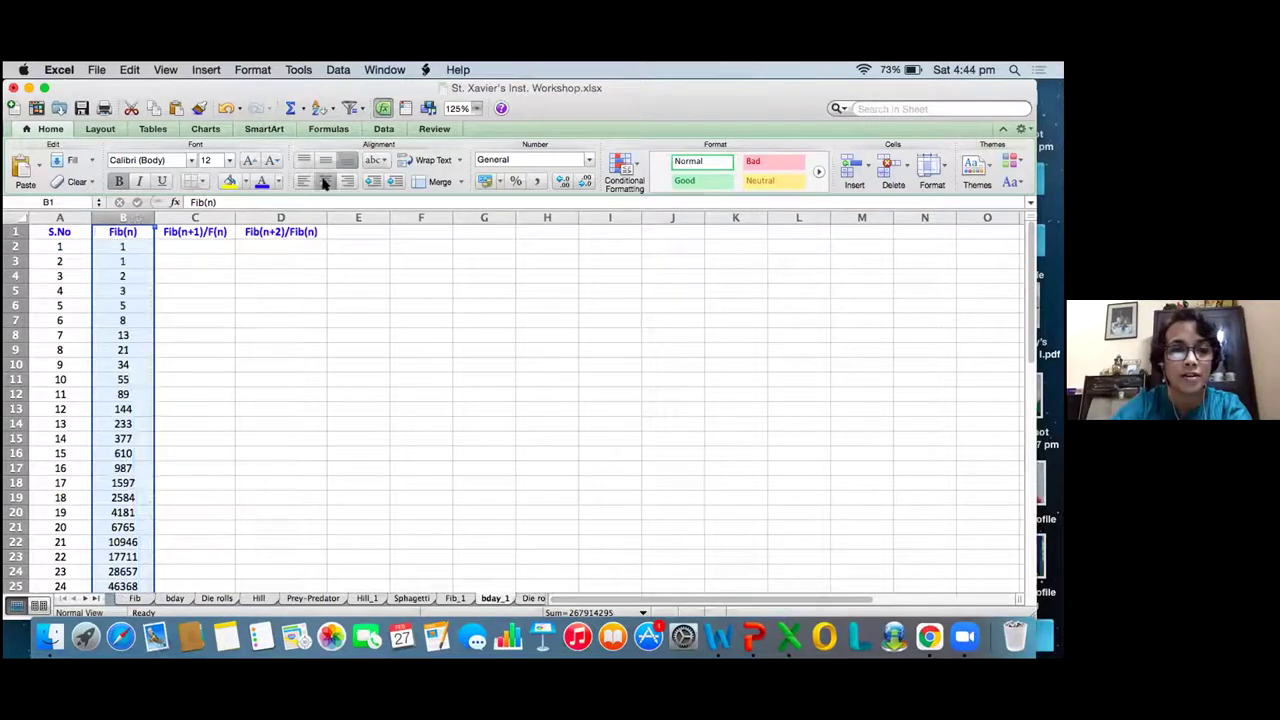
pyautogui.click(318, 421)
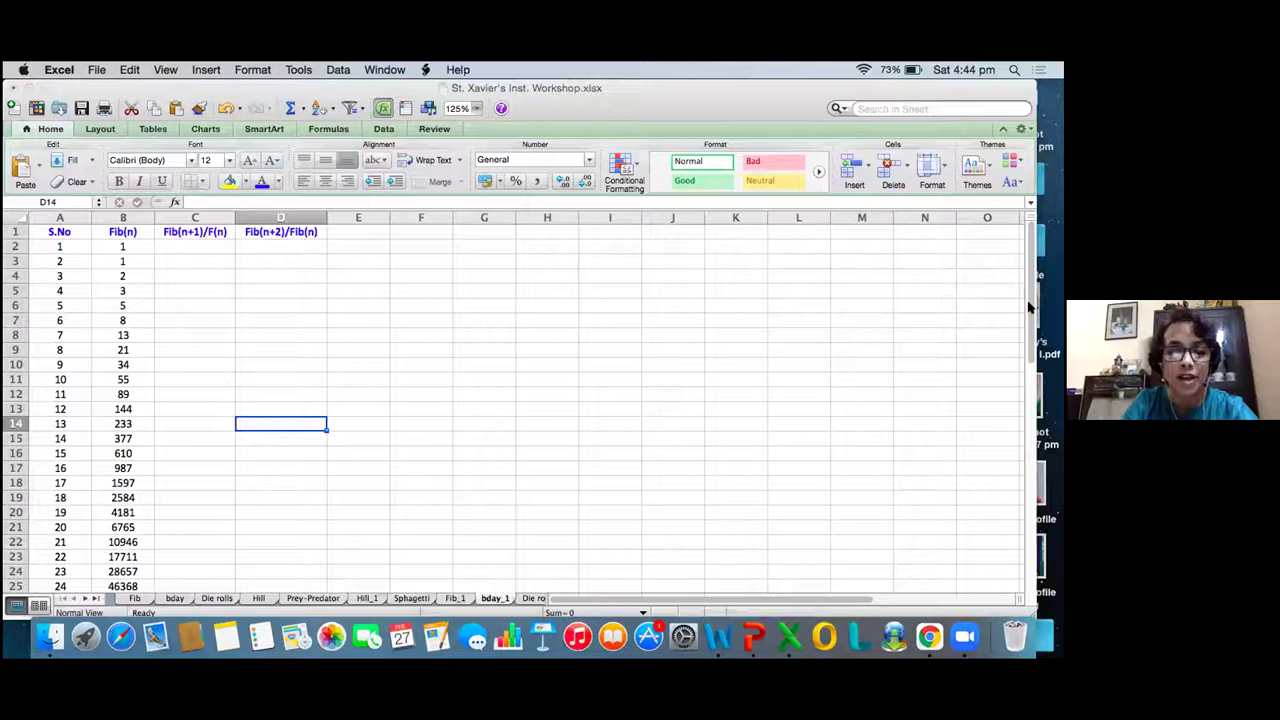
# - Colour the 40th Fibonacci term in B41 red
pyautogui.moveTo(1028, 308); pyautogui.dragTo(1028, 418)
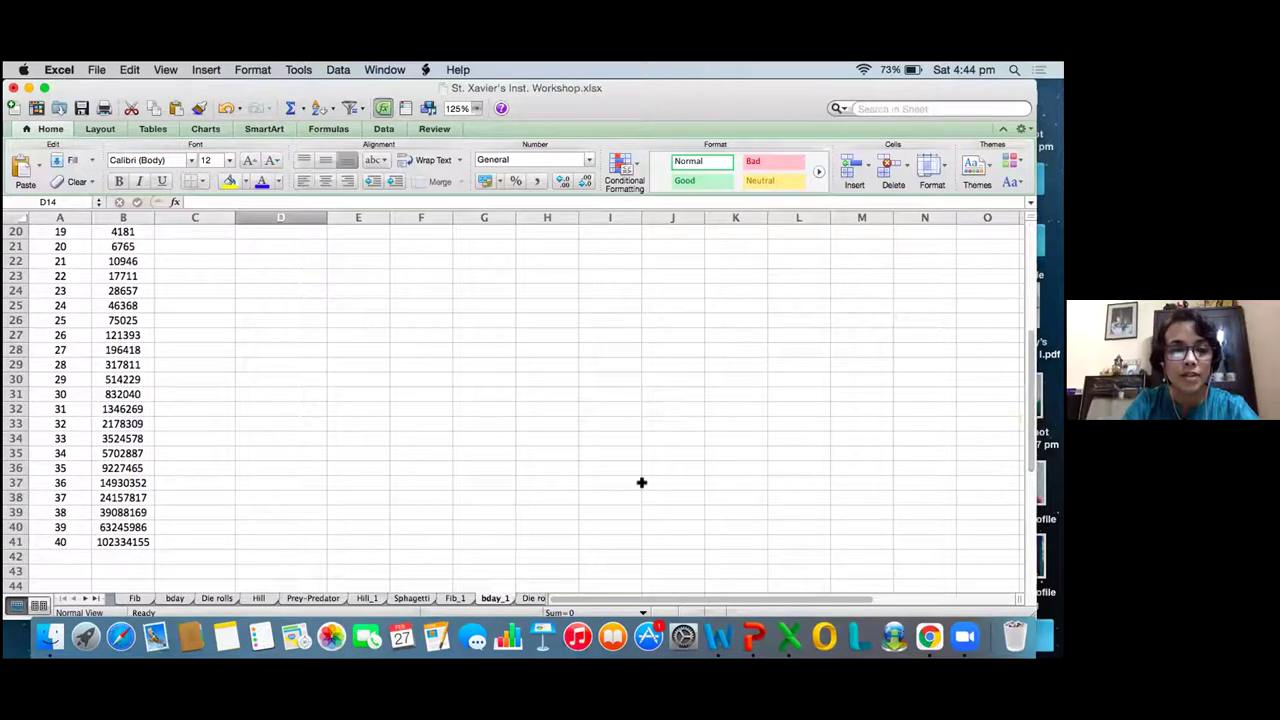
pyautogui.click(122, 542)
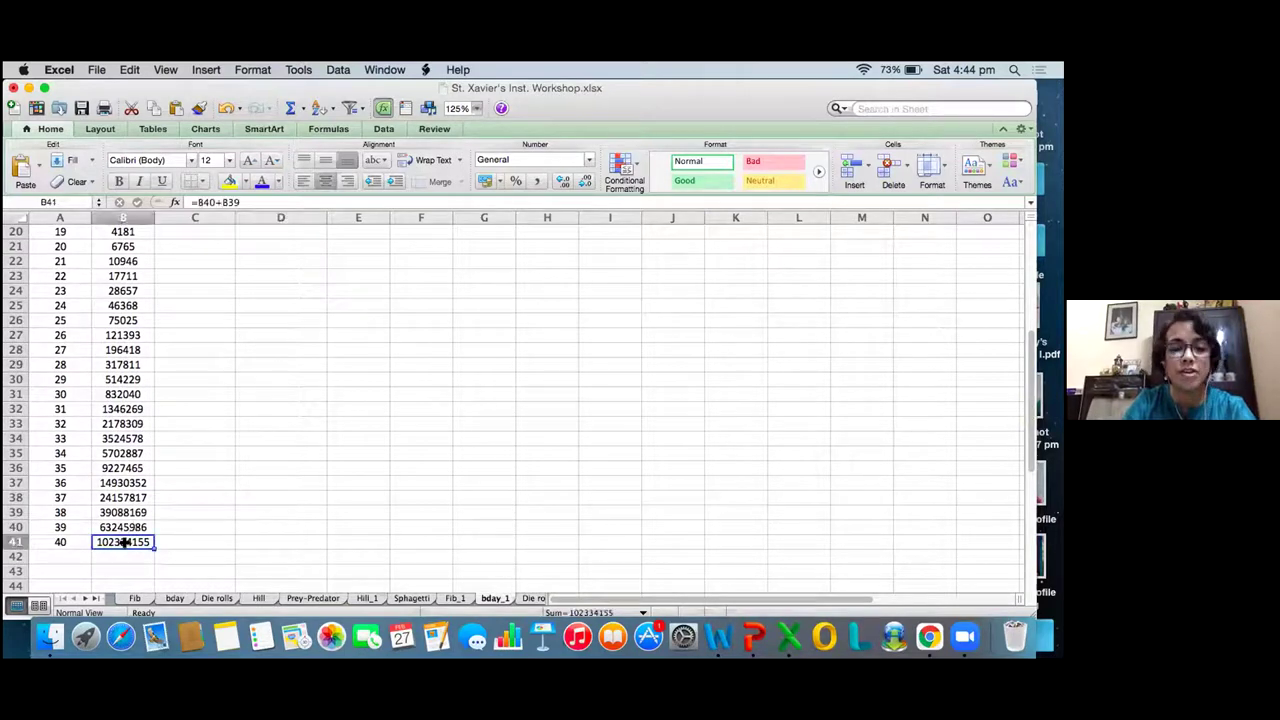
pyautogui.click(278, 181)
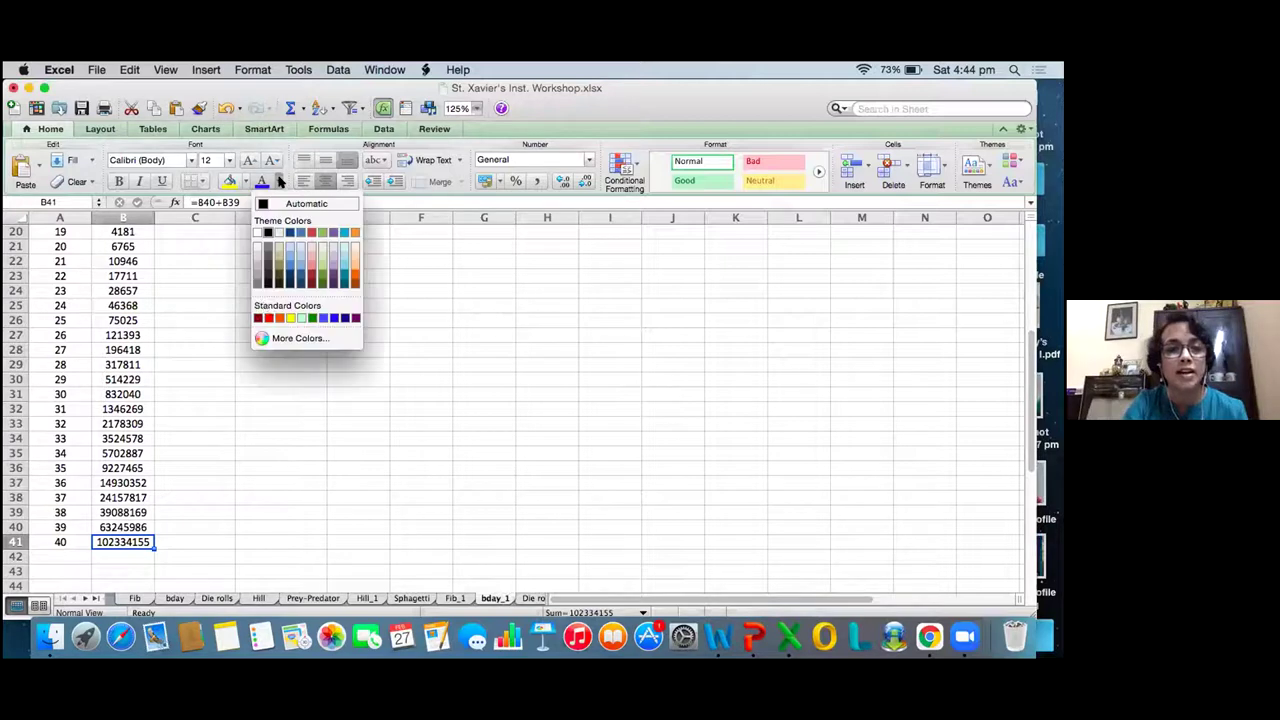
pyautogui.click(263, 318)
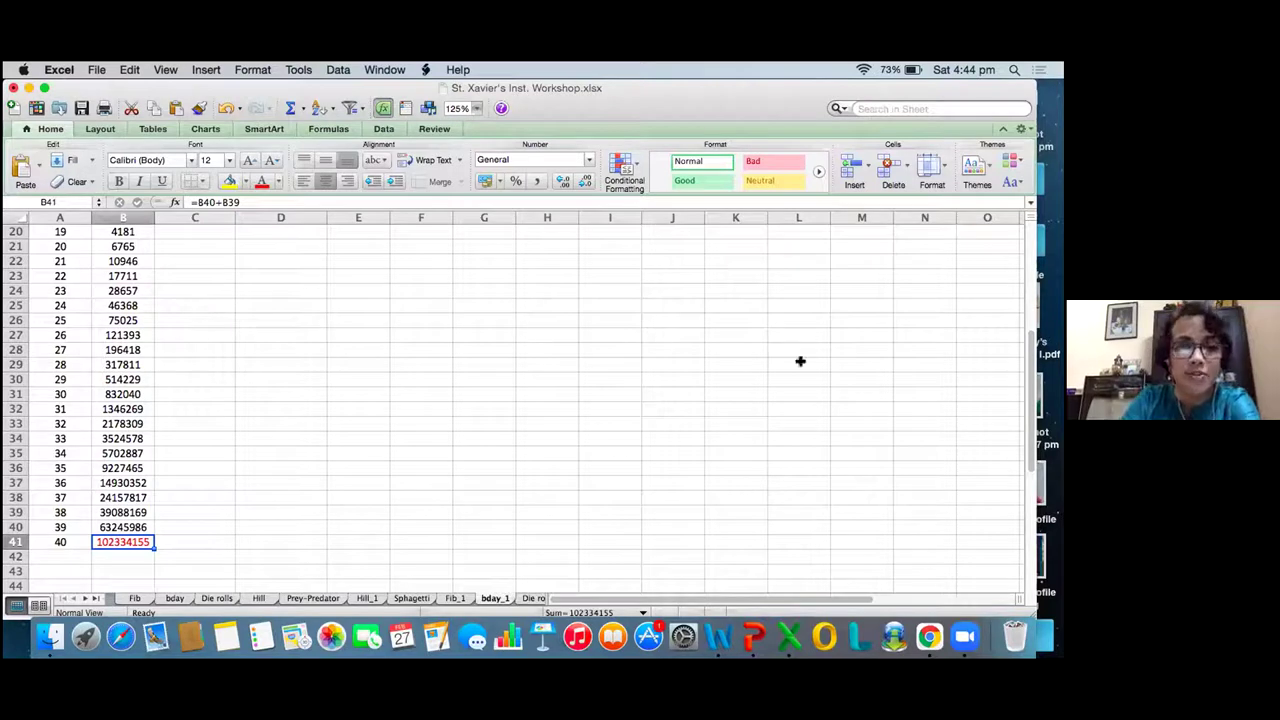
# - Make the two starting Fibonacci terms in B2:B3 red and bold
pyautogui.moveTo(1030, 395); pyautogui.dragTo(1034, 248)
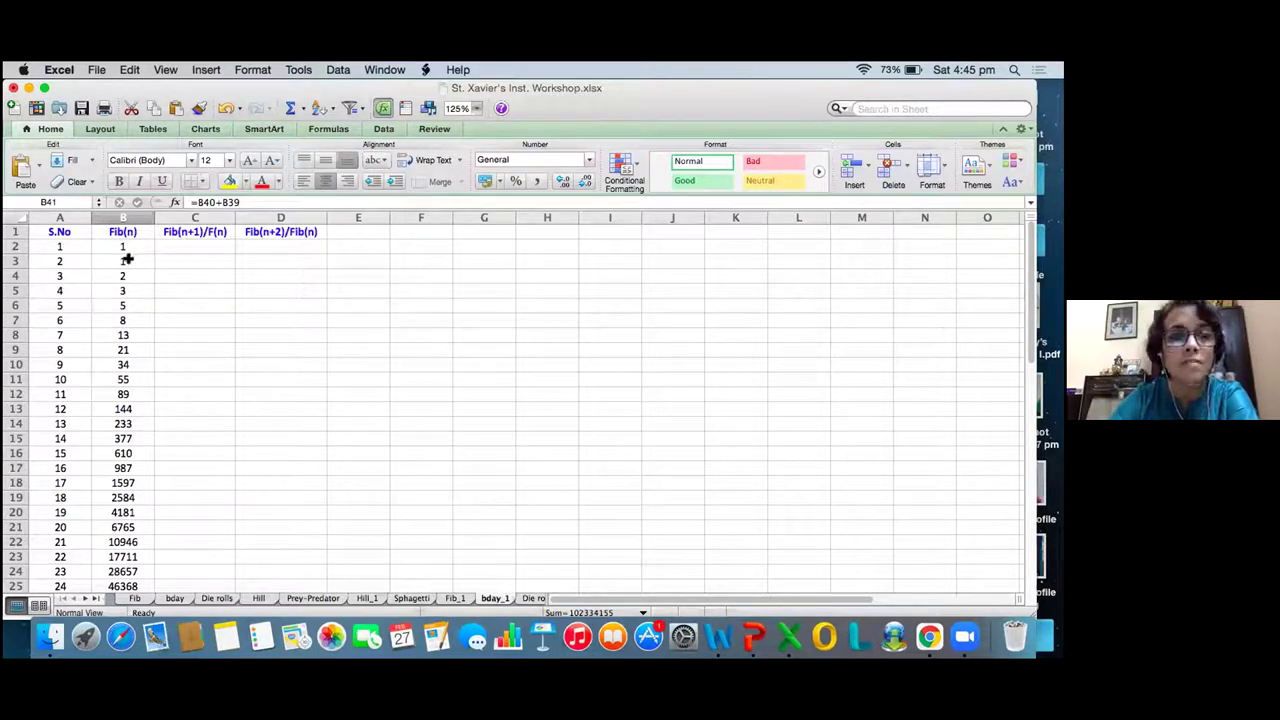
pyautogui.click(123, 246)
pyautogui.moveTo(123, 246); pyautogui.dragTo(121, 262)
pyautogui.click(261, 181)
pyautogui.click(118, 180)
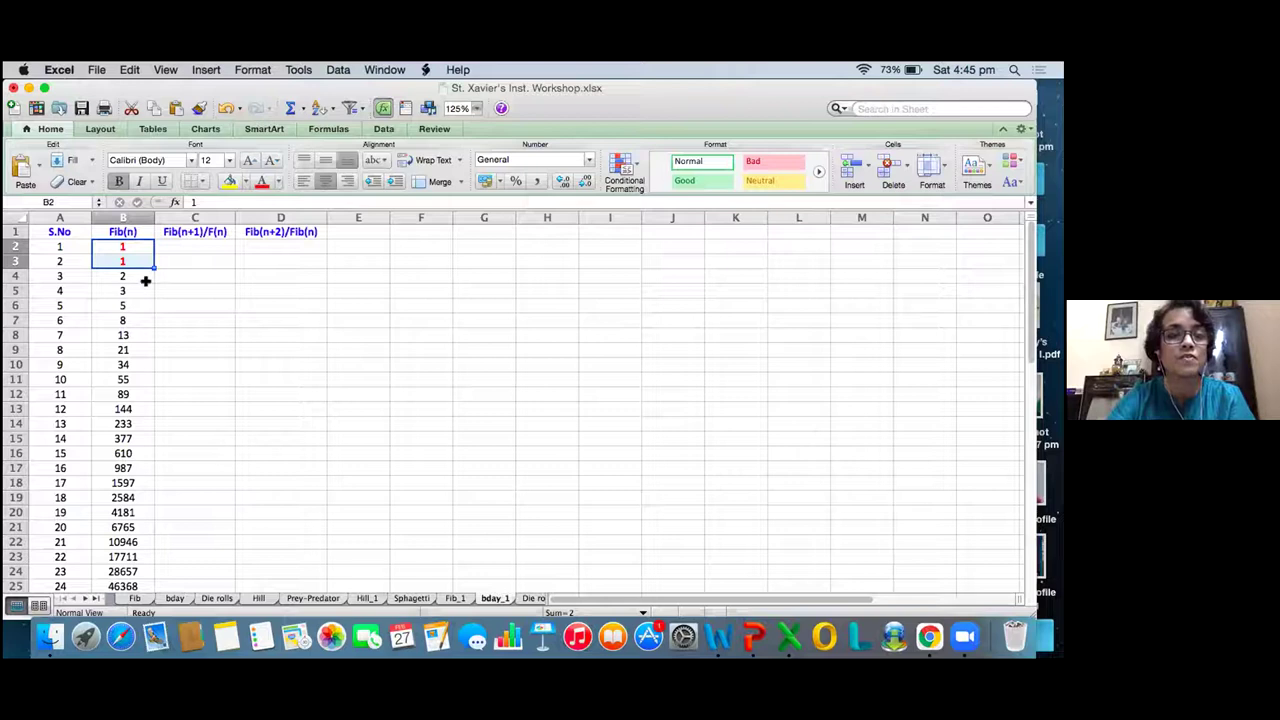
pyautogui.click(175, 291)
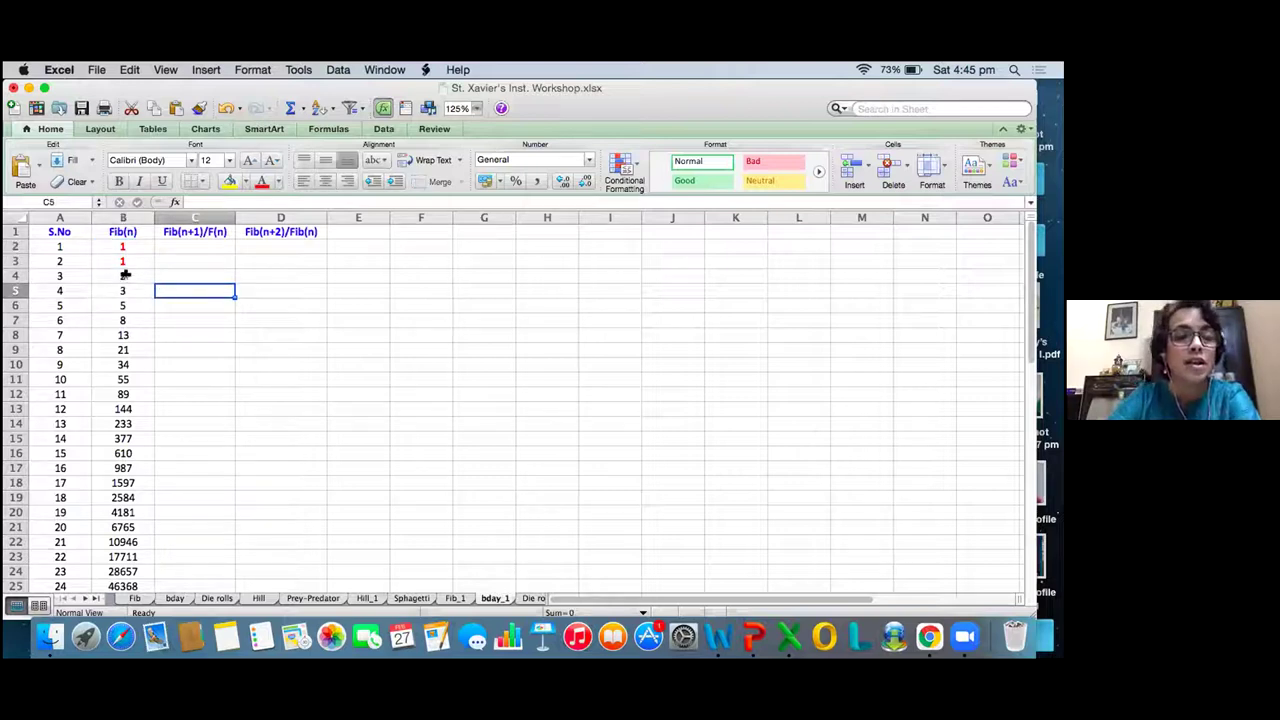
# - Enter the formula =B3/B2 in C3 for the first ratio of consecutive Fibonacci terms
pyautogui.click(125, 274)
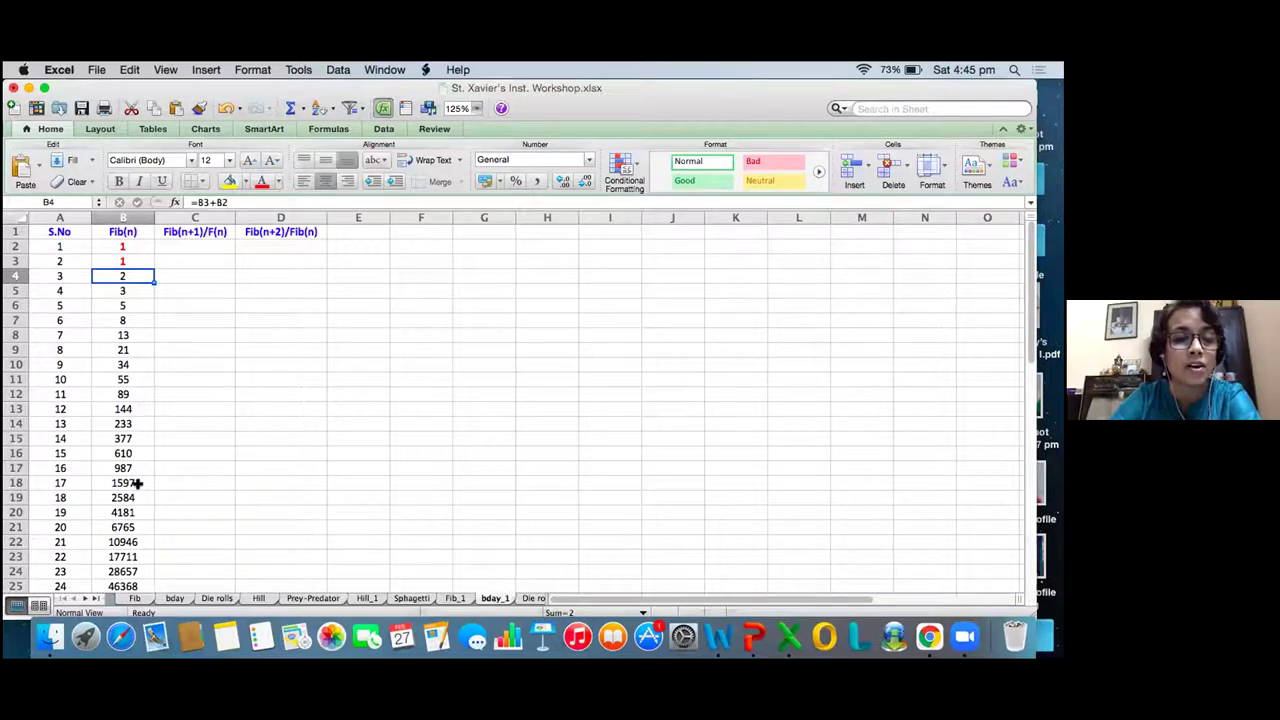
pyautogui.click(176, 272)
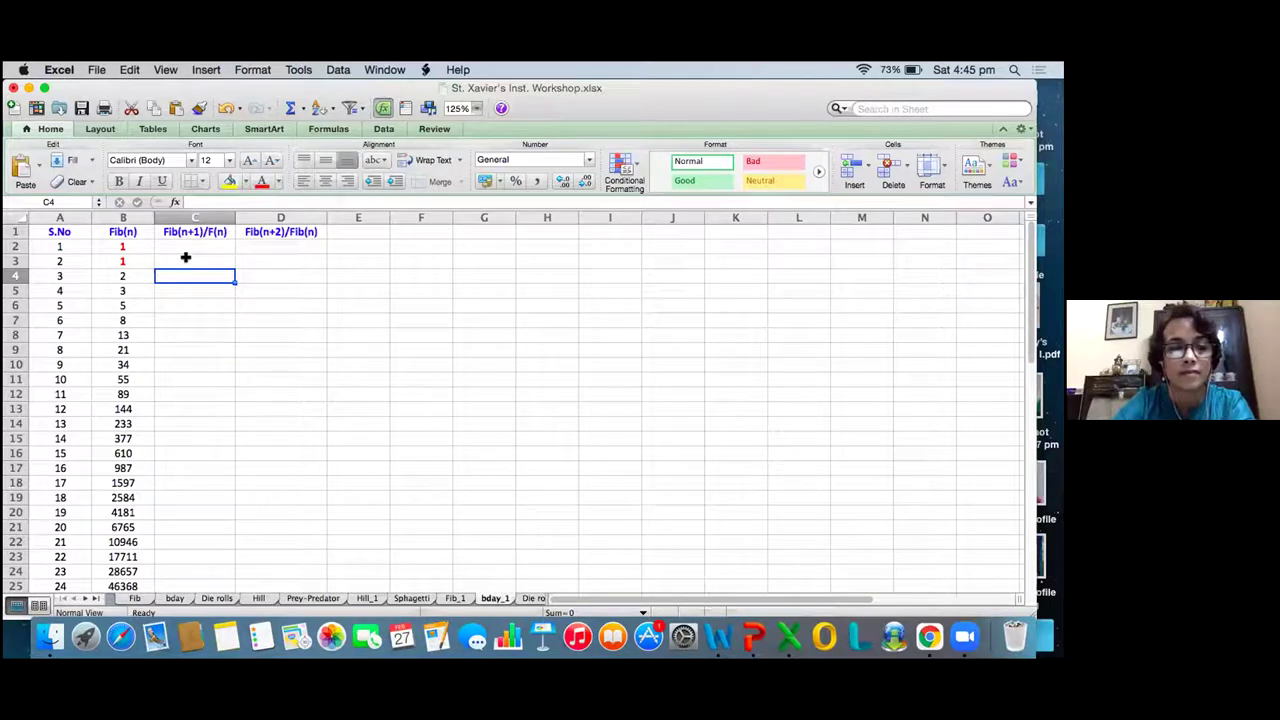
pyautogui.click(185, 258)
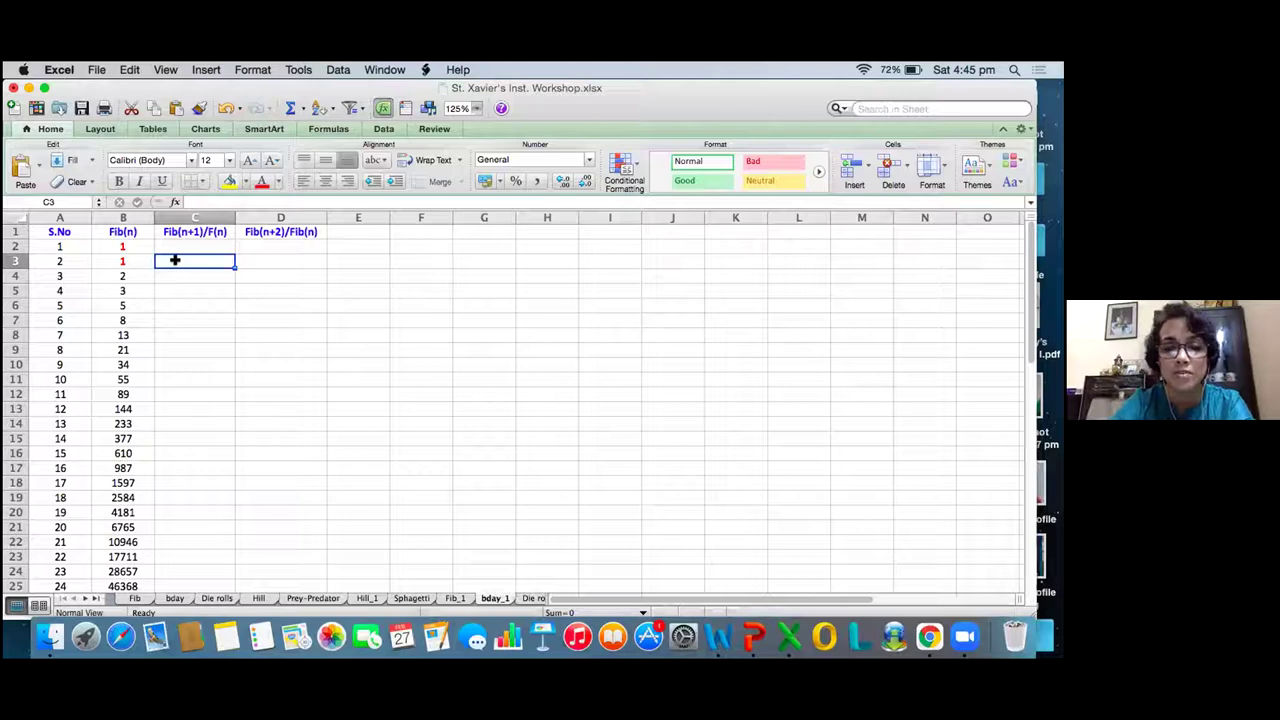
pyautogui.write('=')
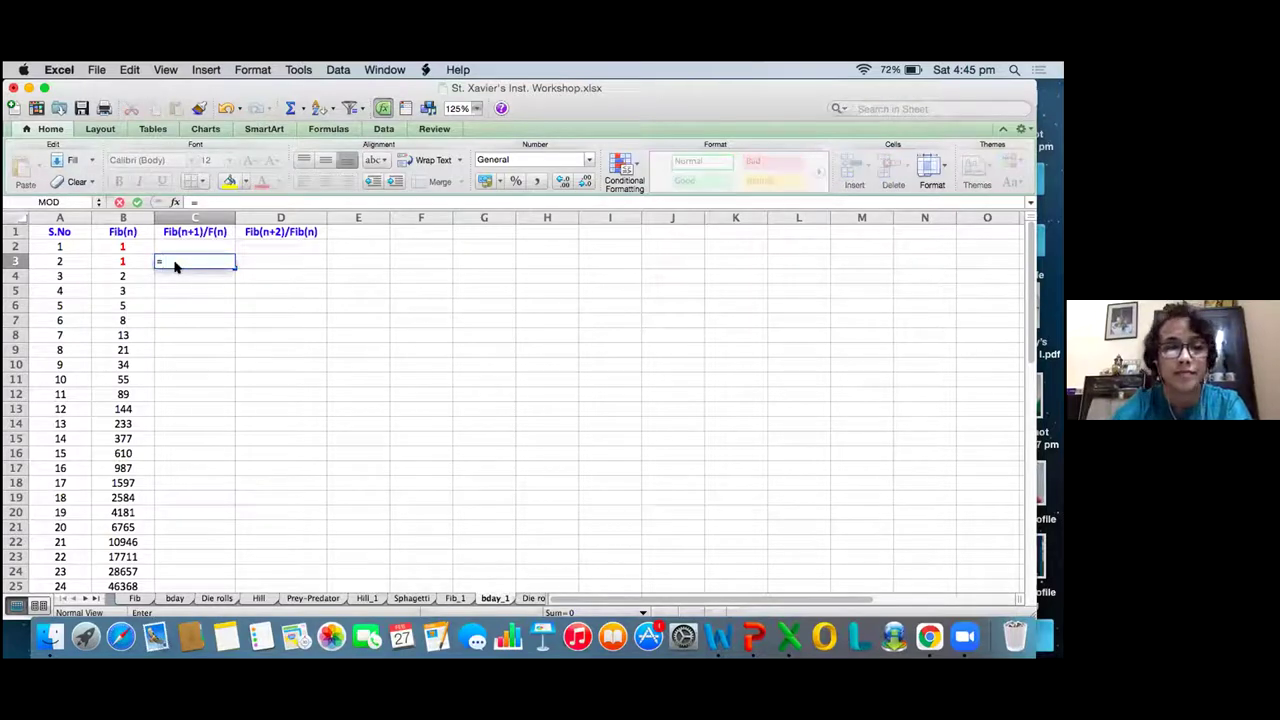
pyautogui.moveTo(120, 262); pyautogui.dragTo(127, 244)
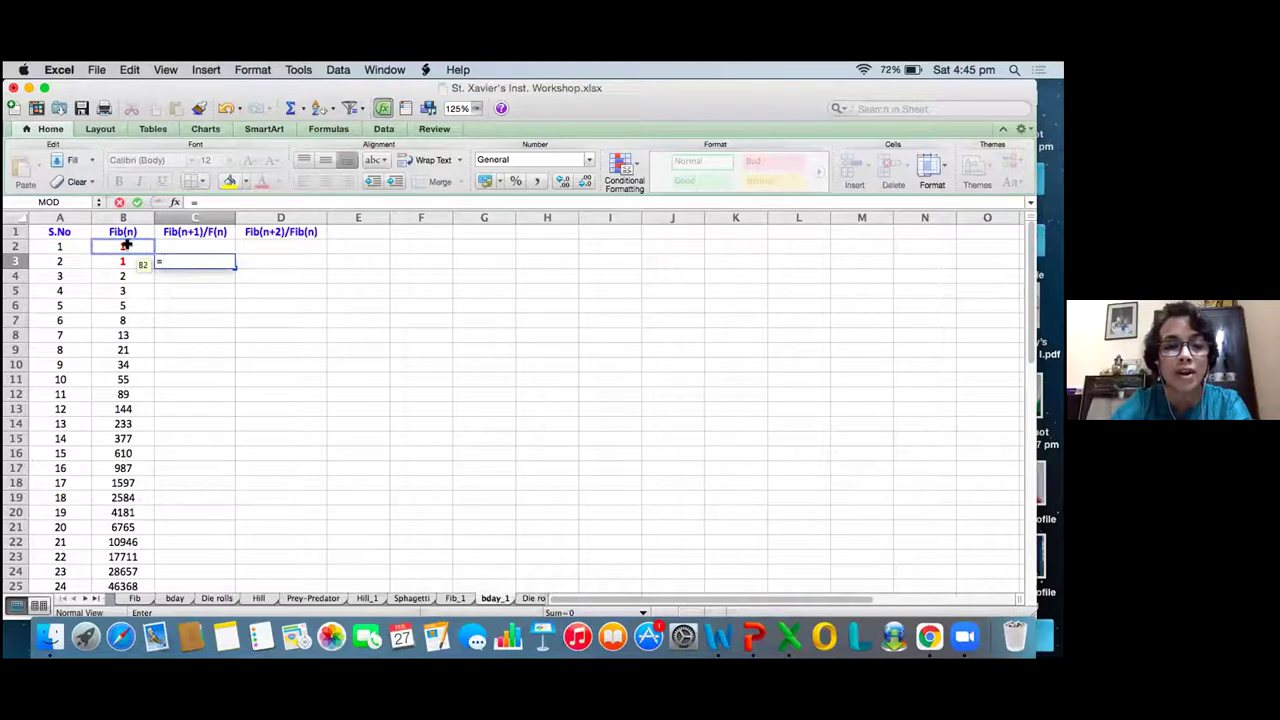
pyautogui.click(122, 261)
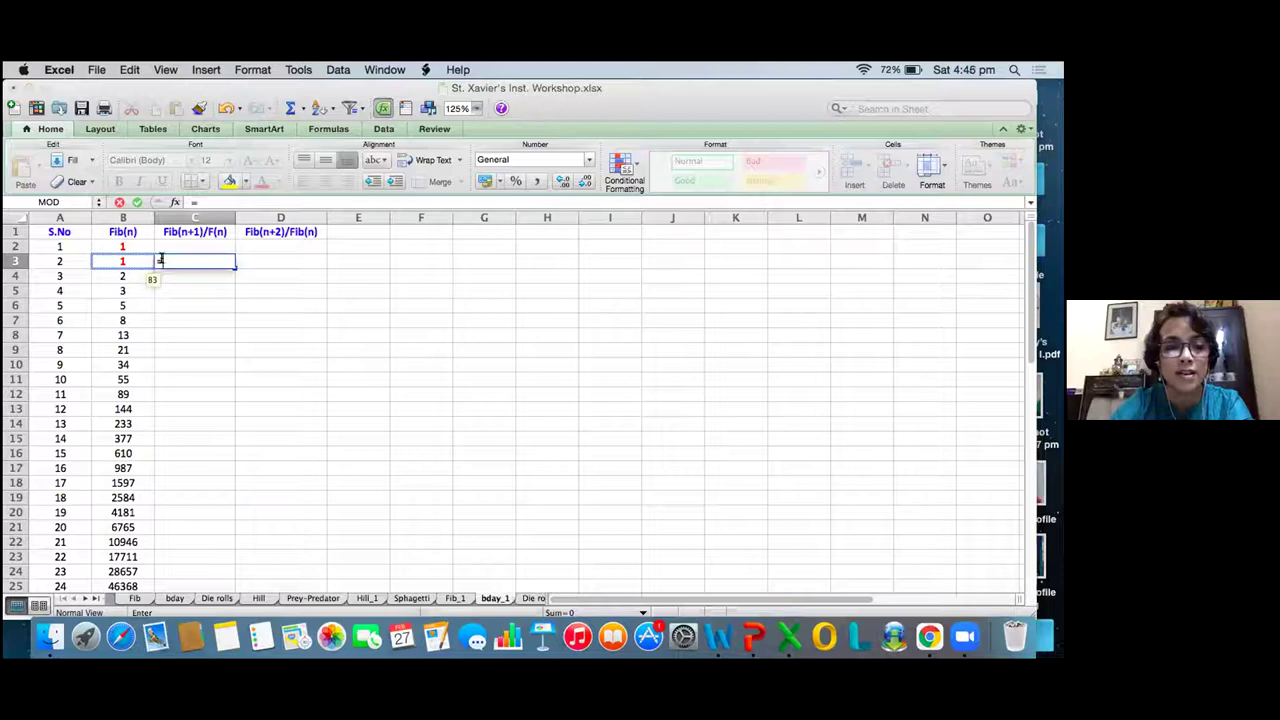
pyautogui.click(130, 261)
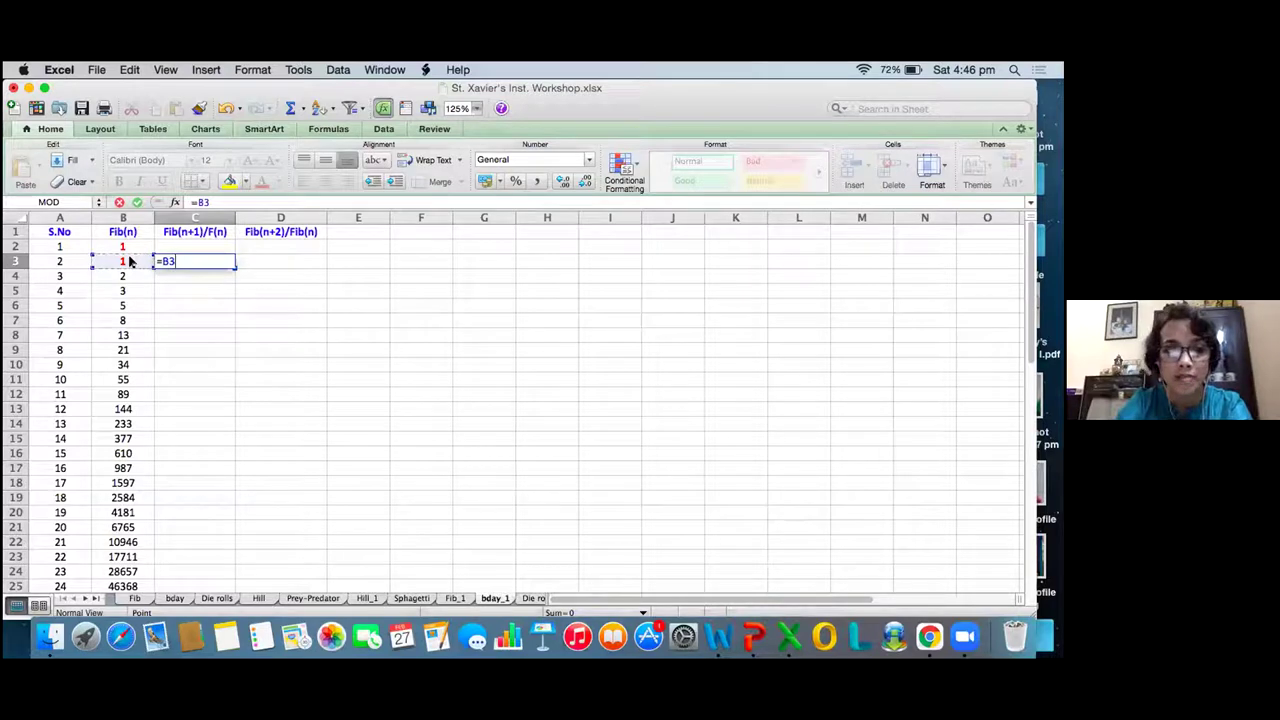
pyautogui.write('/')
pyautogui.click(125, 243)
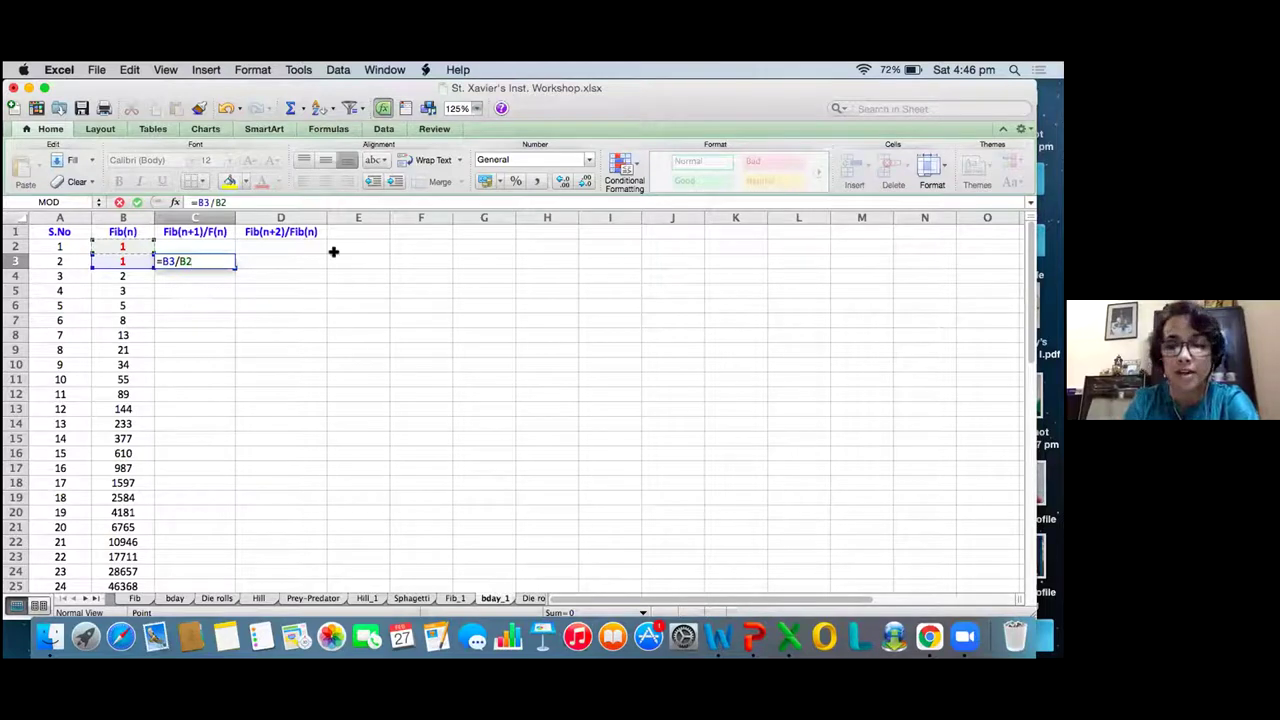
pyautogui.press('Return')
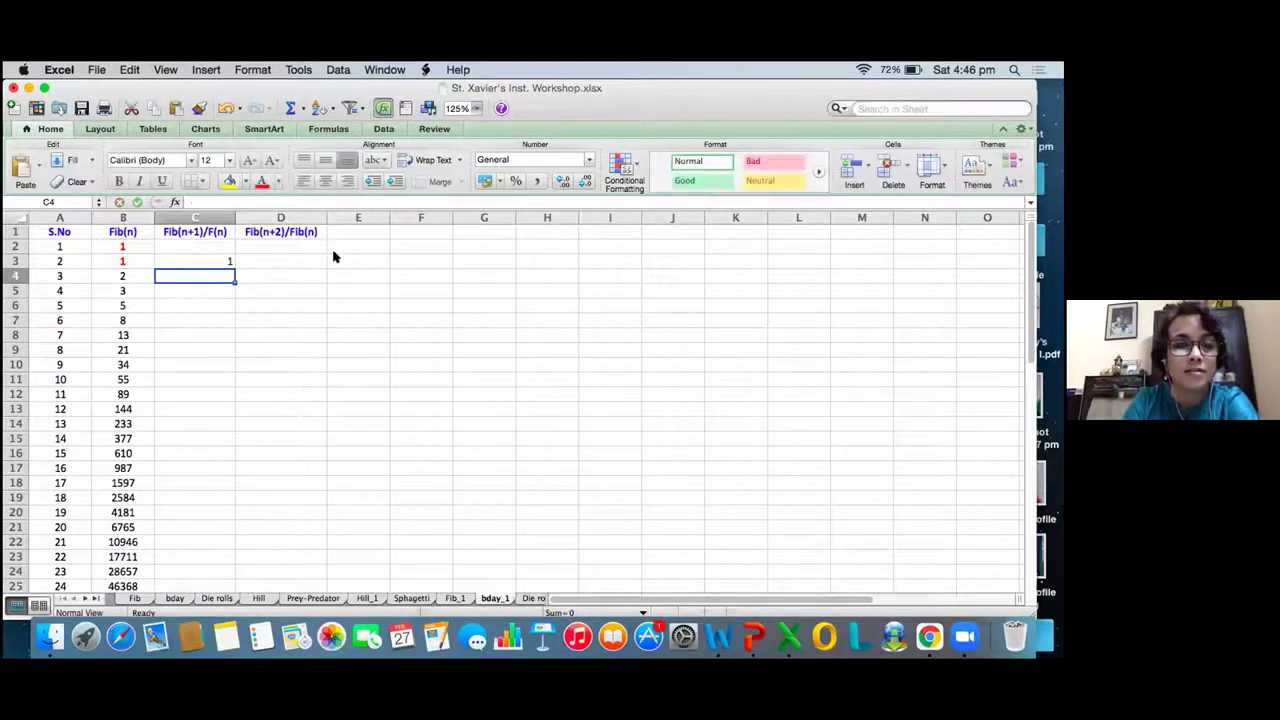
# - Fill the C3 ratio formula down column C alongside the Fibonacci terms and centre the column's contents
pyautogui.click(204, 259)
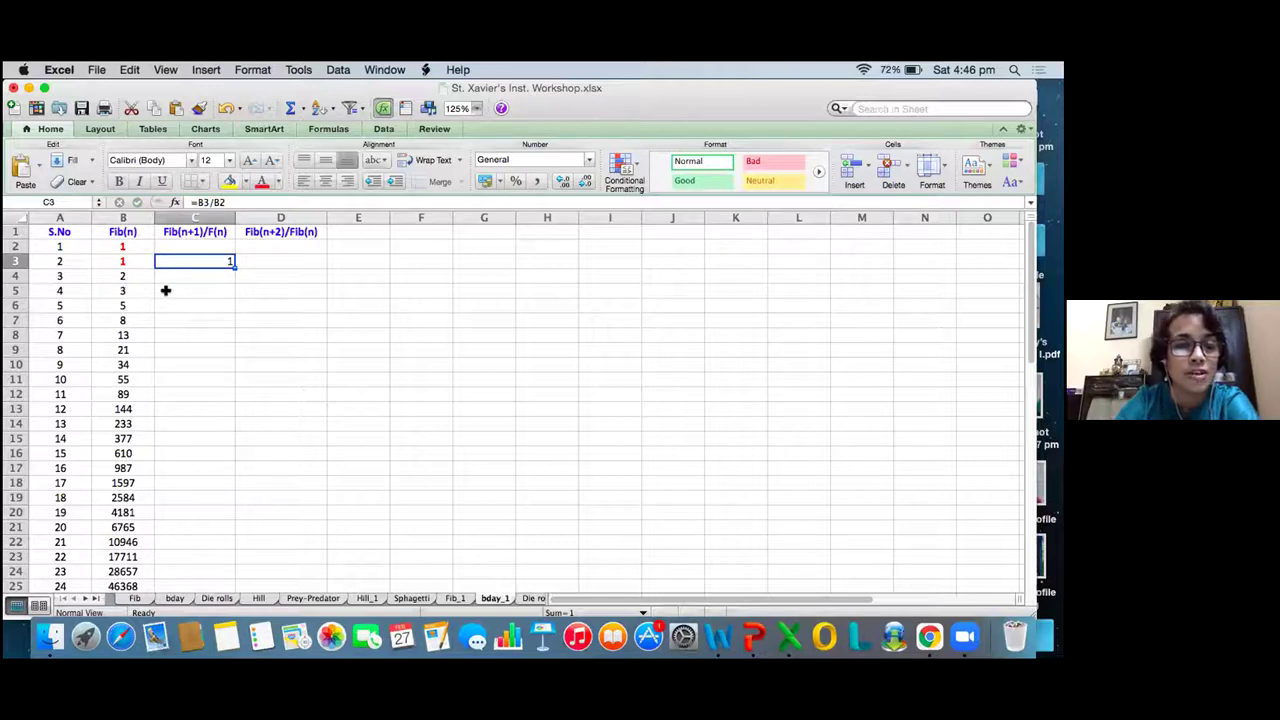
pyautogui.doubleClick(231, 264)
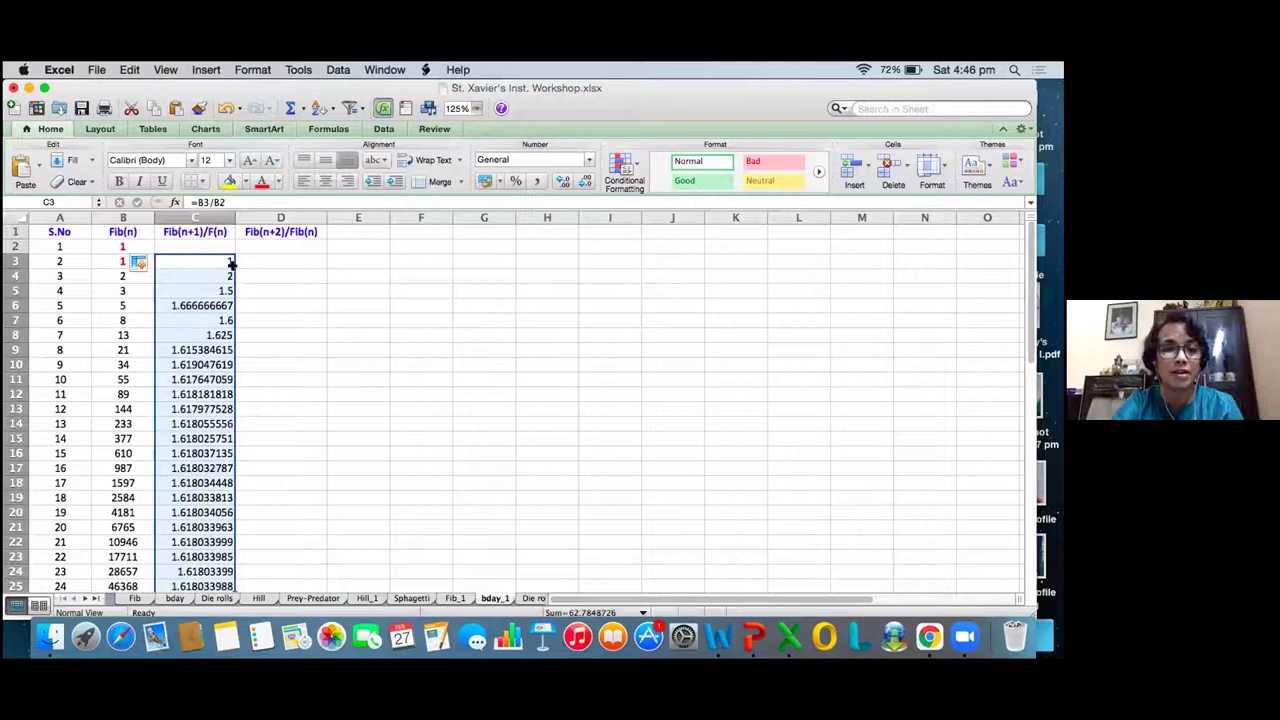
pyautogui.click(199, 210)
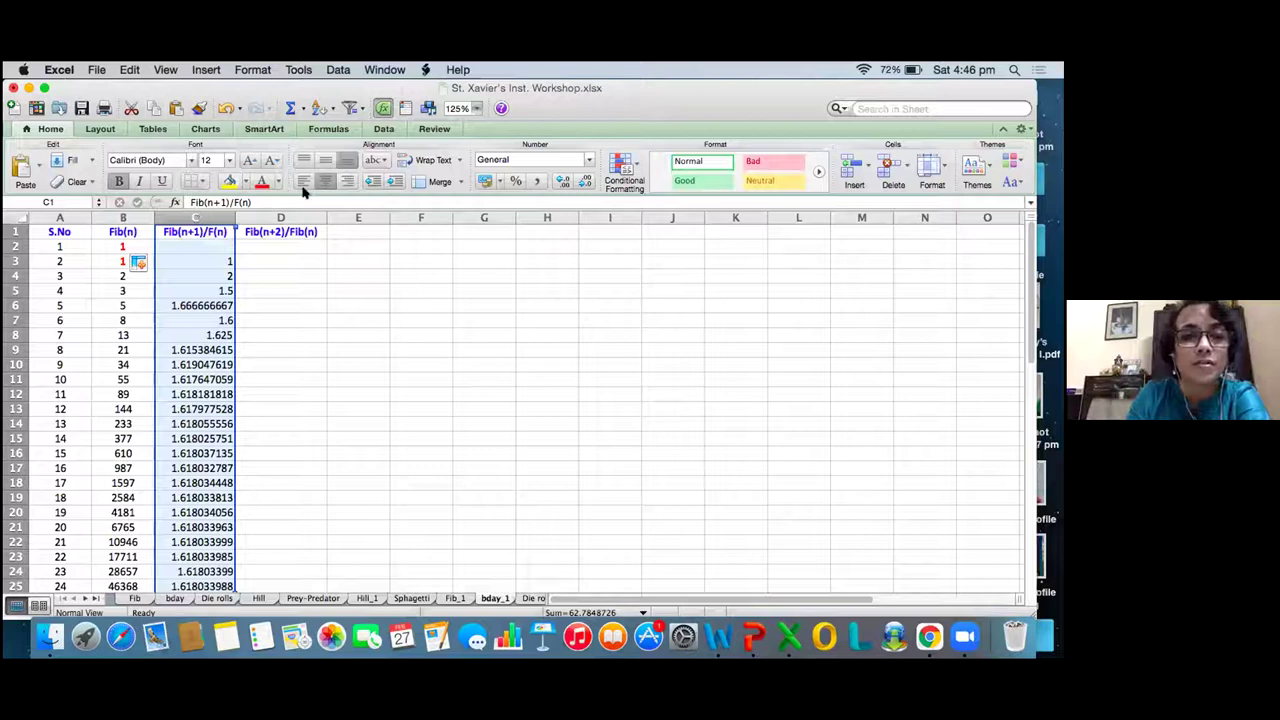
pyautogui.click(325, 181)
pyautogui.click(325, 181)
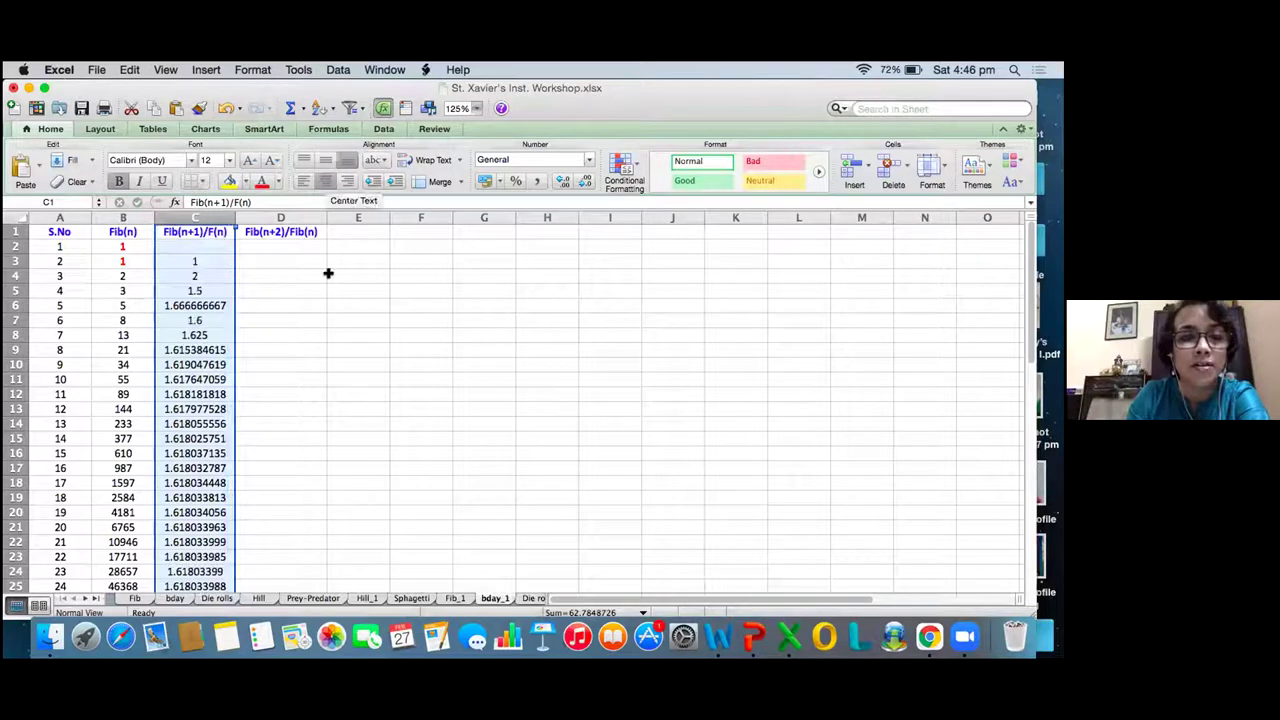
pyautogui.click(392, 349)
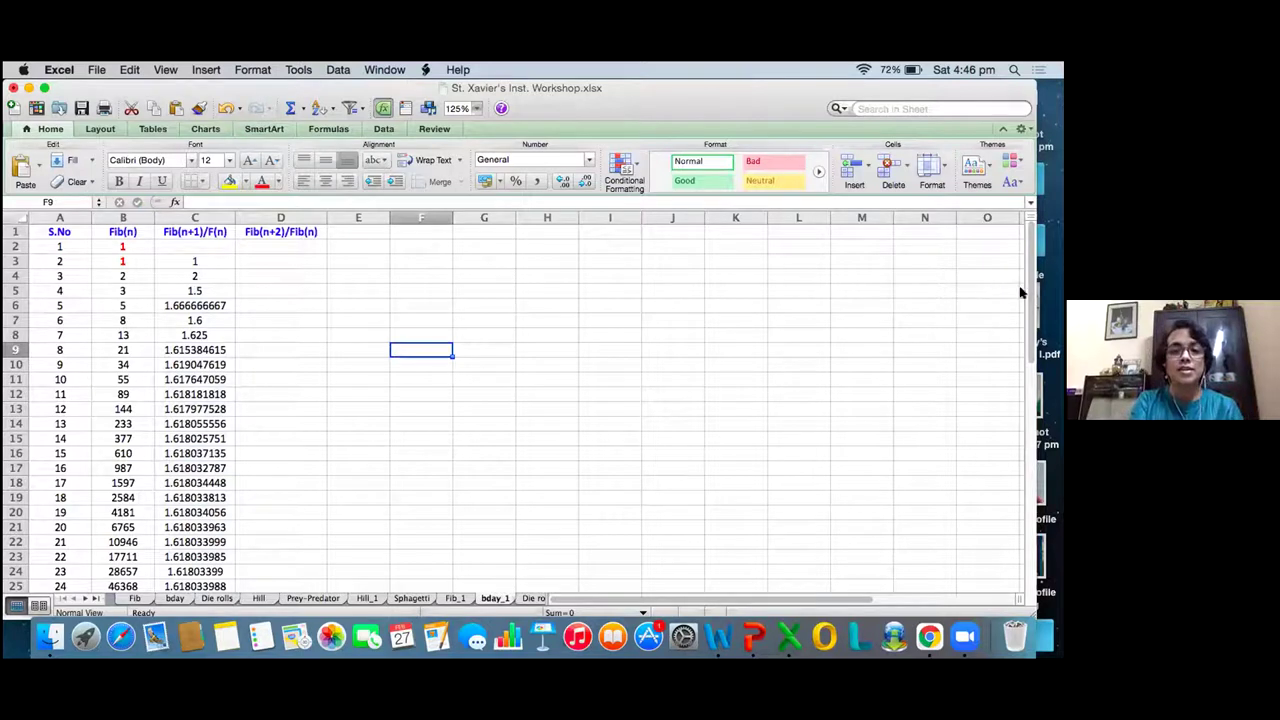
pyautogui.moveTo(1029, 288); pyautogui.dragTo(1003, 300)
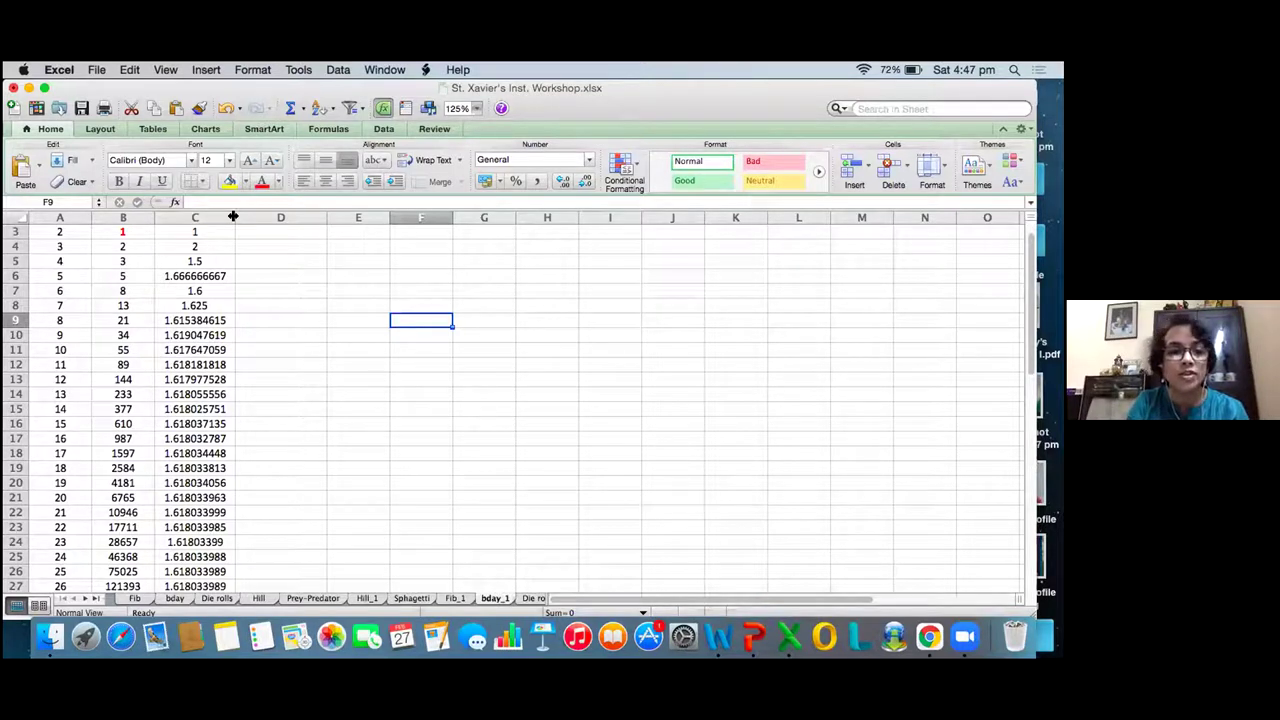
# - Narrow column C so its ratios show seven decimals, and make the ratio in C21 red and bold
pyautogui.moveTo(233, 217)
pyautogui.mouseDown()
pyautogui.moveTo(208, 210)
pyautogui.moveTo(236, 212)
pyautogui.mouseUp()
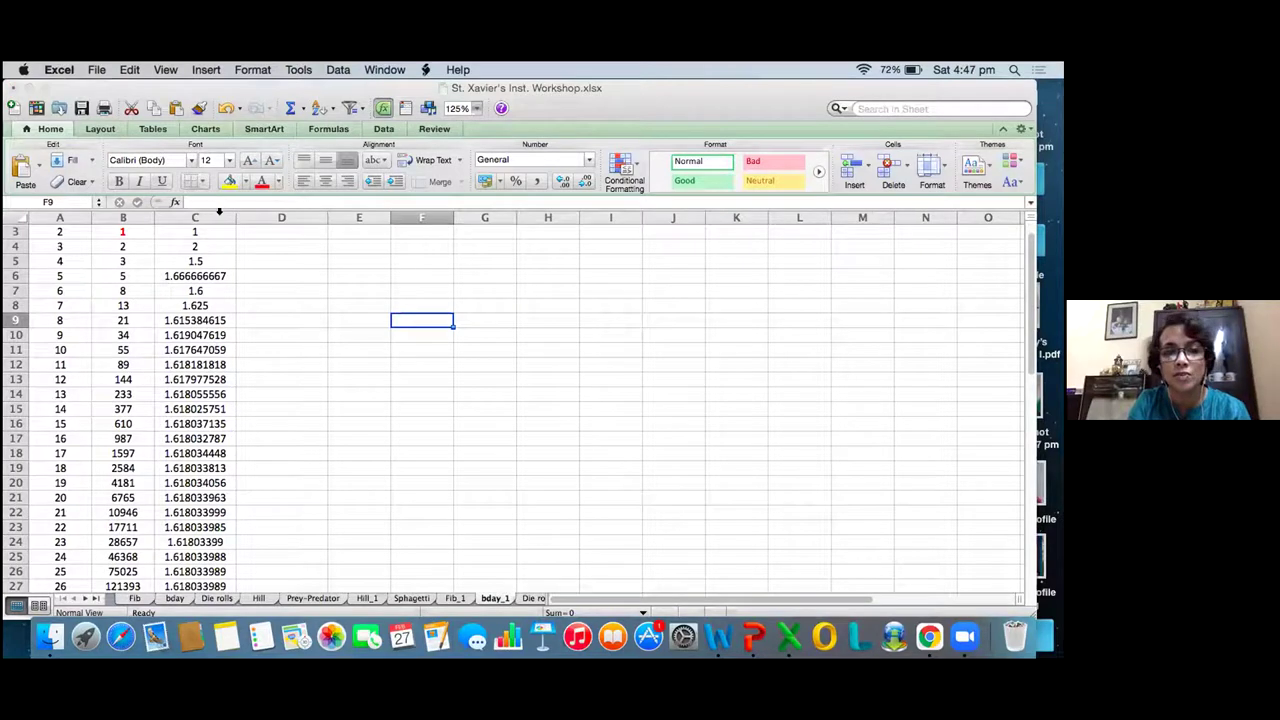
pyautogui.moveTo(234, 216); pyautogui.dragTo(212, 212)
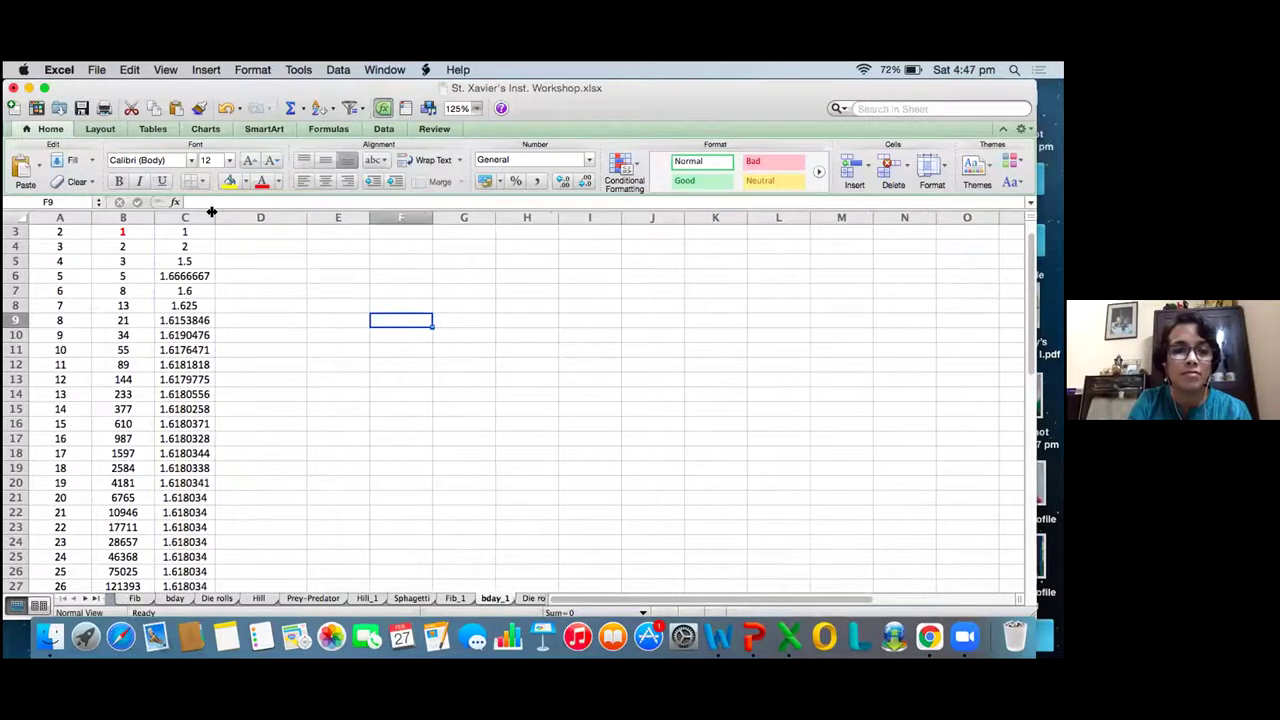
pyautogui.click(188, 497)
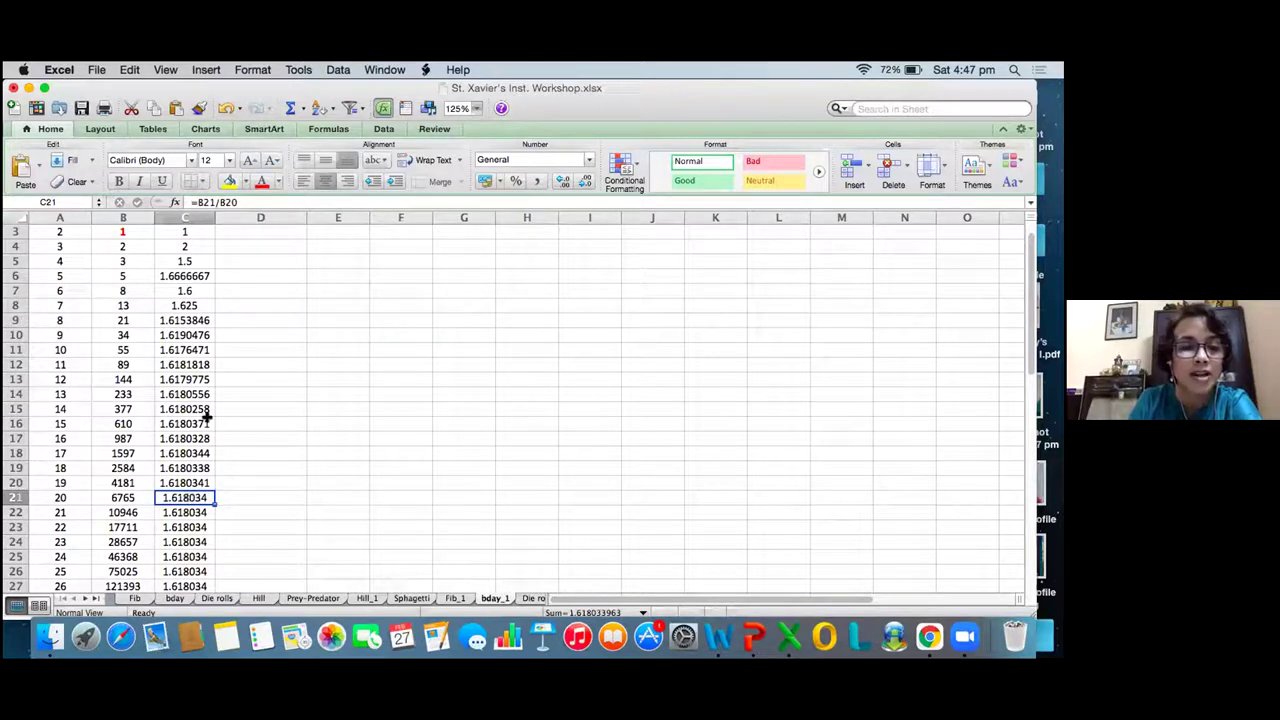
pyautogui.click(262, 181)
pyautogui.click(118, 181)
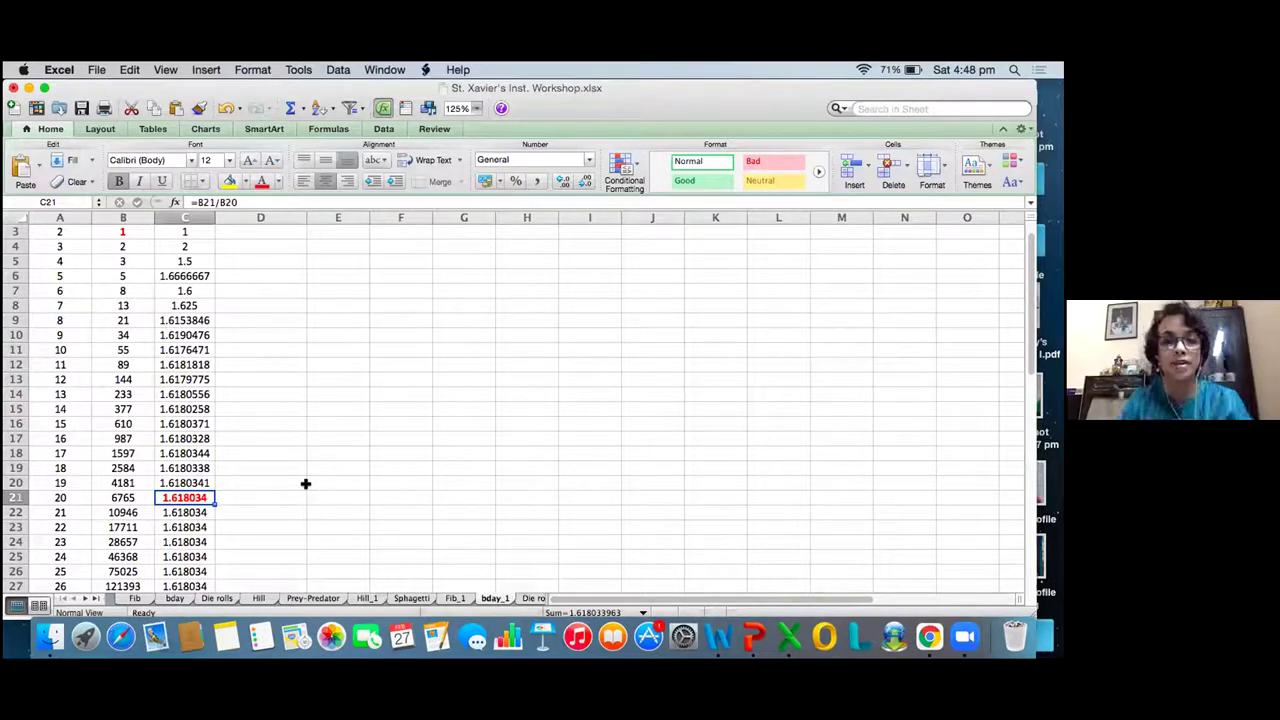
pyautogui.moveTo(1030, 330); pyautogui.dragTo(1024, 312)
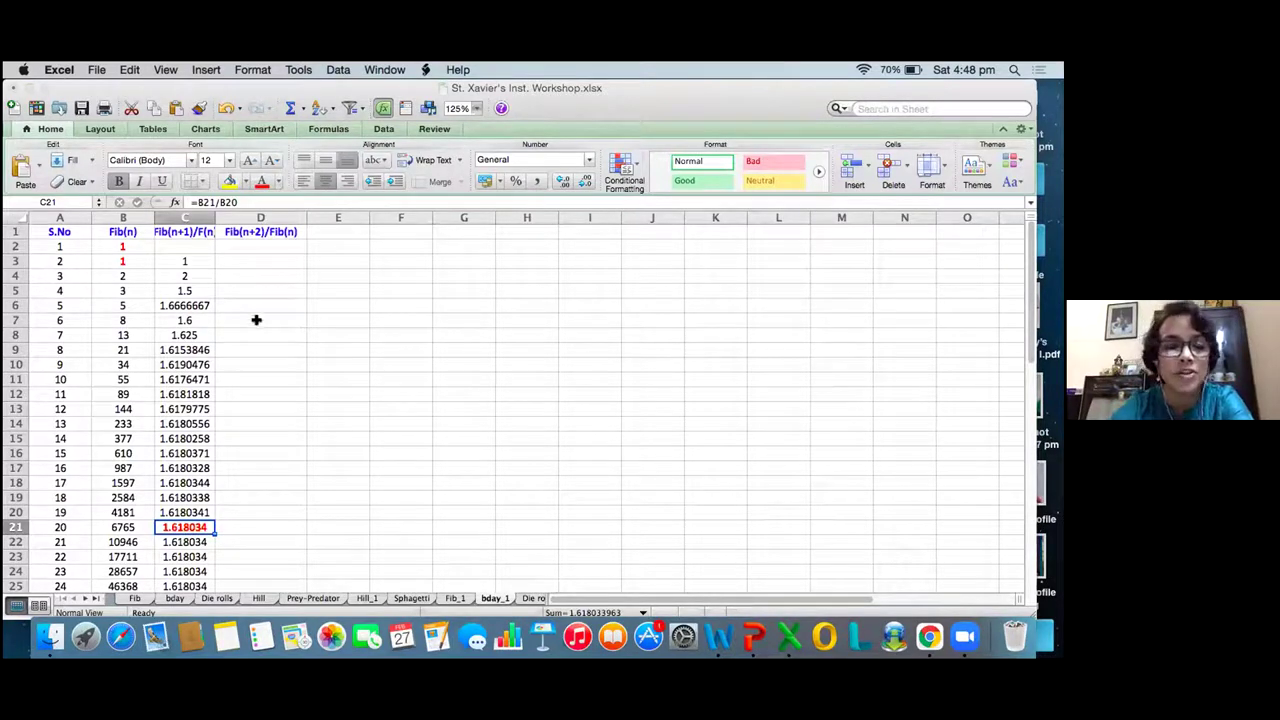
pyautogui.press('Escape')
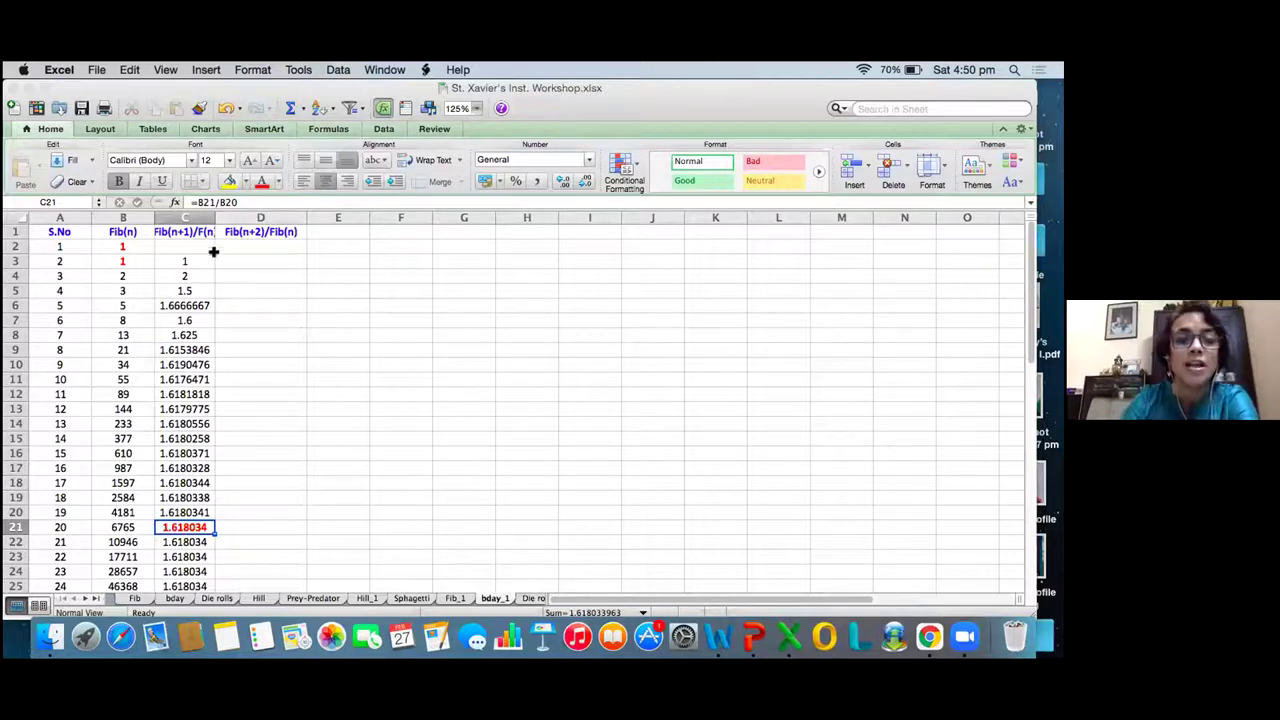
# - Replace the two starting terms of the sequence with 2 in B2 and 7 in B3
pyautogui.click(123, 245)
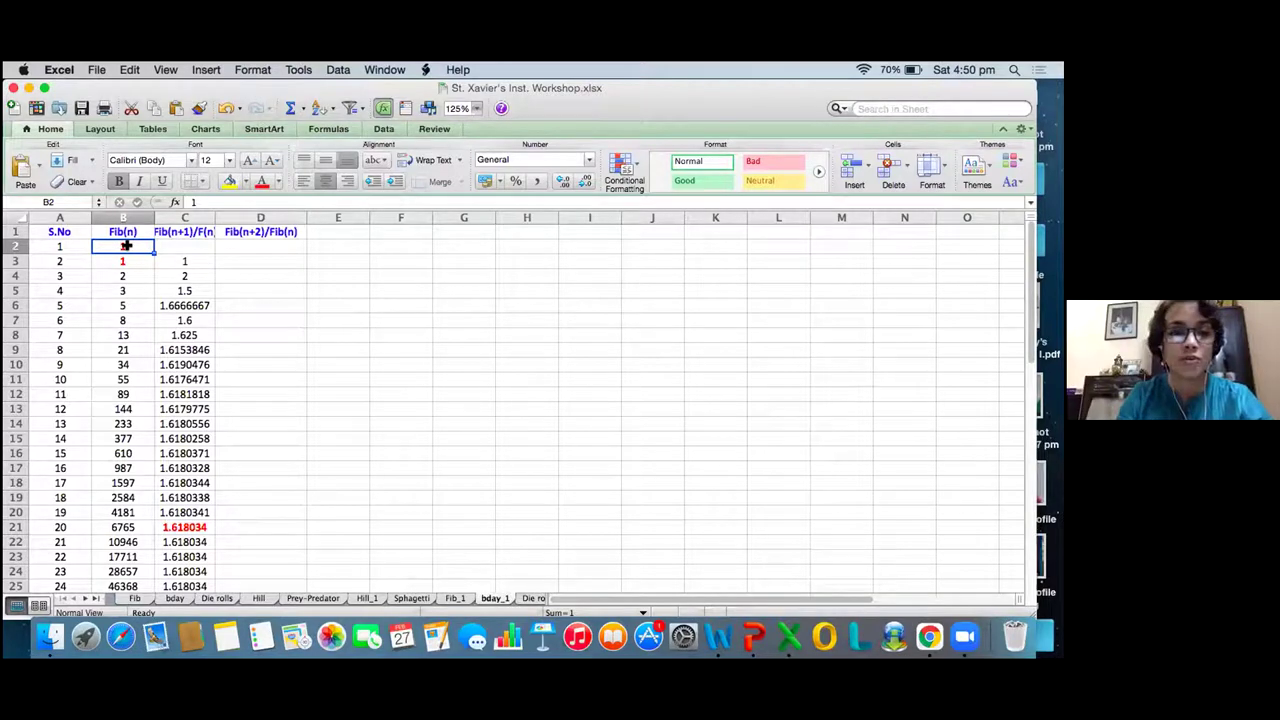
pyautogui.write('2')
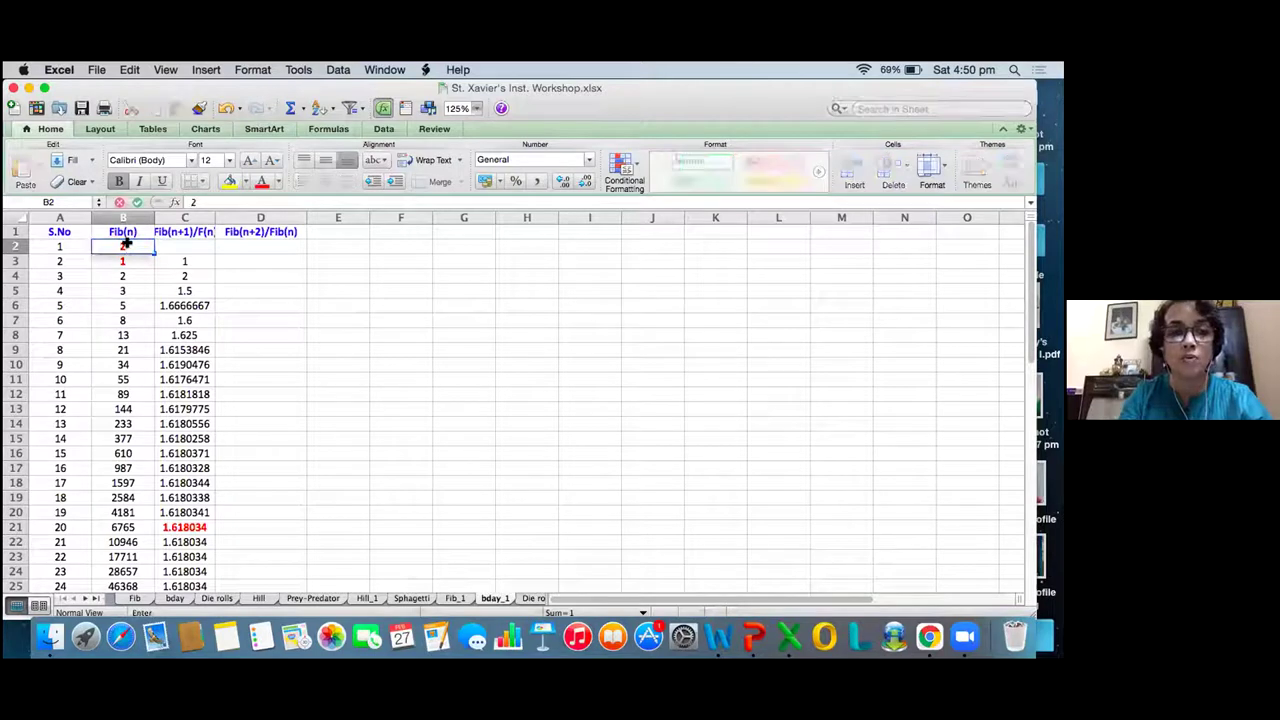
pyautogui.press('Return')
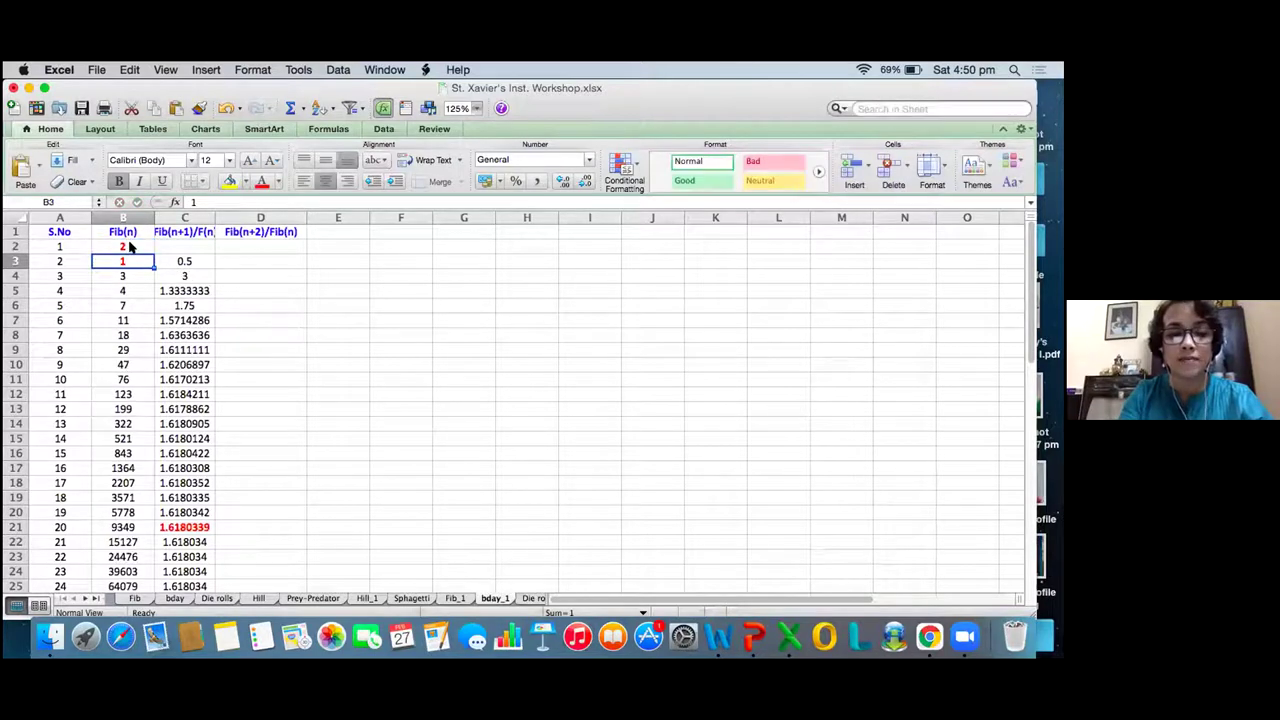
pyautogui.write('7')
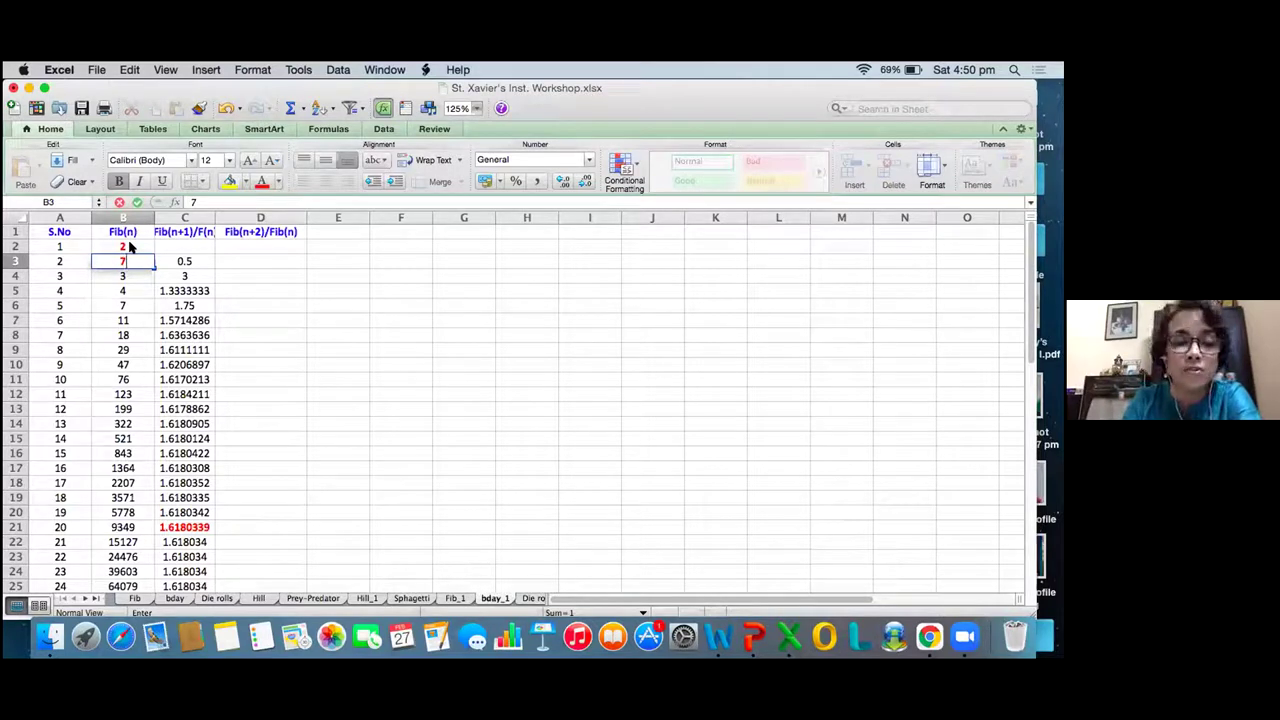
pyautogui.press('Return')
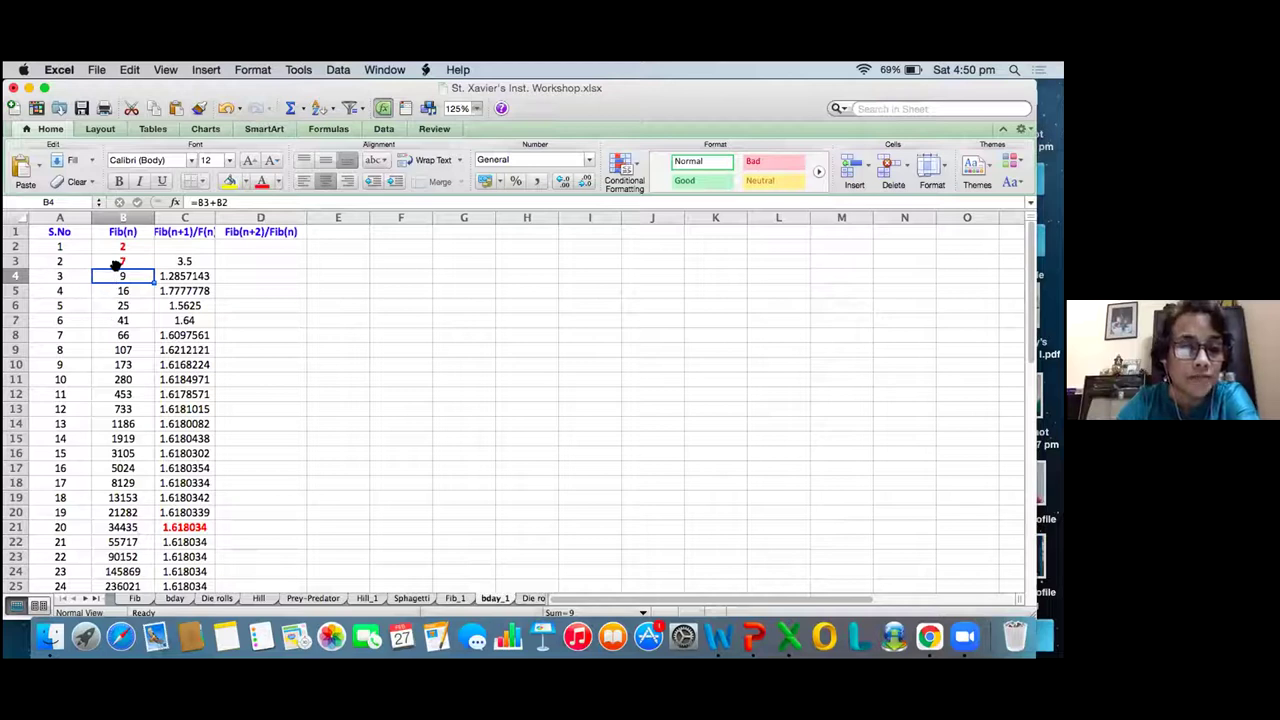
pyautogui.click(371, 234)
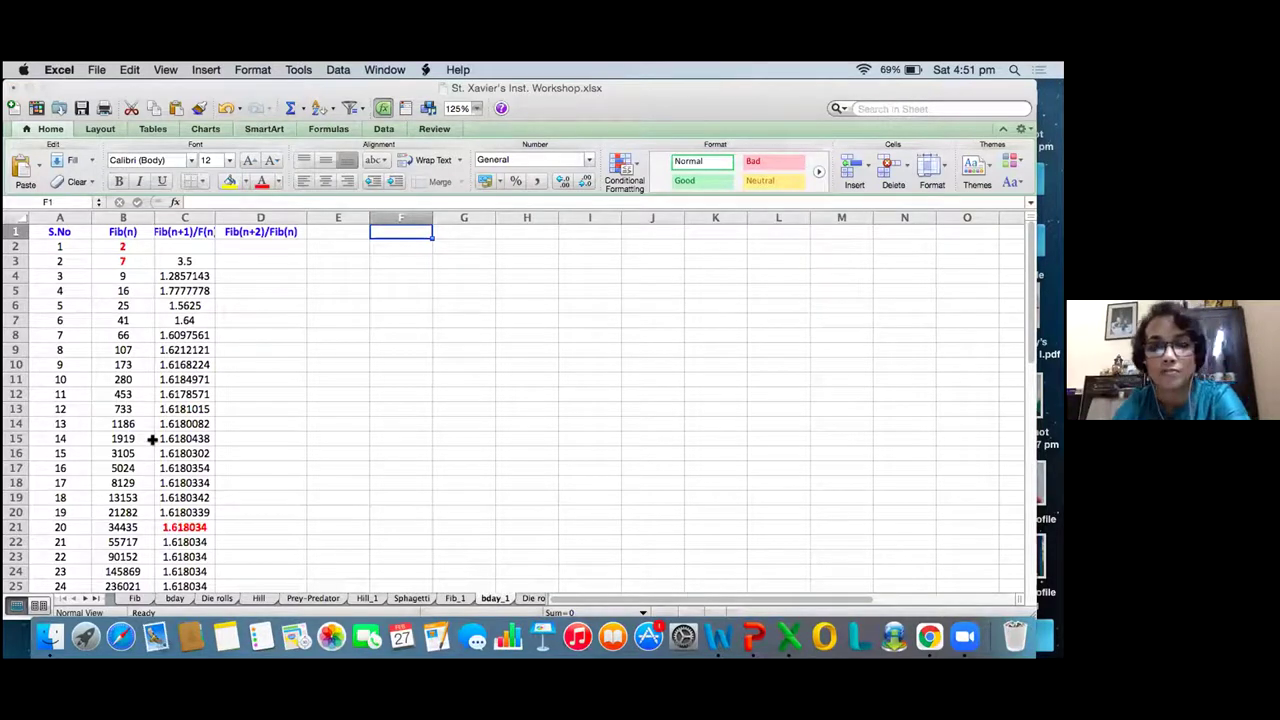
# - Change the starting terms to 33 in B2 and 25 in B3
pyautogui.click(125, 245)
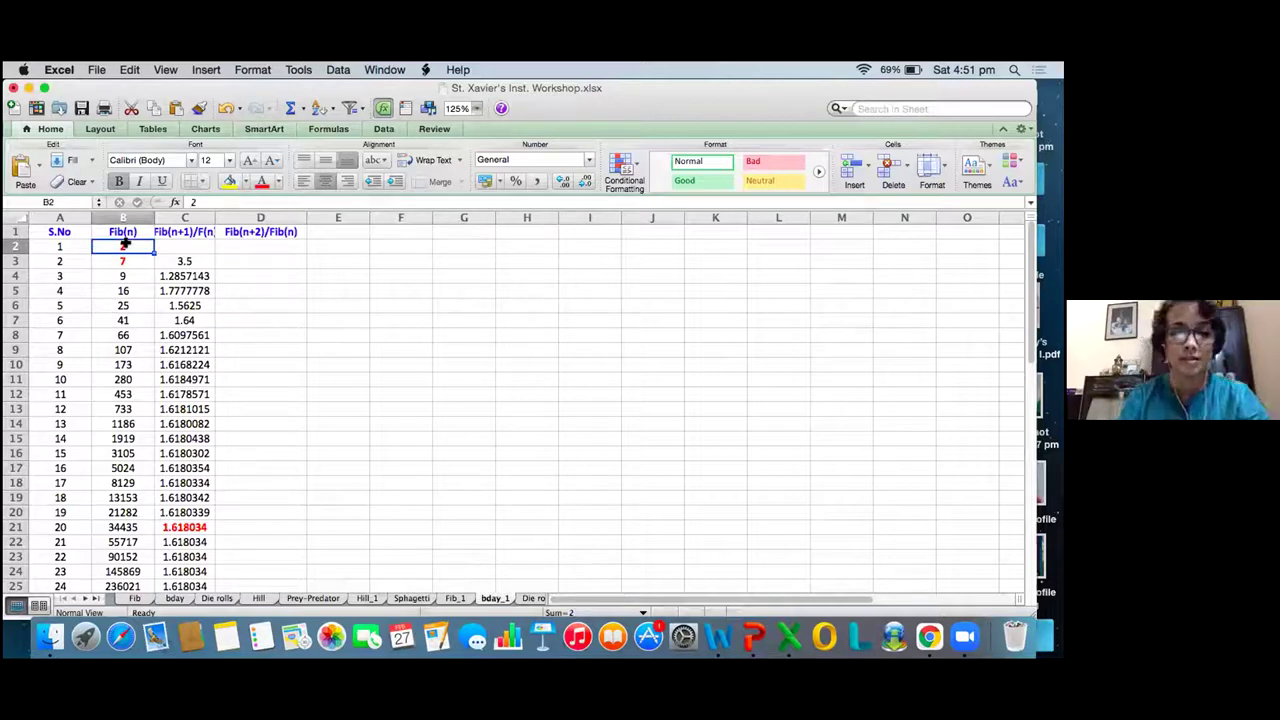
pyautogui.write('33')
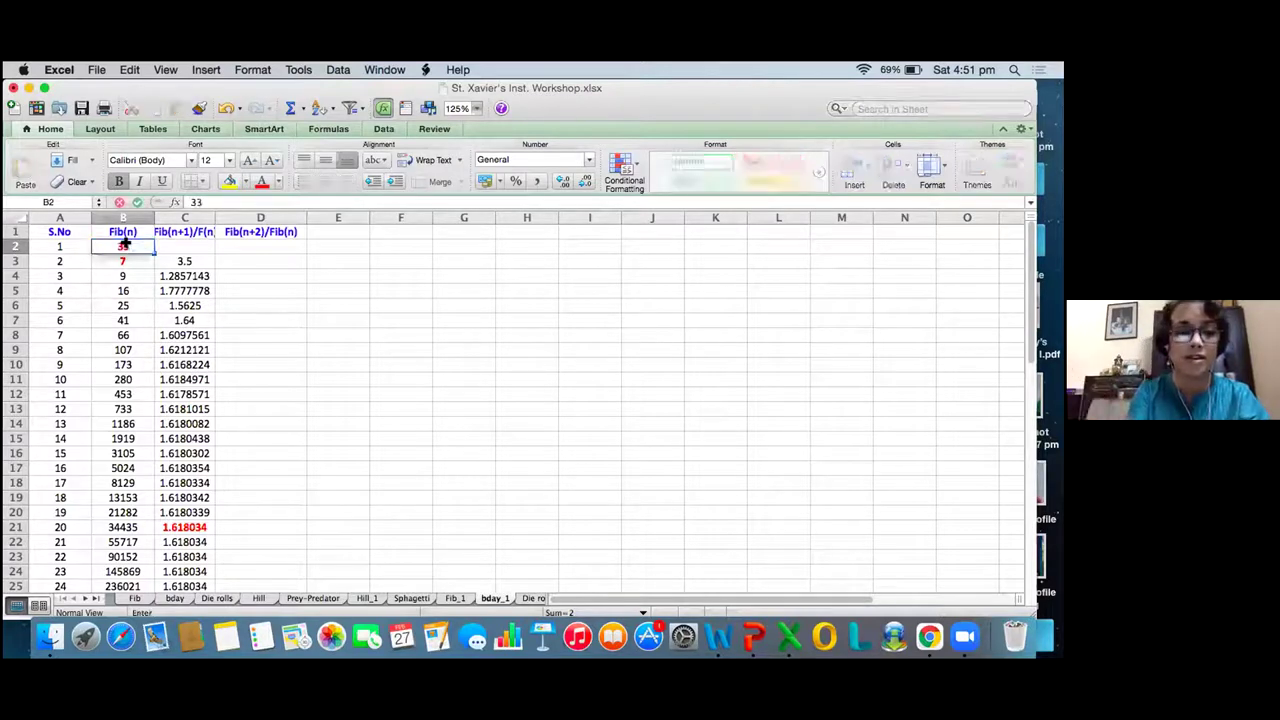
pyautogui.press('Return')
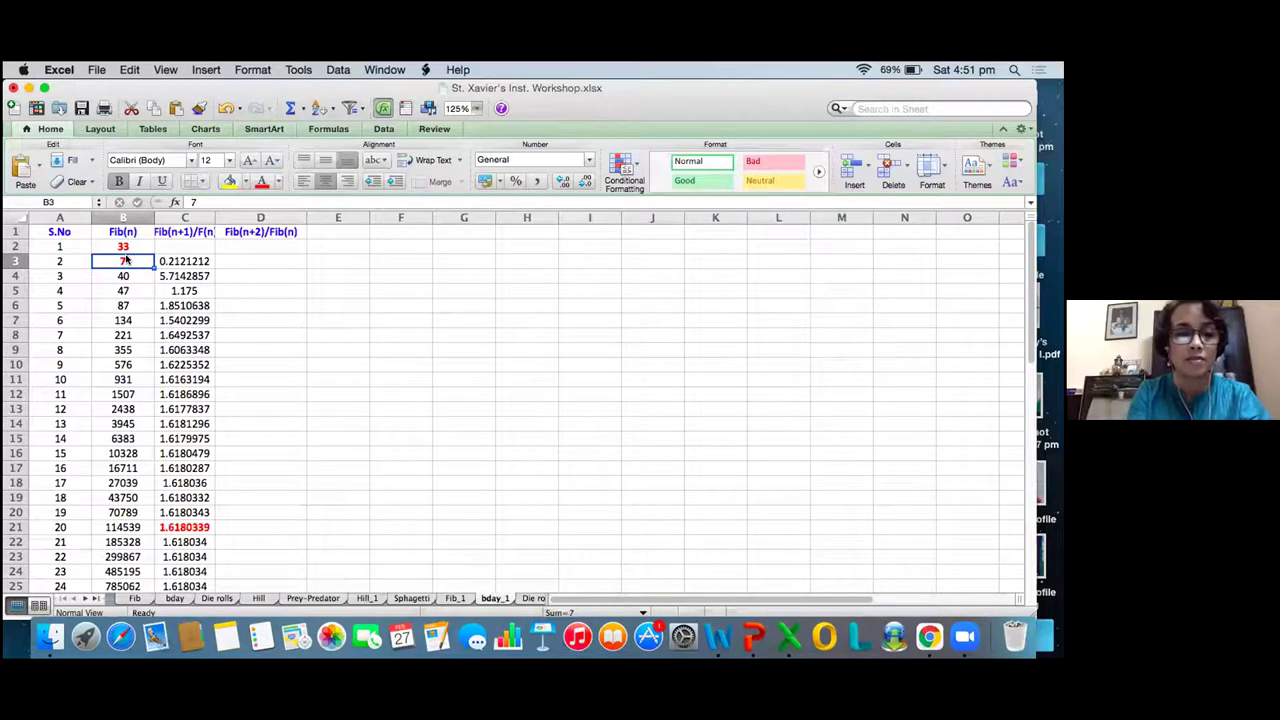
pyautogui.write('25')
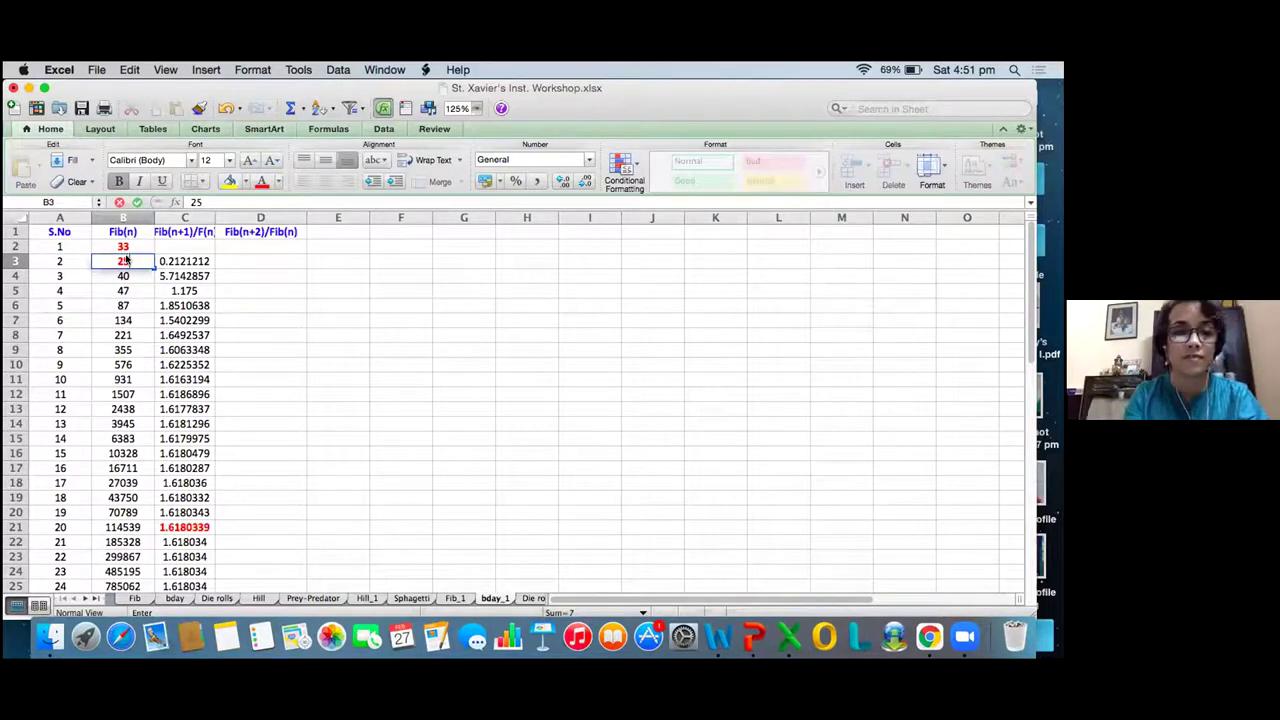
pyautogui.press('Return')
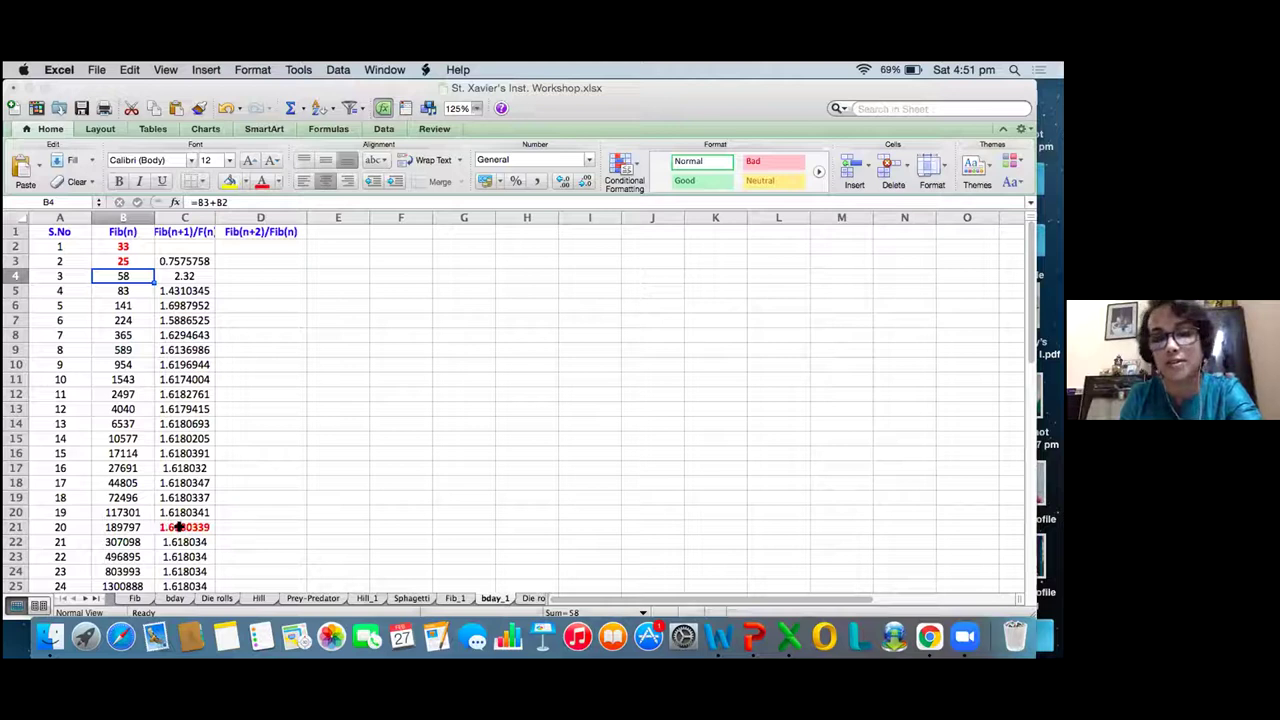
# - Set both starting terms in B2 and B3 back to 1
pyautogui.click(121, 244)
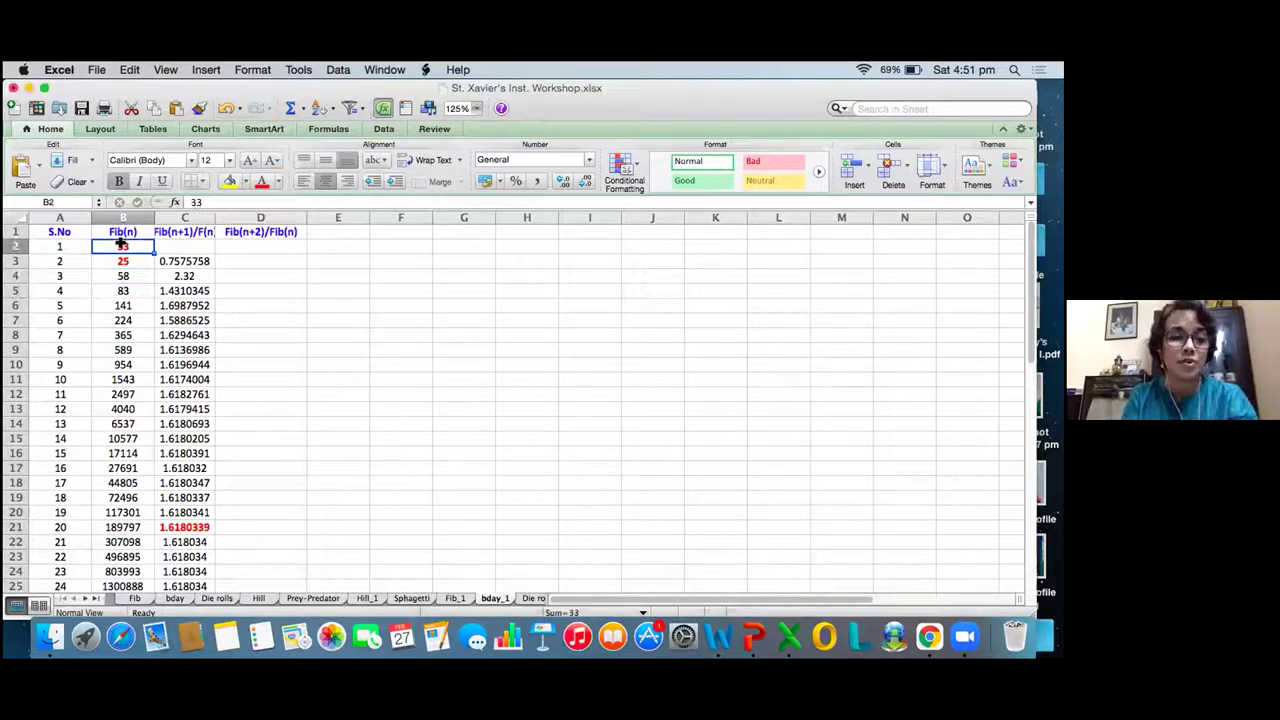
pyautogui.write('1')
pyautogui.press('Return')
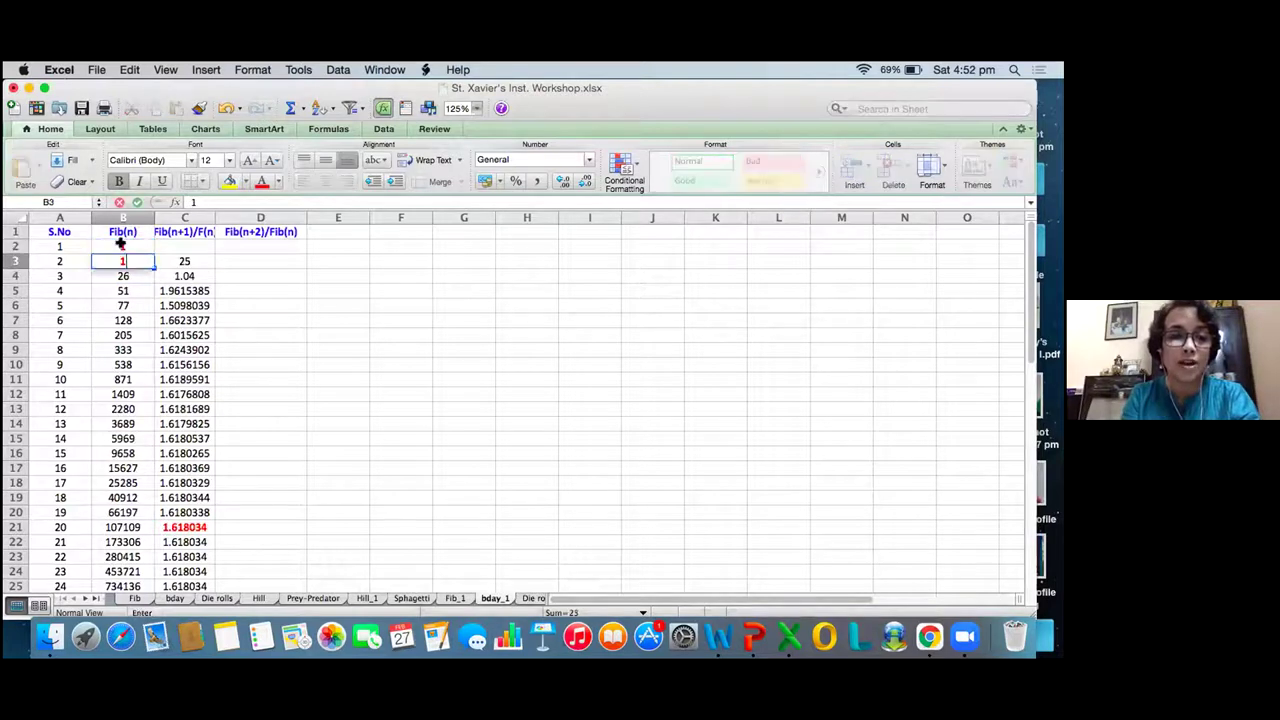
pyautogui.write('1')
pyautogui.press('Return')
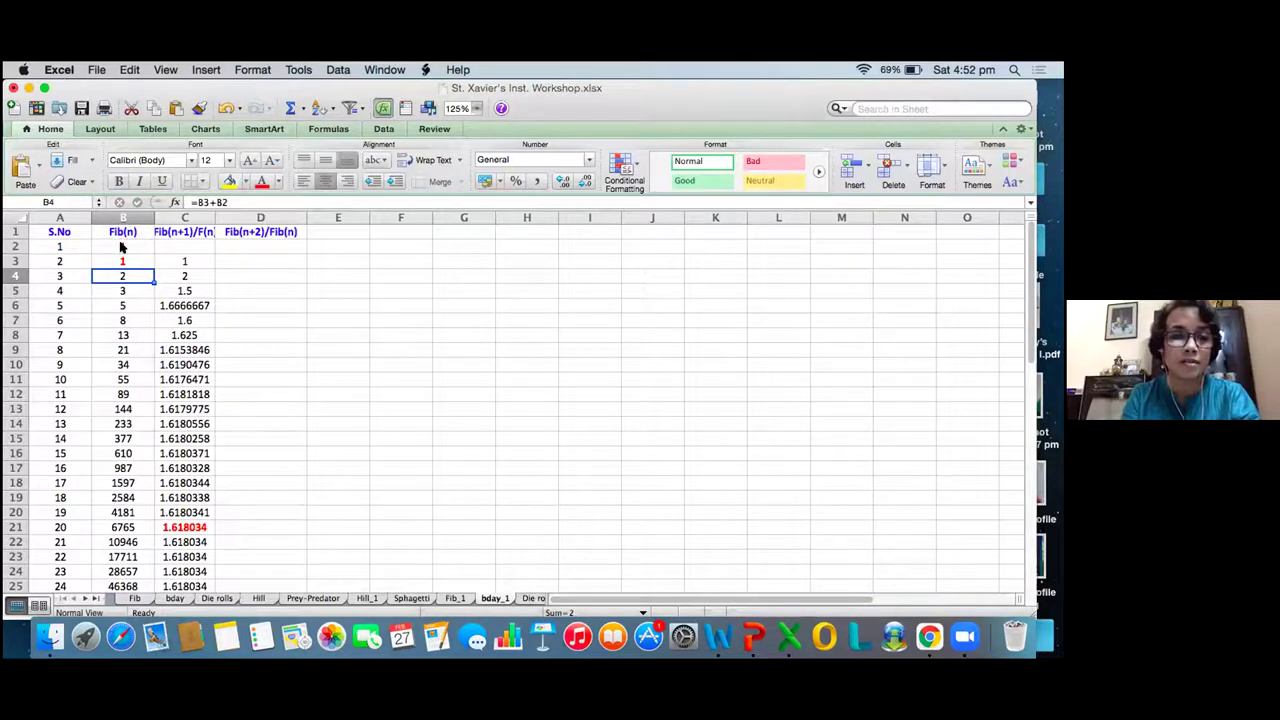
# - Enter the formula =B4/B2 in D4 for the Fib(n+2)/Fib(n) ratio and fill it down column D alongside the Fibonacci terms
pyautogui.click(236, 269)
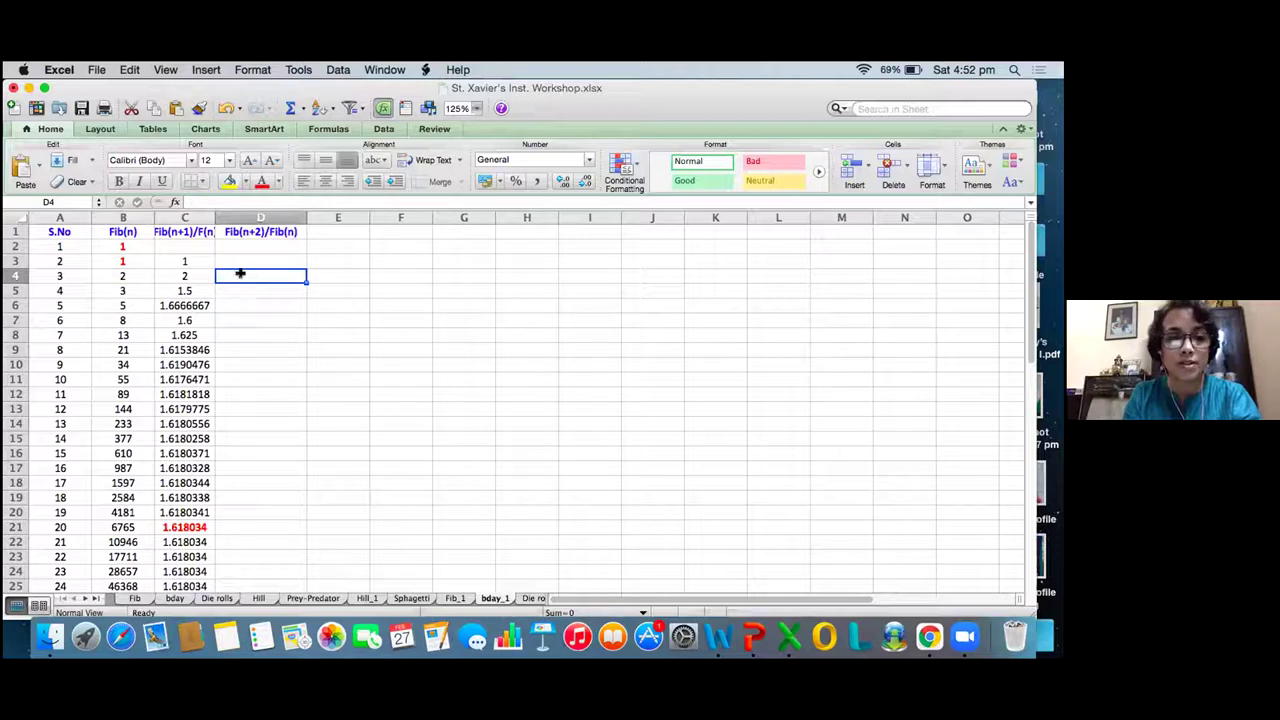
pyautogui.write('=')
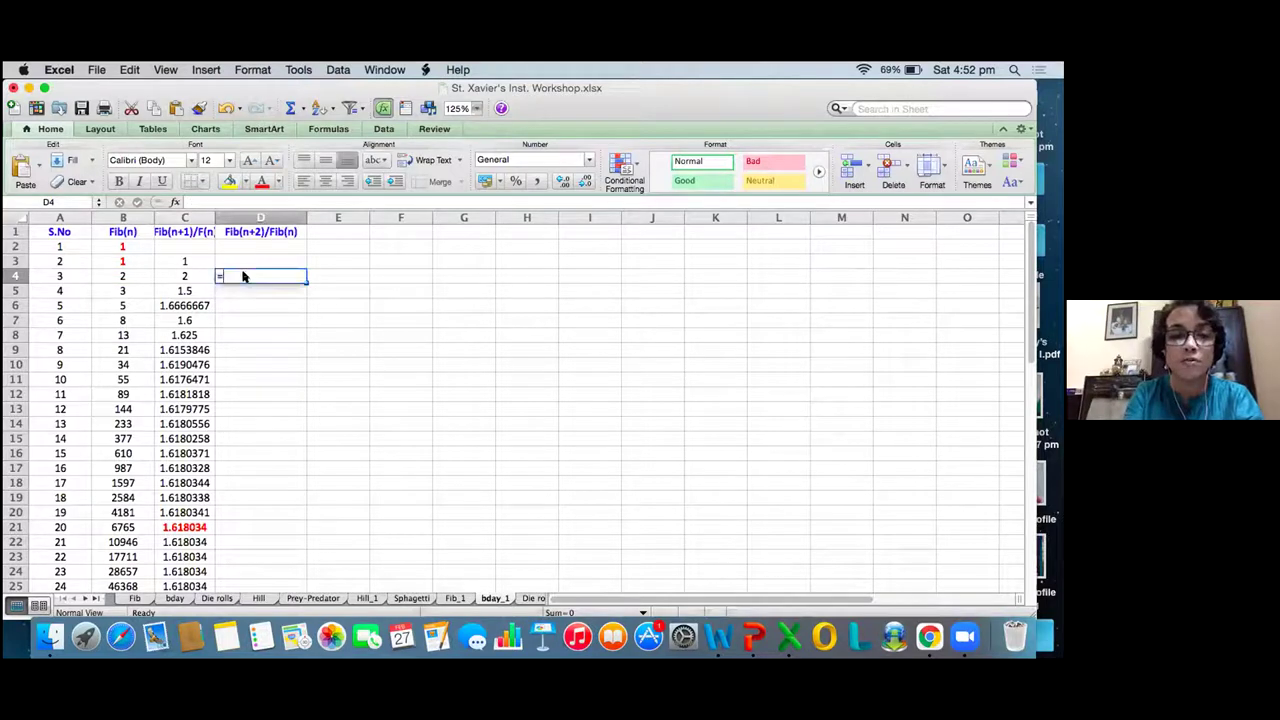
pyautogui.click(124, 270)
pyautogui.click(125, 273)
pyautogui.write('/')
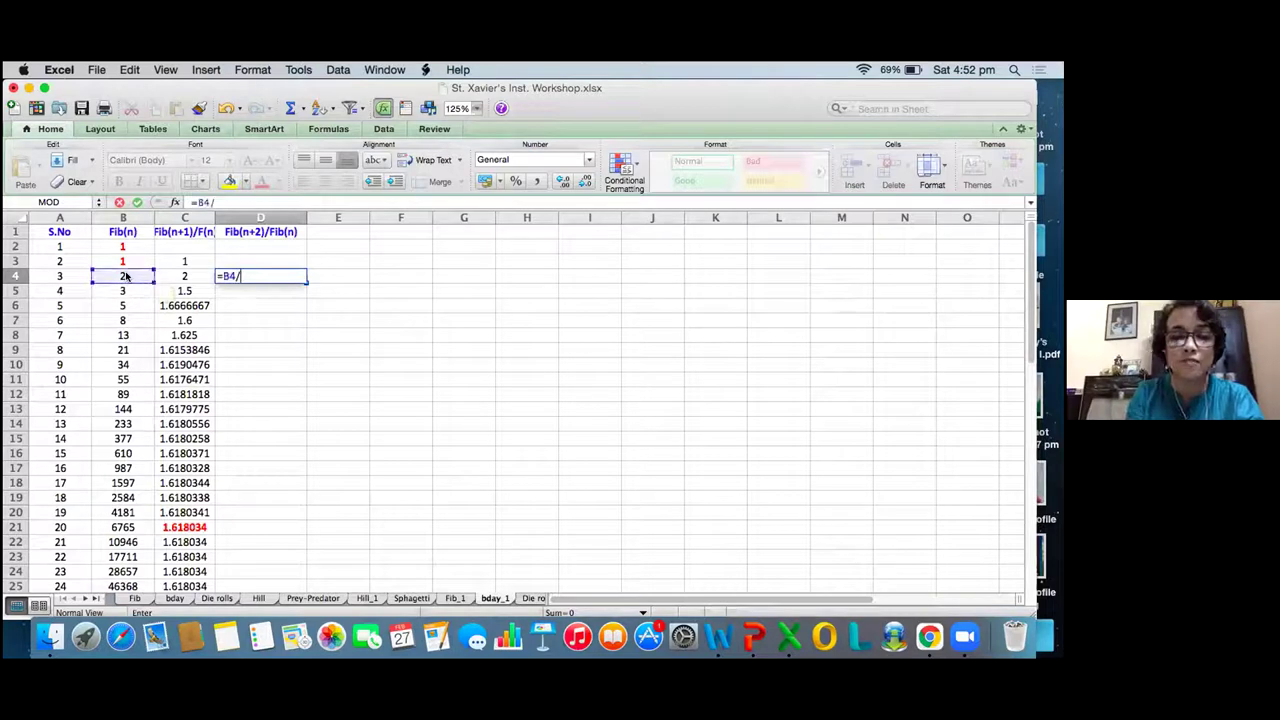
pyautogui.click(121, 244)
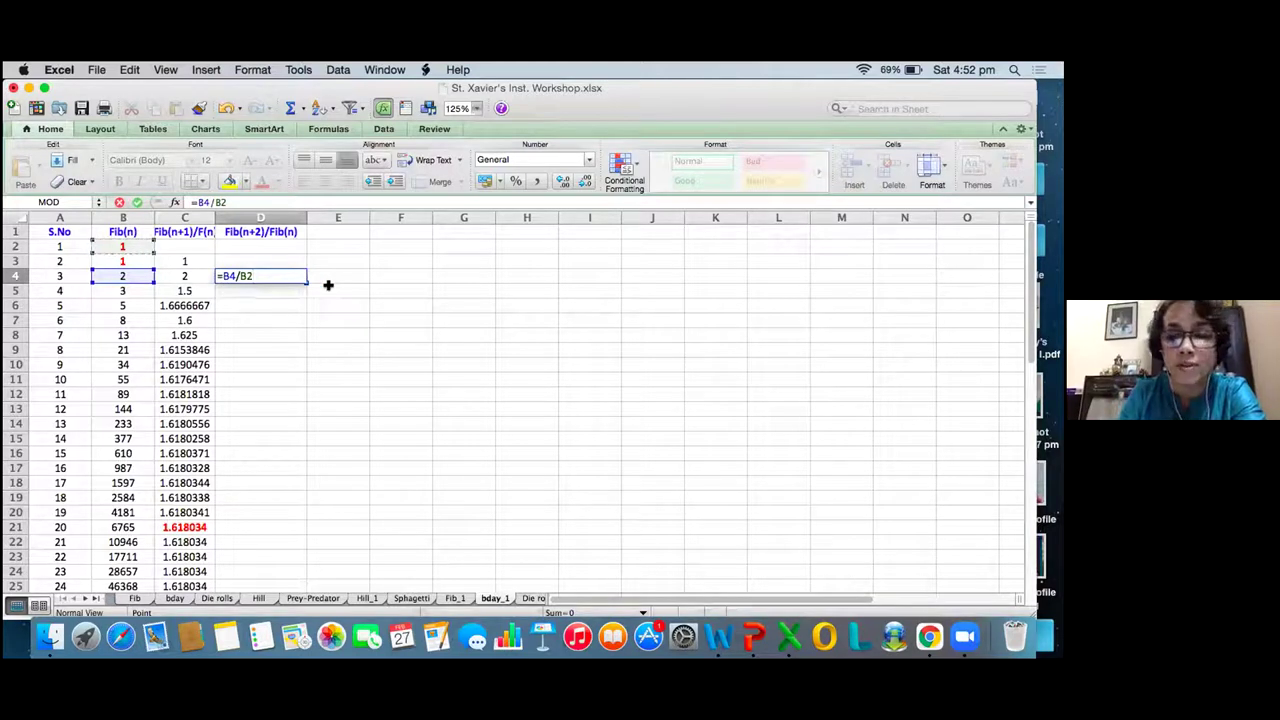
pyautogui.press('Return')
pyautogui.click(291, 275)
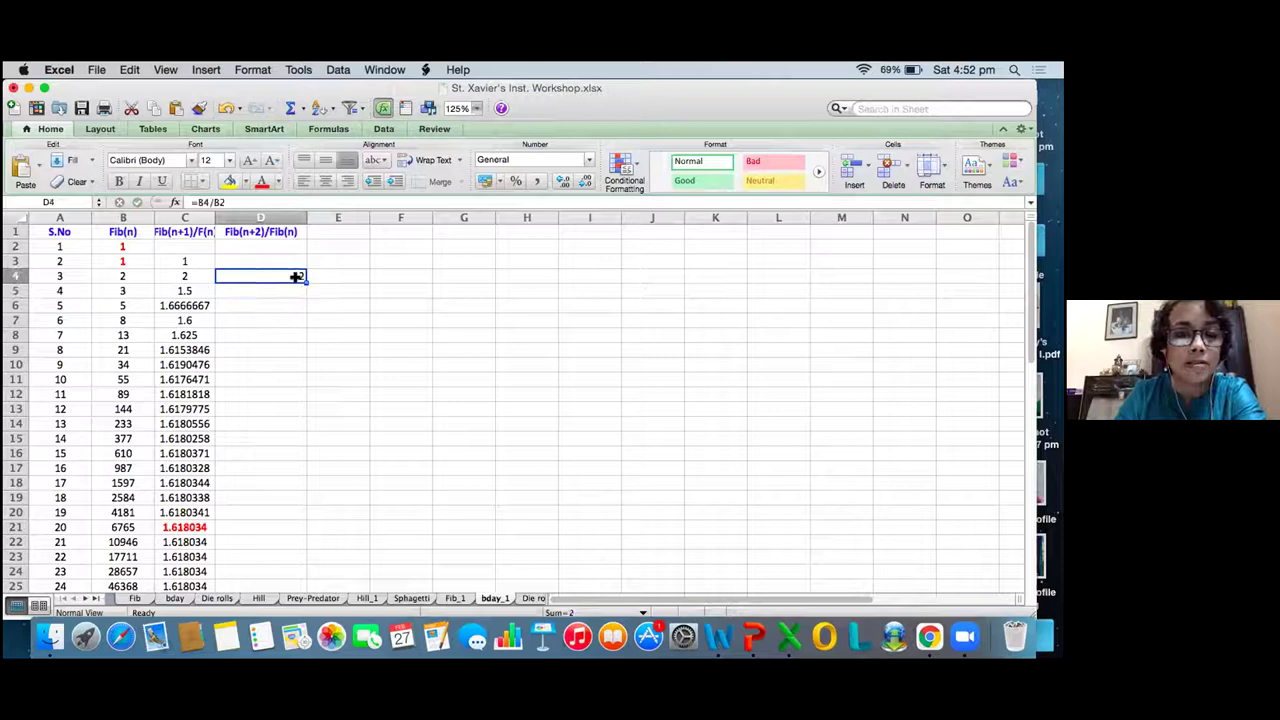
pyautogui.doubleClick(303, 279)
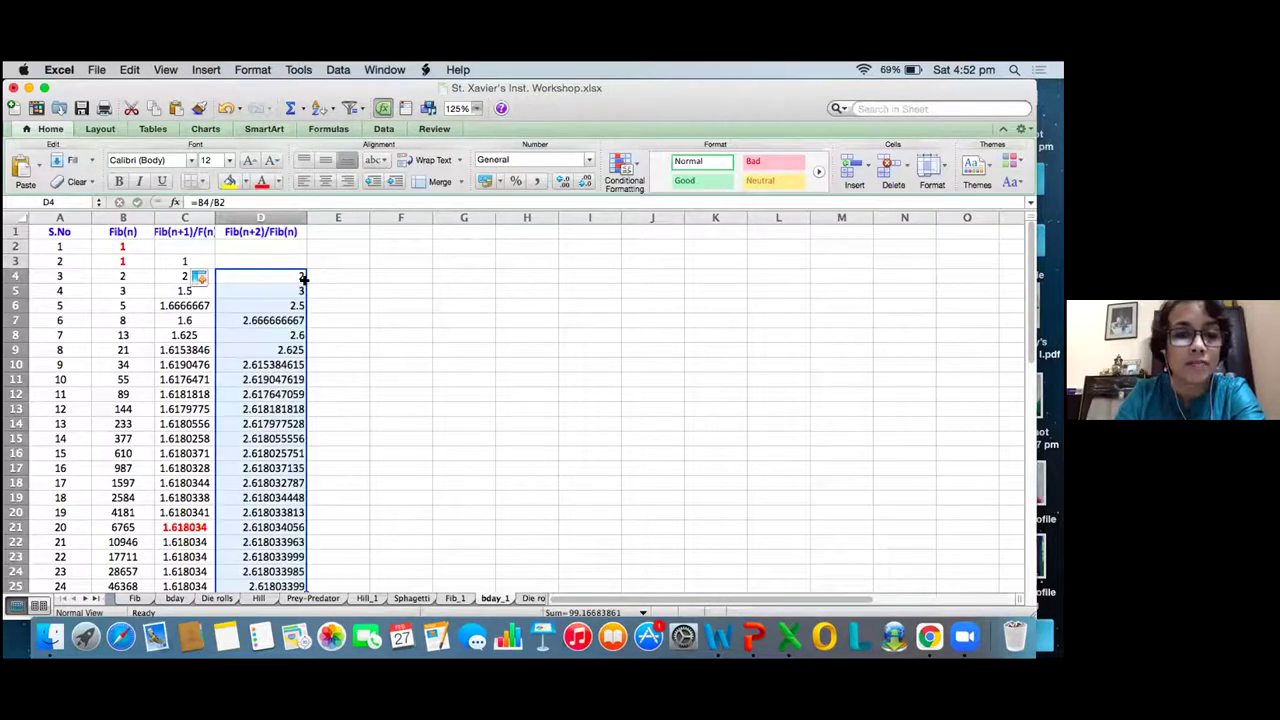
# - Centre the contents of column D and narrow the column so its ratios show eight decimals
pyautogui.click(271, 215)
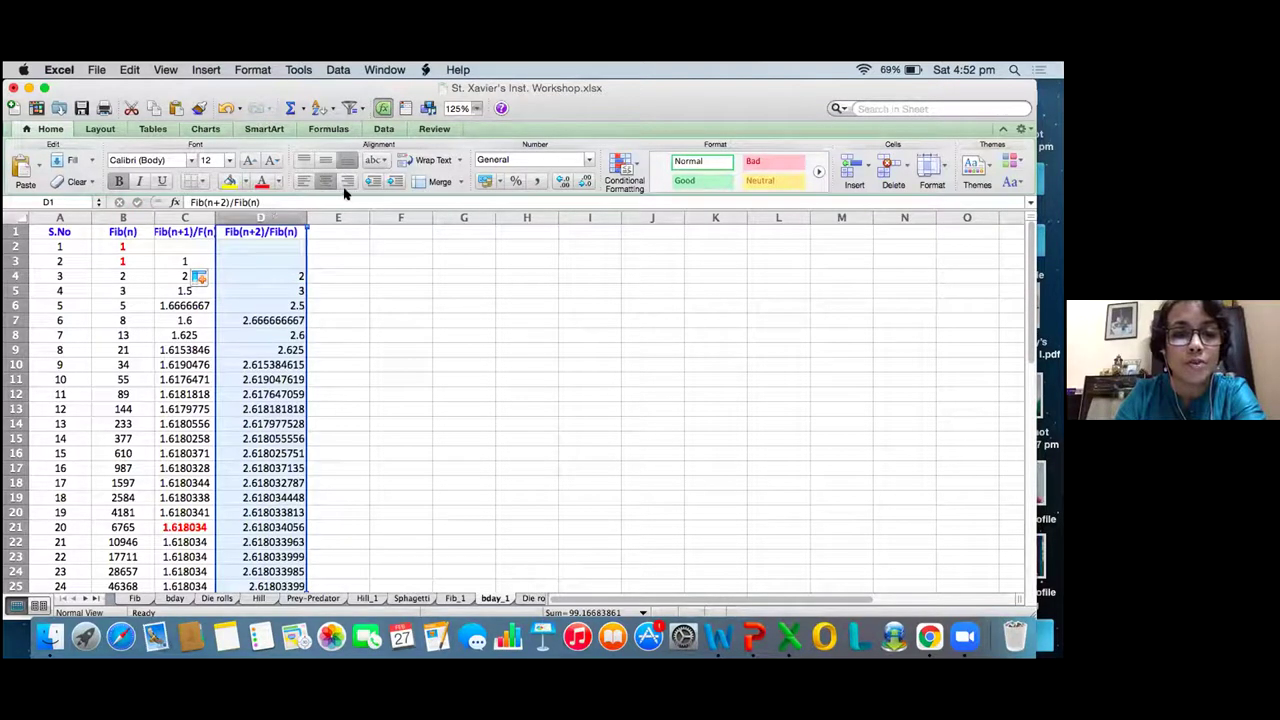
pyautogui.click(326, 181)
pyautogui.click(326, 181)
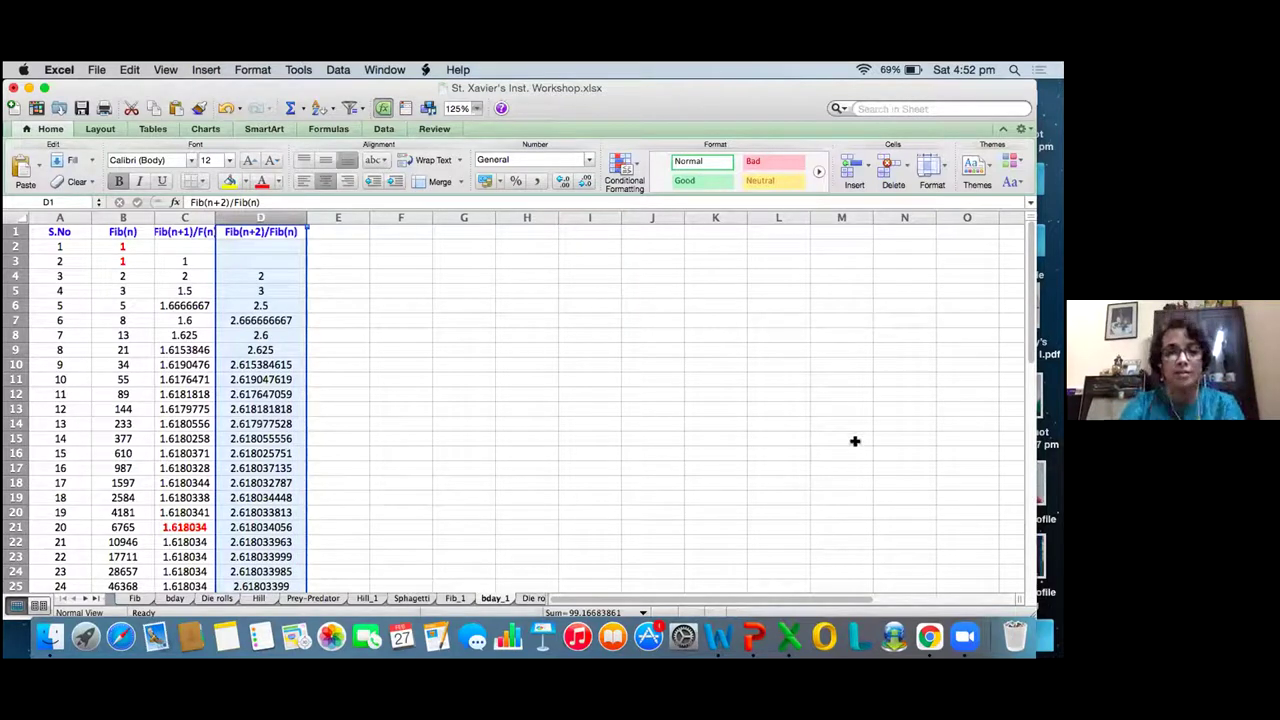
pyautogui.moveTo(306, 214); pyautogui.dragTo(284, 212)
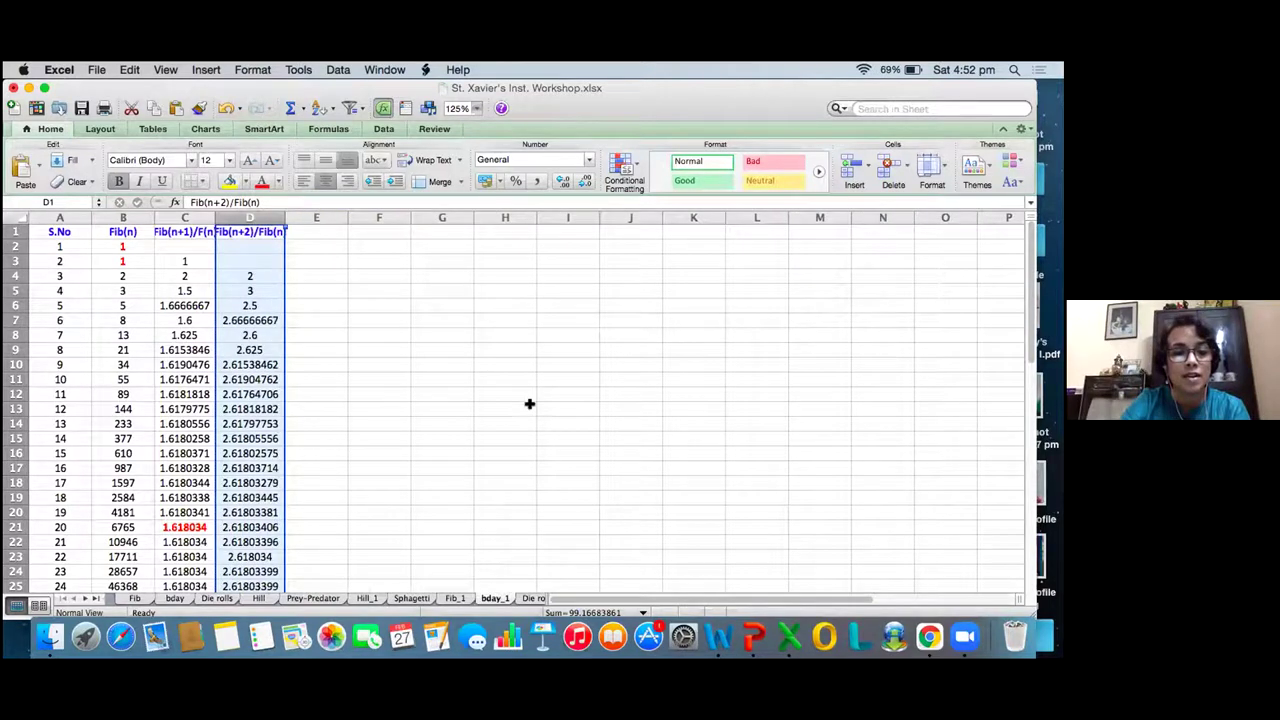
# - Make the Fib(n+2)/Fib(n) ratio in D23 red and bold, and select the highlighted ratio in C21
pyautogui.moveTo(1030, 313); pyautogui.dragTo(1028, 343)
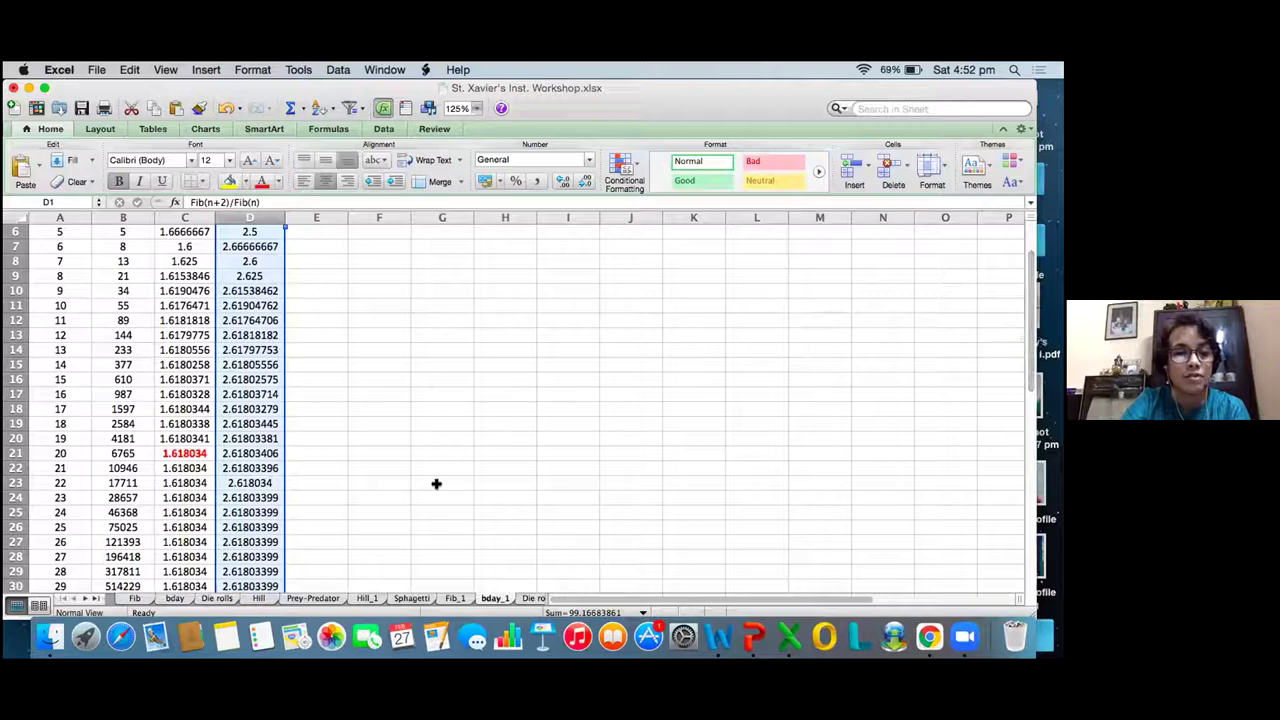
pyautogui.click(248, 483)
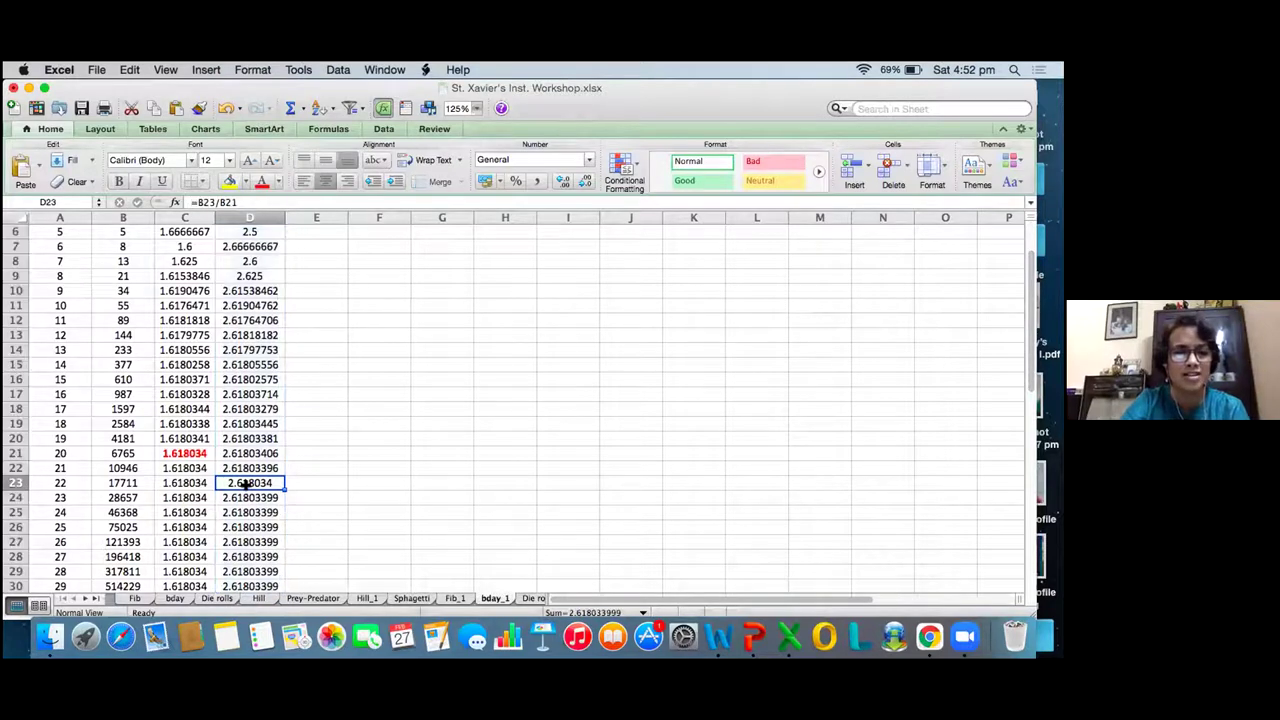
pyautogui.click(262, 180)
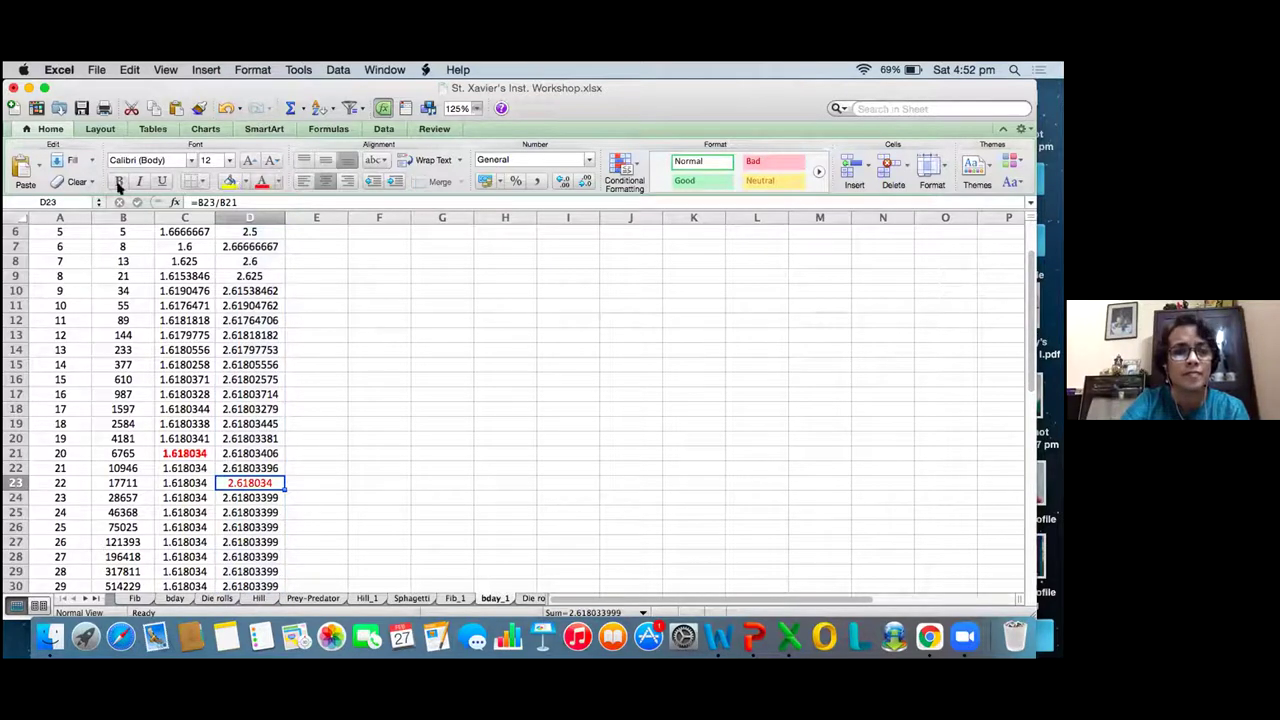
pyautogui.click(118, 181)
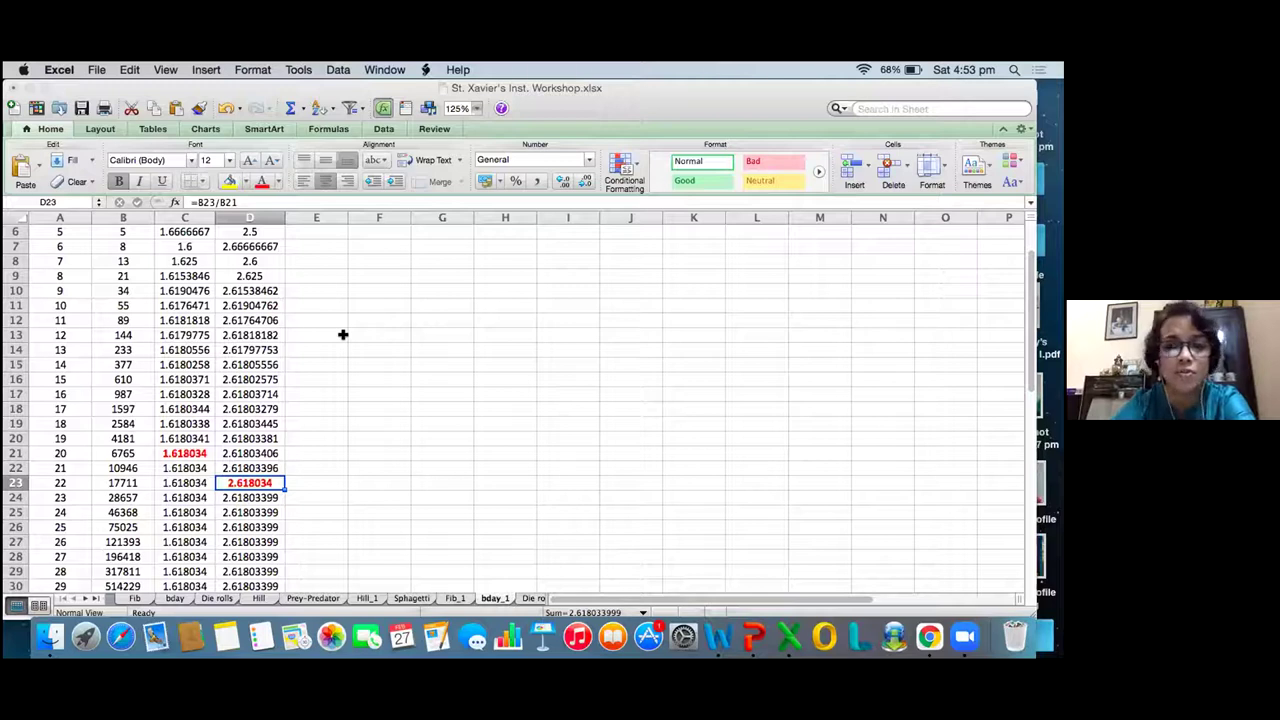
pyautogui.moveTo(1031, 320); pyautogui.dragTo(1023, 267)
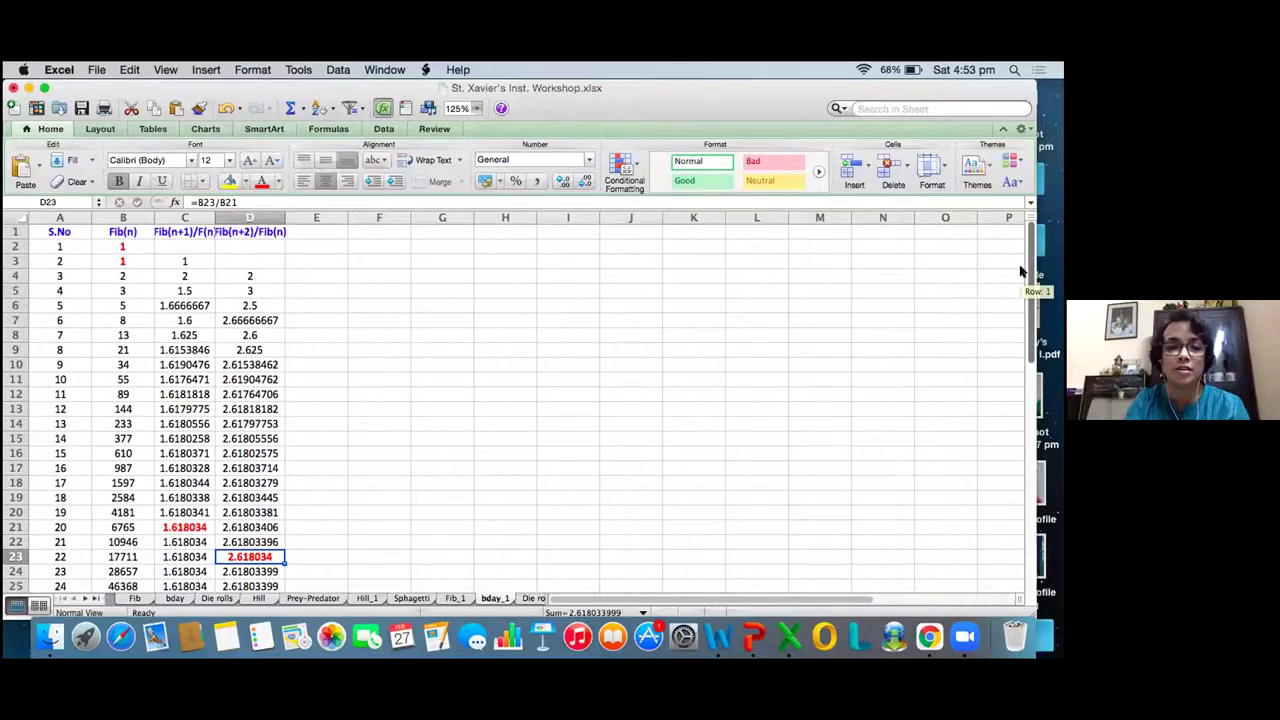
pyautogui.click(175, 527)
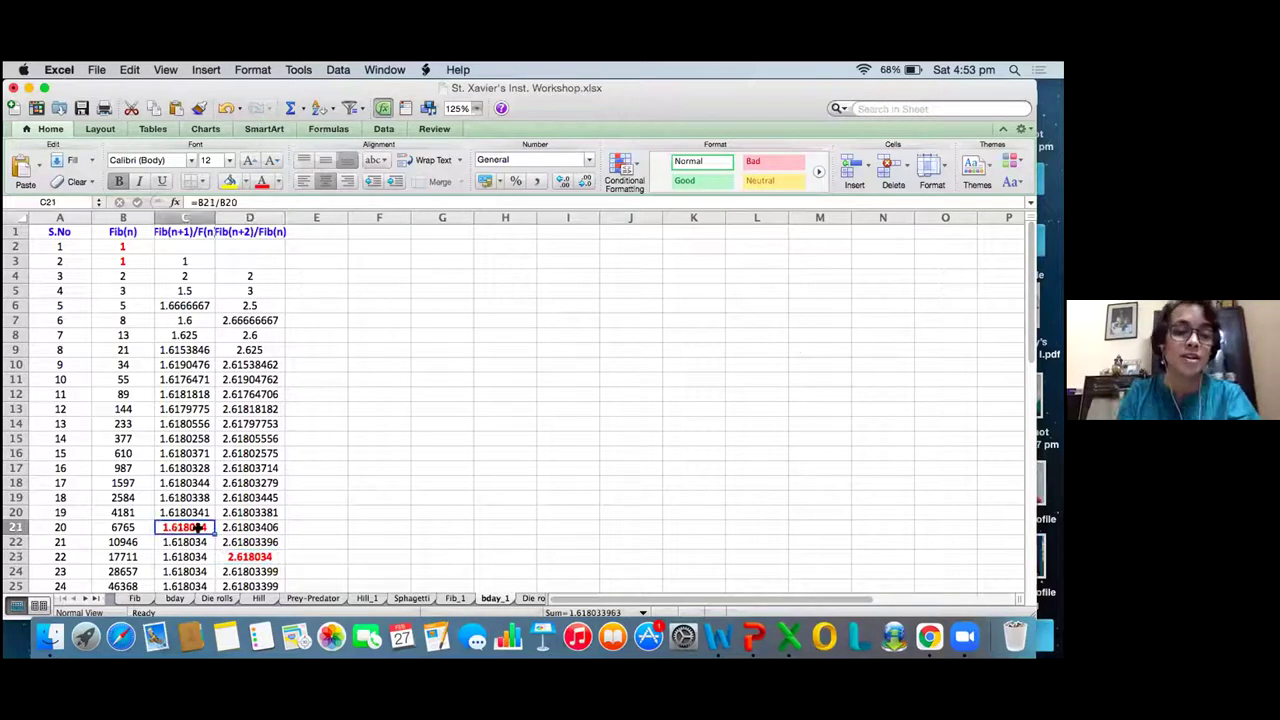
# - Test other starting terms in the Fibonacci table by setting B2 to 26 and B3 to 17
pyautogui.click(124, 244)
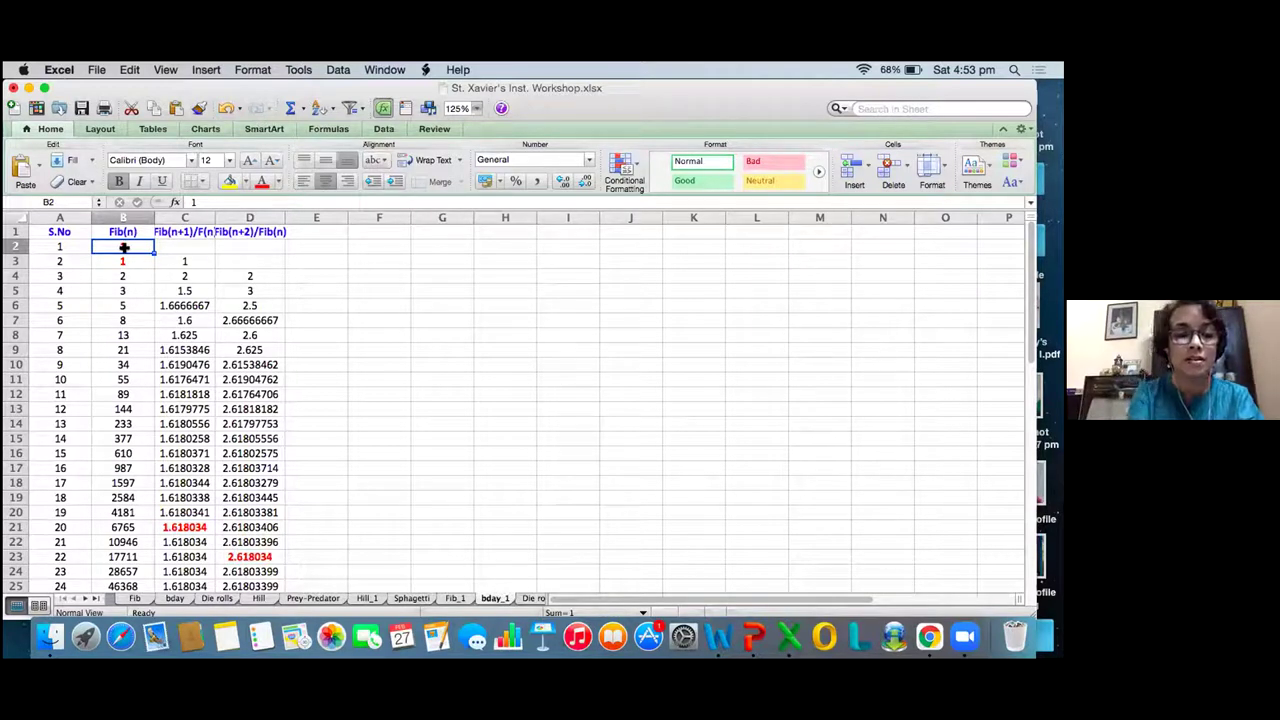
pyautogui.write('26')
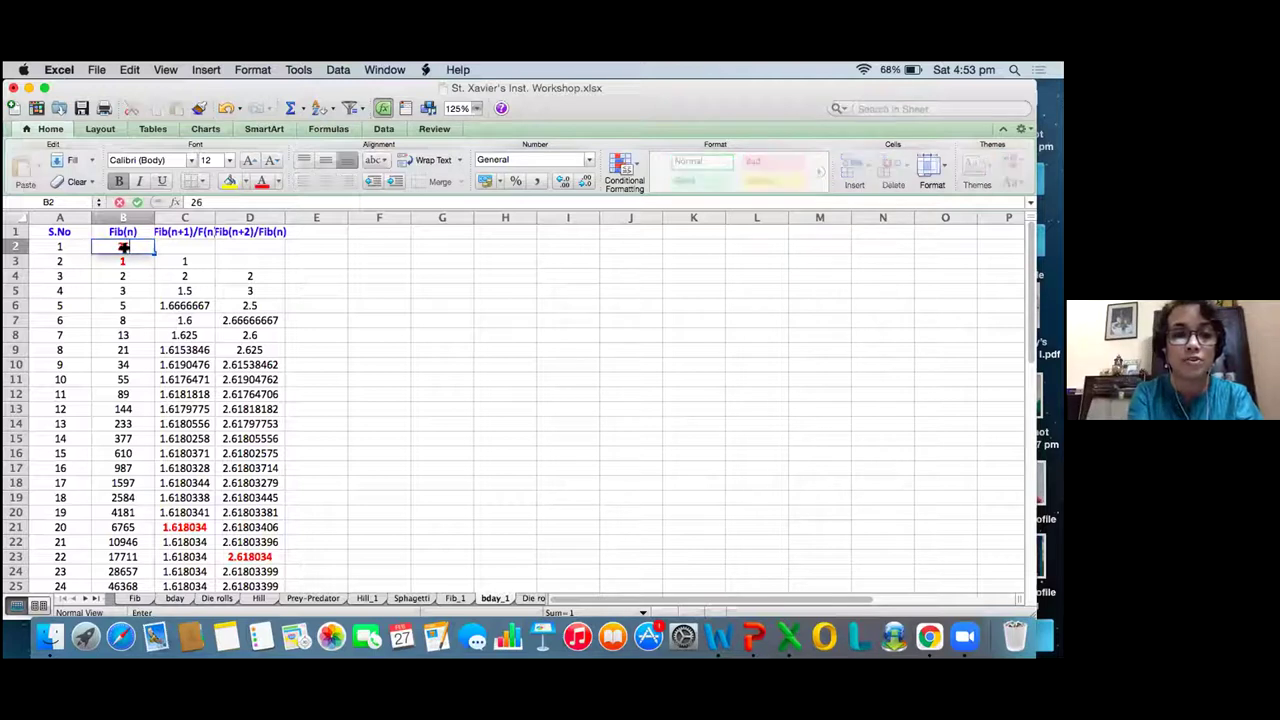
pyautogui.press('Return')
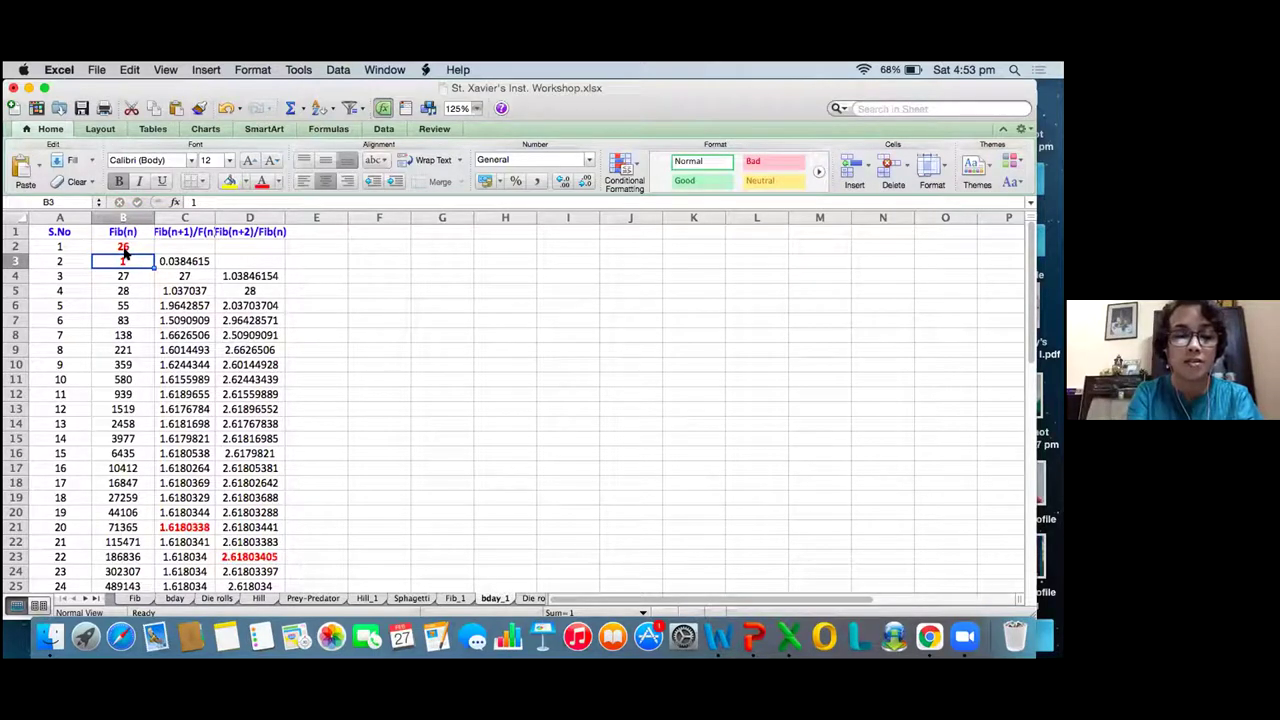
pyautogui.write('1')
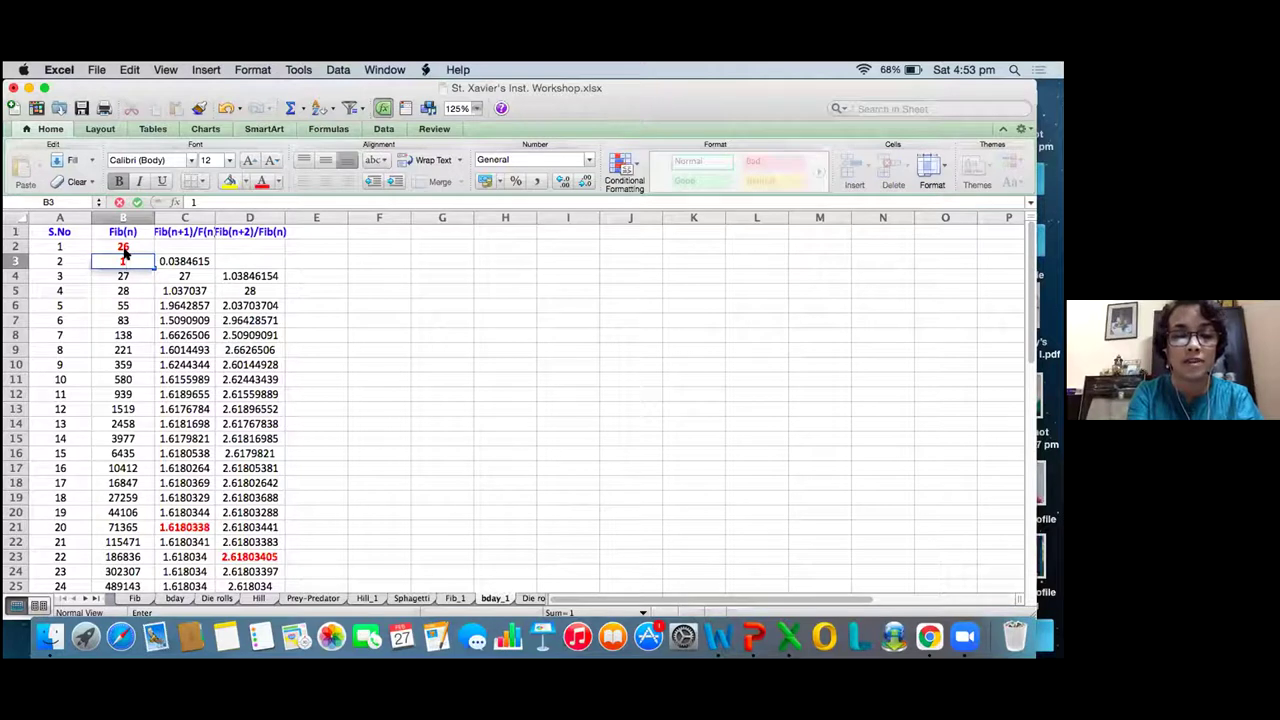
pyautogui.write('7')
pyautogui.press('Return')
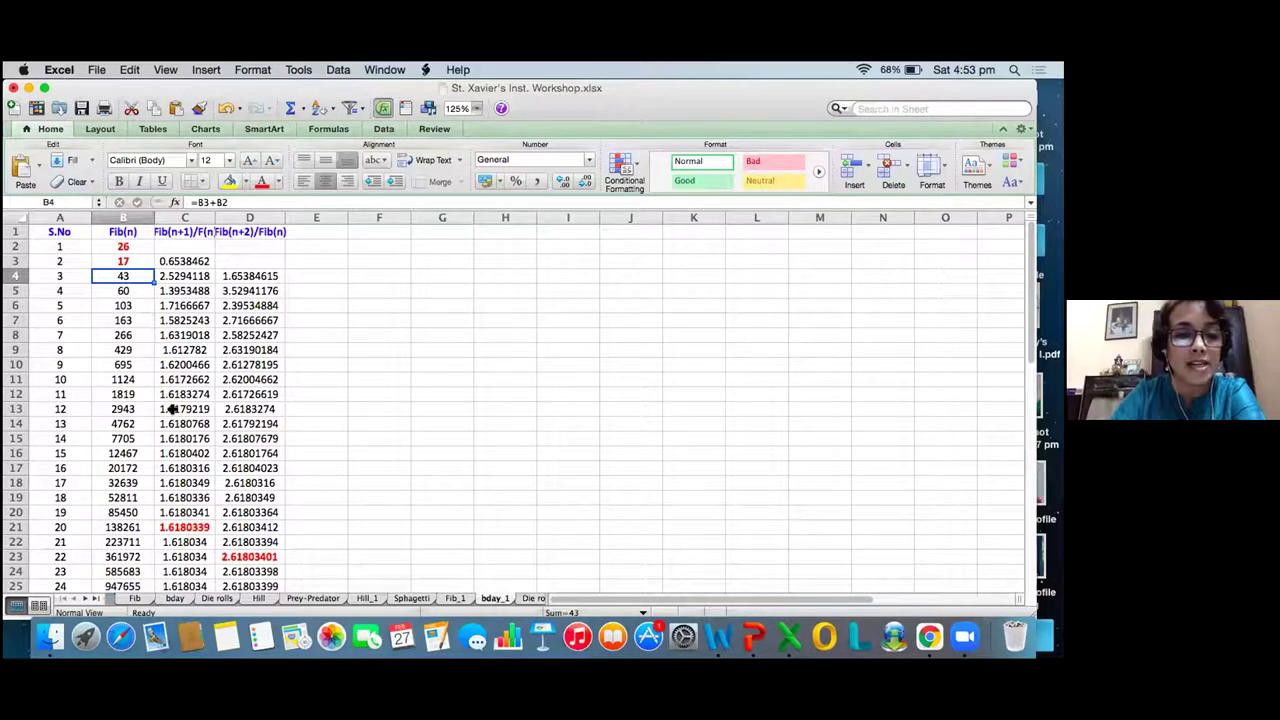
# - Reset both starting terms in B2 and B3 to 1
pyautogui.click(106, 246)
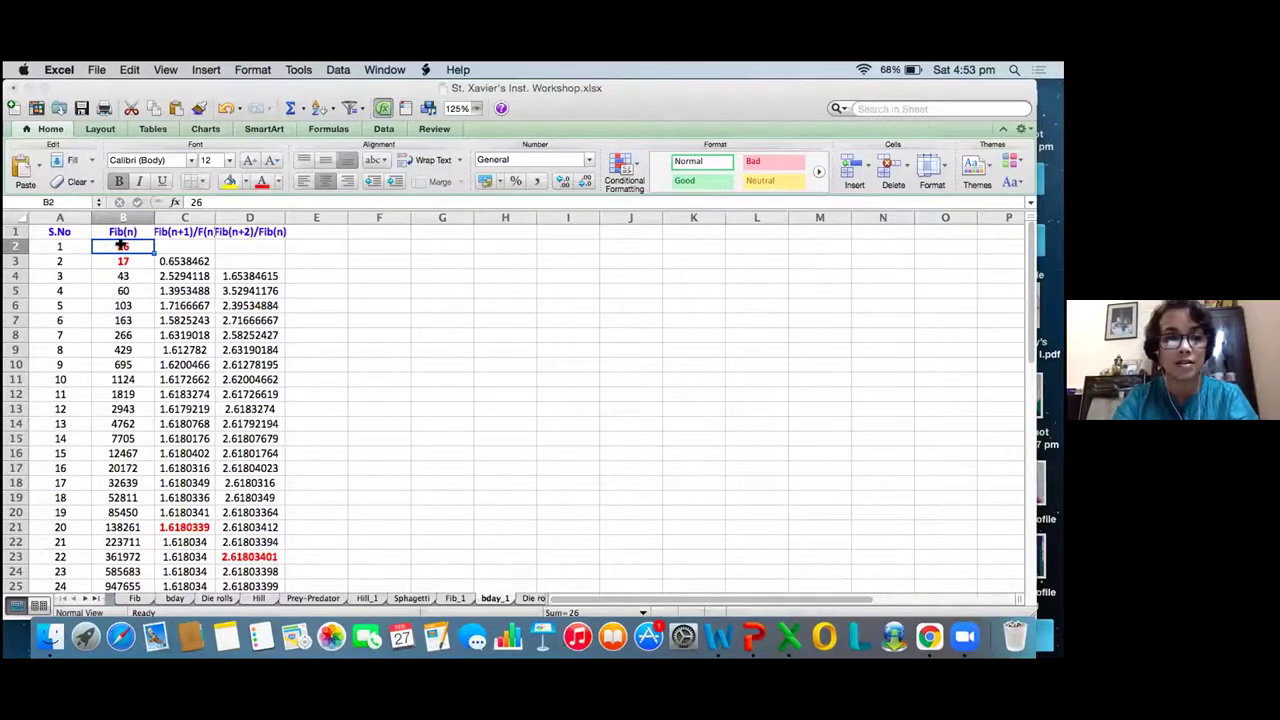
pyautogui.write('1')
pyautogui.press('Return')
pyautogui.write('1')
pyautogui.press('Return')
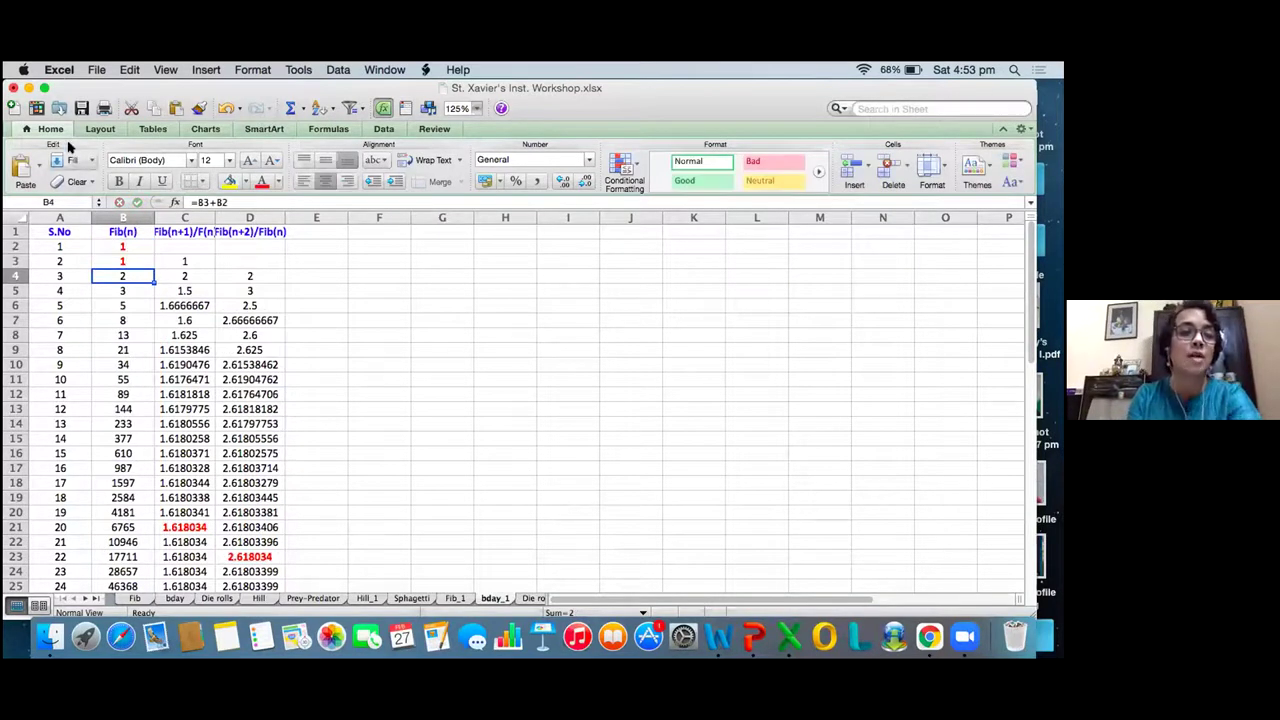
# - Check the Tasks for exploration slide, return to the workbook and select the Fib(n+2)/Fib(n) ratio in D4
pyautogui.click(28, 89)
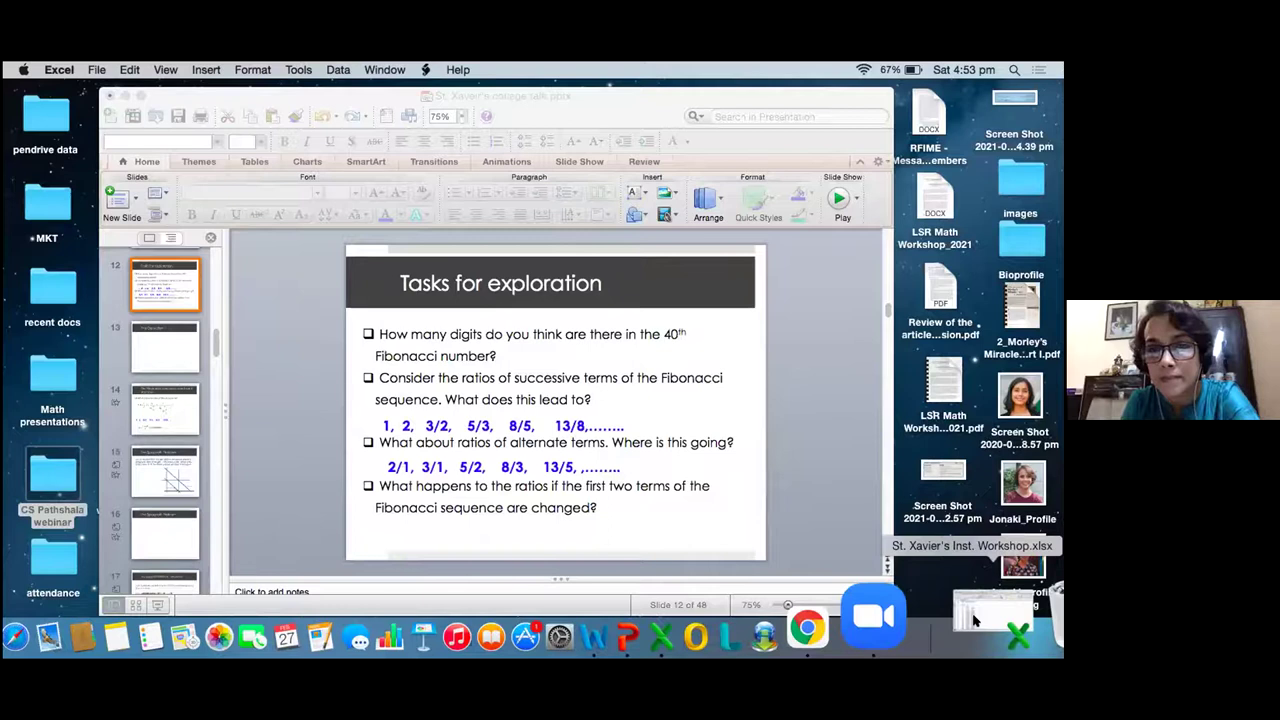
pyautogui.click(975, 620)
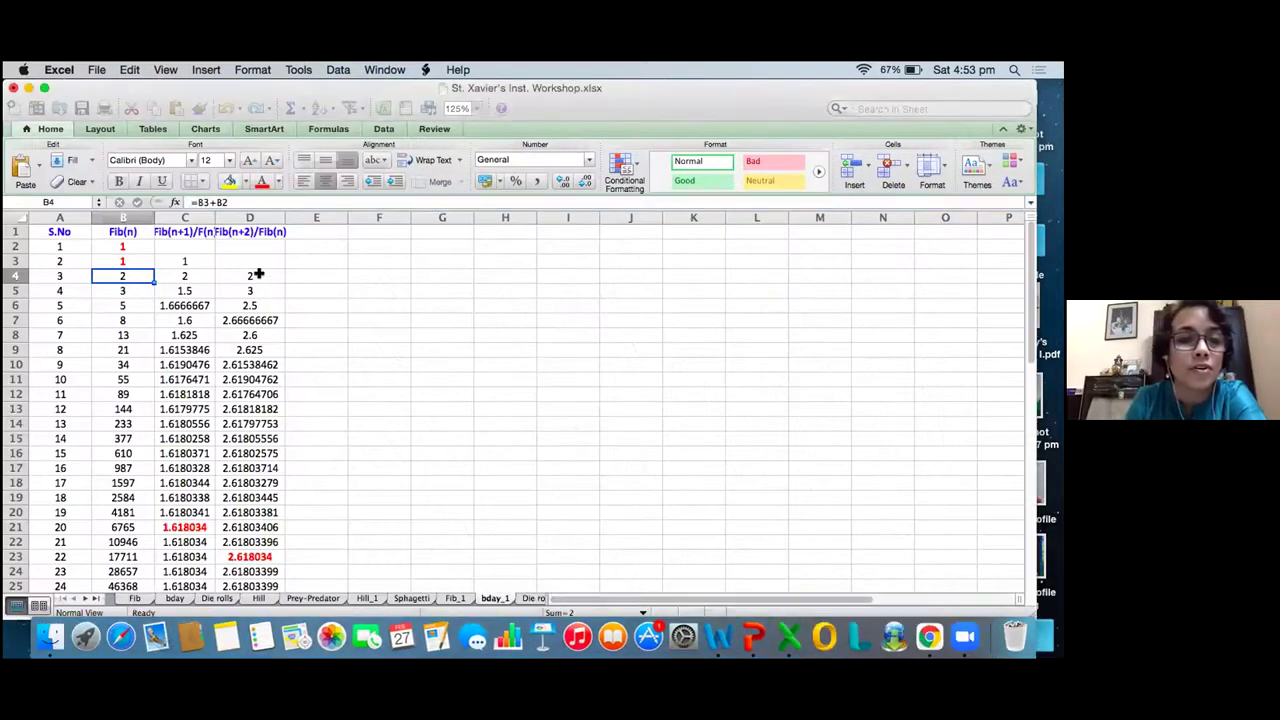
pyautogui.click(258, 274)
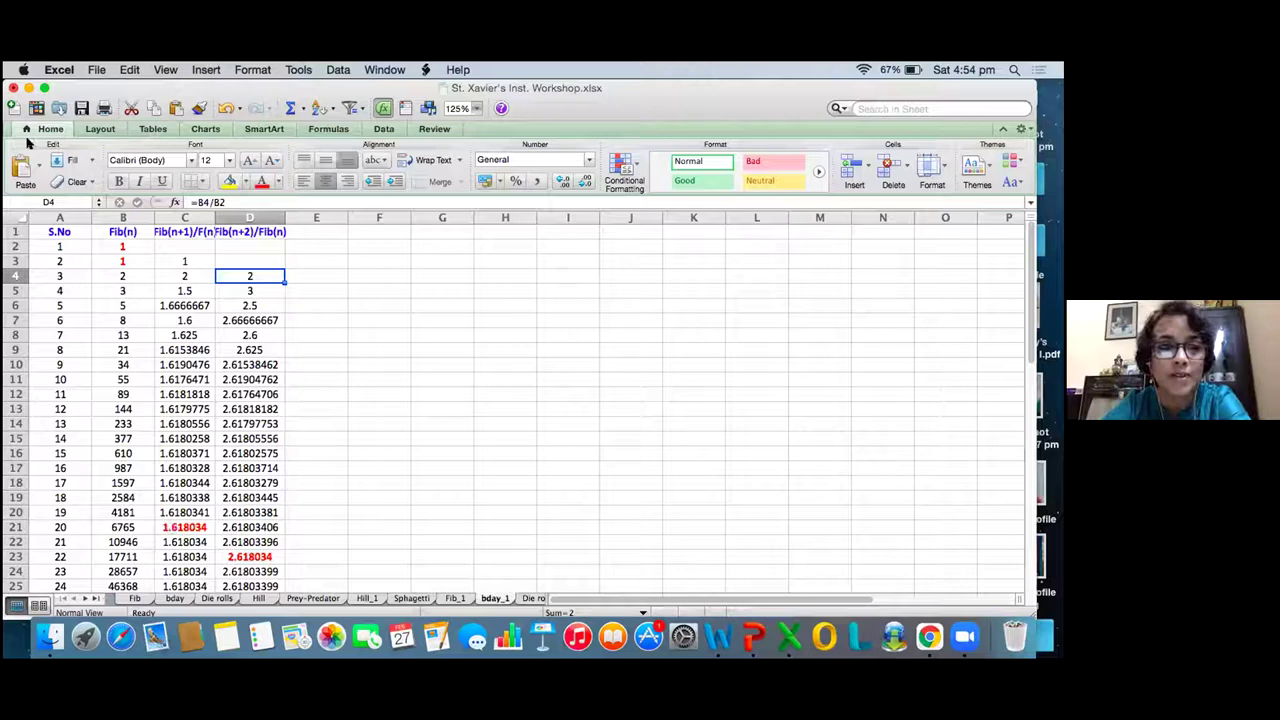
# - Switch to PowerPoint and start the slide show from the slide The Derivation with the Pen tool active
pyautogui.click(29, 88)
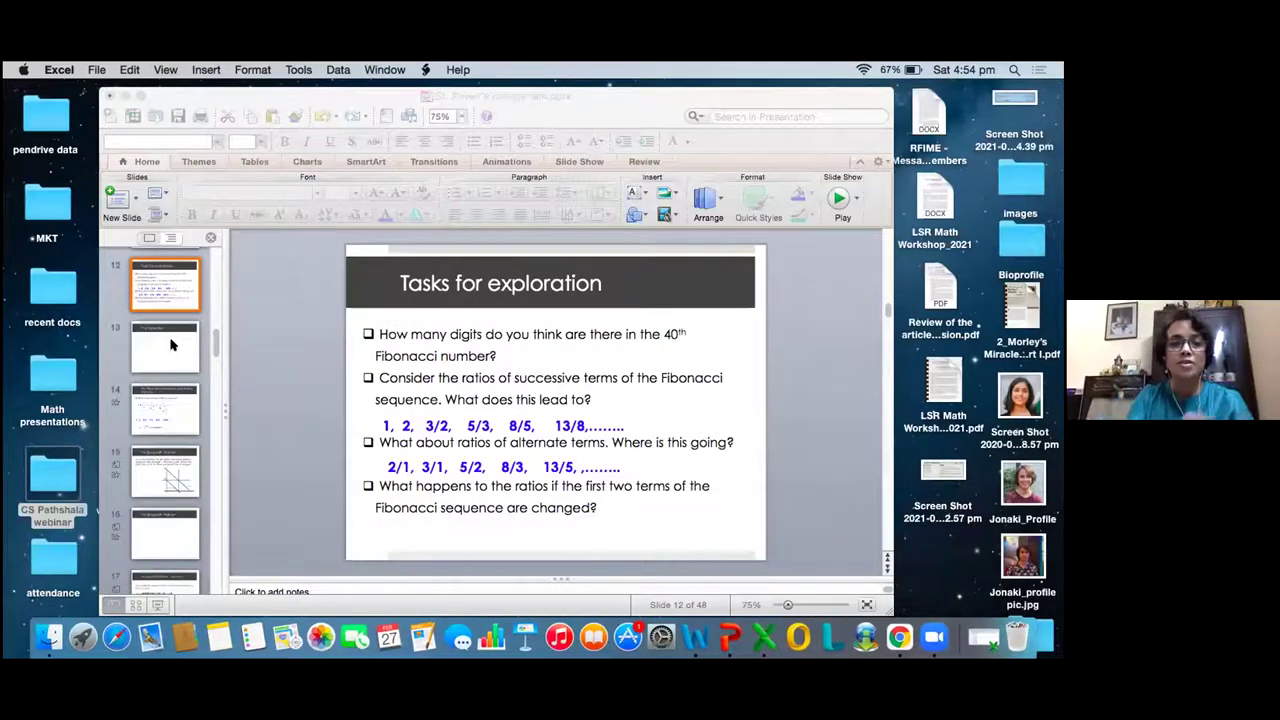
pyautogui.click(170, 344)
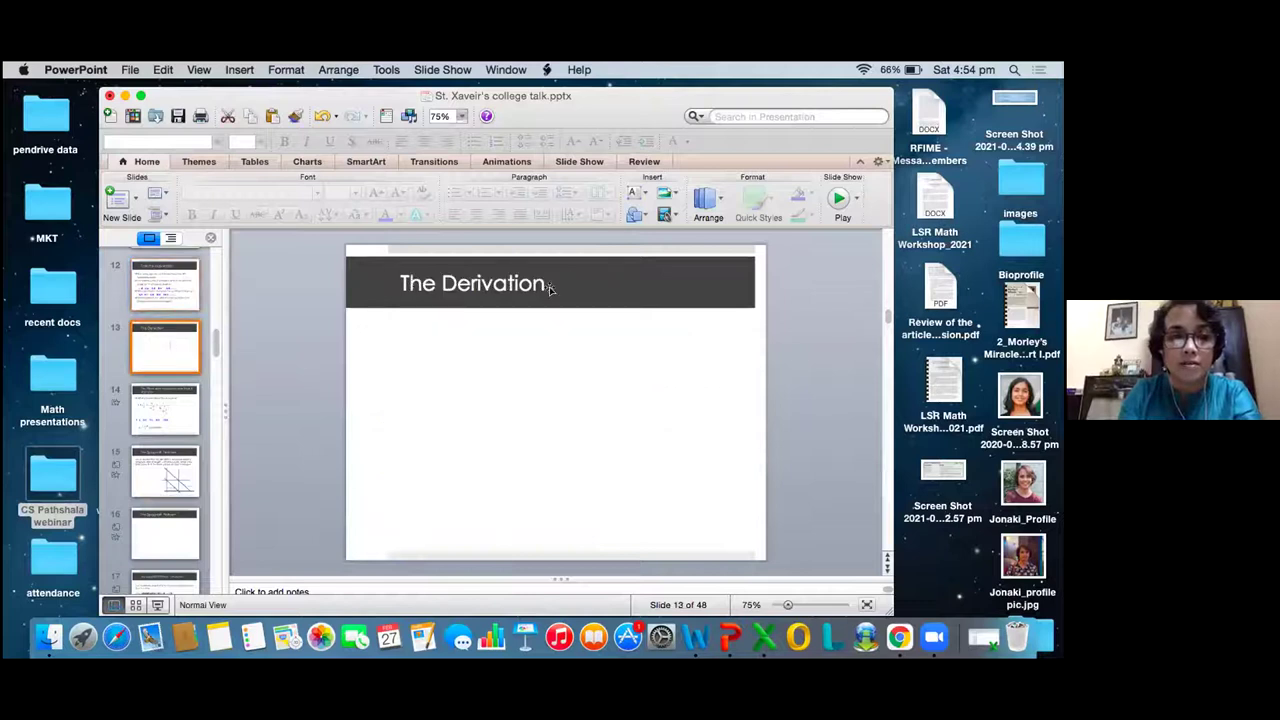
pyautogui.click(838, 198)
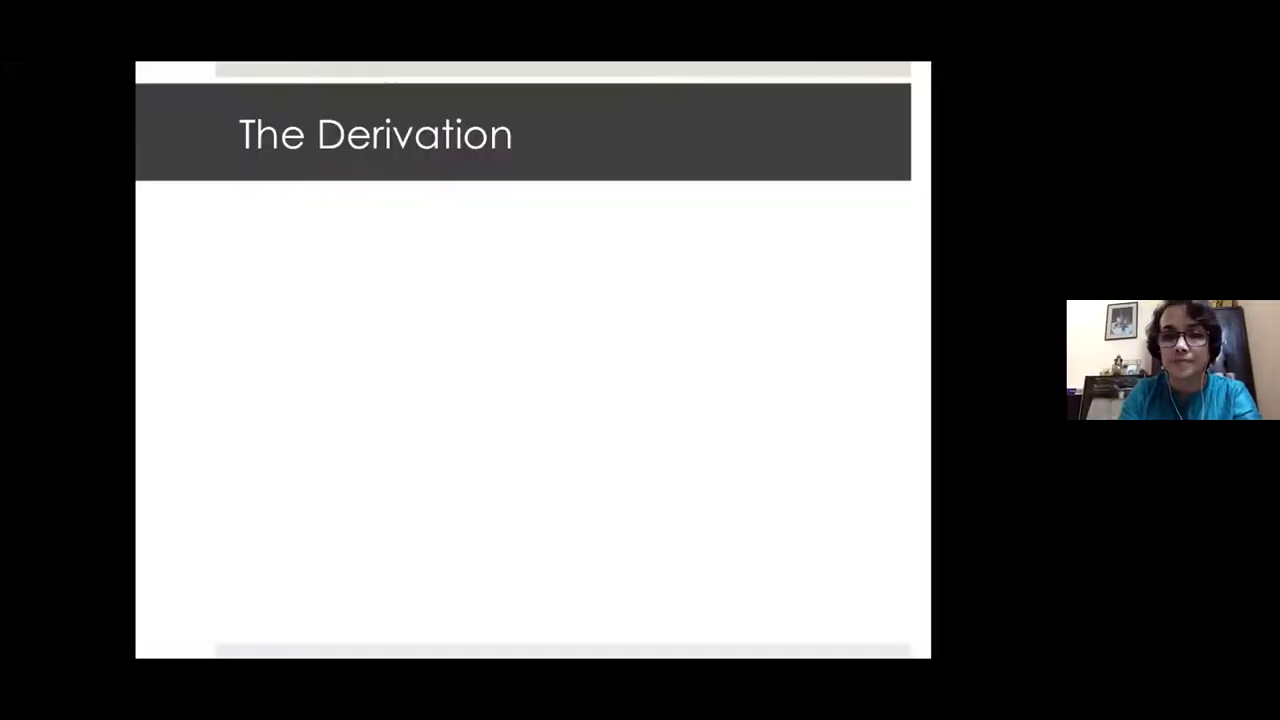
pyautogui.click(170, 648)
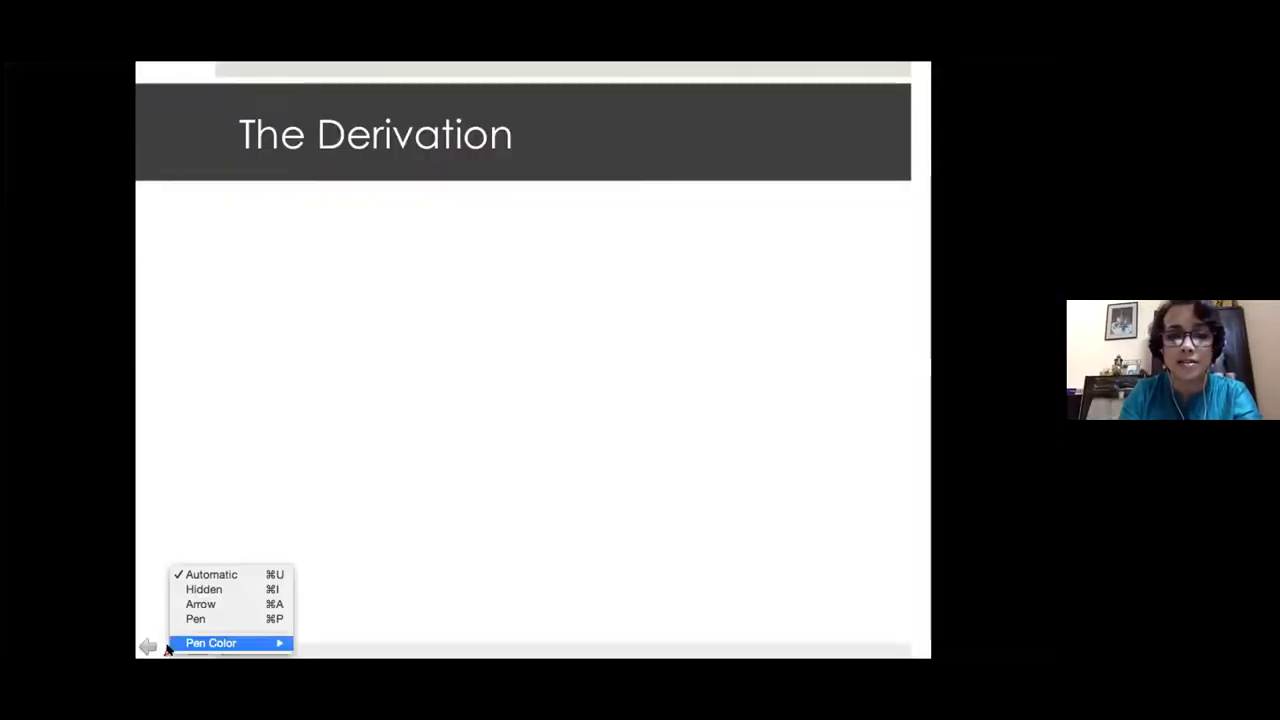
pyautogui.click(182, 616)
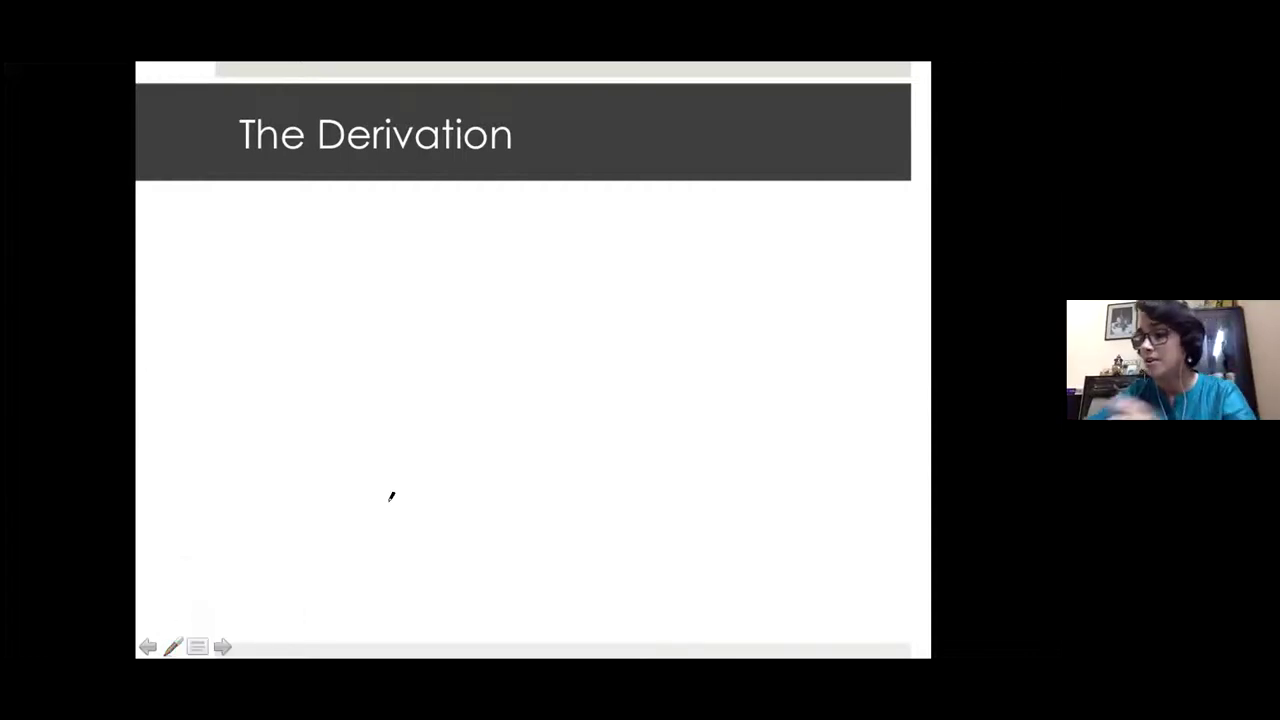
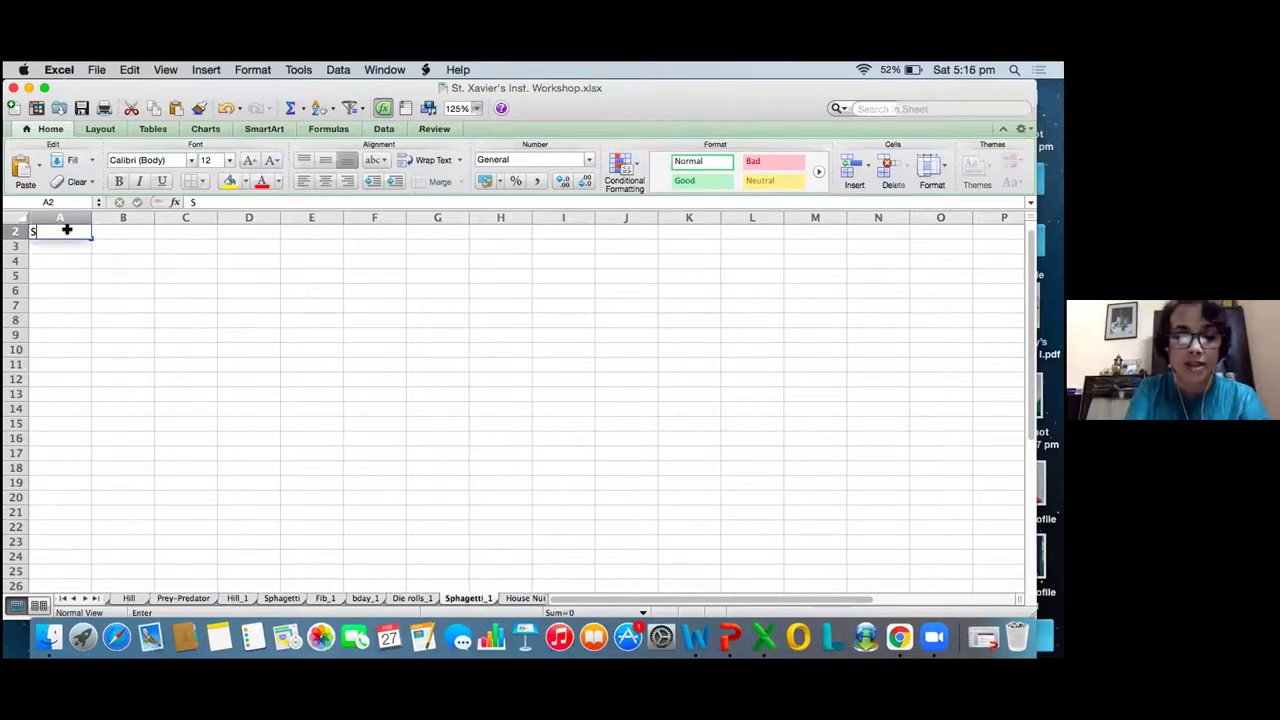
# - Enter the headers S.no, X, Y, a, b and c in A2:F2 of the Sphagetti_1 sheet
pyautogui.write('S.no')
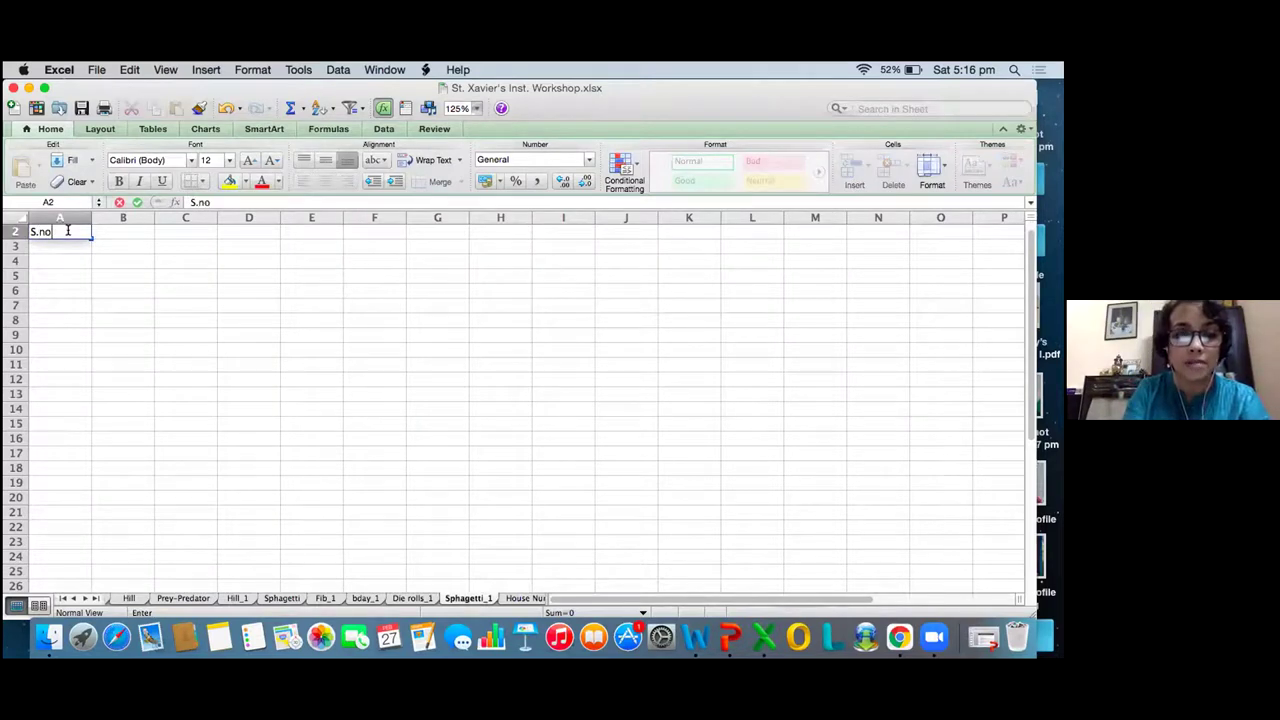
pyautogui.press('Tab')
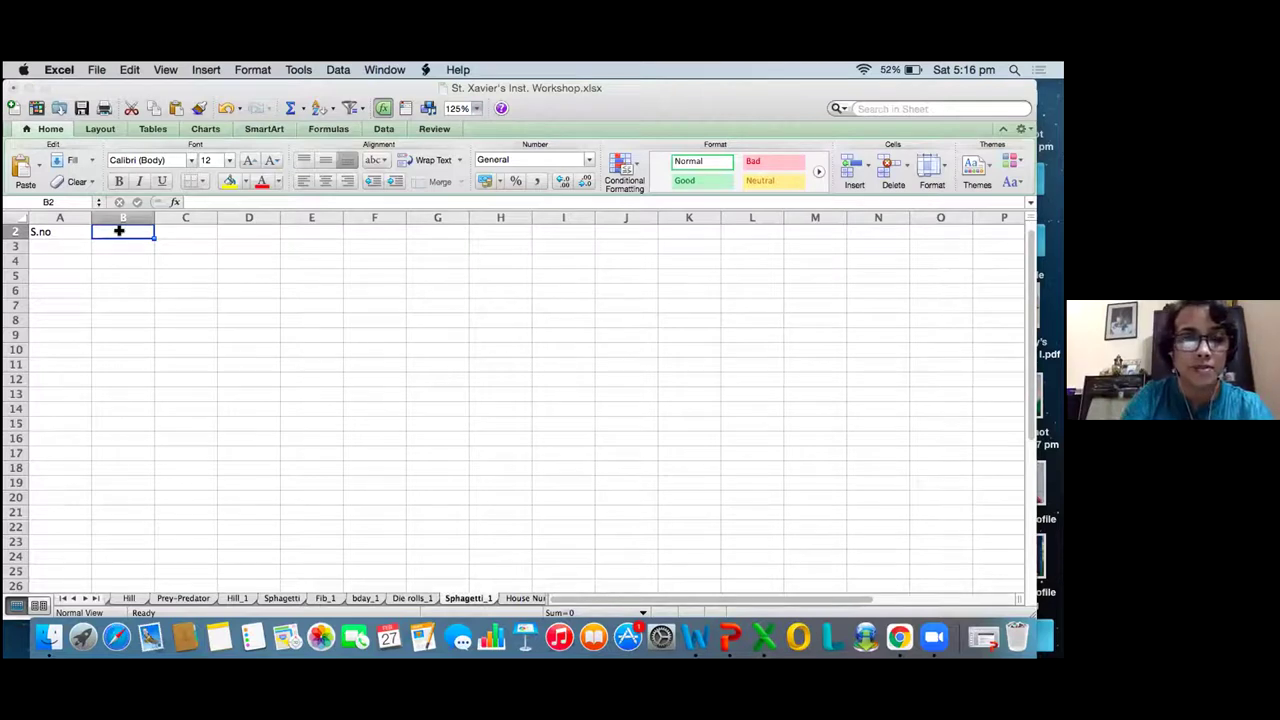
pyautogui.write('X')
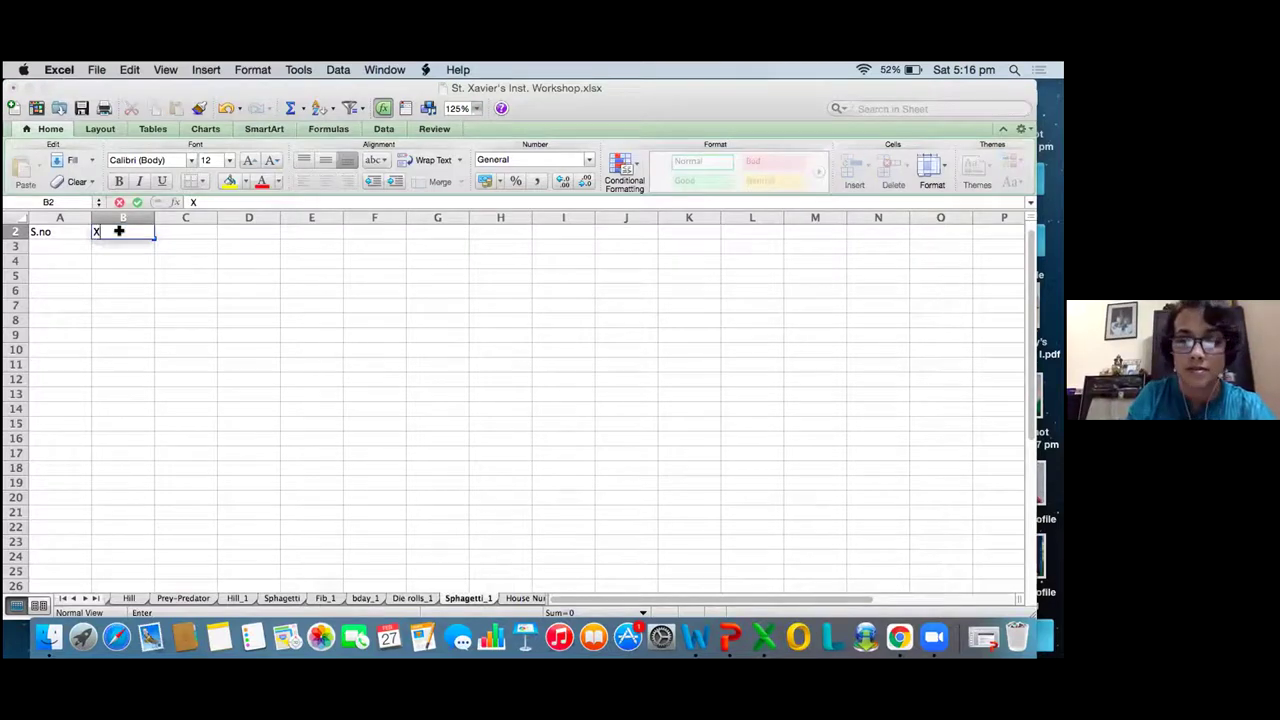
pyautogui.click(177, 236)
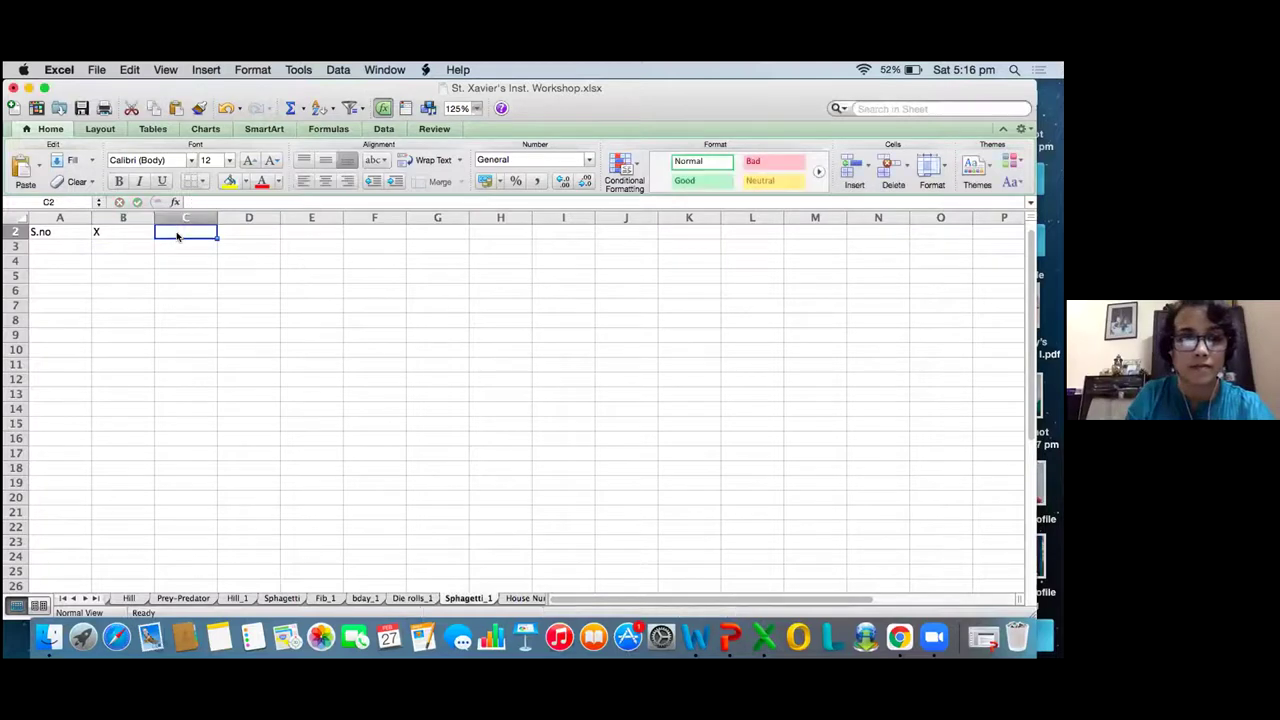
pyautogui.write('Y')
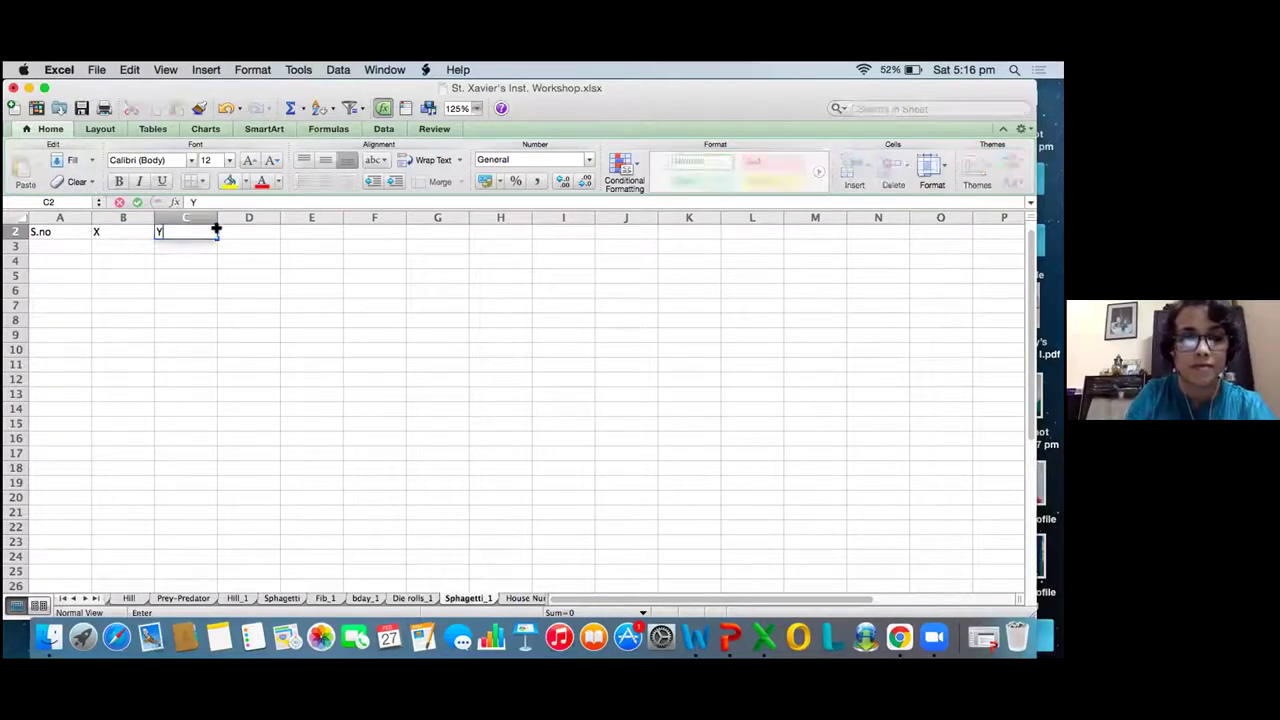
pyautogui.click(250, 232)
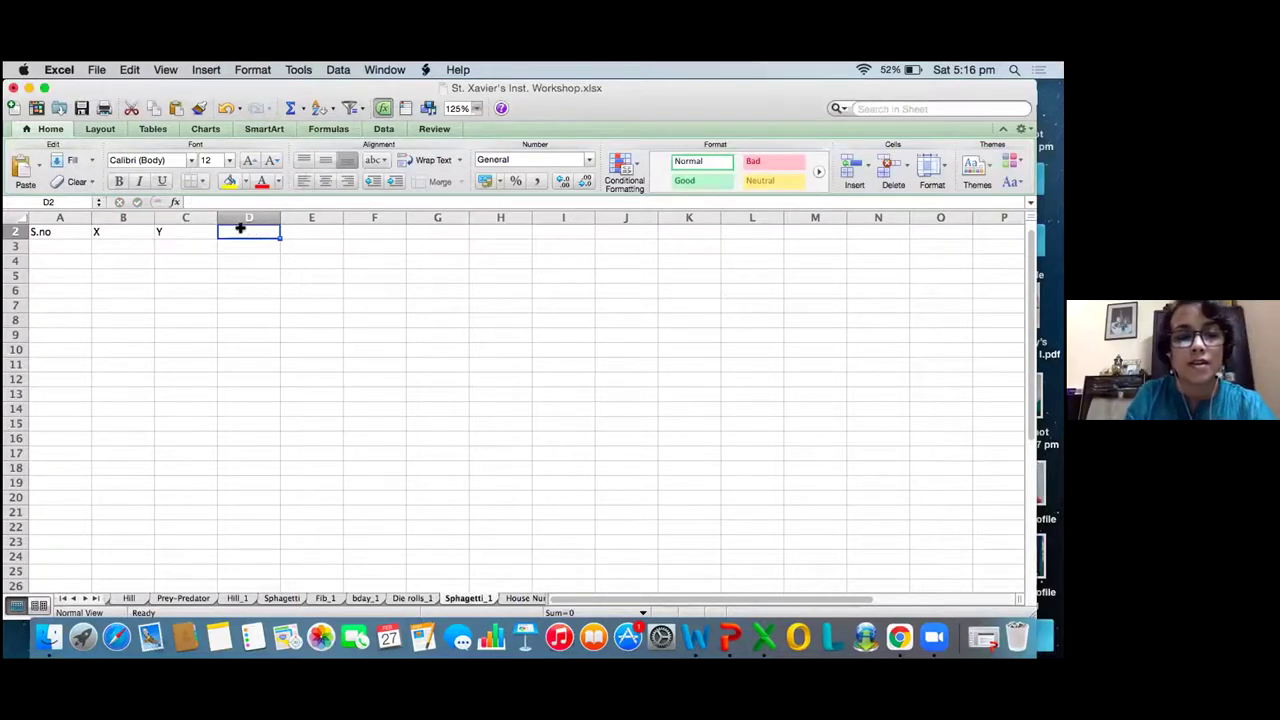
pyautogui.write('a')
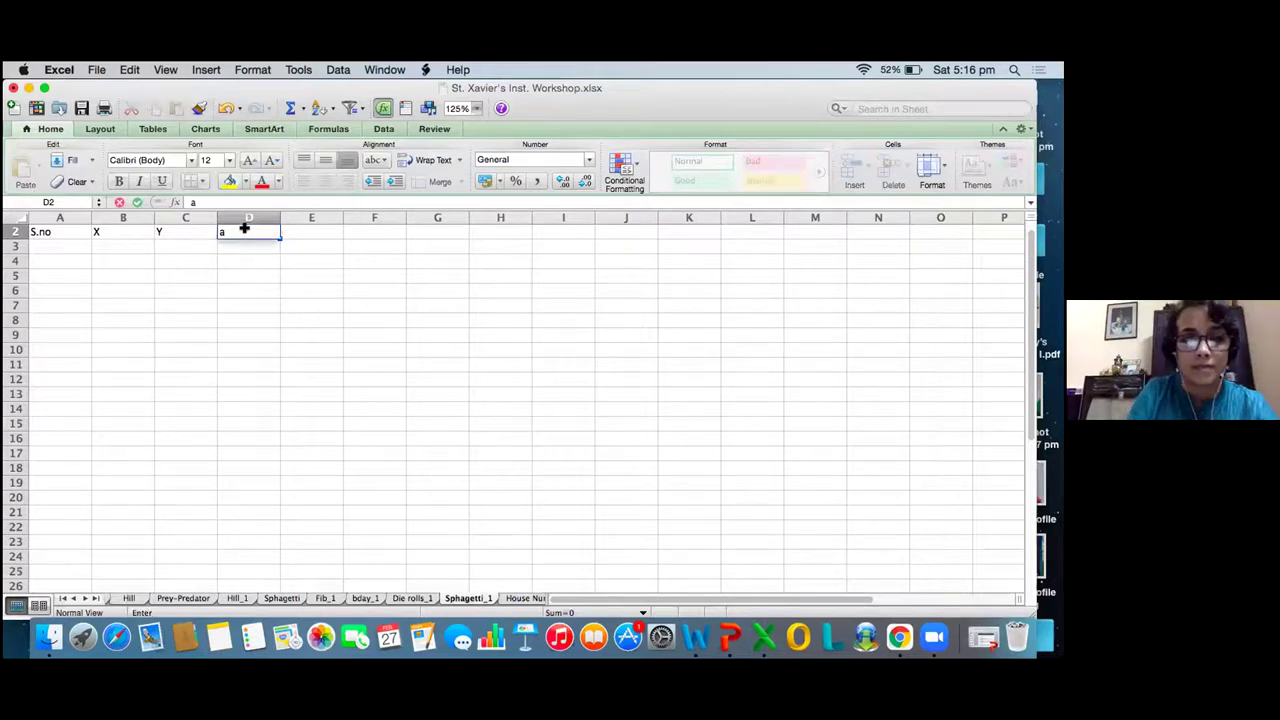
pyautogui.press('Tab')
pyautogui.write('b')
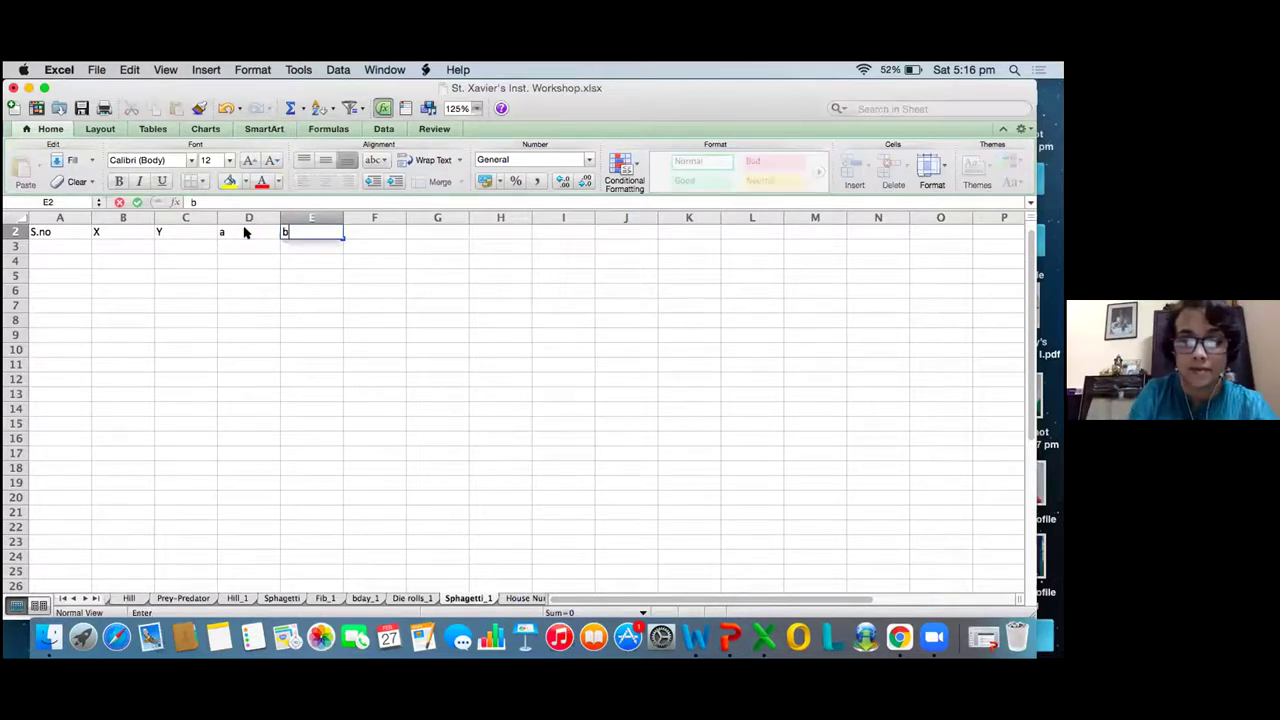
pyautogui.press('Tab')
pyautogui.write('c')
pyautogui.press('Tab')
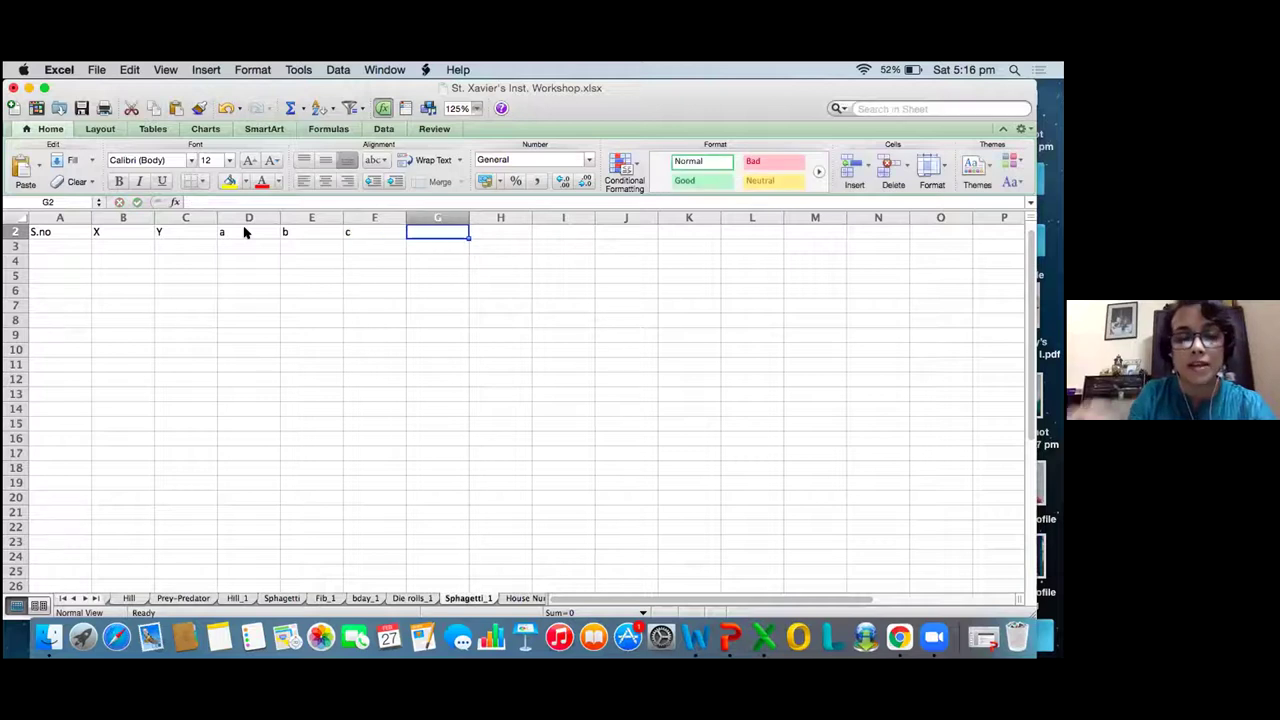
# - Enter the header "Forms a triangle?" in G2 and widen column G to fit the text
pyautogui.write('Fo')
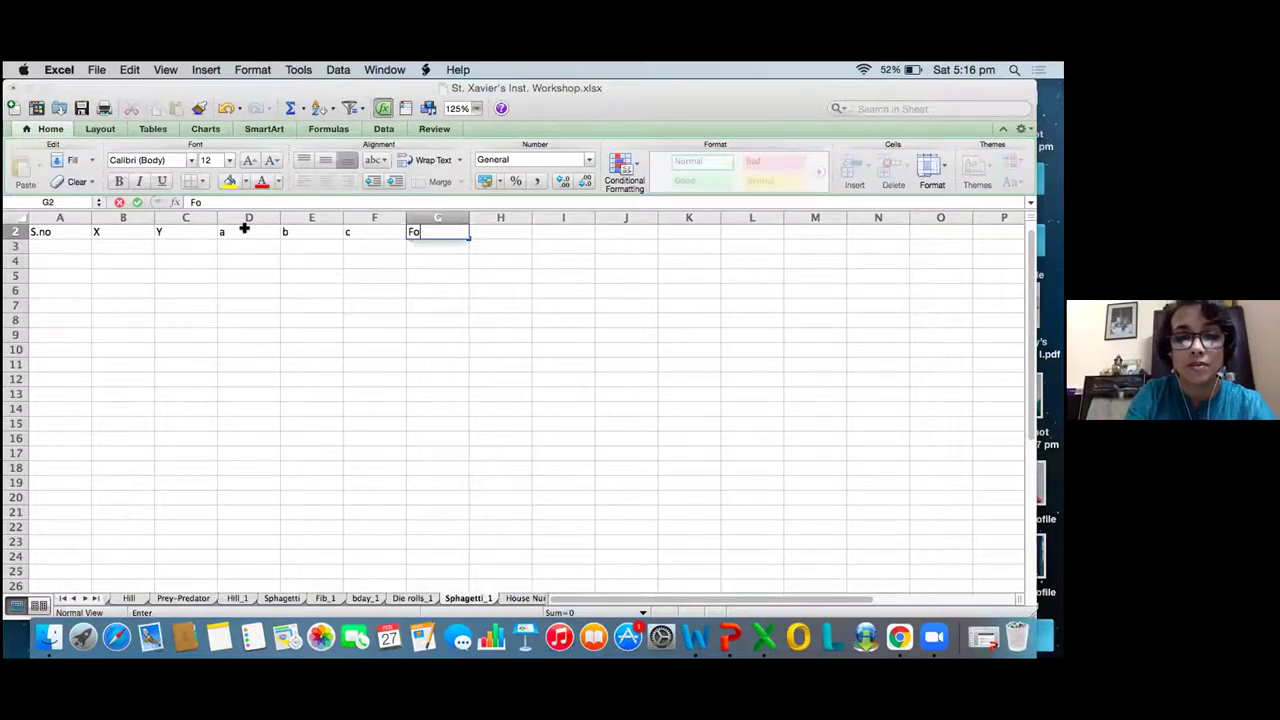
pyautogui.click(216, 200)
pyautogui.write('rms a')
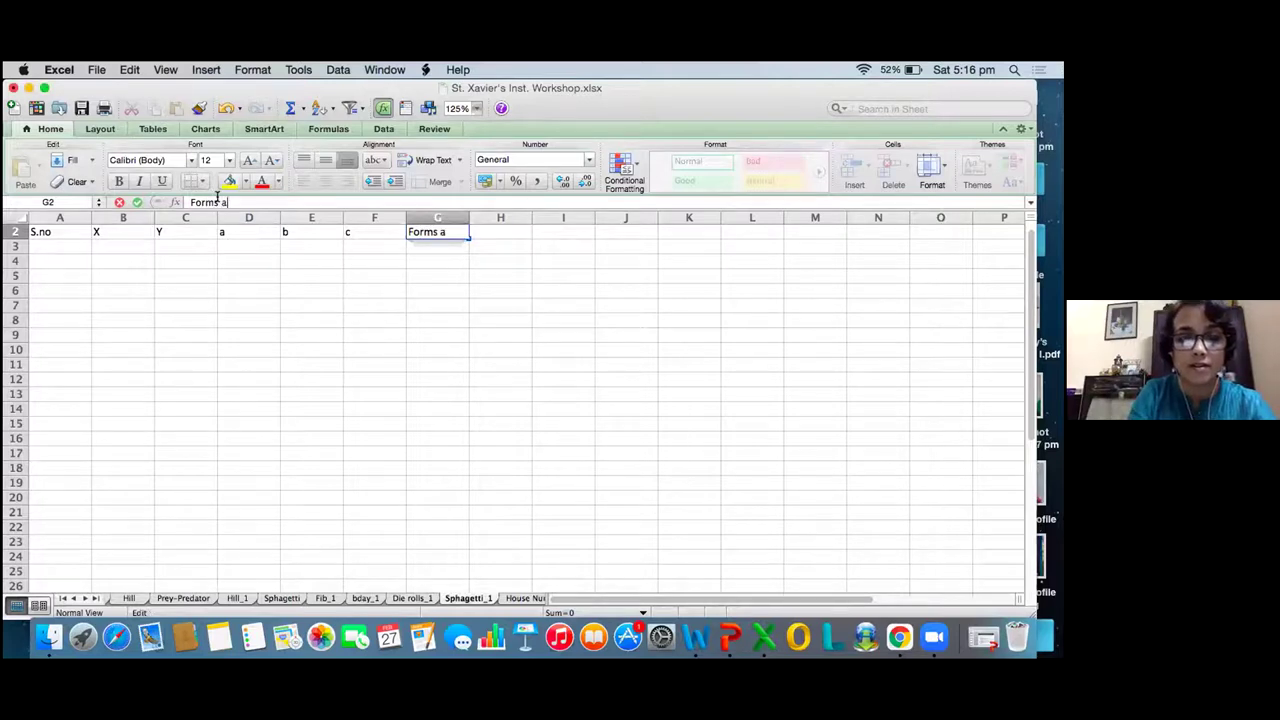
pyautogui.write(' tria')
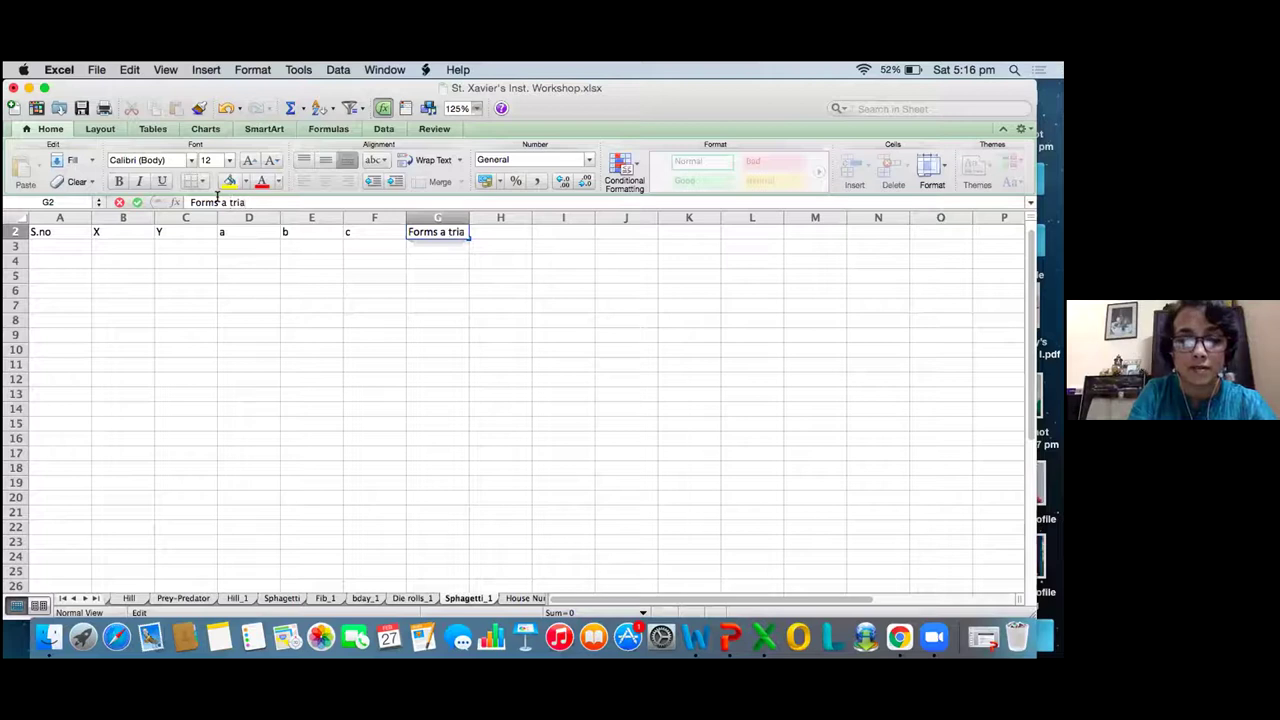
pyautogui.write('ngle?')
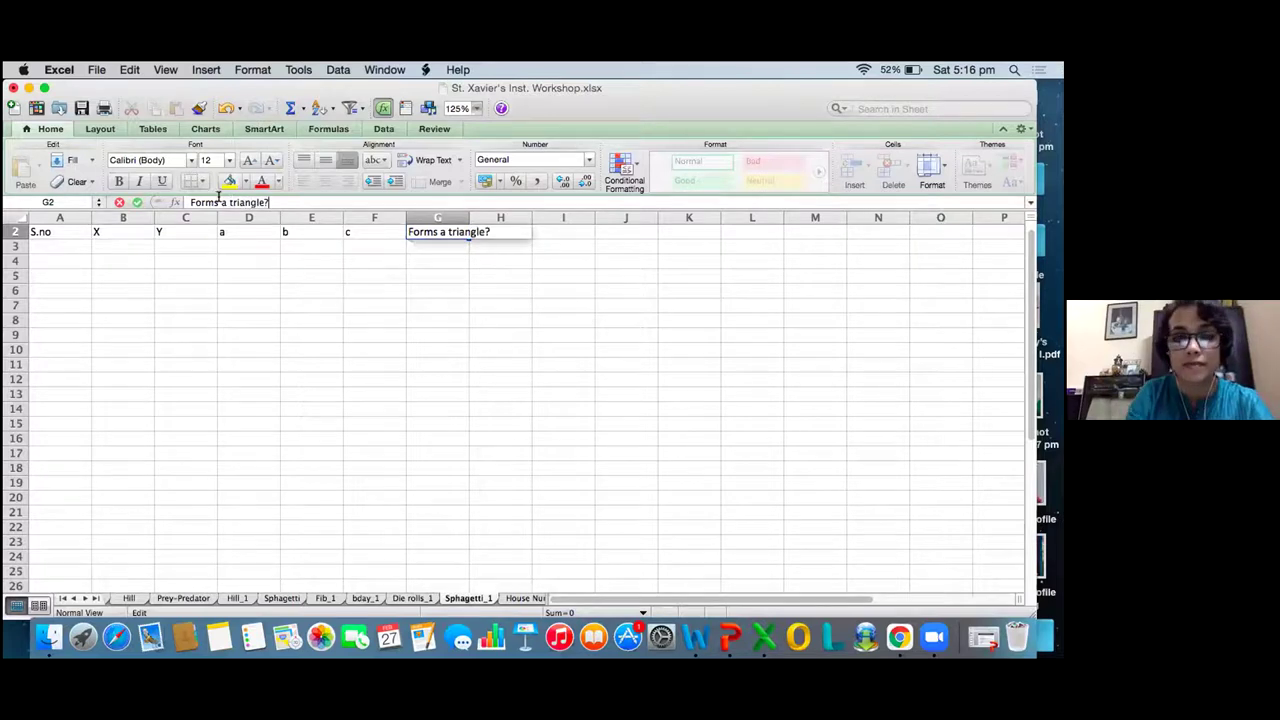
pyautogui.click(466, 217)
pyautogui.moveTo(466, 217); pyautogui.dragTo(497, 217)
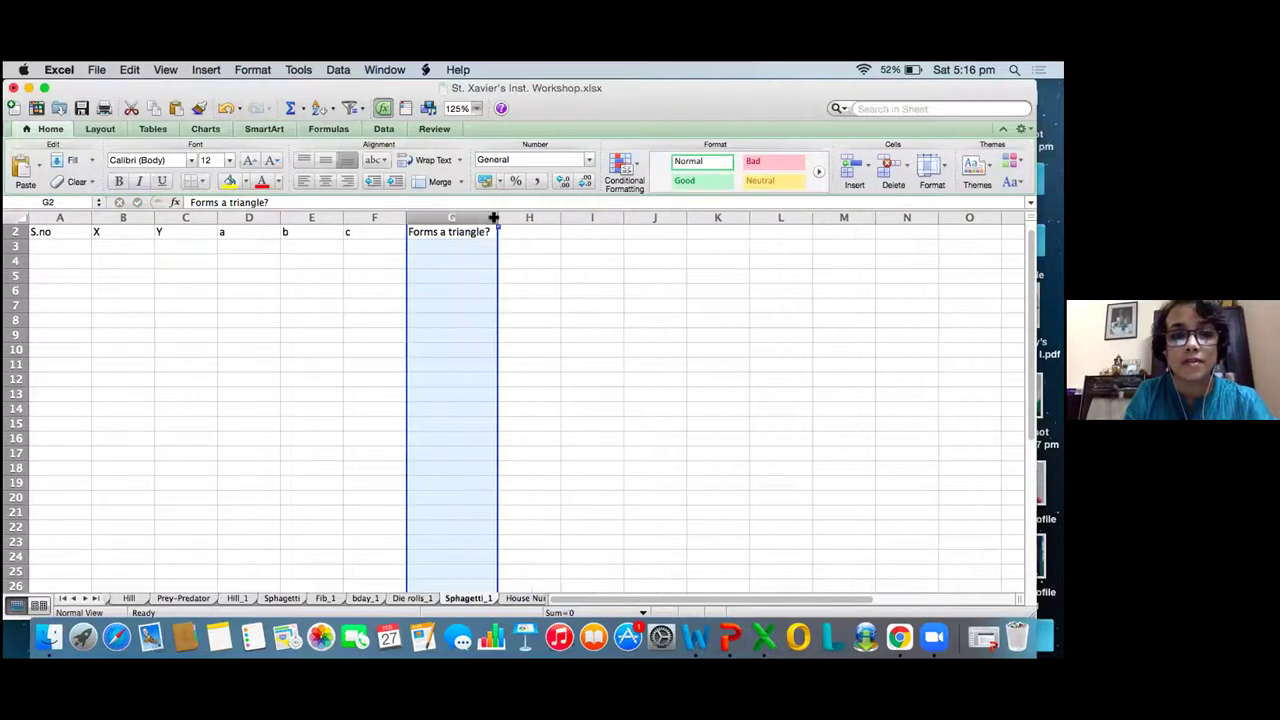
# - Colour the header text in A2:G2 blue
pyautogui.click(64, 241)
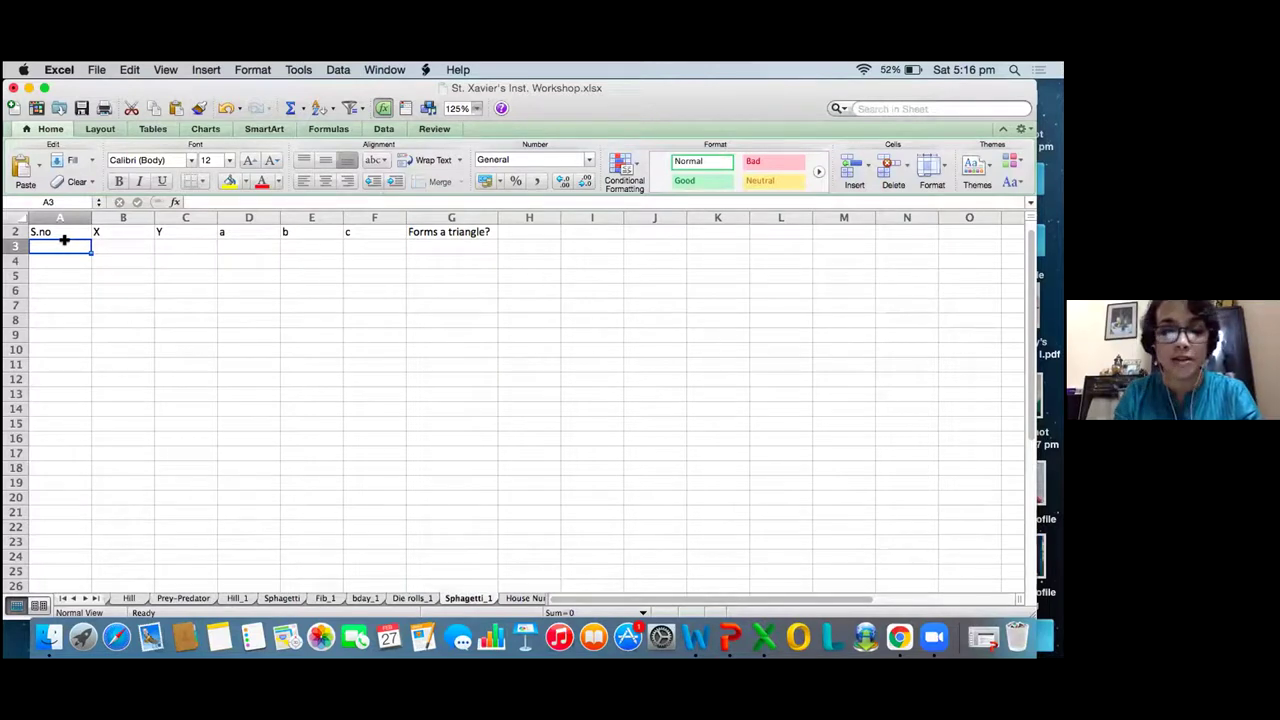
pyautogui.click(60, 234)
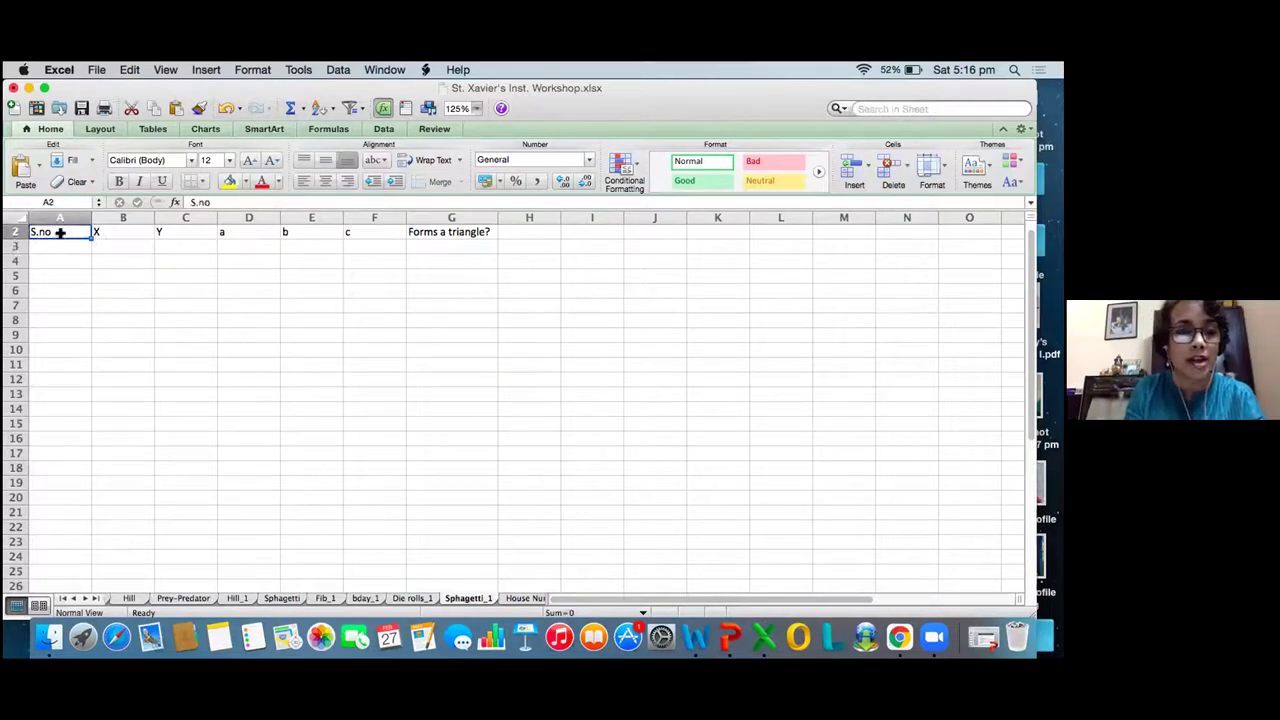
pyautogui.keyDown('shift'); pyautogui.click(460, 231); pyautogui.keyUp('shift')
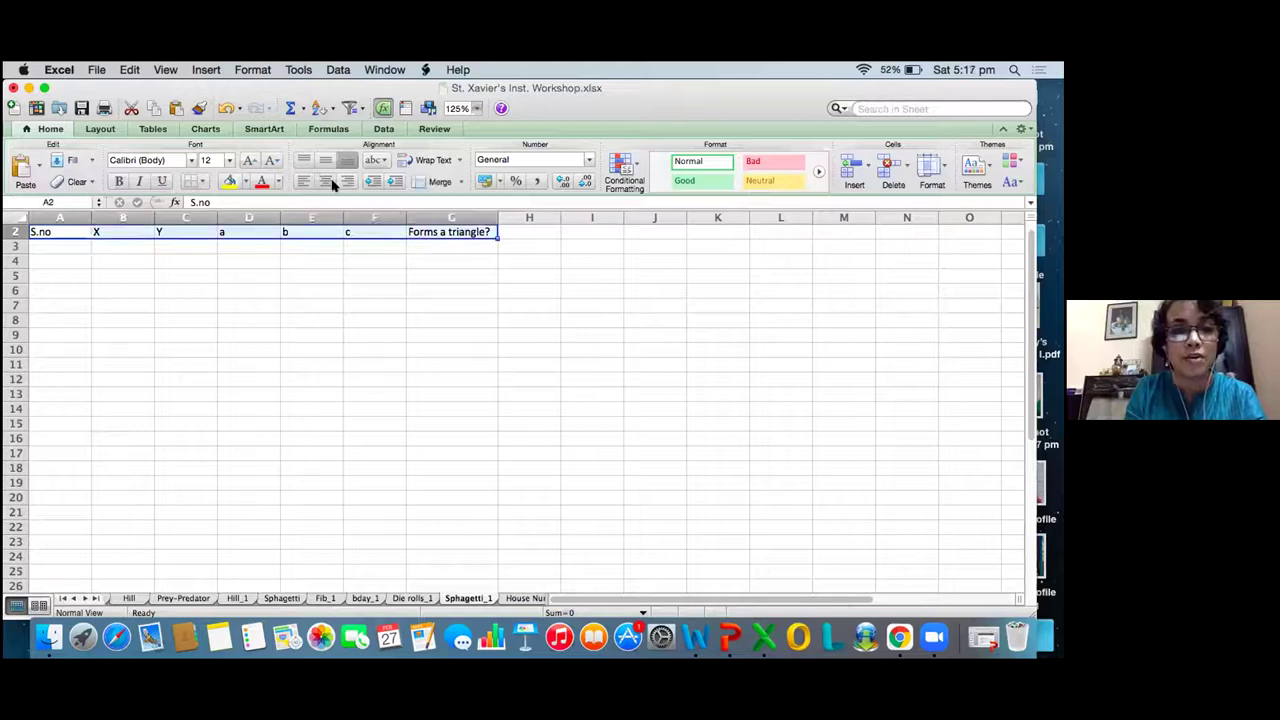
pyautogui.click(280, 181)
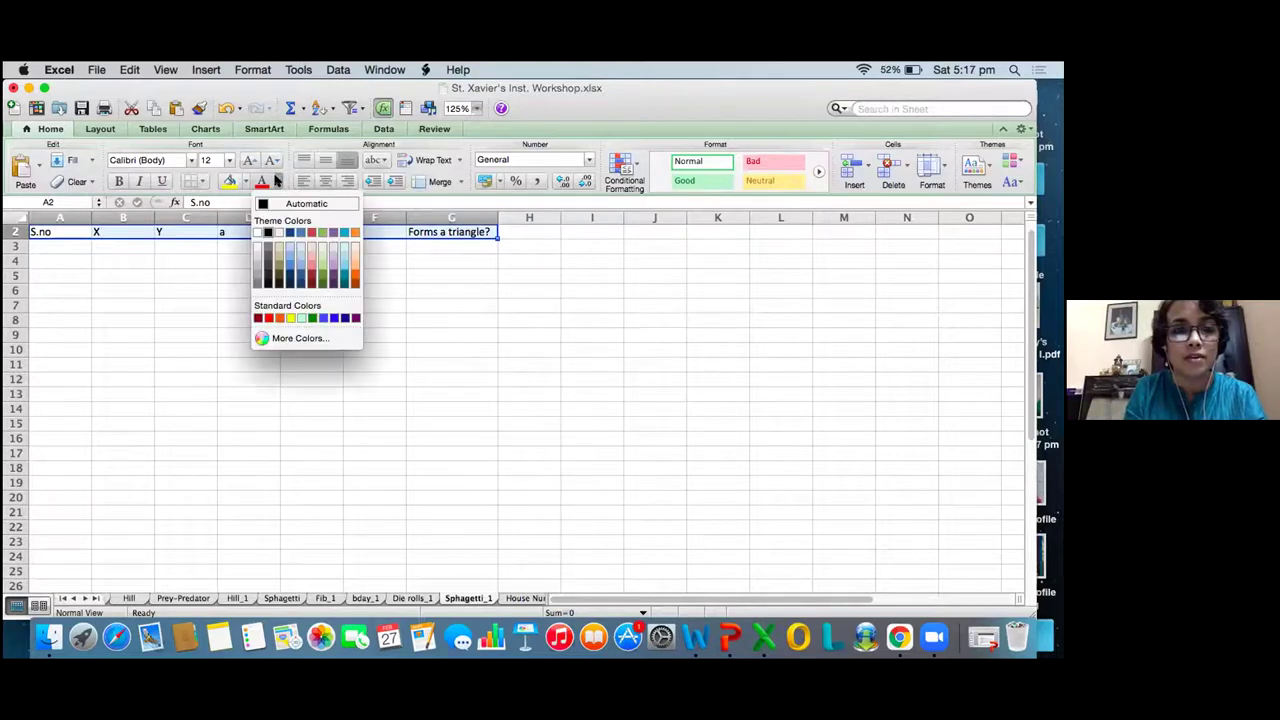
pyautogui.click(333, 321)
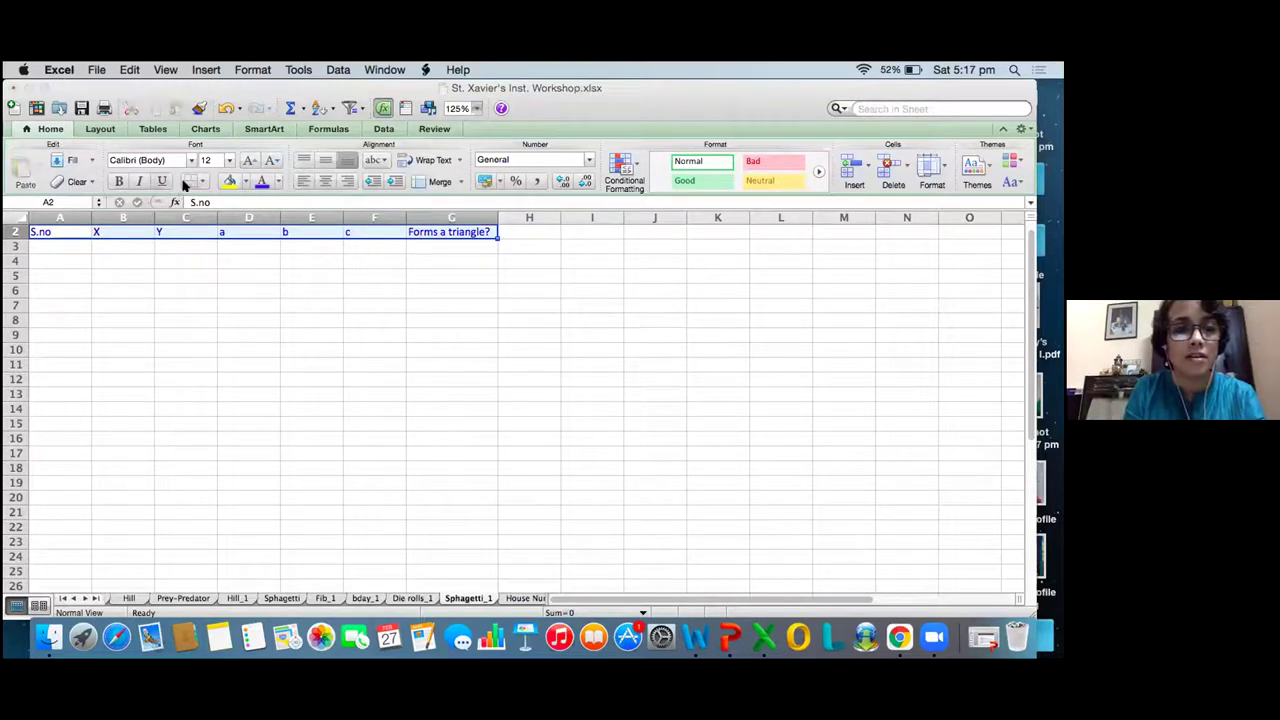
# - Make the headers in A2:G2 bold and centre them
pyautogui.click(119, 181)
pyautogui.click(326, 181)
pyautogui.click(77, 247)
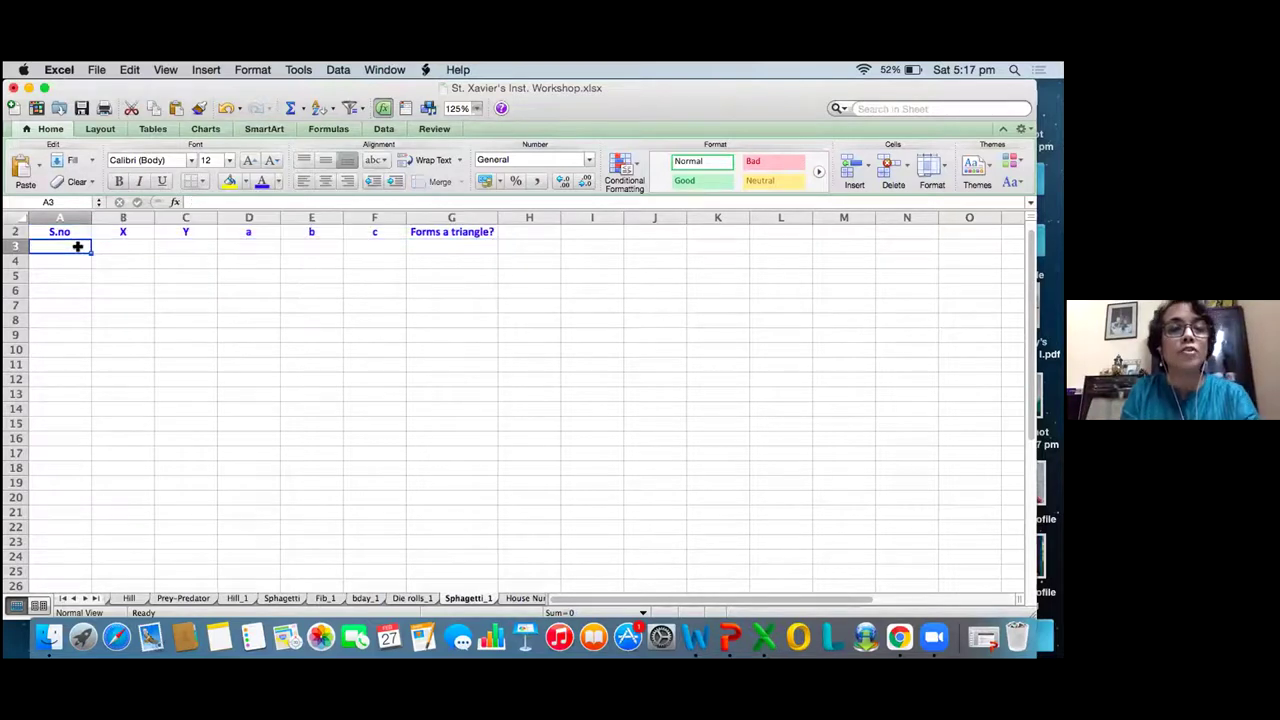
pyautogui.click(138, 245)
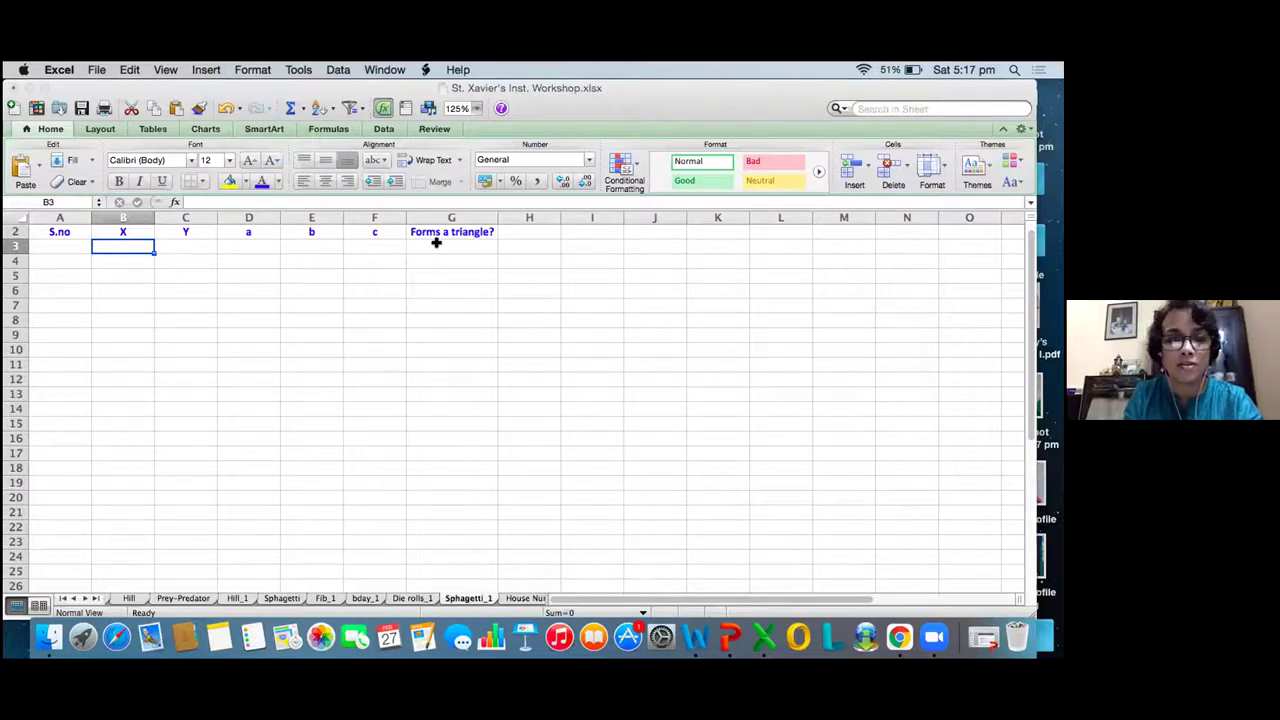
# - Enter 1 in A3 and the formula =A3+1 in A4 to start the serial numbers
pyautogui.click(49, 243)
pyautogui.write('1')
pyautogui.press('Return')
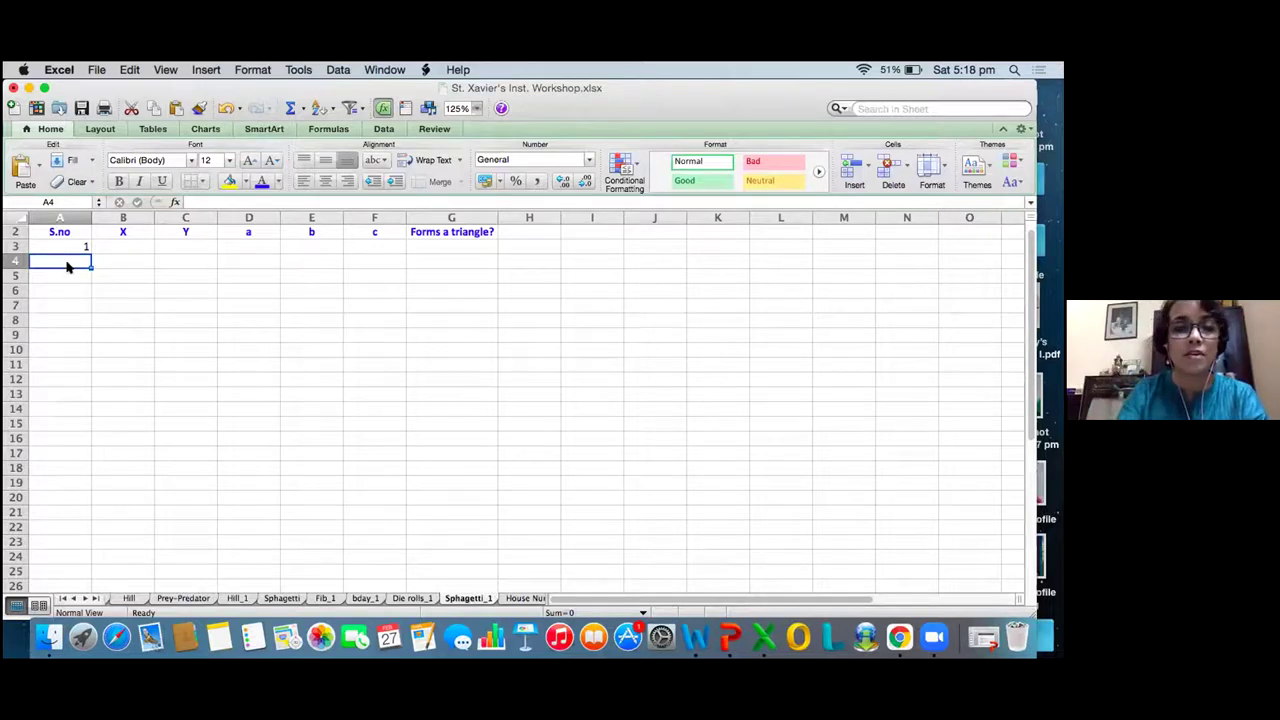
pyautogui.write('=')
pyautogui.click(58, 246)
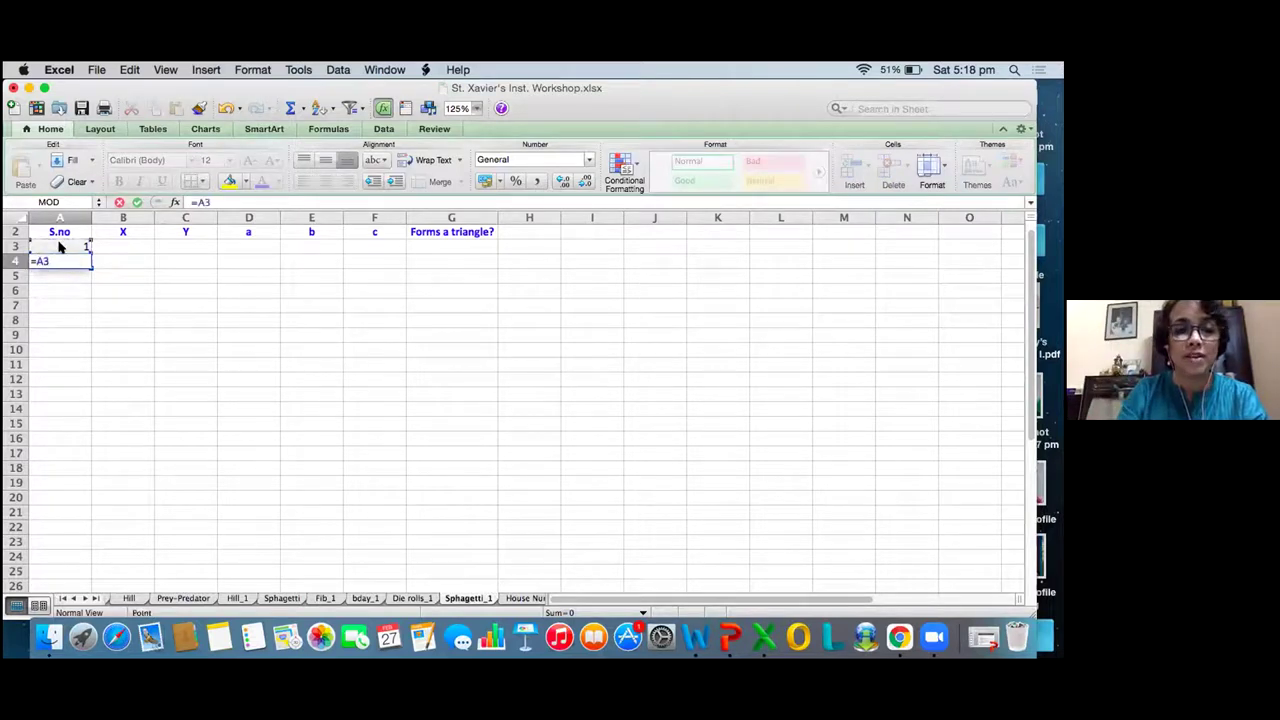
pyautogui.write('+1')
pyautogui.press('Return')
# - Fill a linear series down column A from A4 with a step value of 1 and a stop value of 100
pyautogui.click(70, 258)
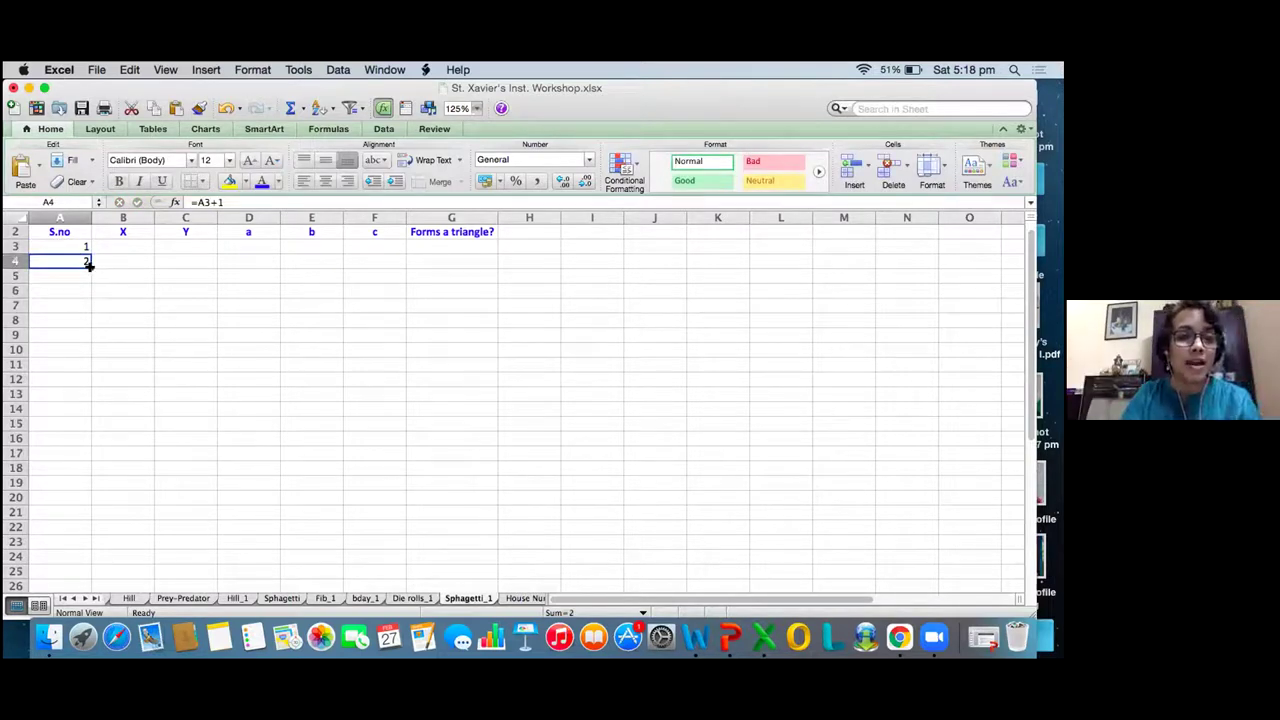
pyautogui.click(91, 161)
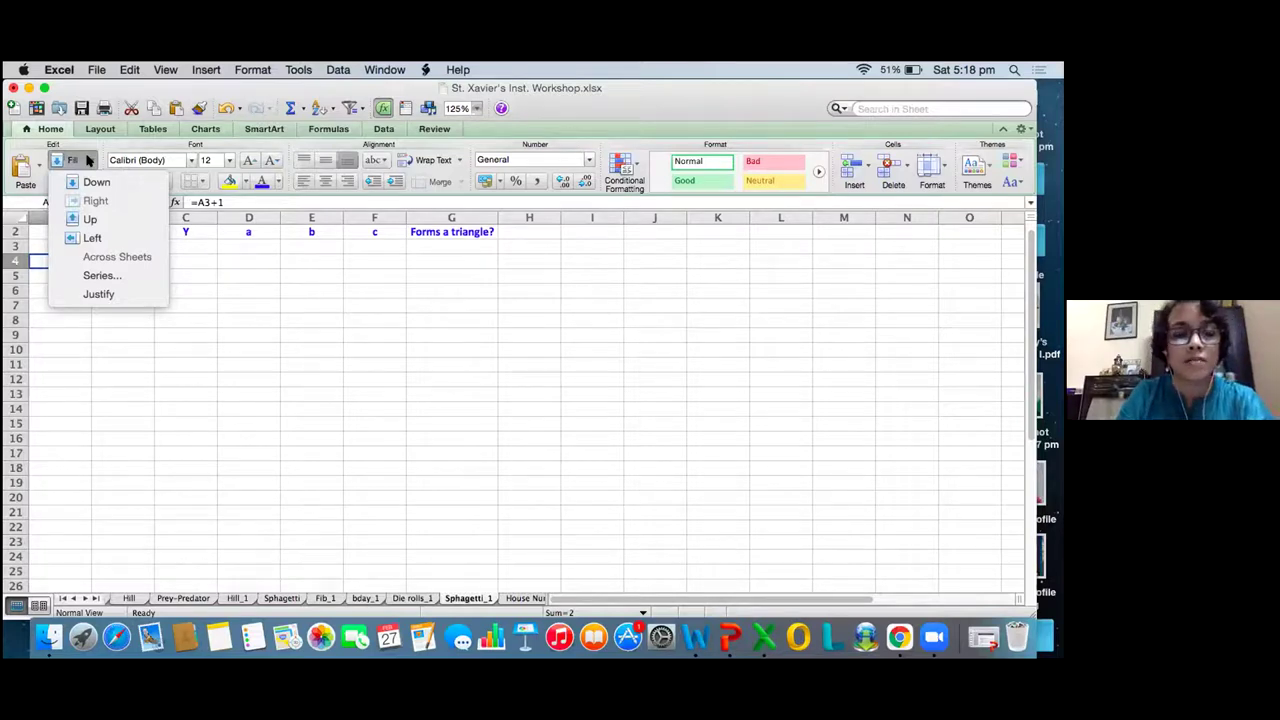
pyautogui.click(99, 275)
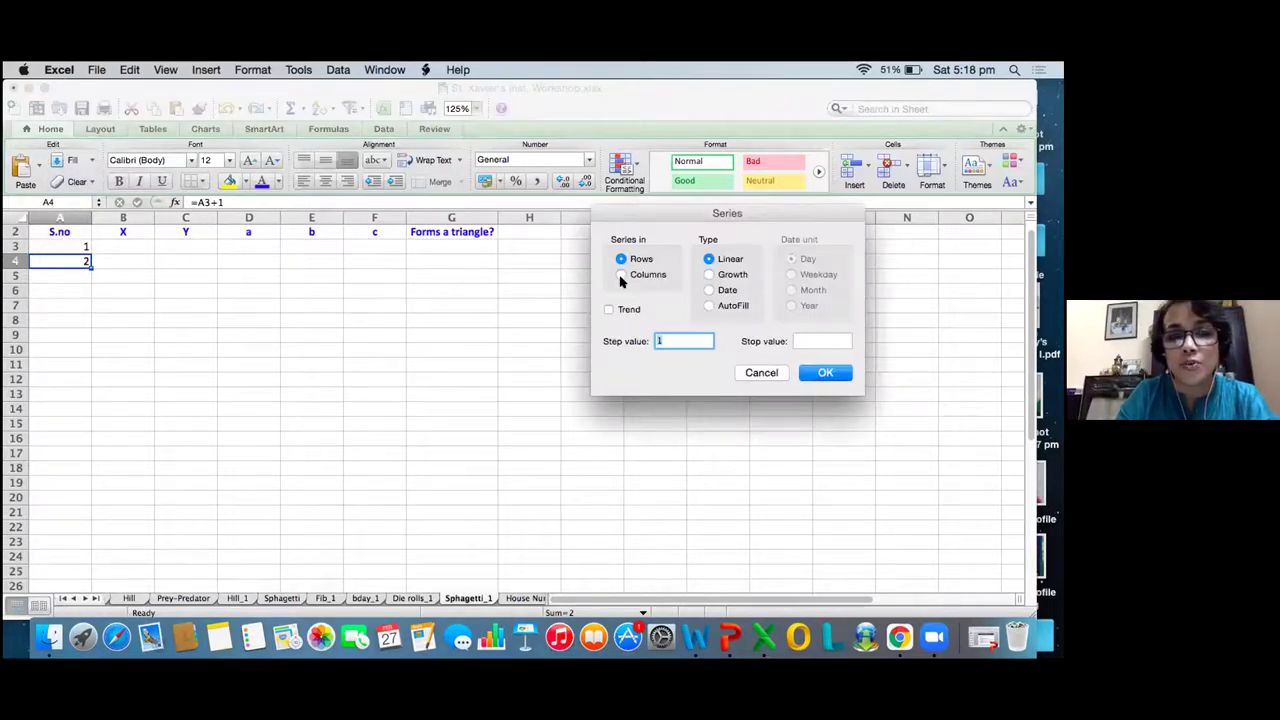
pyautogui.click(621, 275)
pyautogui.click(655, 343)
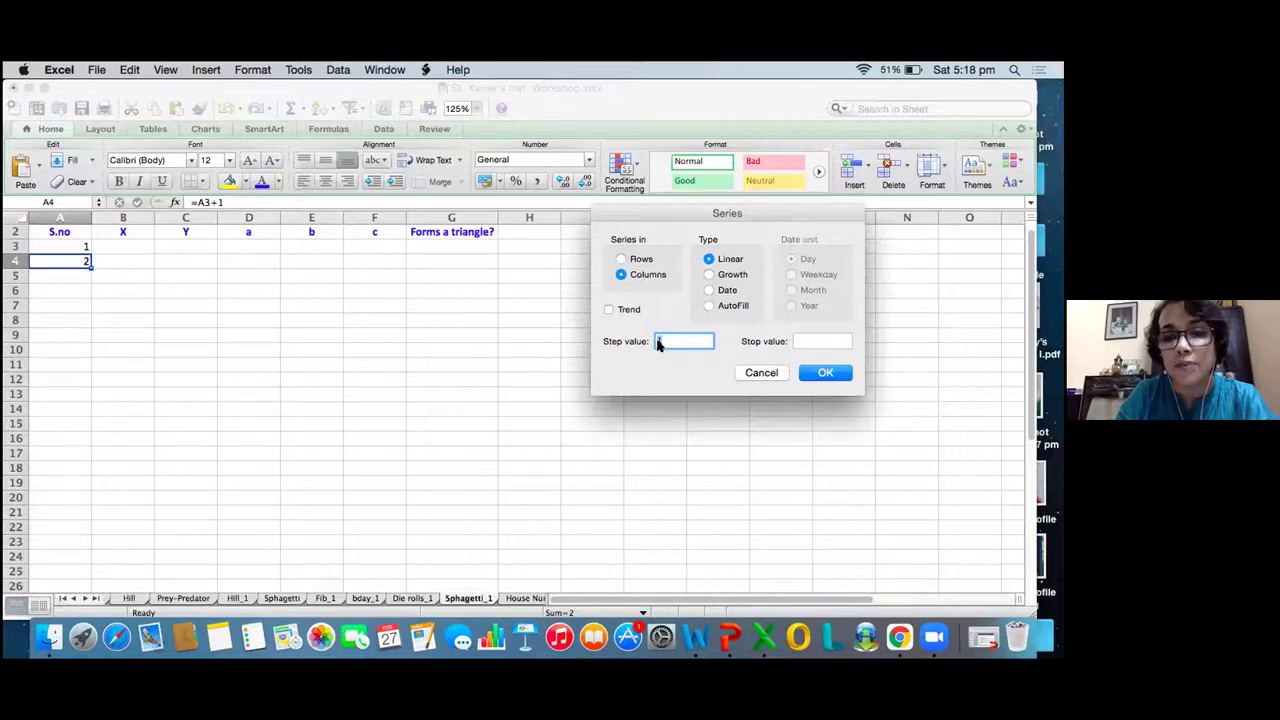
pyautogui.click(815, 341)
pyautogui.write('100')
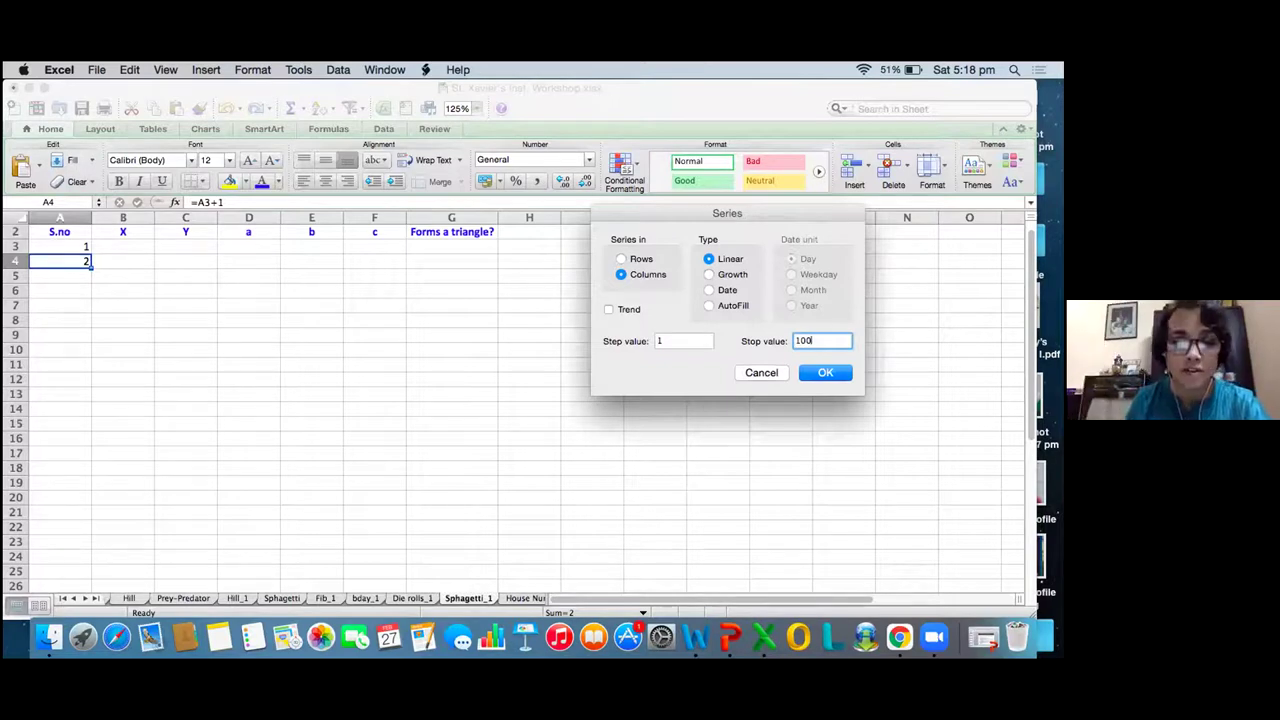
pyautogui.click(821, 372)
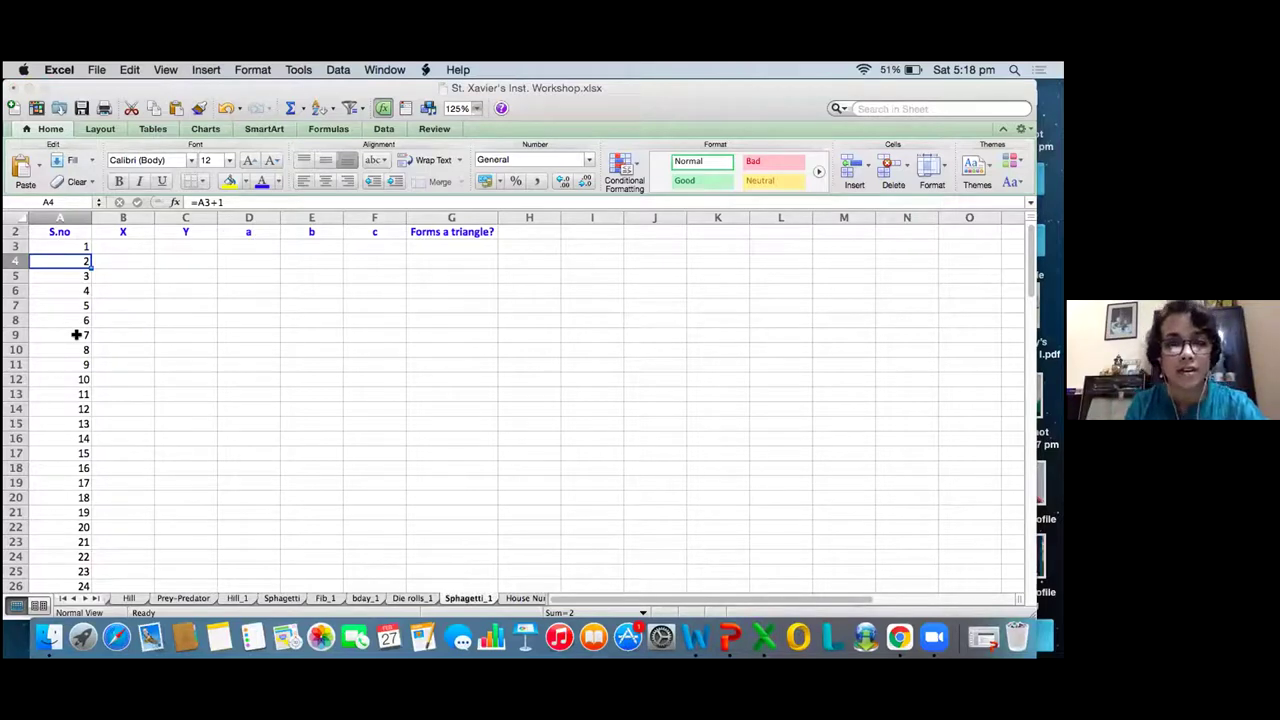
pyautogui.click(88, 161)
pyautogui.click(88, 161)
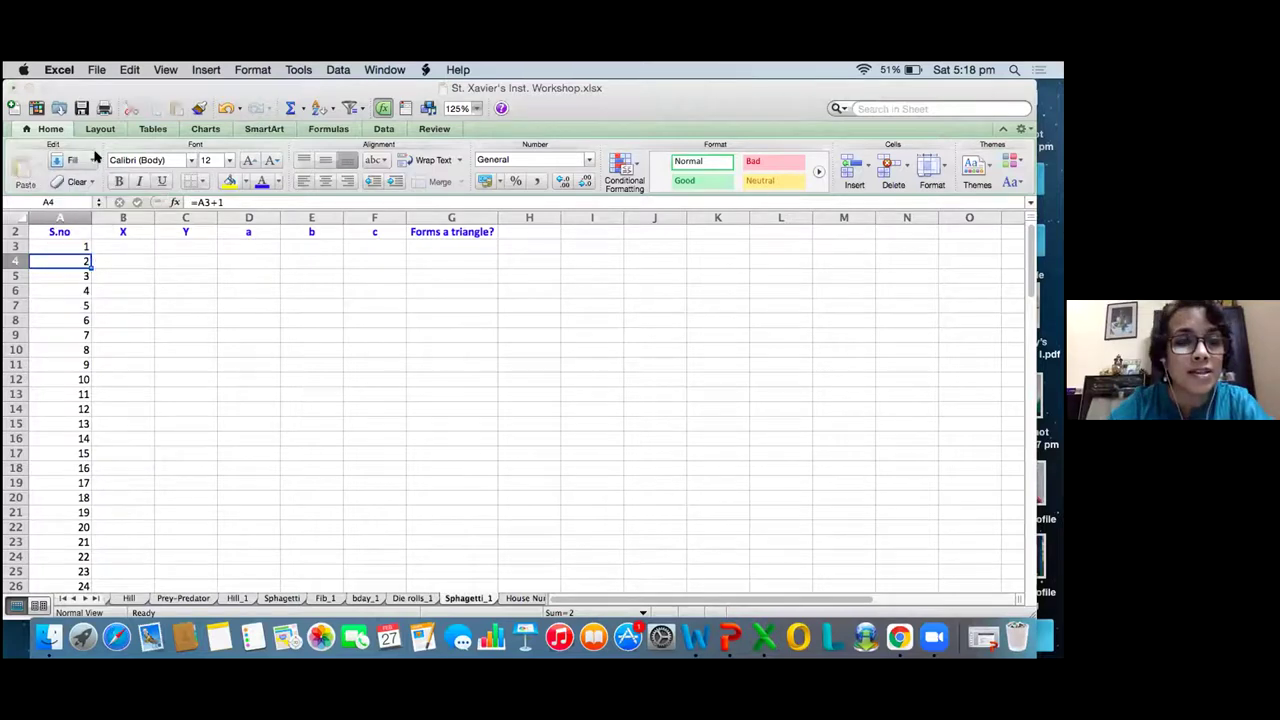
pyautogui.click(88, 161)
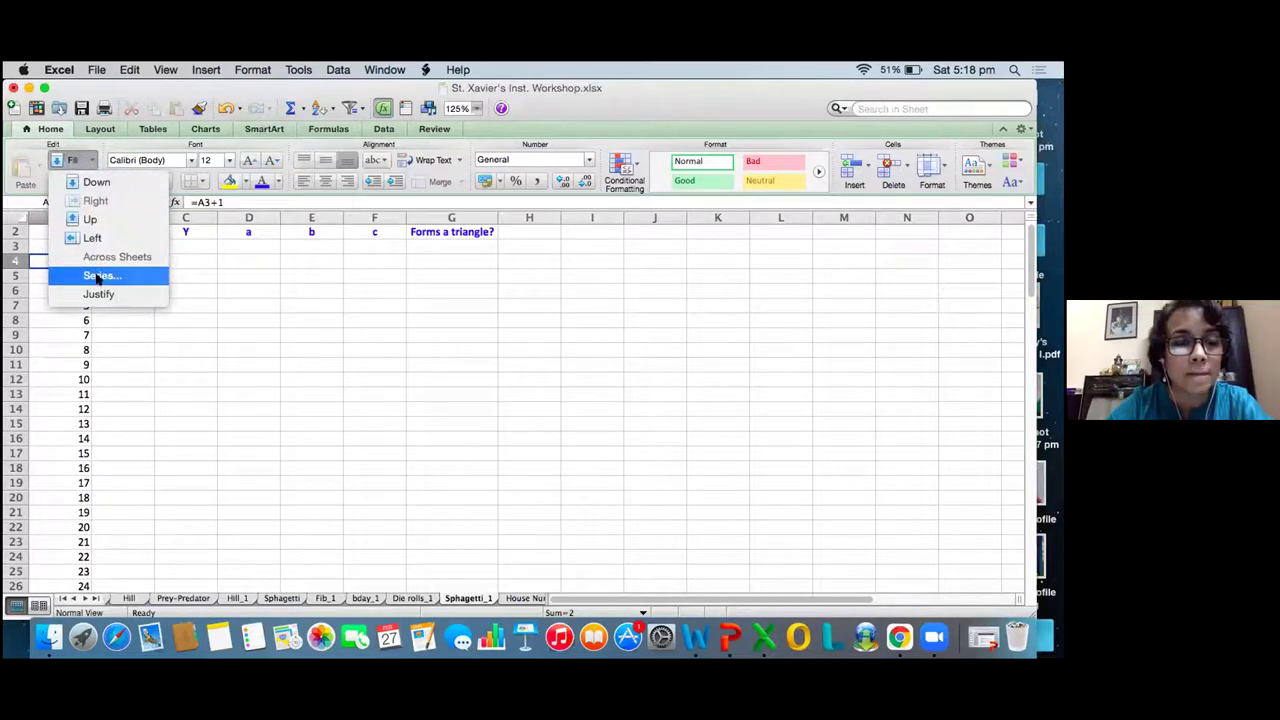
pyautogui.click(218, 270)
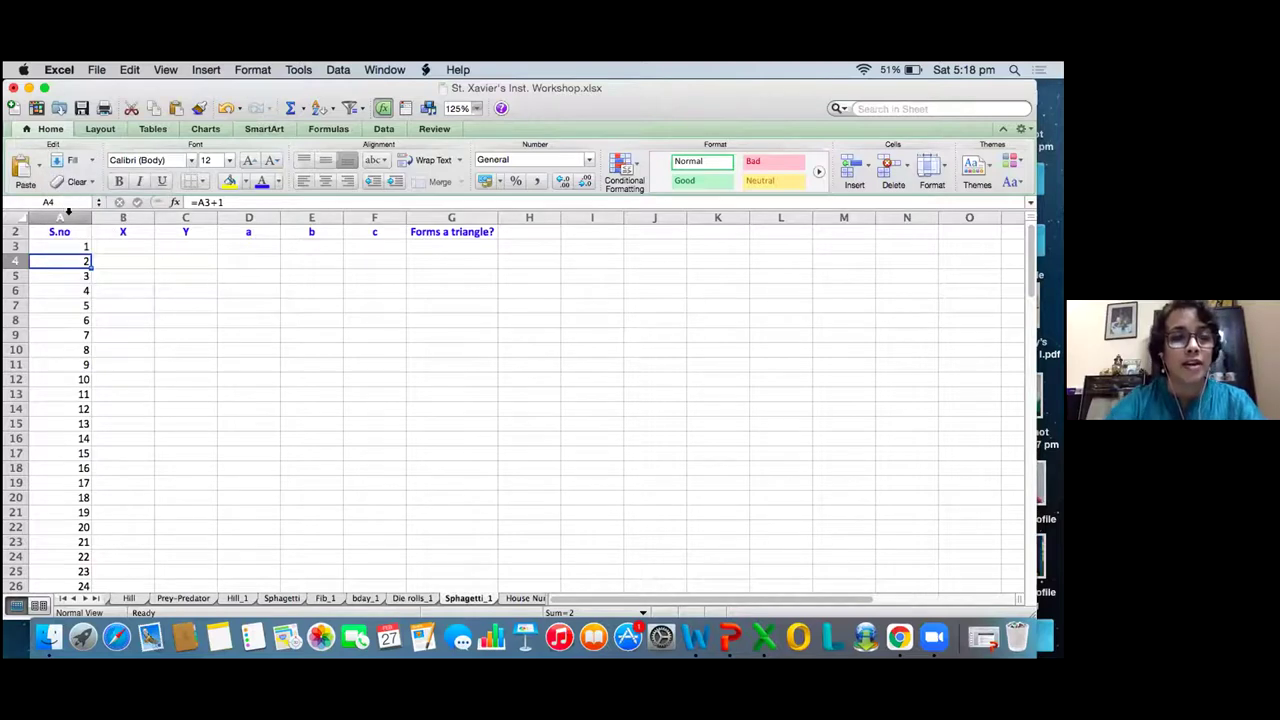
# - Centre-align the contents of columns A to G
pyautogui.click(68, 212)
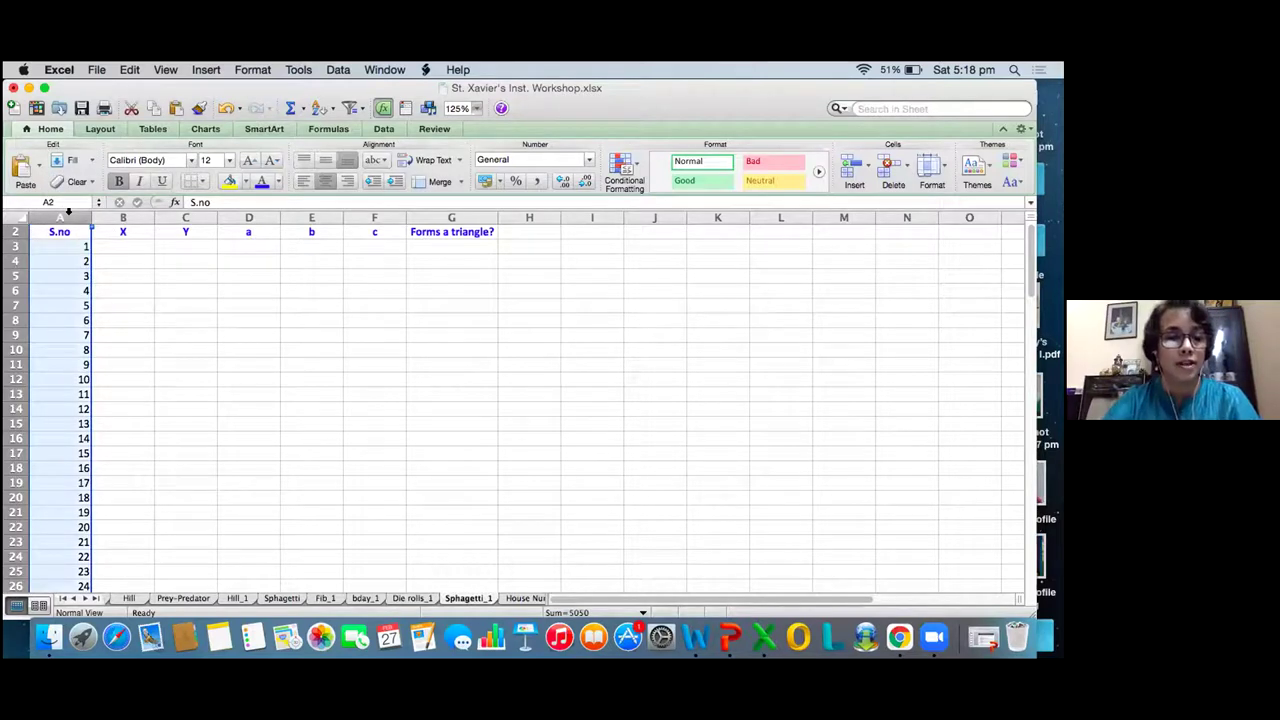
pyautogui.keyDown('shift'); pyautogui.click(437, 216); pyautogui.keyUp('shift')
pyautogui.click(304, 181)
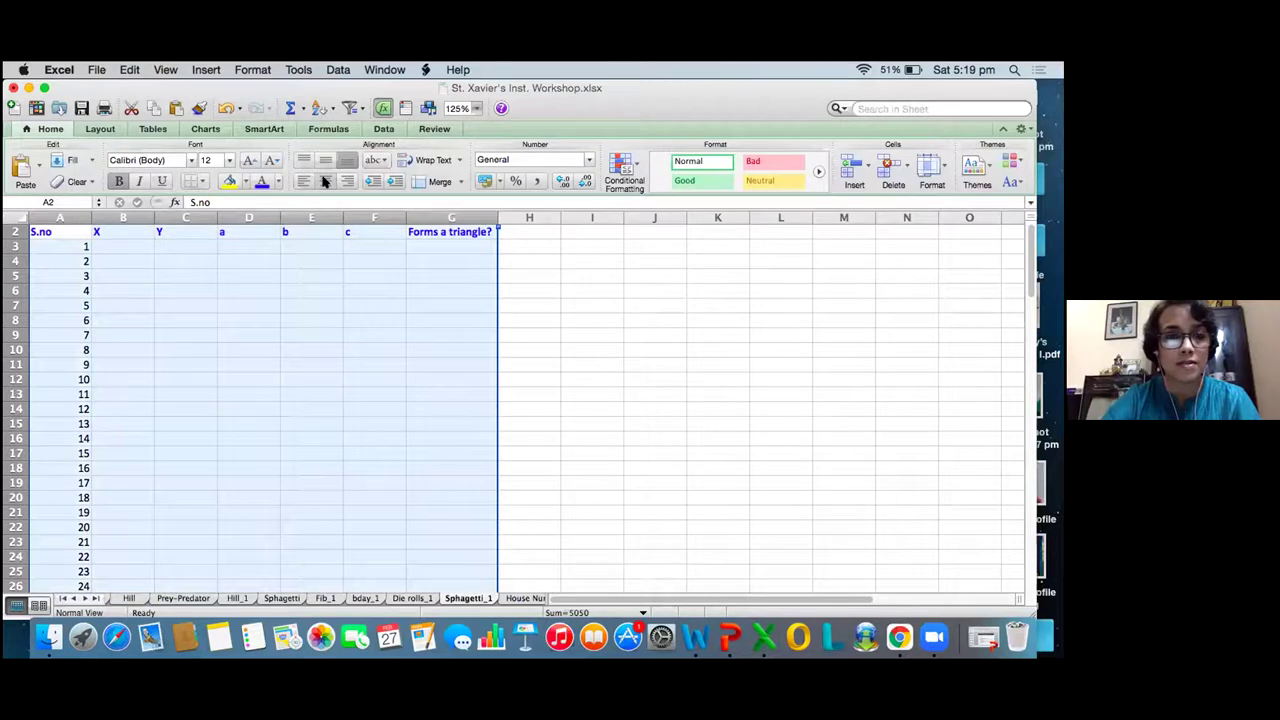
pyautogui.click(325, 181)
# - Enter the formula =RANDBETWEEN(1,100) in B3 to generate the first X value
pyautogui.click(132, 244)
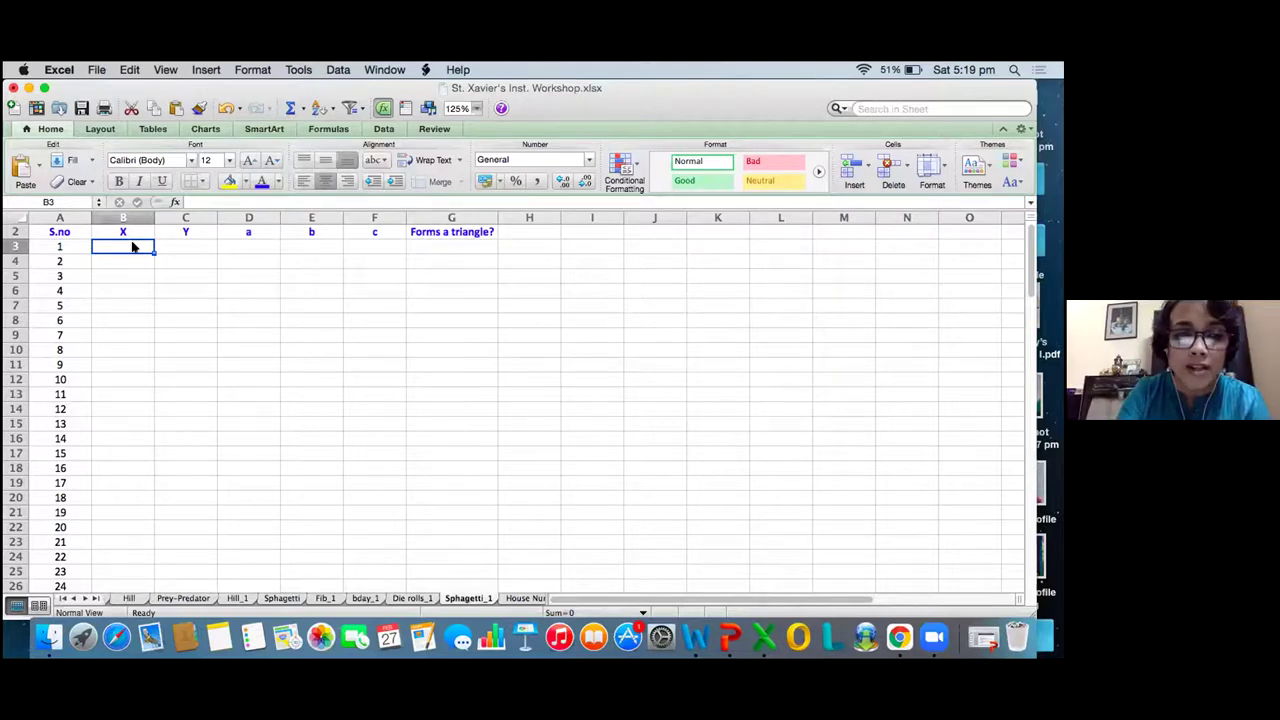
pyautogui.write('=r')
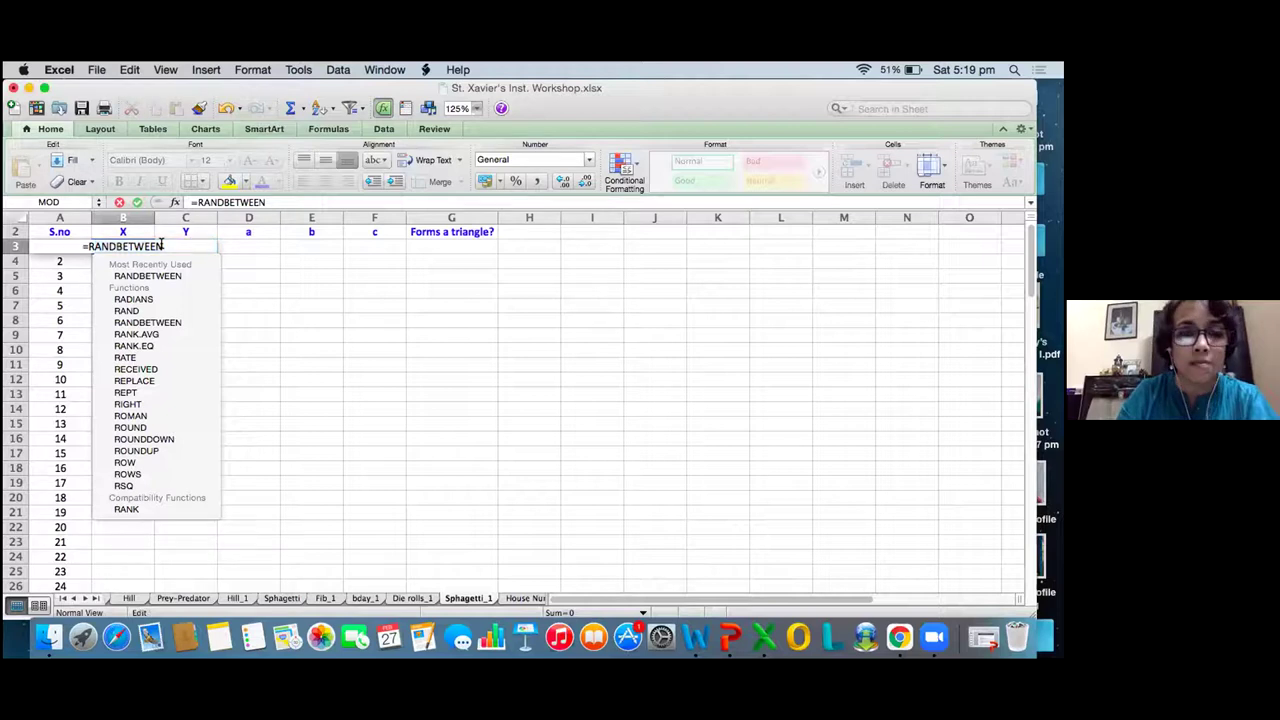
pyautogui.write('(1,1')
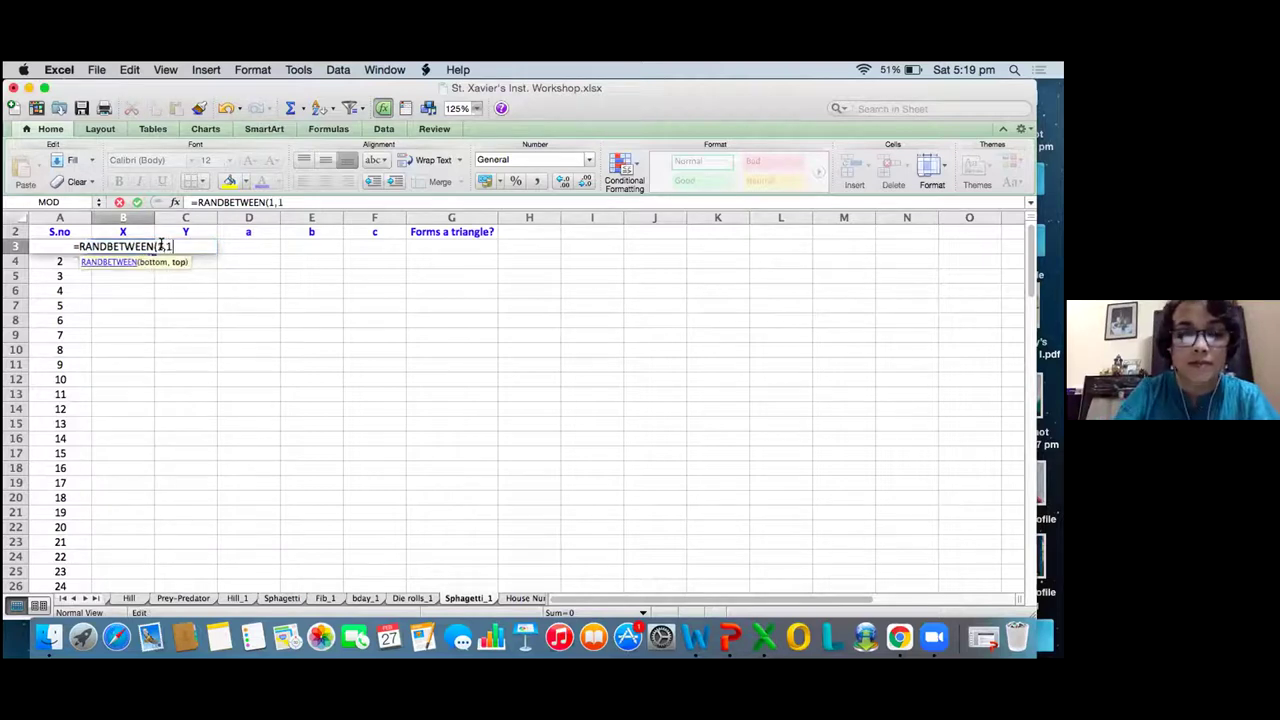
pyautogui.write('00)')
pyautogui.moveTo(160, 245); pyautogui.dragTo(173, 372)
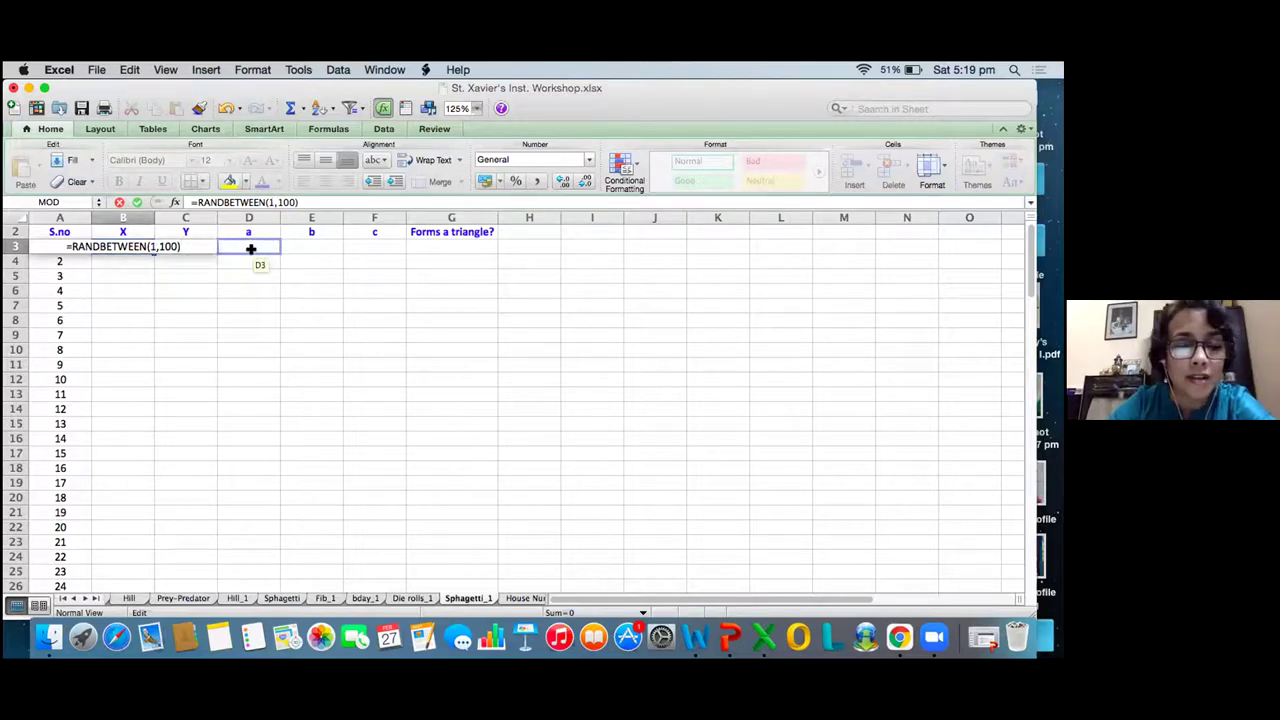
pyautogui.press('Return')
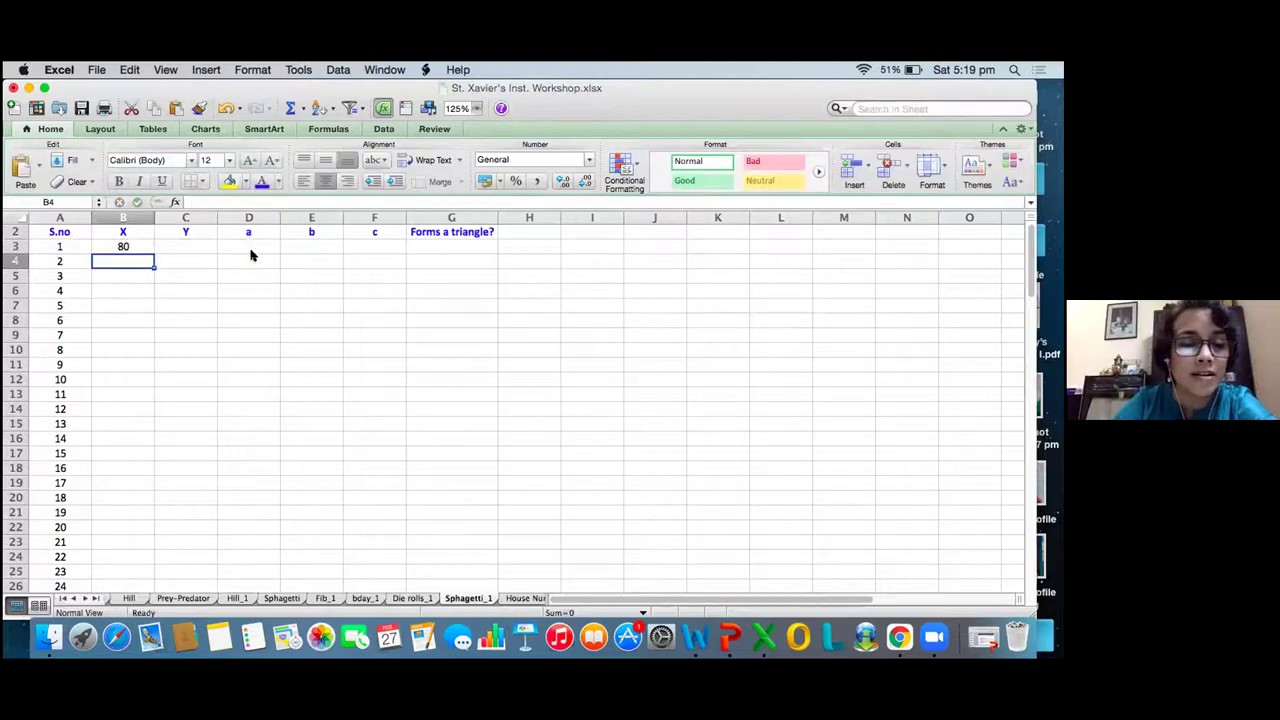
pyautogui.click(133, 246)
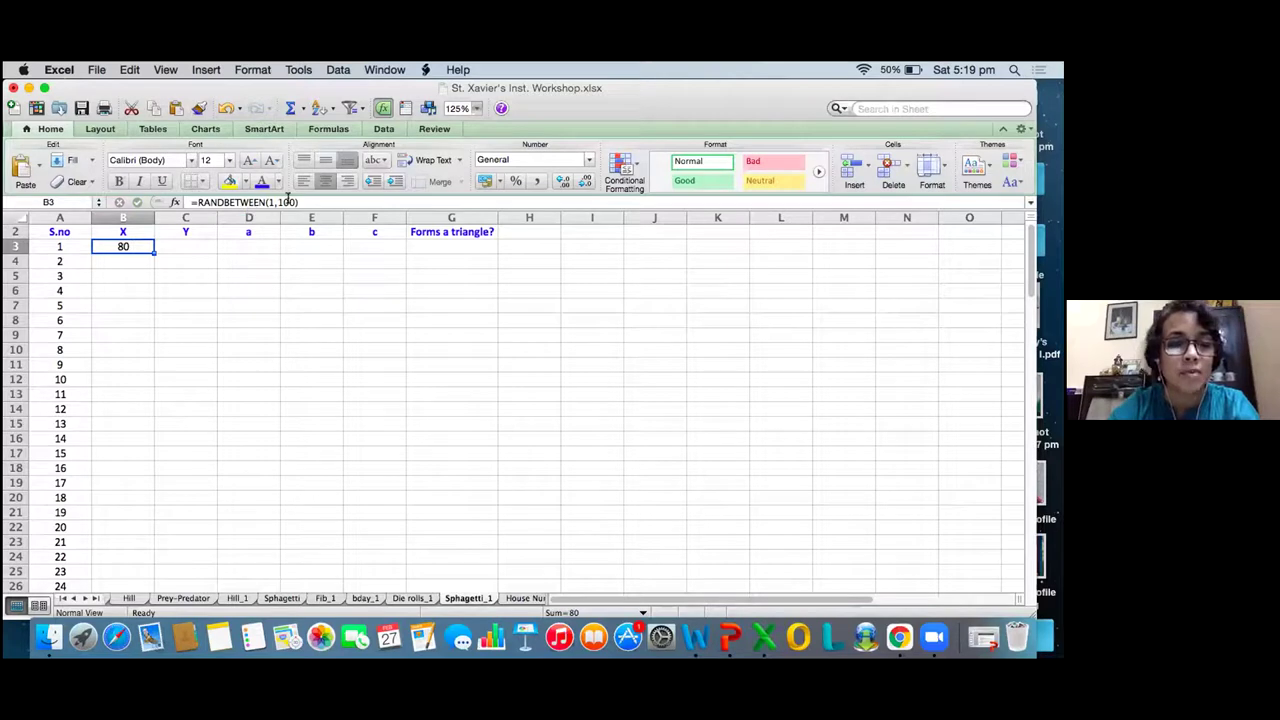
# - Fill the random-number formula from B3 across to C3 for the Y value
pyautogui.click(177, 244)
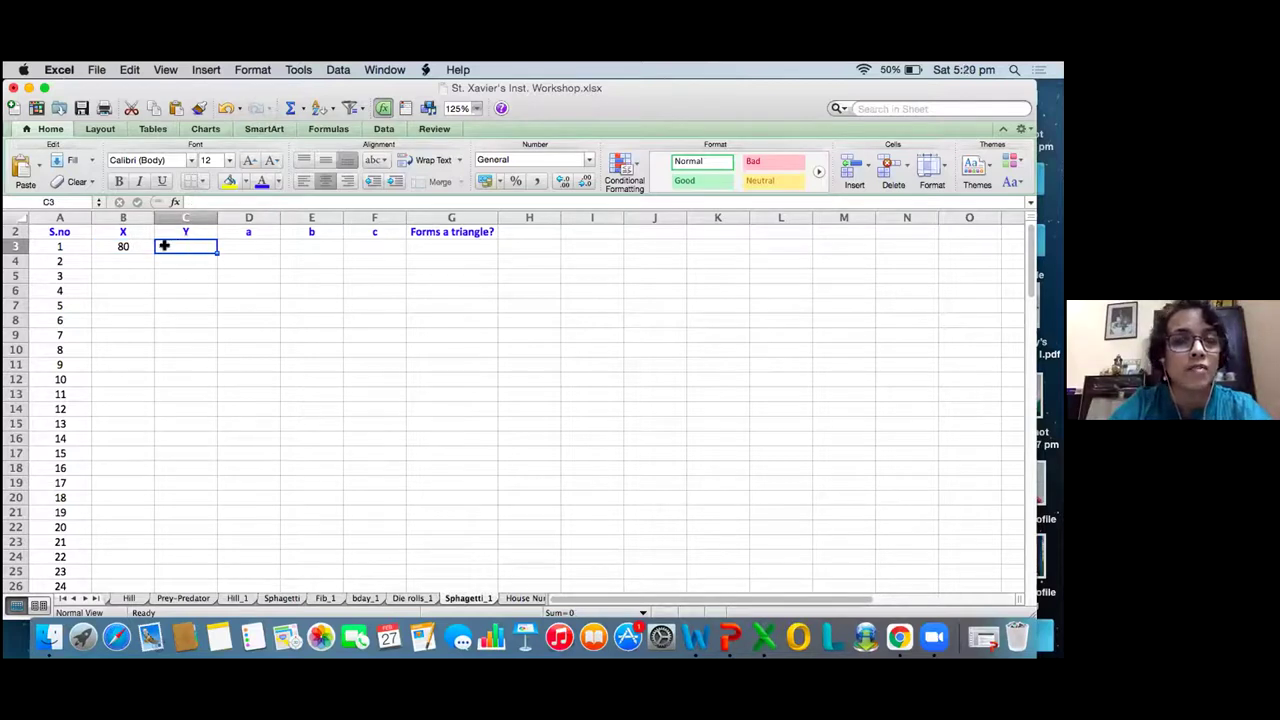
pyautogui.click(145, 247)
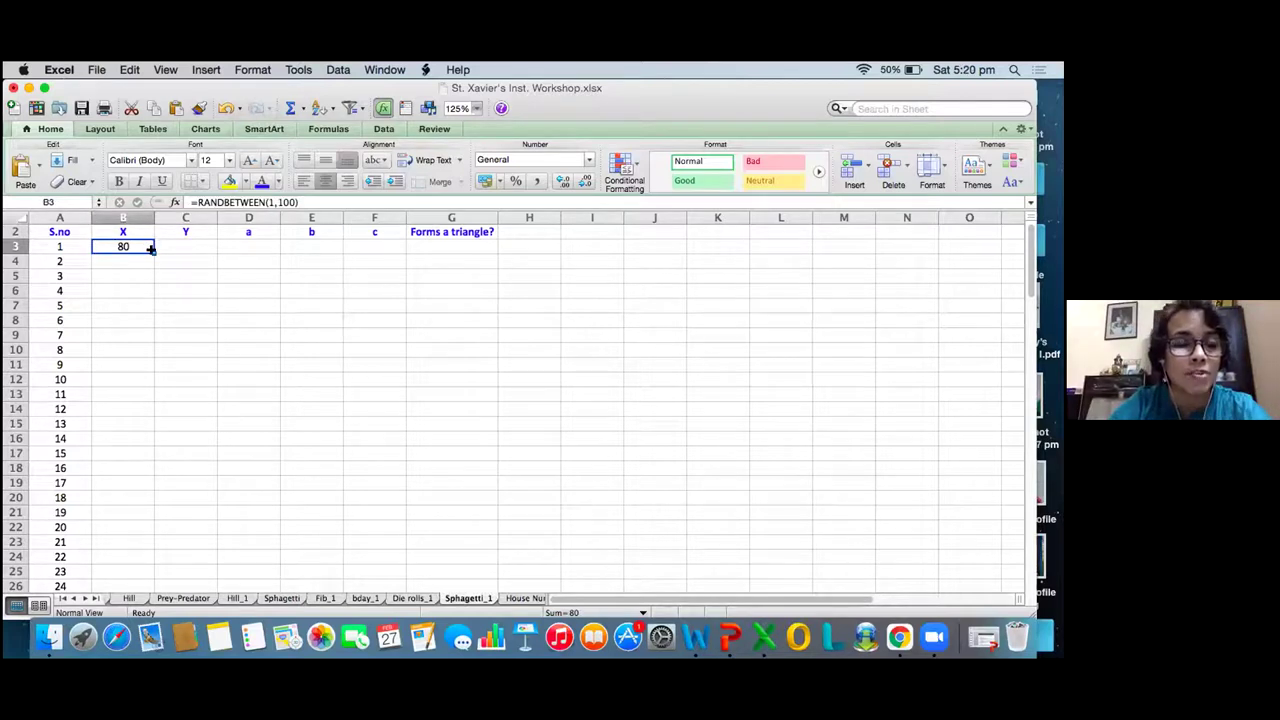
pyautogui.moveTo(150, 249); pyautogui.dragTo(194, 248)
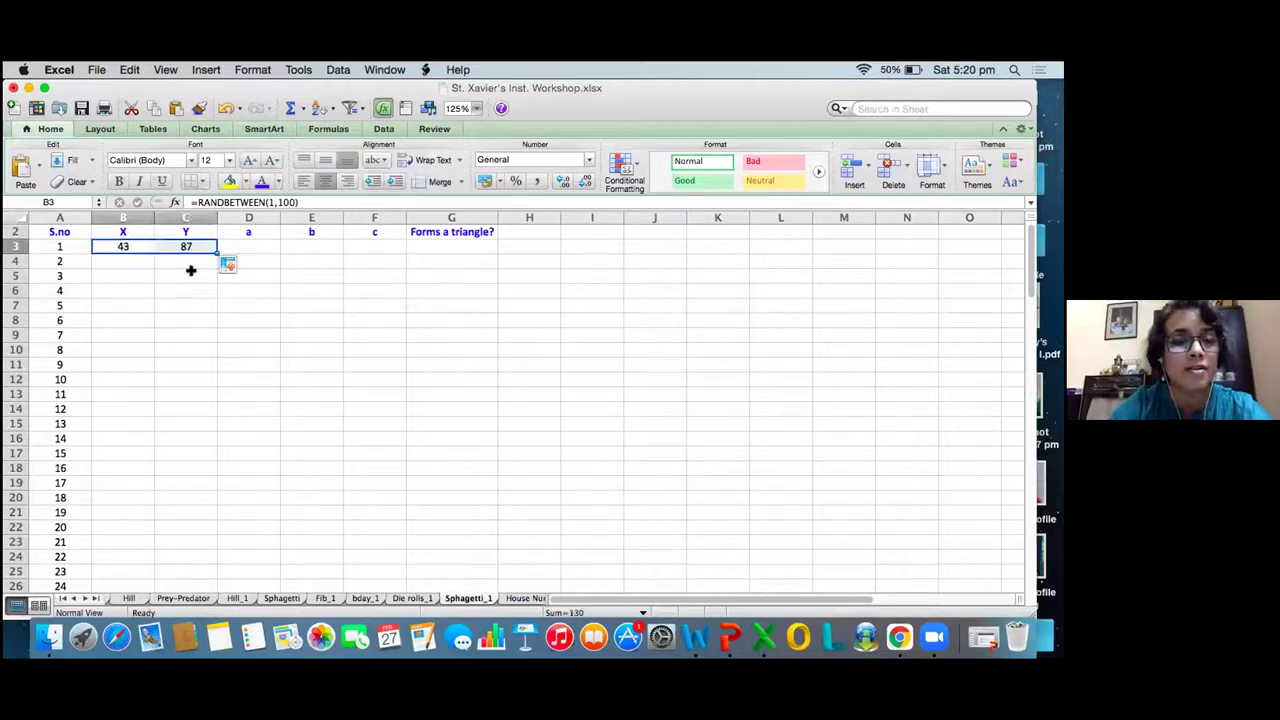
pyautogui.click(125, 247)
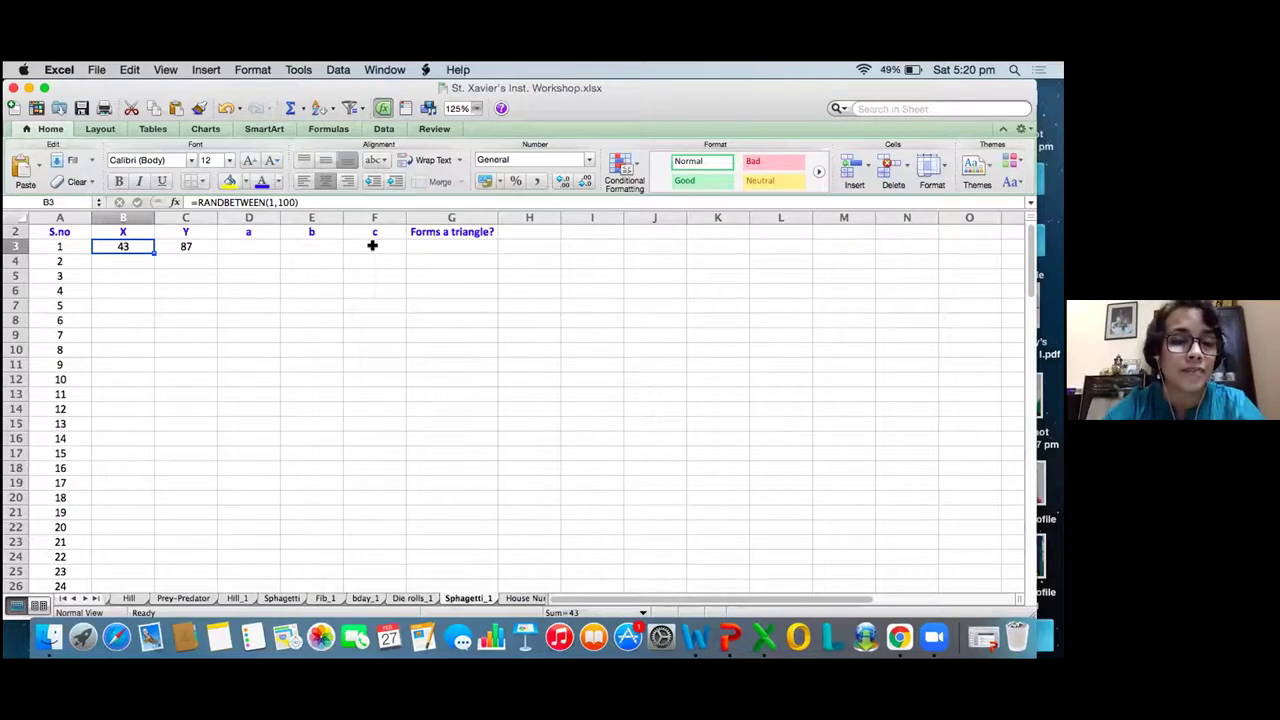
# - Enter the formula =IF(B3<=C3,B3,C3) in D3 to calculate side a as the smaller of X and Y
pyautogui.click(239, 244)
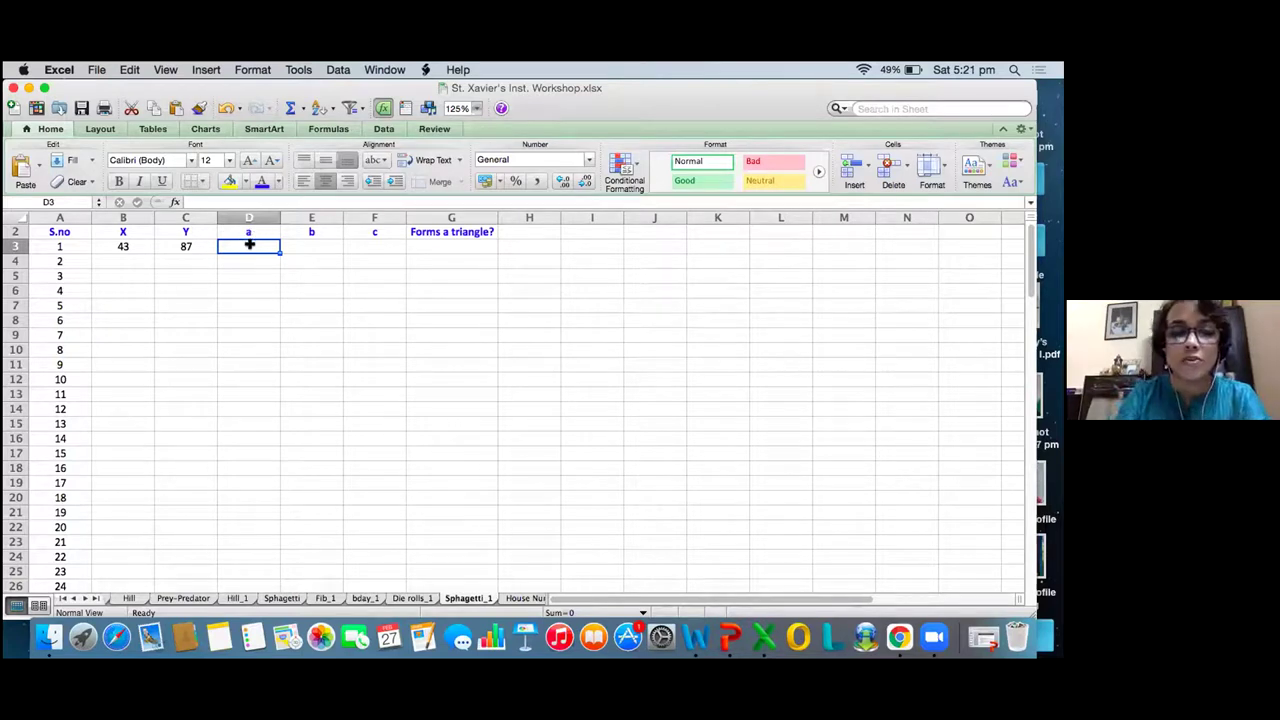
pyautogui.write('=')
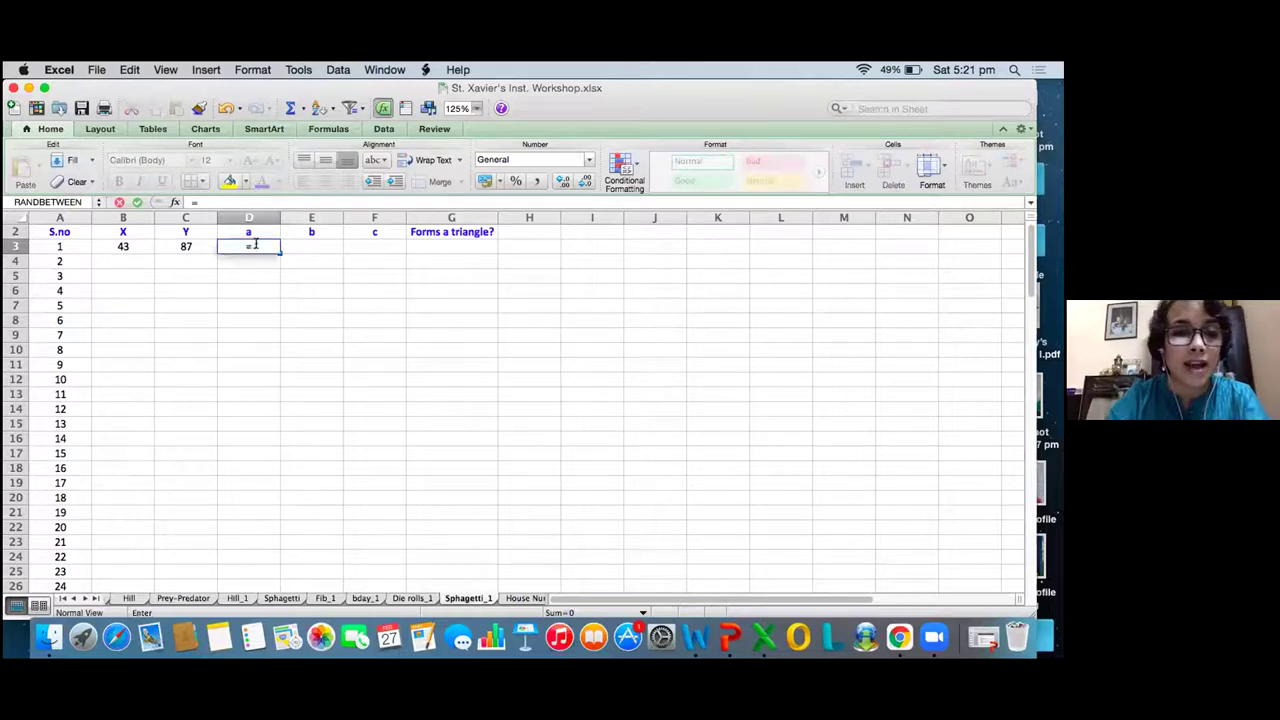
pyautogui.write('IF')
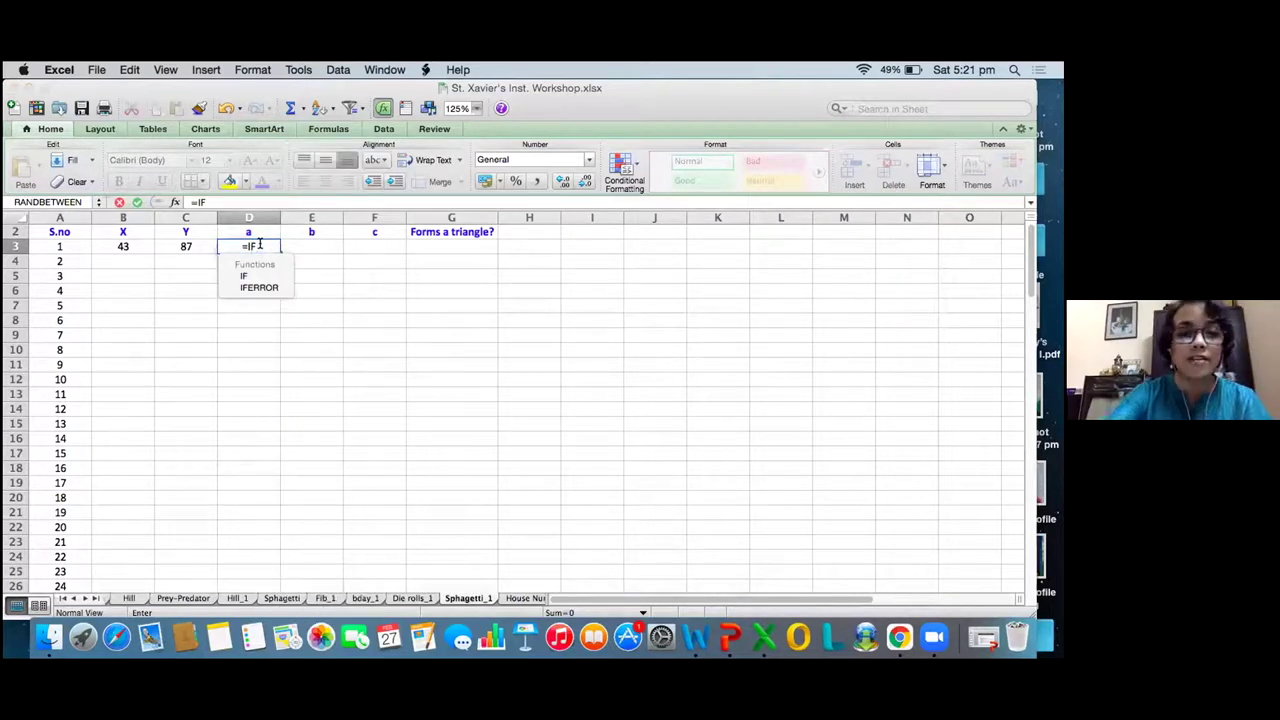
pyautogui.click(254, 240)
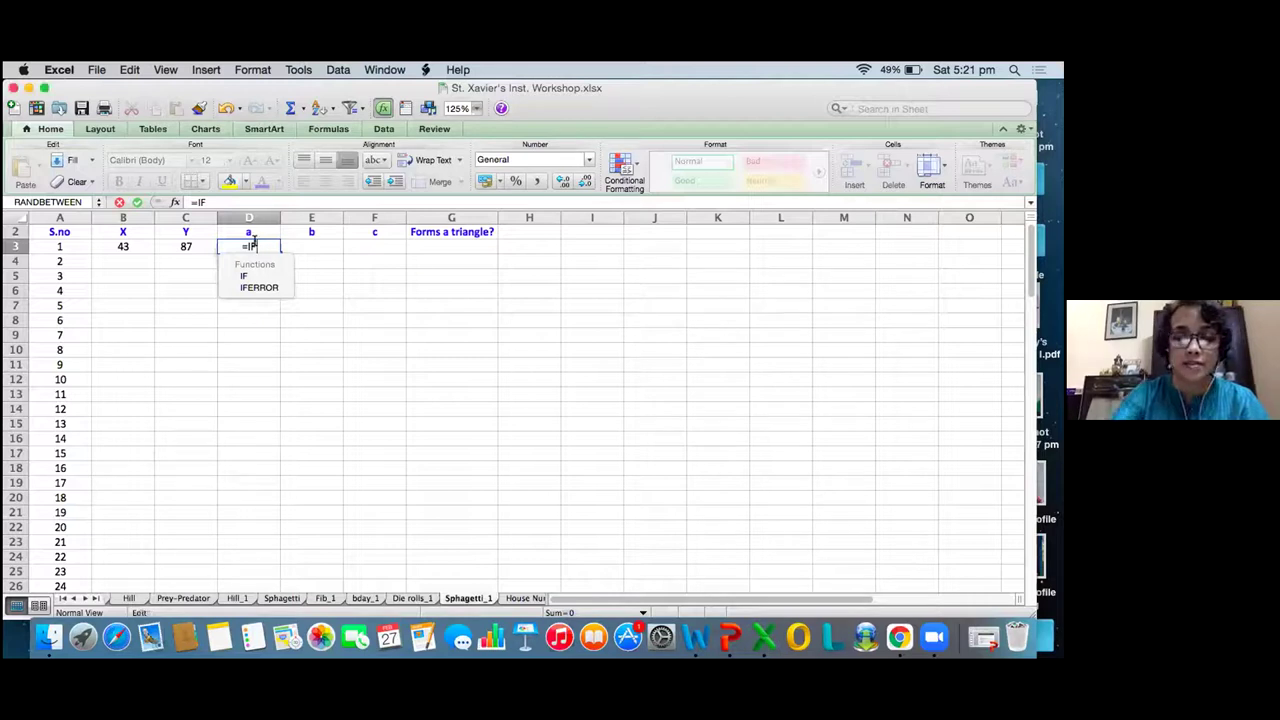
pyautogui.write('(')
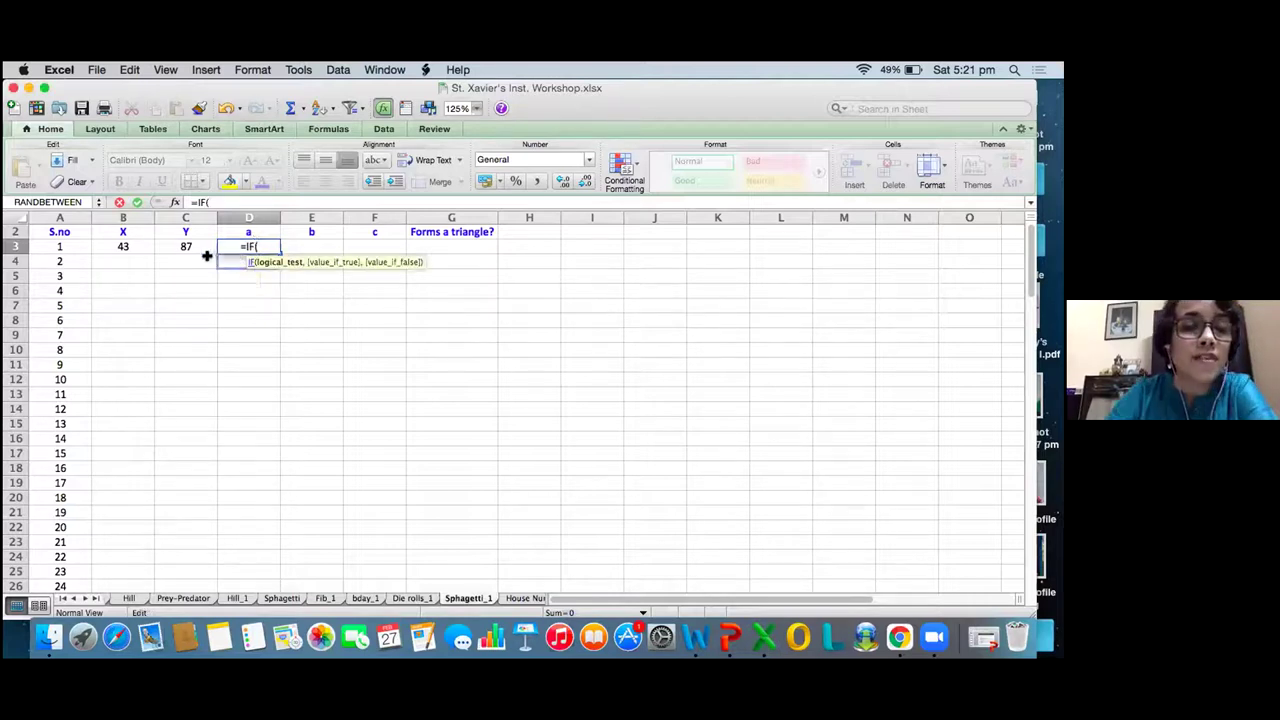
pyautogui.click(135, 246)
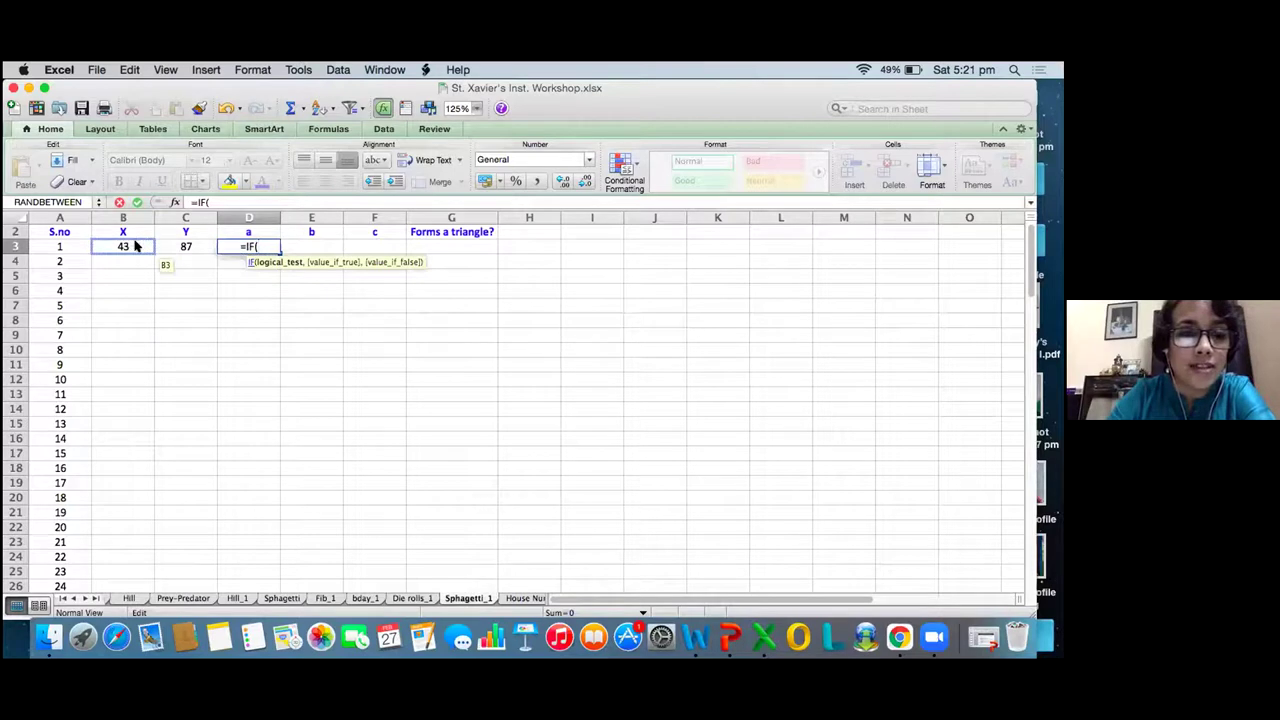
pyautogui.write('<')
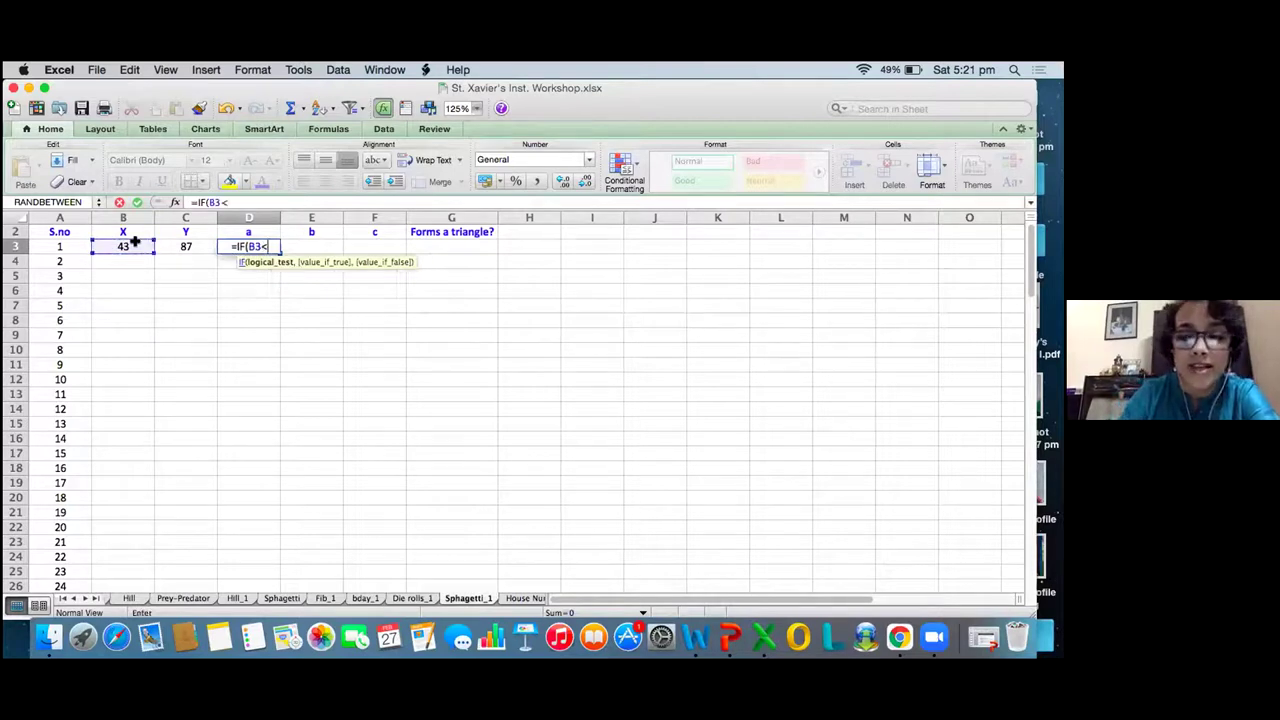
pyautogui.write('=')
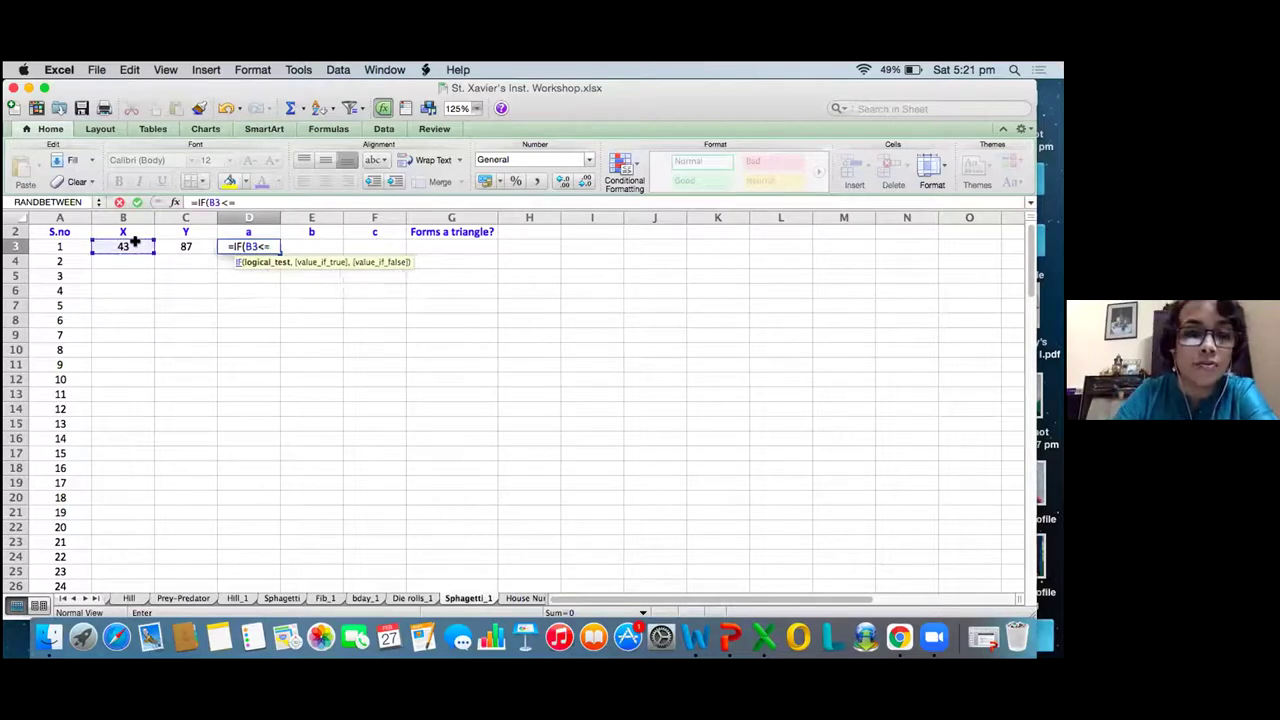
pyautogui.click(171, 246)
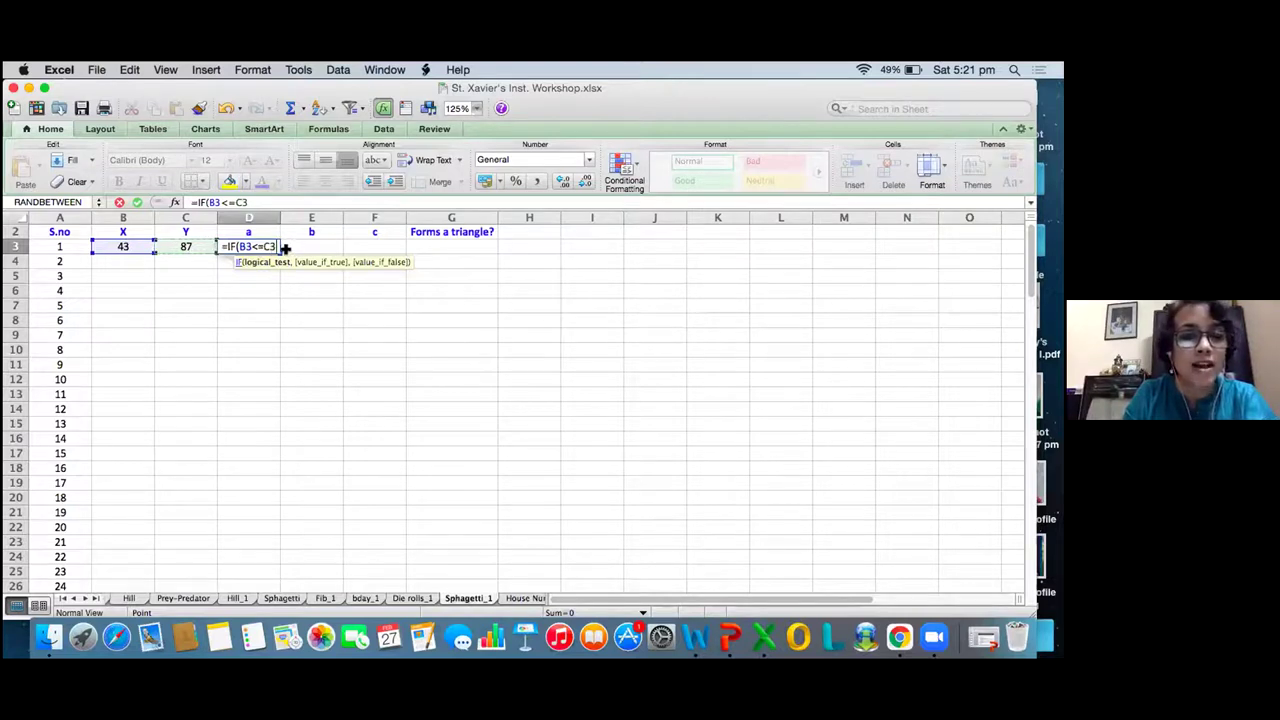
pyautogui.write(',')
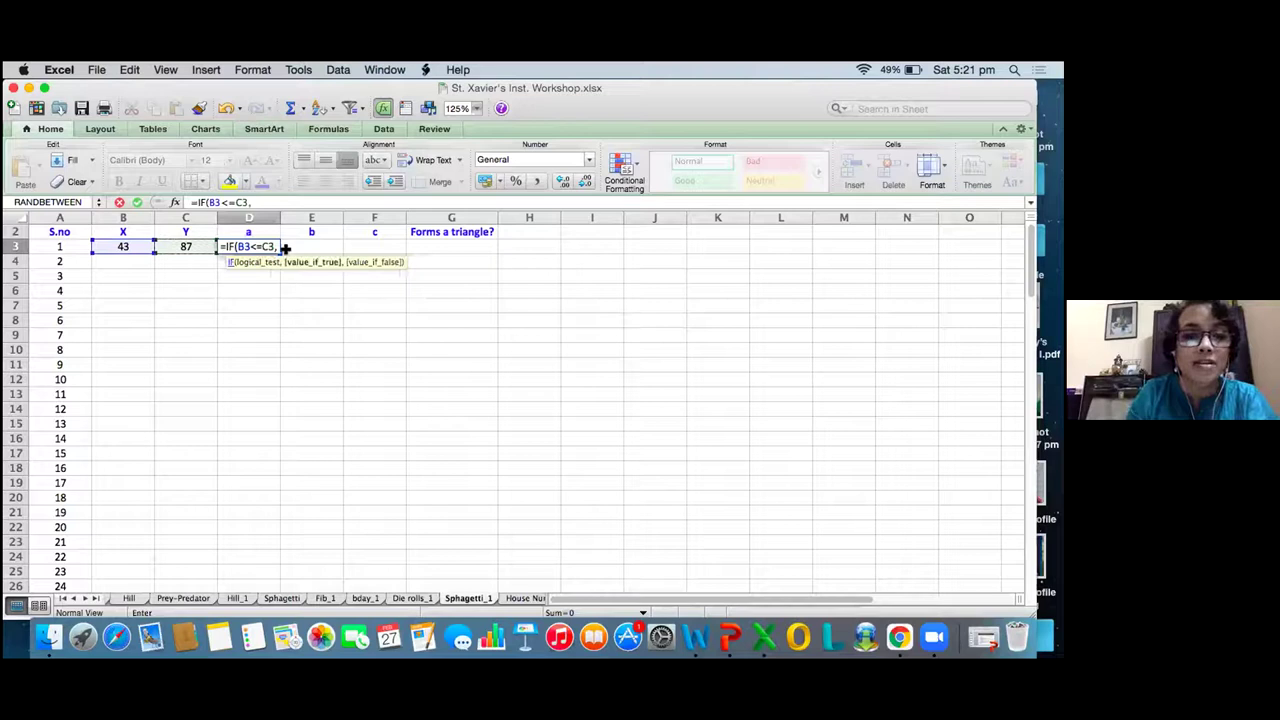
pyautogui.click(120, 246)
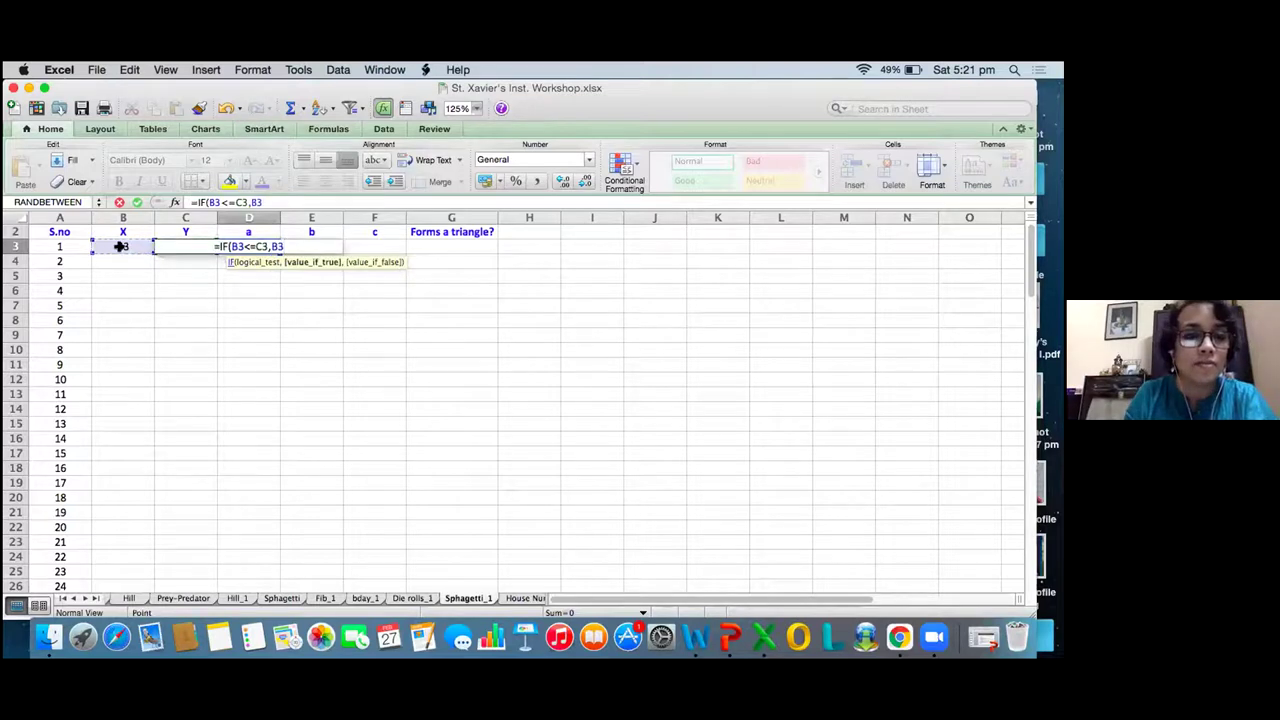
pyautogui.write(',')
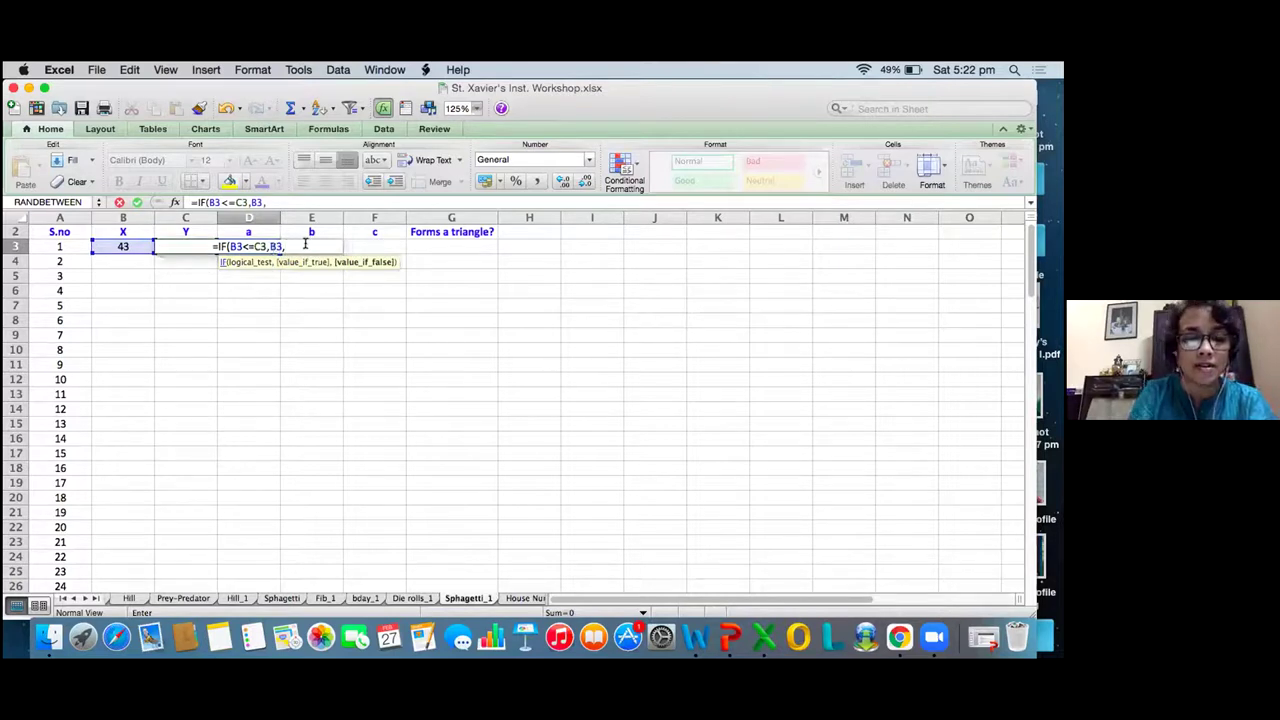
pyautogui.write('C3')
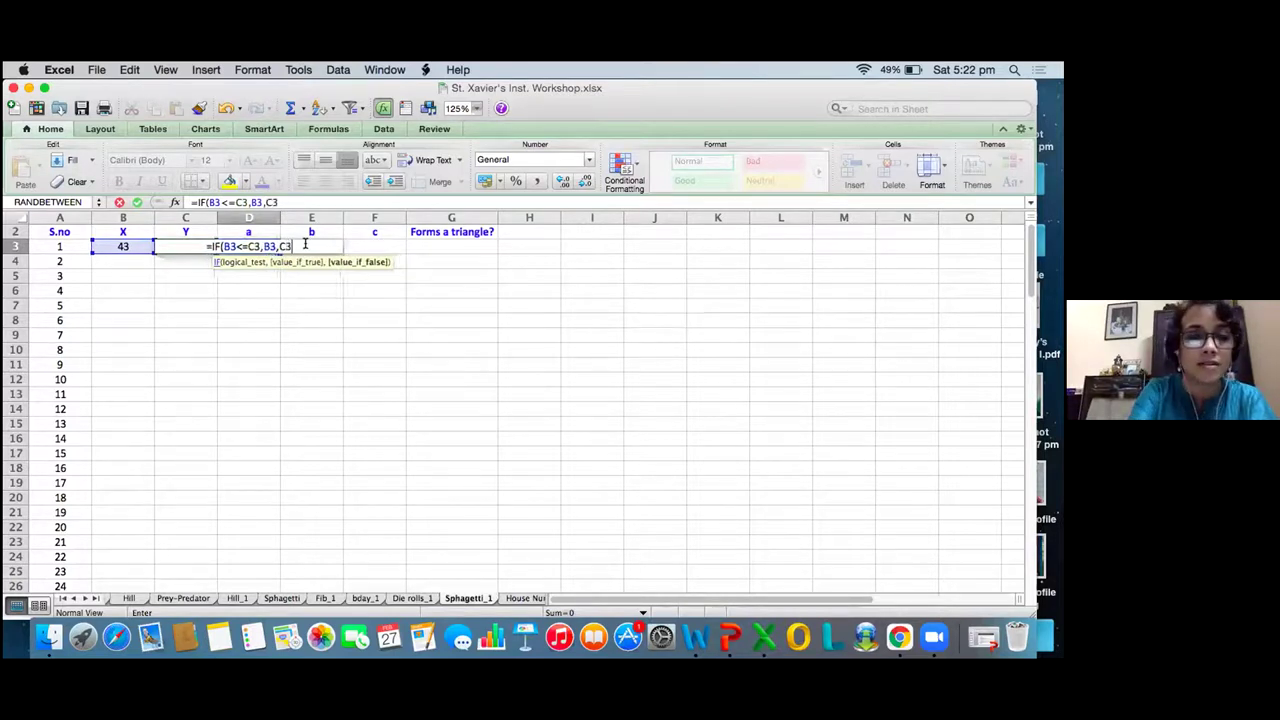
pyautogui.write(')')
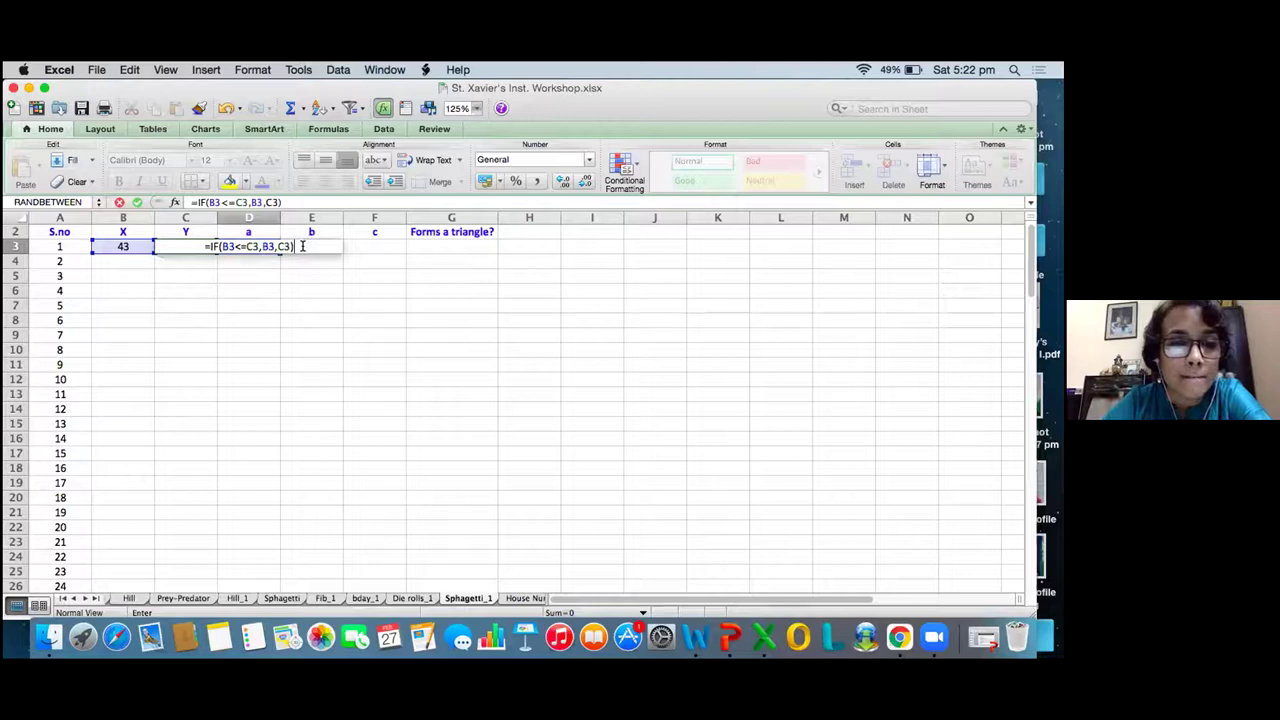
pyautogui.press('Return')
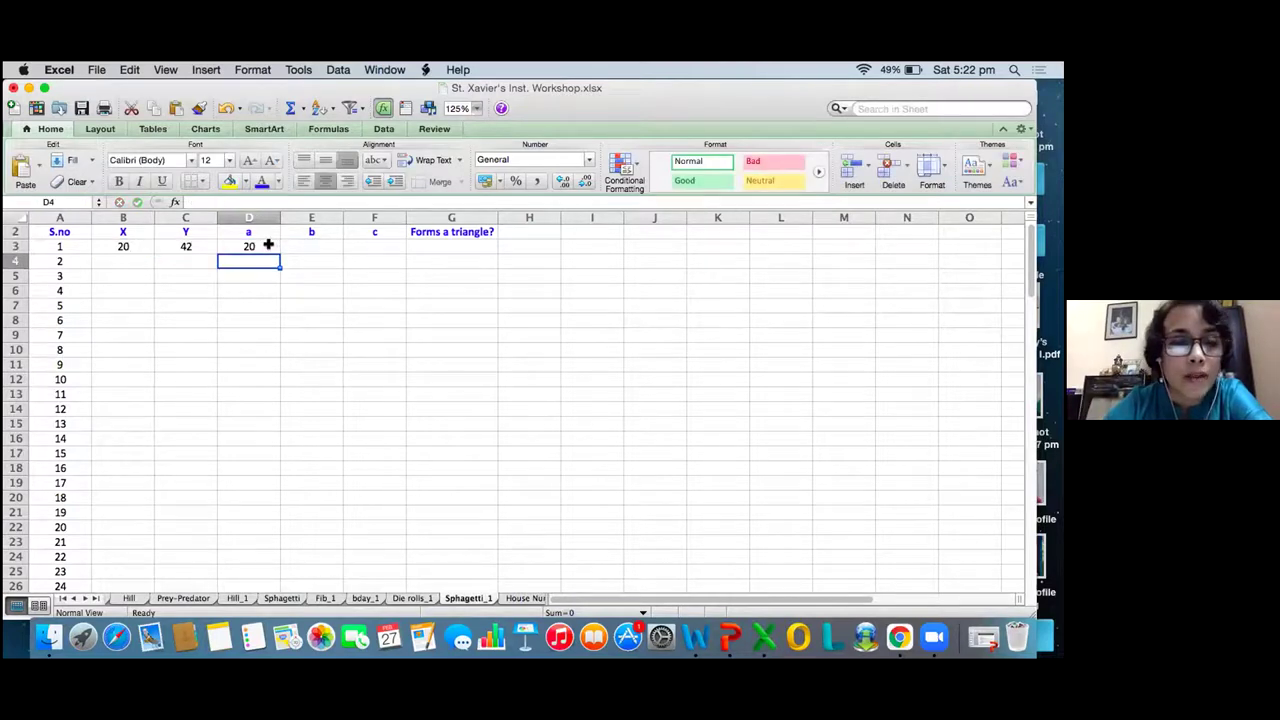
# - Fill the random-number formula from B3 down the X column alongside the serial numbers
pyautogui.click(139, 241)
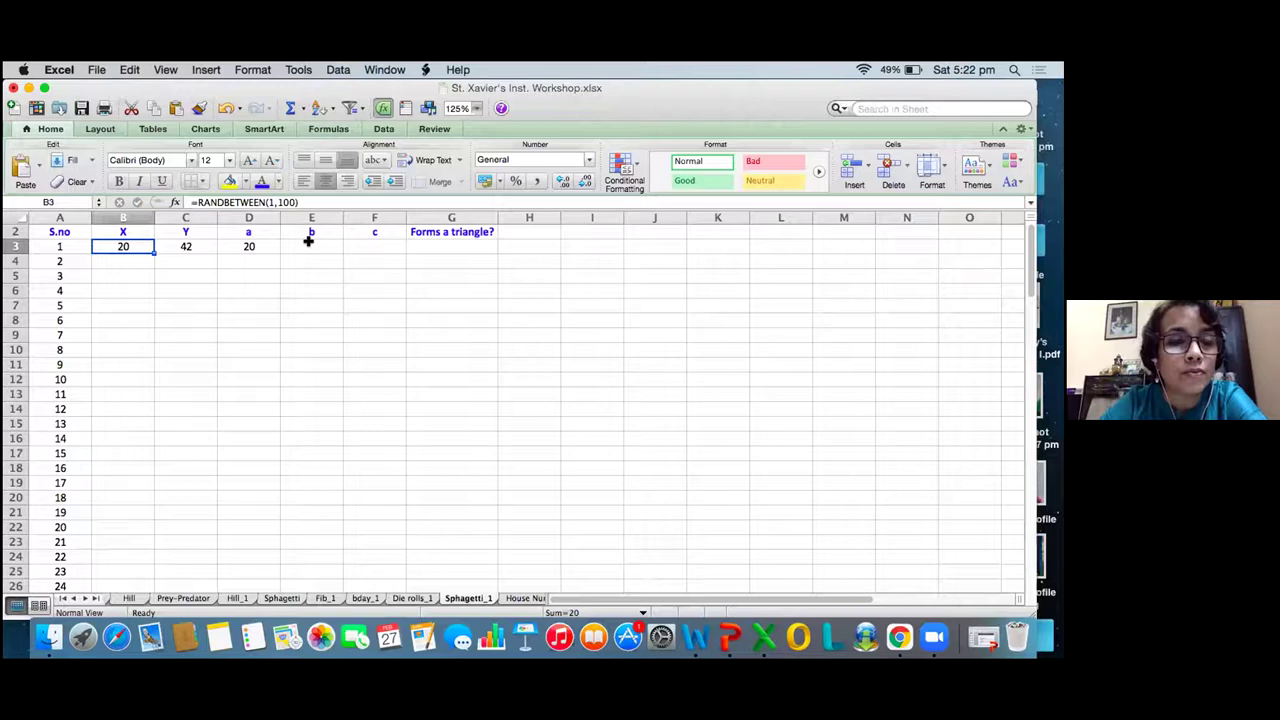
pyautogui.click(249, 244)
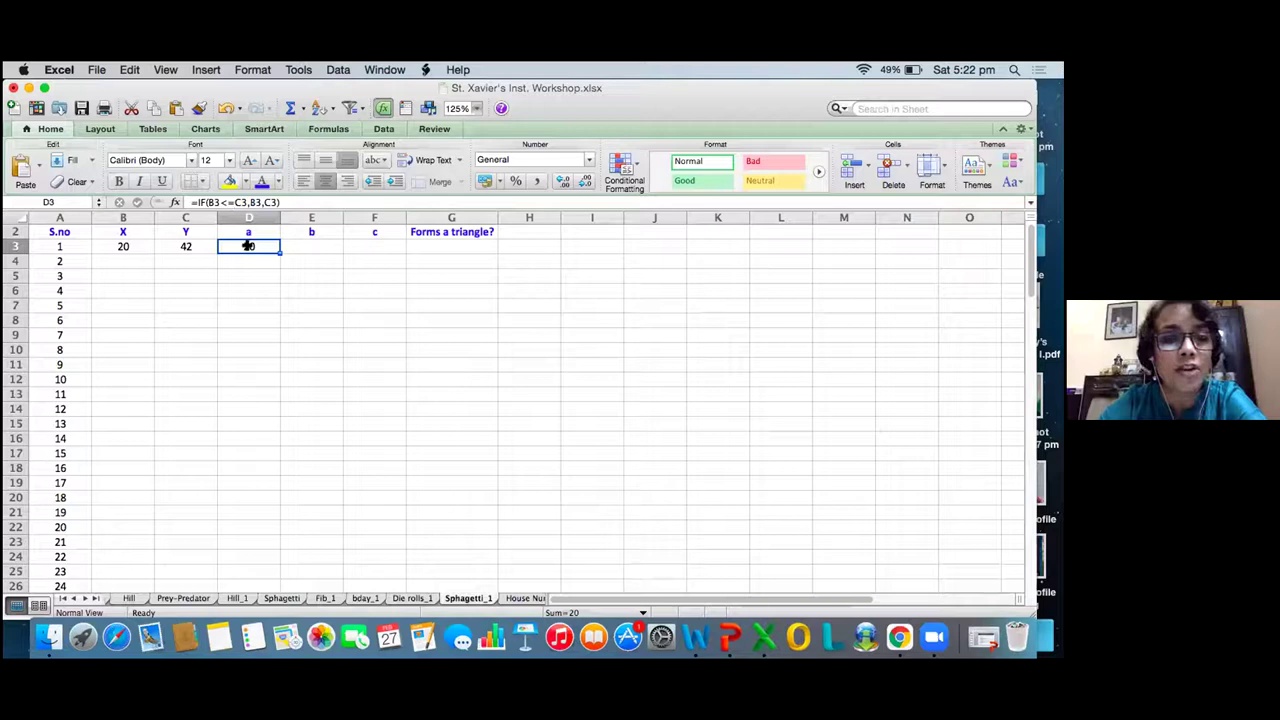
pyautogui.click(148, 247)
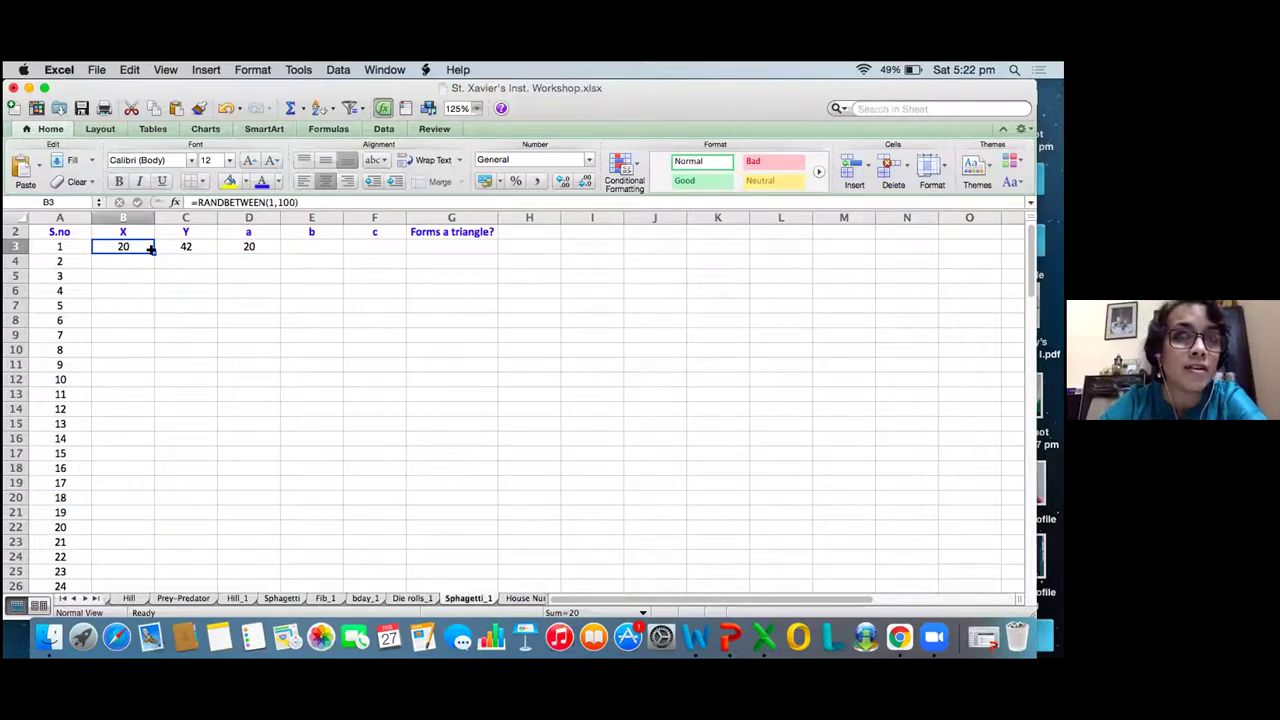
pyautogui.doubleClick(151, 249)
pyautogui.click(150, 248)
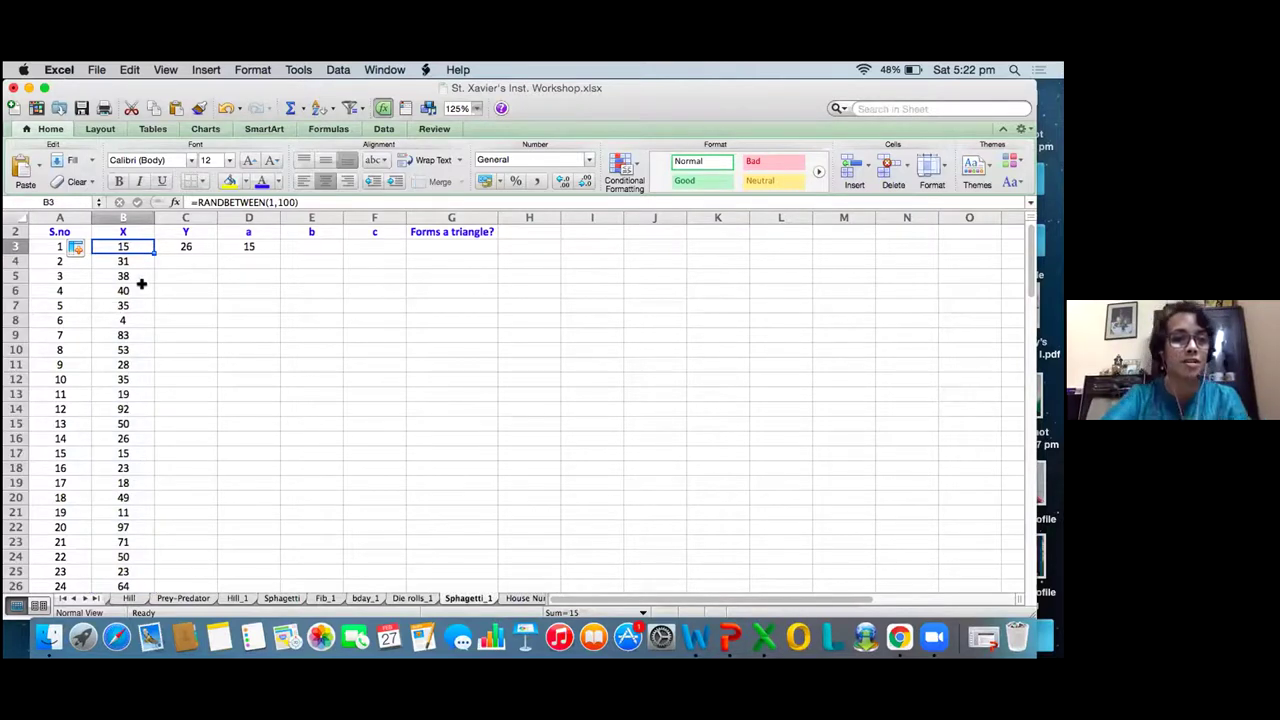
# - Review the row 3 cells for X, Y and side a, ending on the empty side b cell
pyautogui.moveTo(147, 248); pyautogui.dragTo(213, 250)
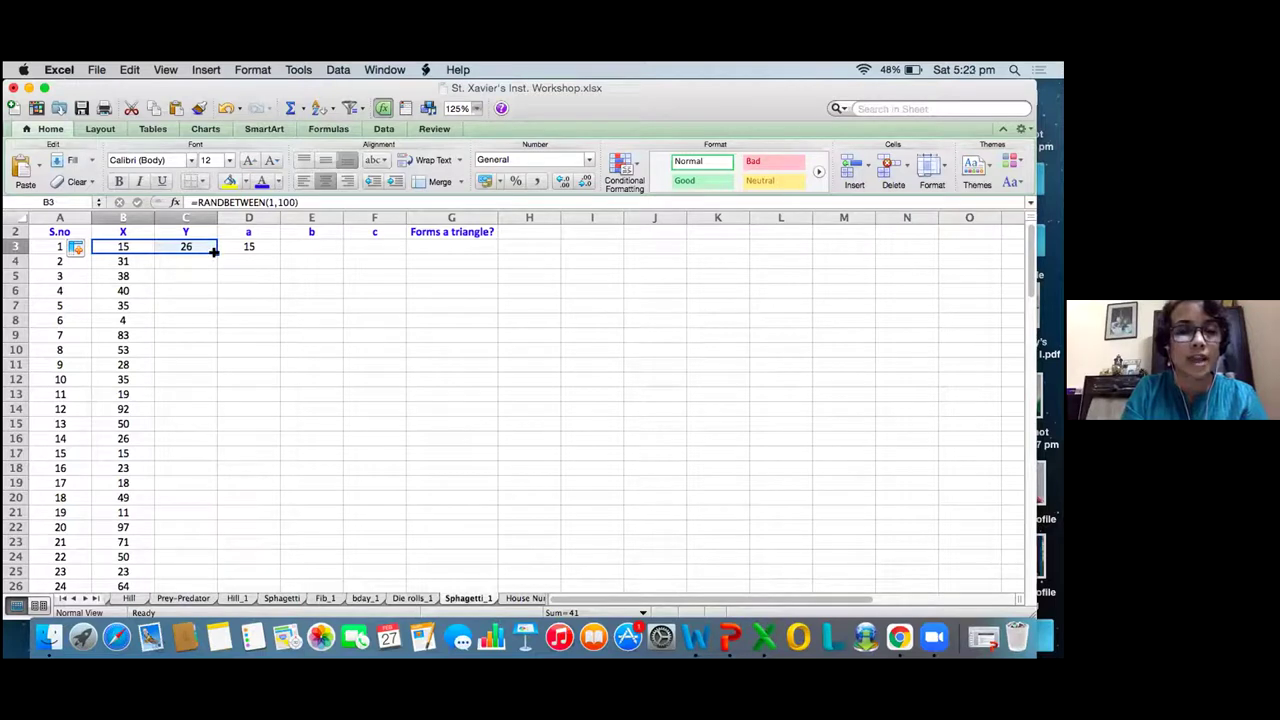
pyautogui.click(177, 289)
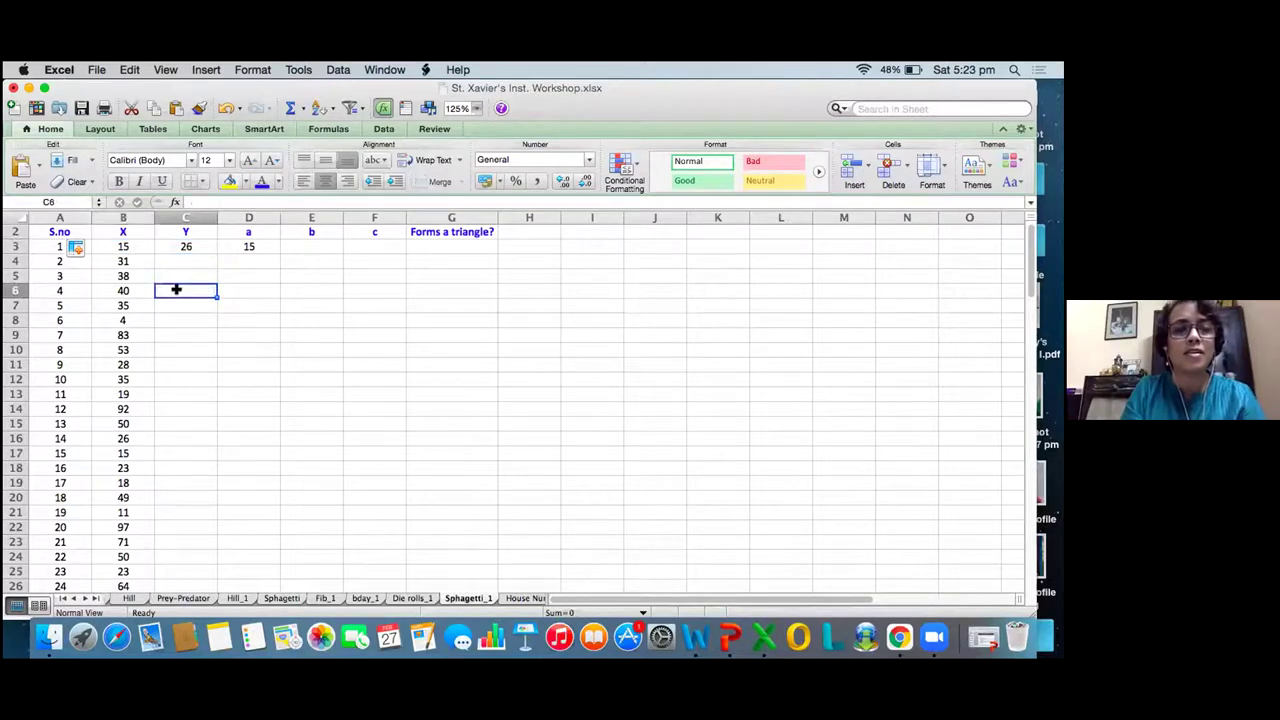
pyautogui.click(139, 245)
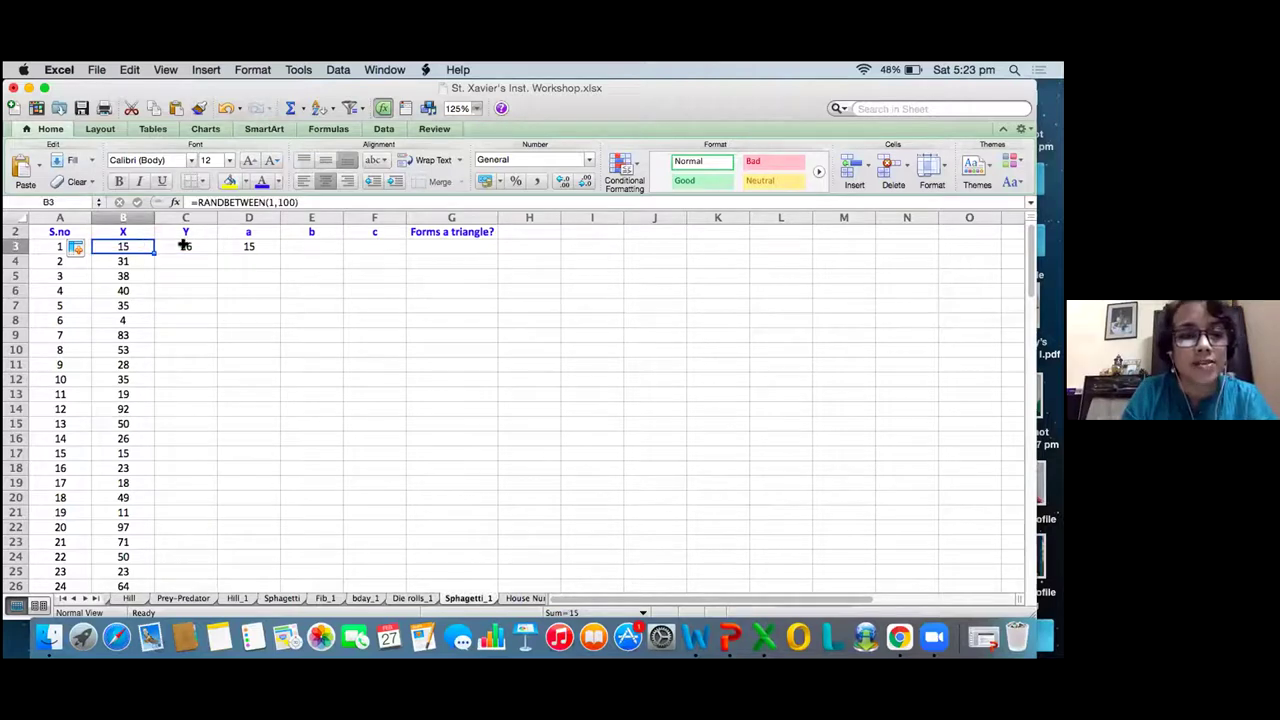
pyautogui.click(193, 245)
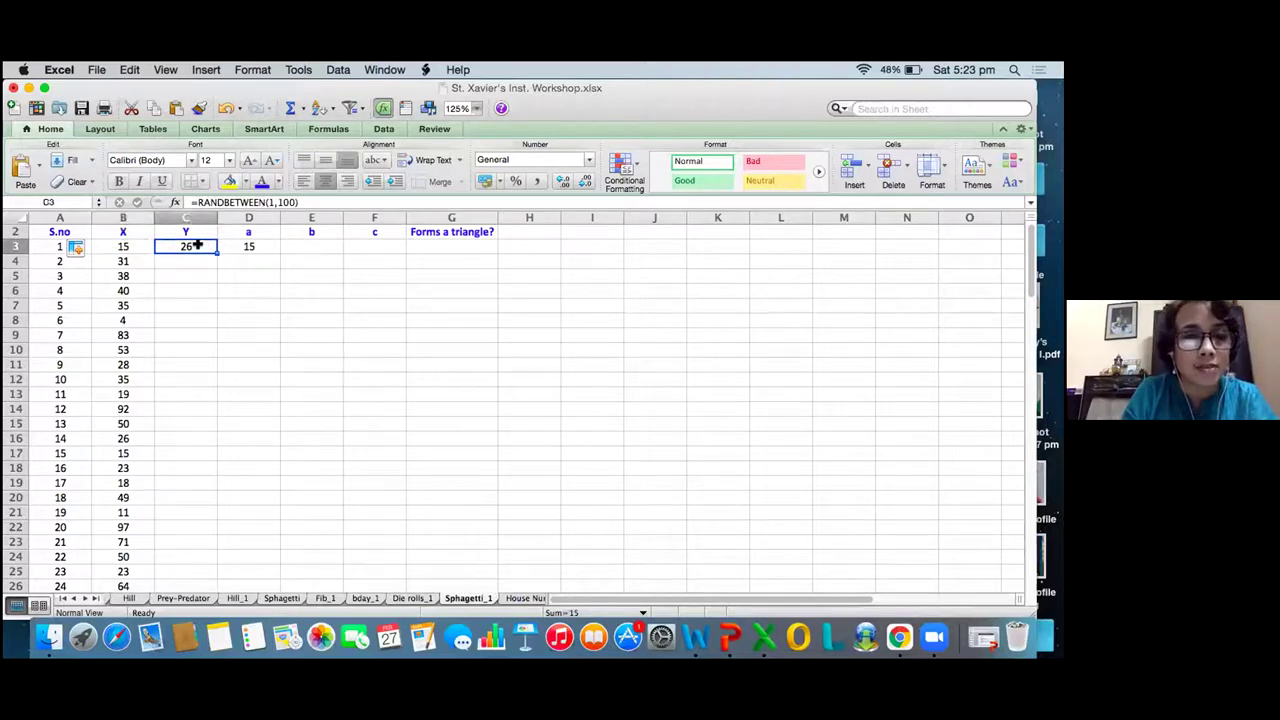
pyautogui.click(249, 246)
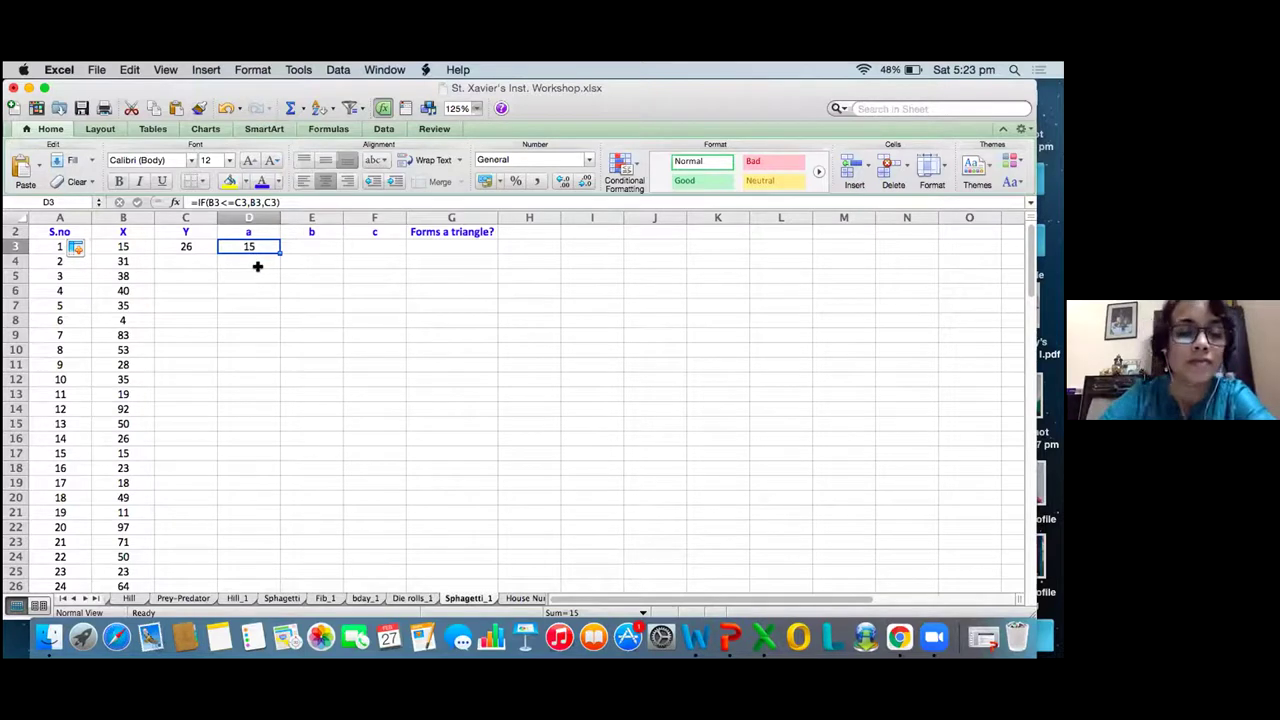
pyautogui.click(306, 245)
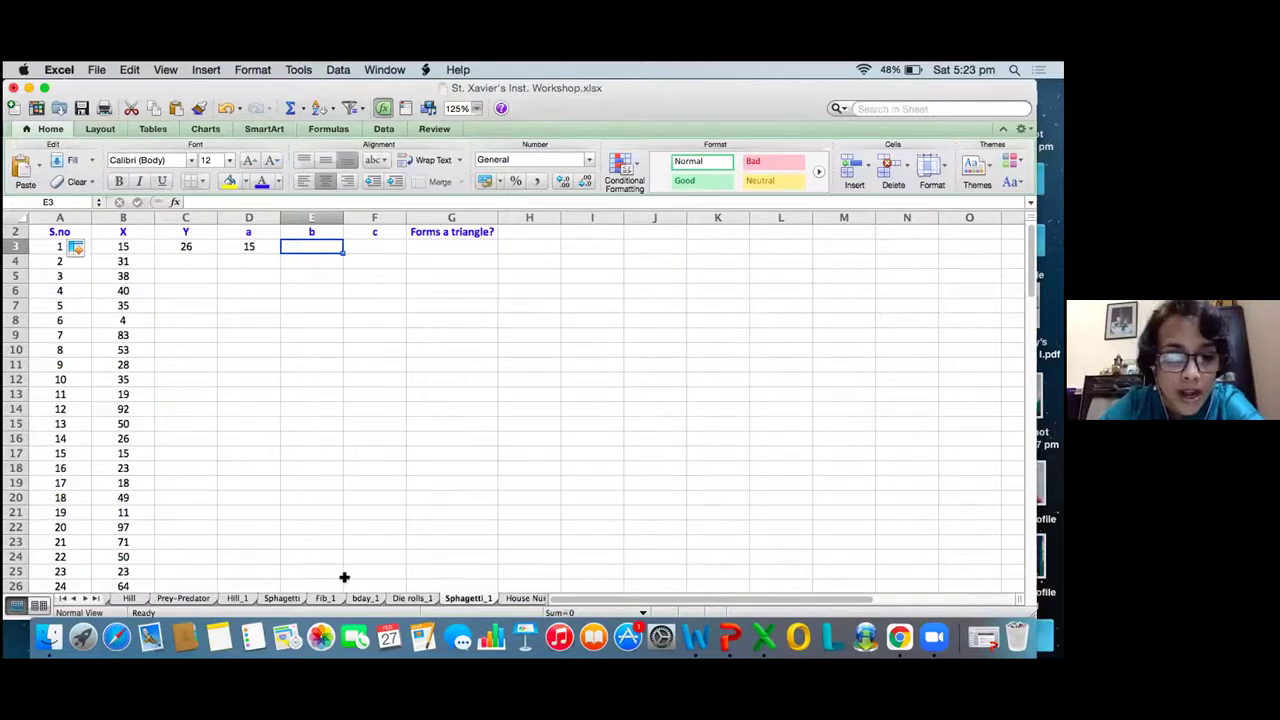
# - On the Sphagetti sheet, change the font colour of the first X and Y values in B2:C2 to red
pyautogui.click(281, 598)
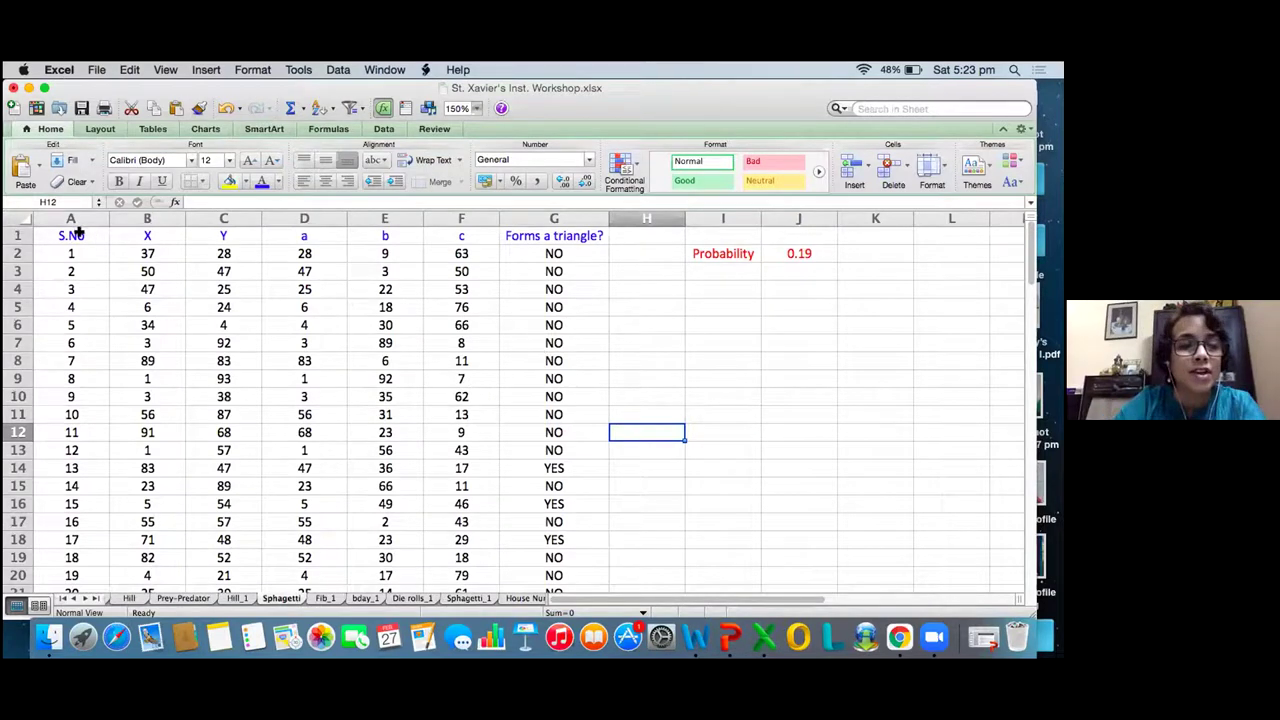
pyautogui.click(157, 252)
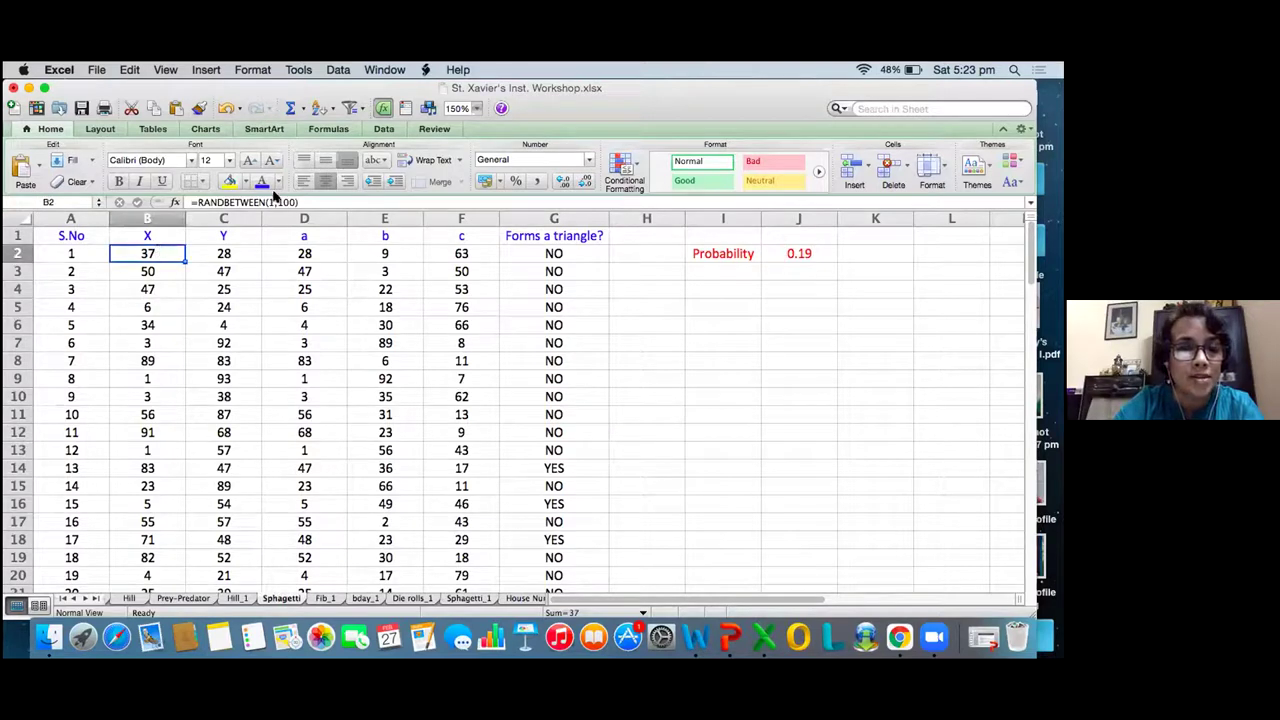
pyautogui.click(201, 253)
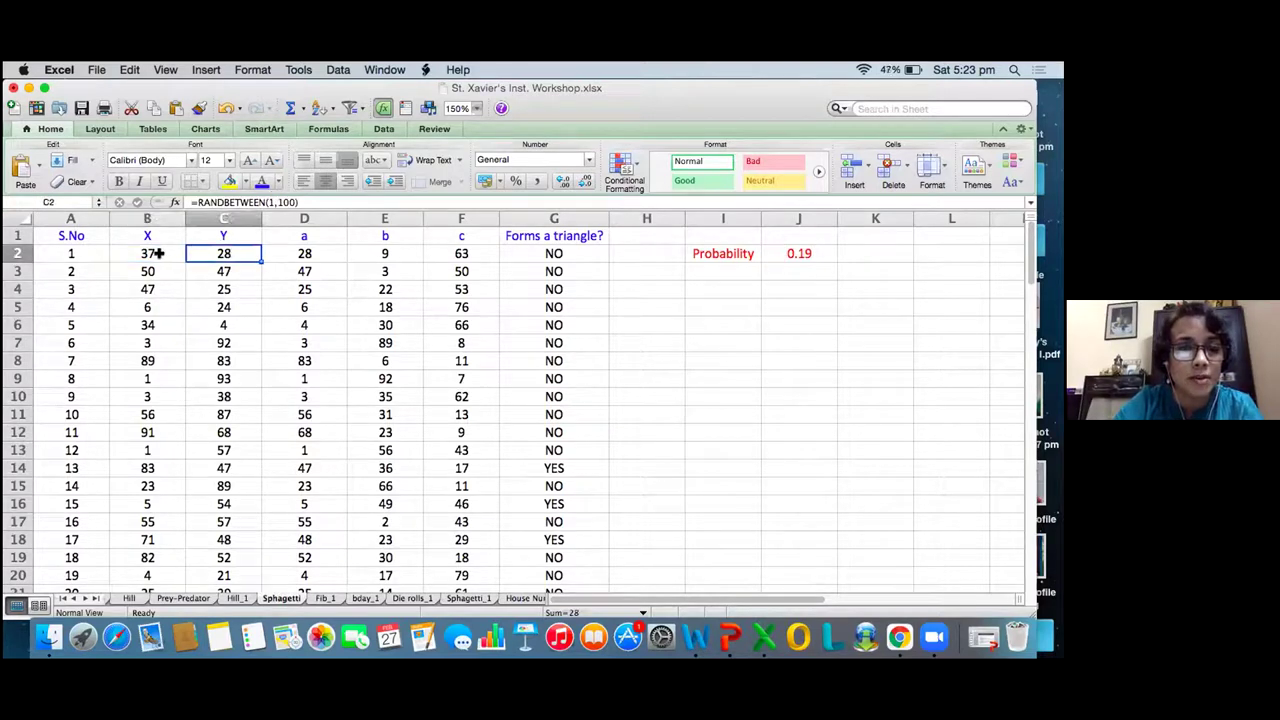
pyautogui.click(157, 253)
pyautogui.keyDown('shift'); pyautogui.click(226, 253); pyautogui.keyUp('shift')
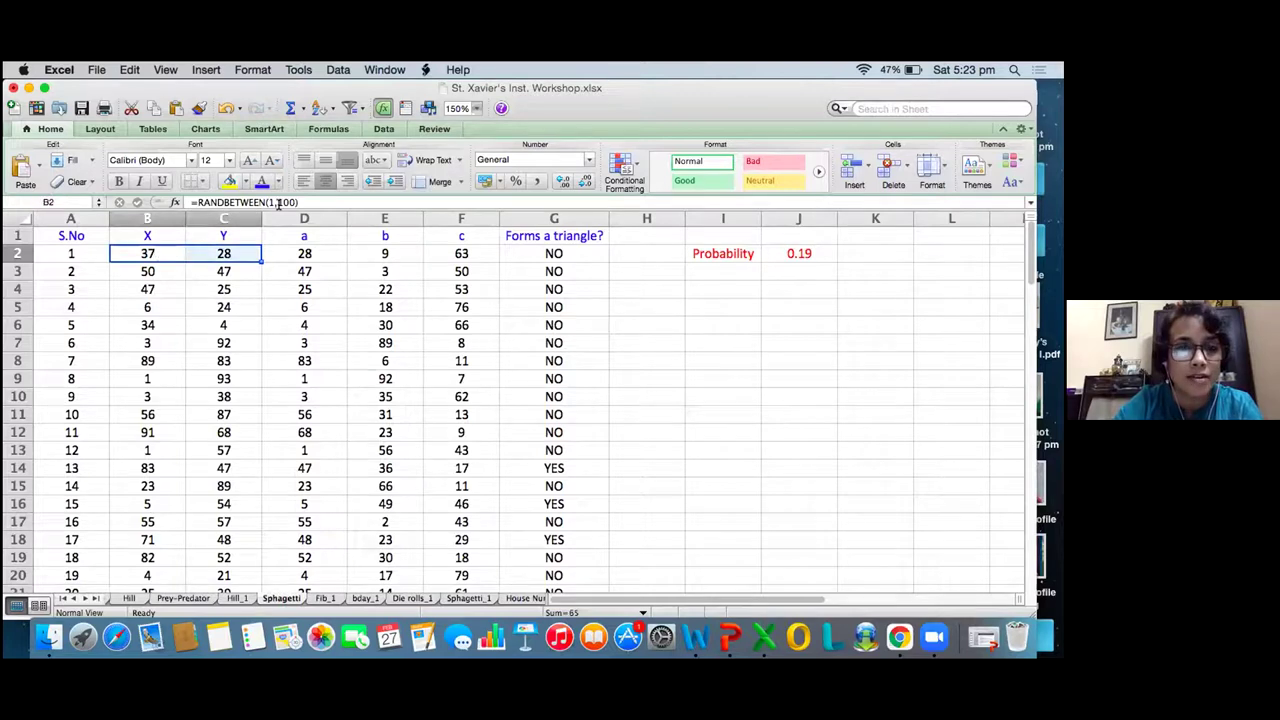
pyautogui.click(278, 182)
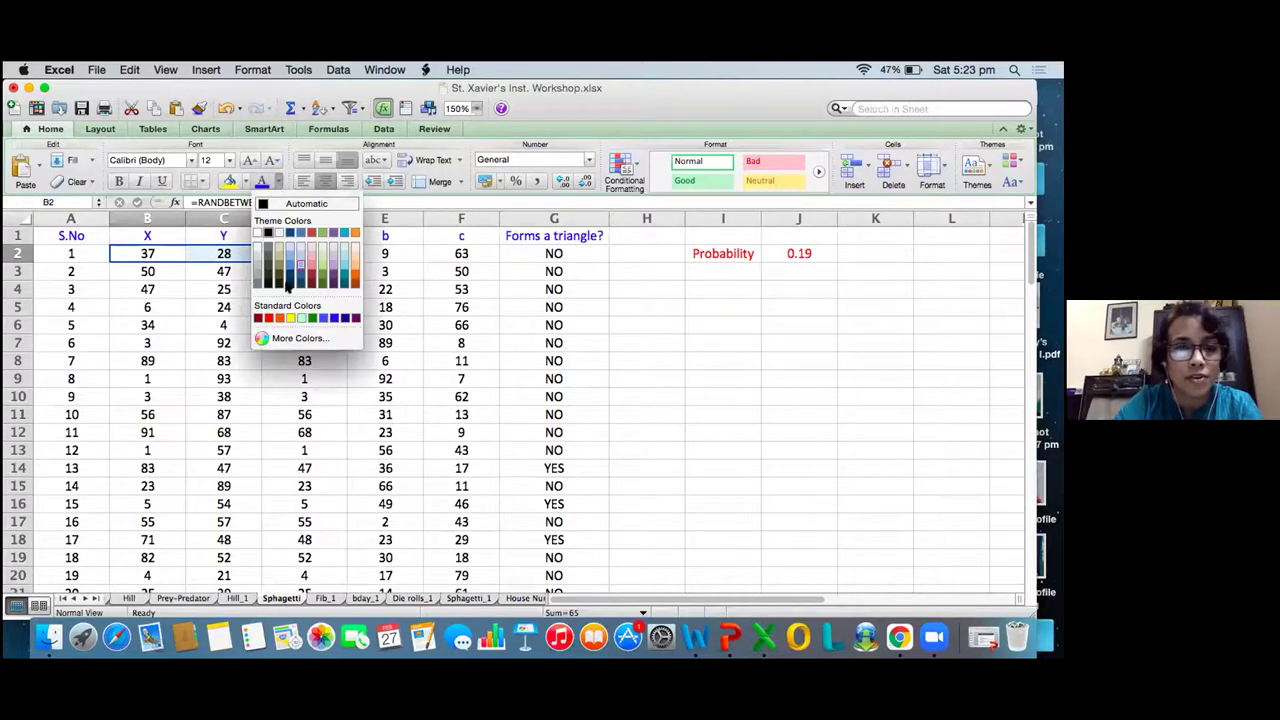
pyautogui.click(268, 318)
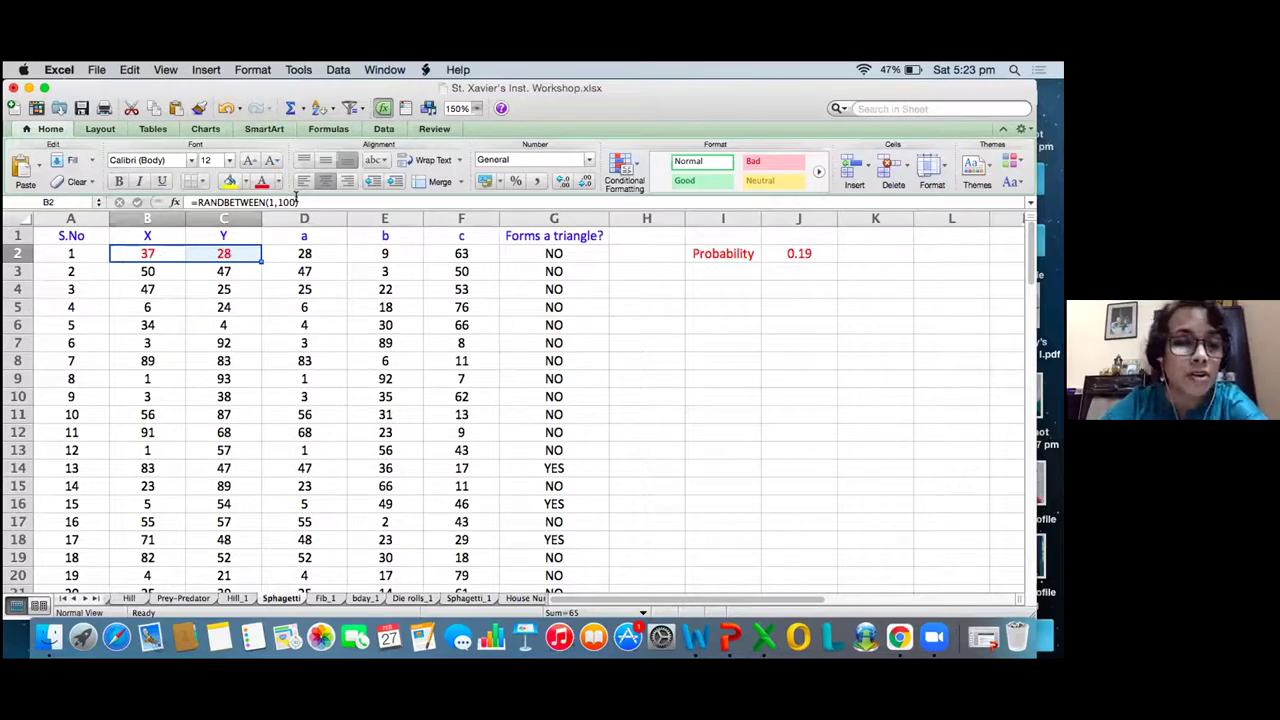
# - Examine the row 2 formulas for Y, the triangle check, side a and side b on the Sphagetti sheet
pyautogui.click(235, 250)
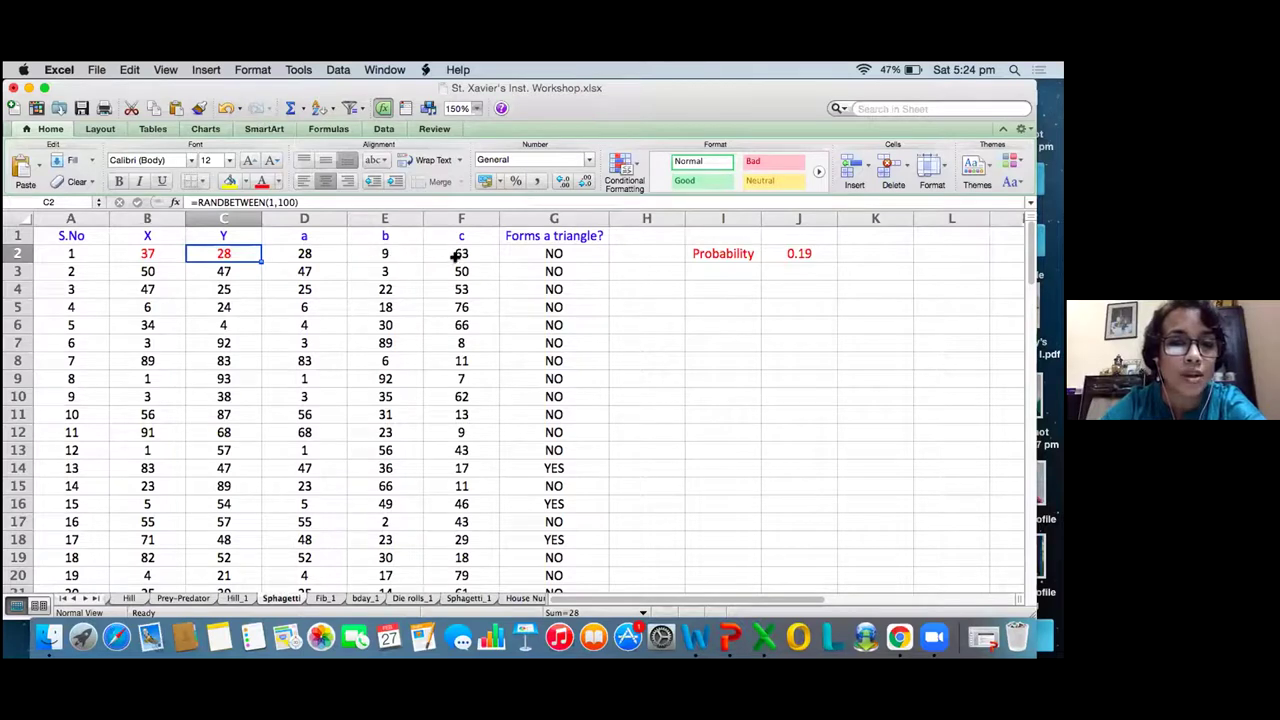
pyautogui.click(542, 253)
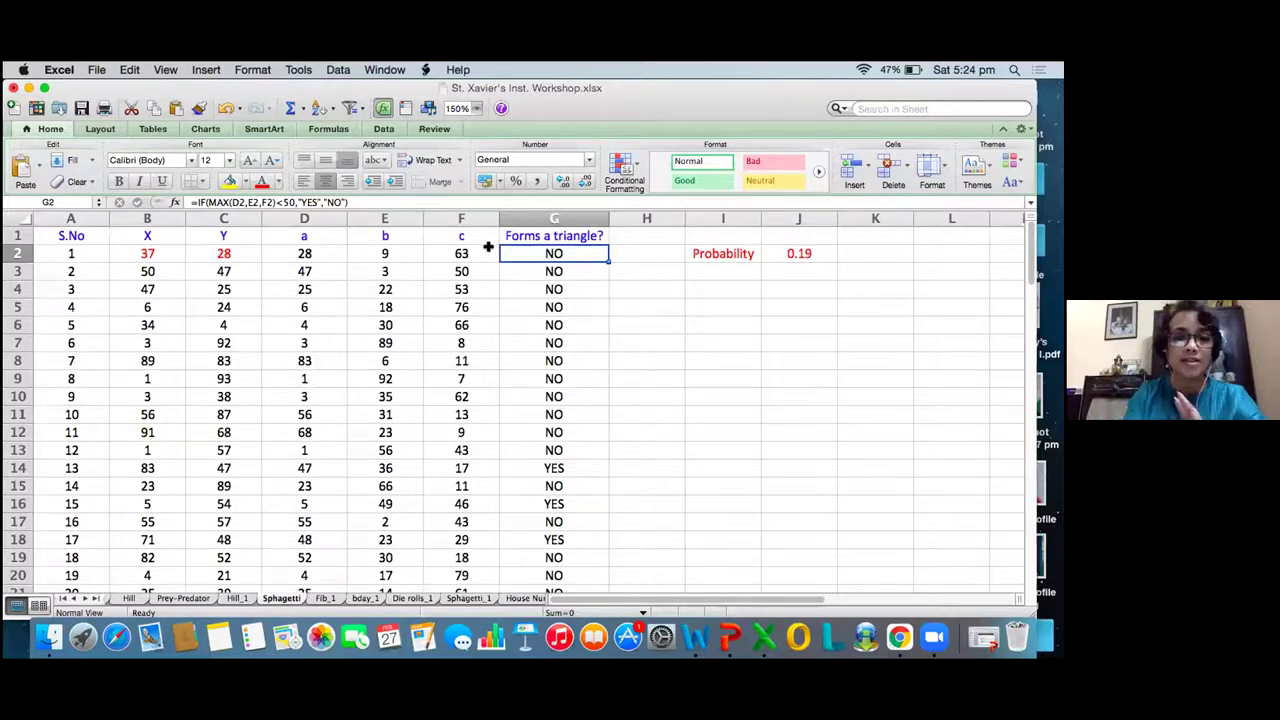
pyautogui.click(304, 250)
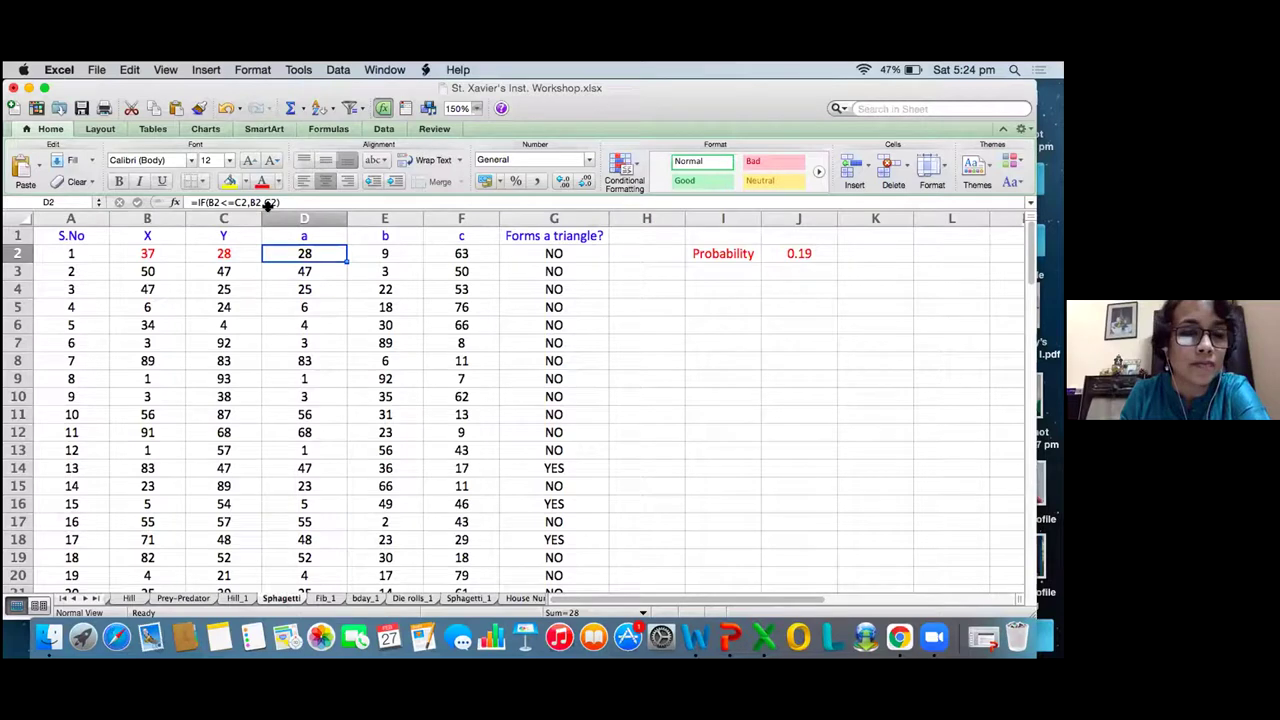
pyautogui.click(368, 253)
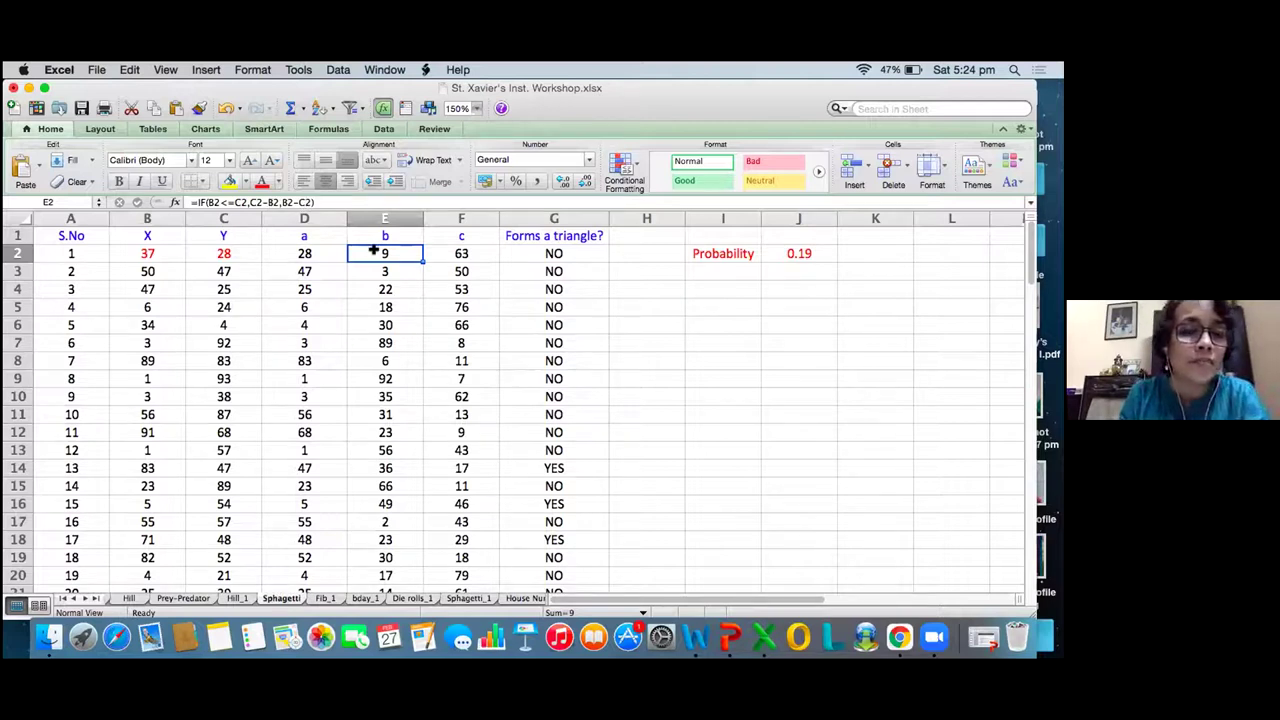
# - Examine the row 2 formulas for side c and the triangle check, and the row 3 Y and side a formulas on Sphagetti_1
pyautogui.click(456, 254)
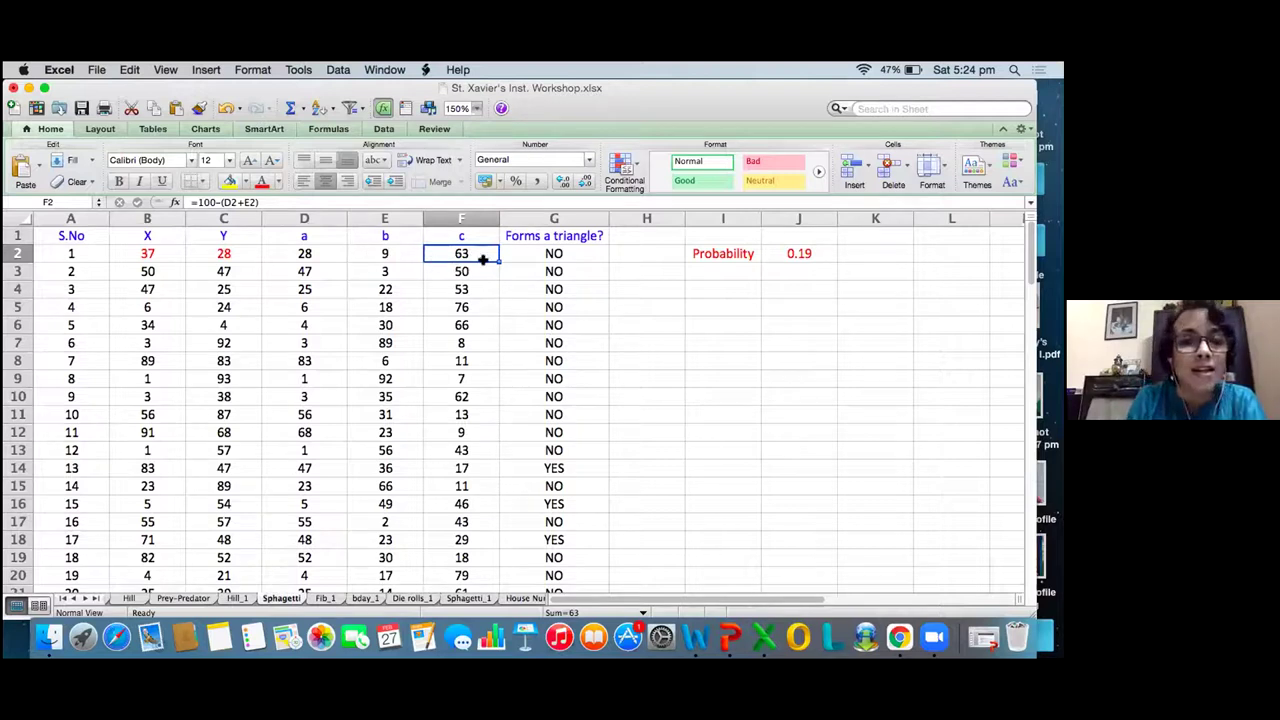
pyautogui.click(527, 253)
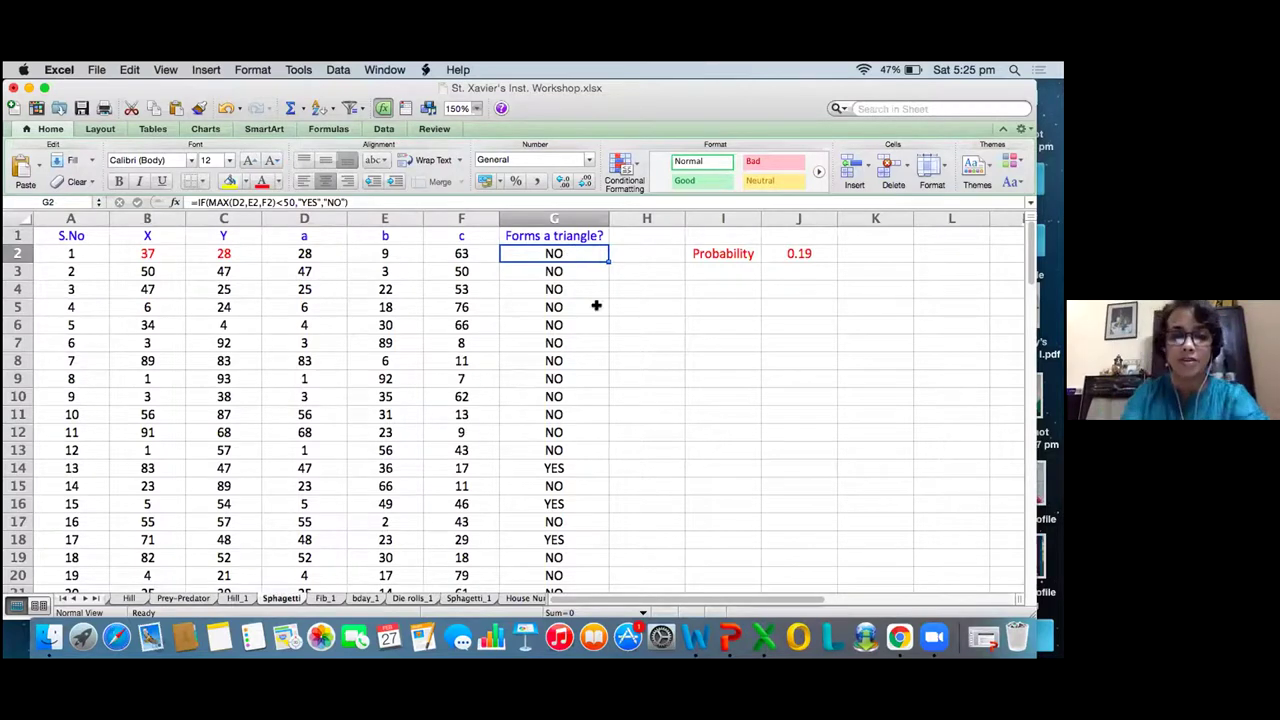
pyautogui.click(470, 598)
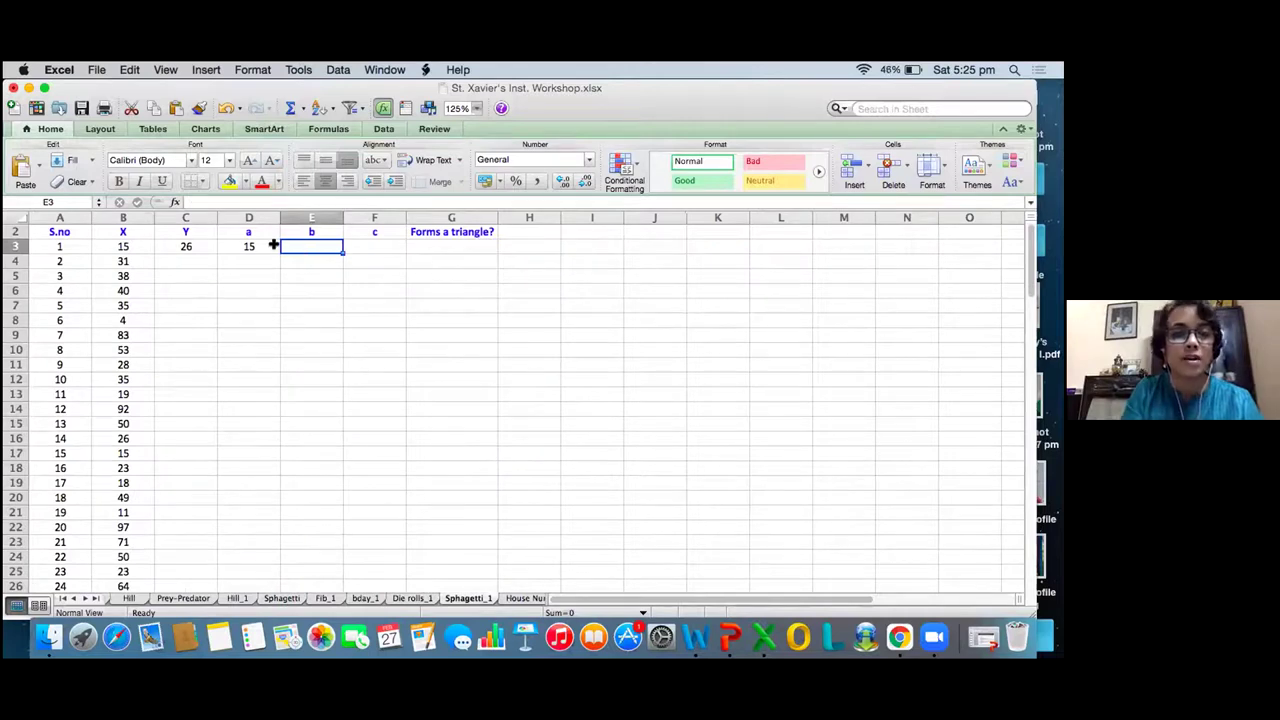
pyautogui.click(195, 242)
pyautogui.click(256, 246)
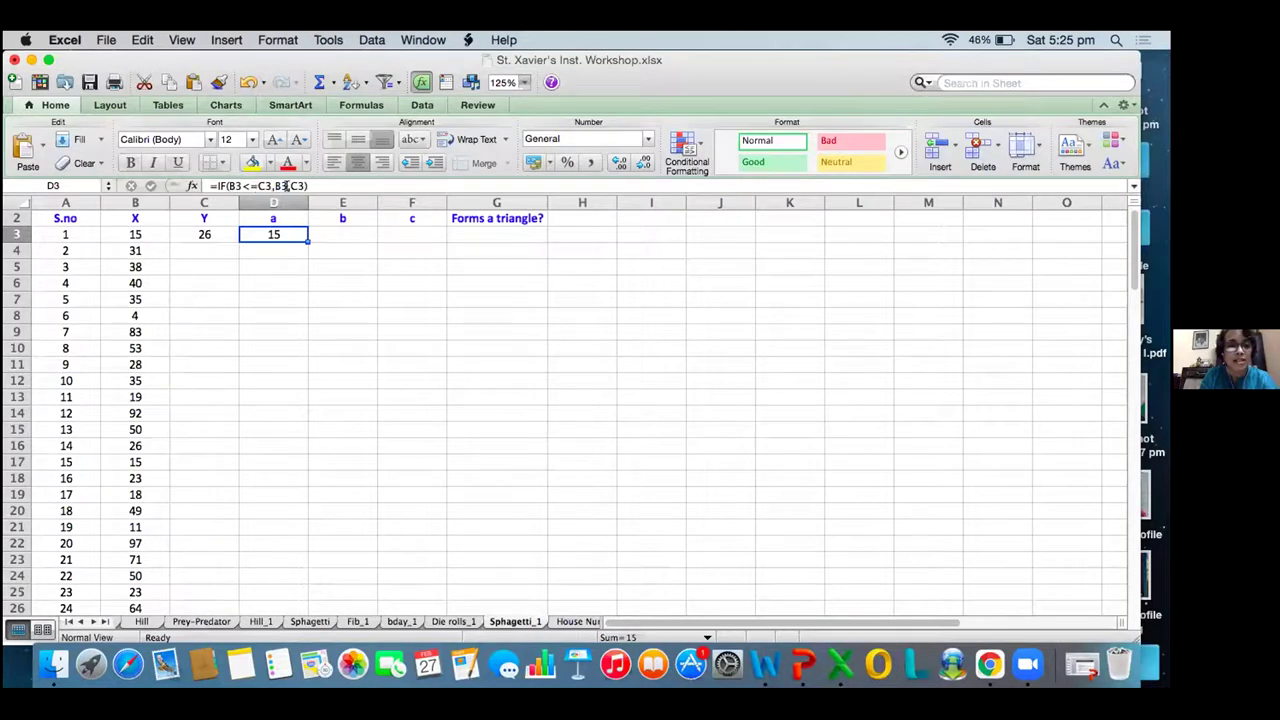
pyautogui.click(325, 232)
pyautogui.write('=IF')
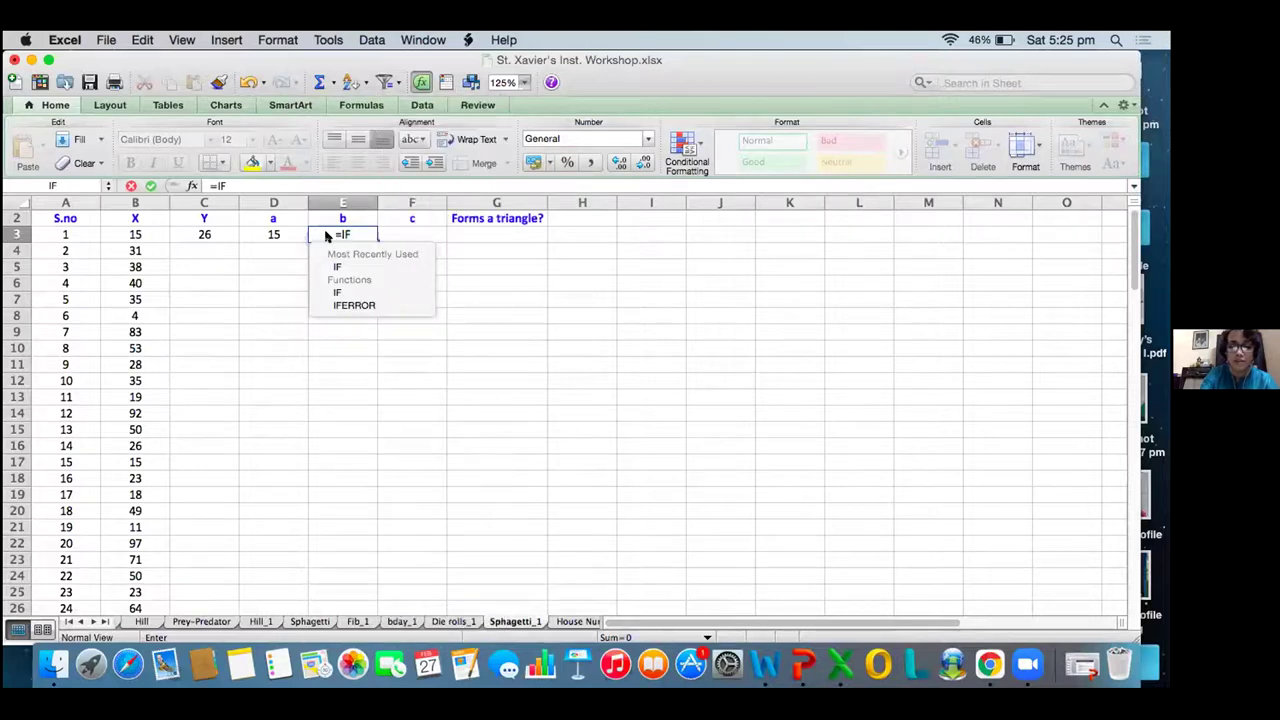
pyautogui.write('(')
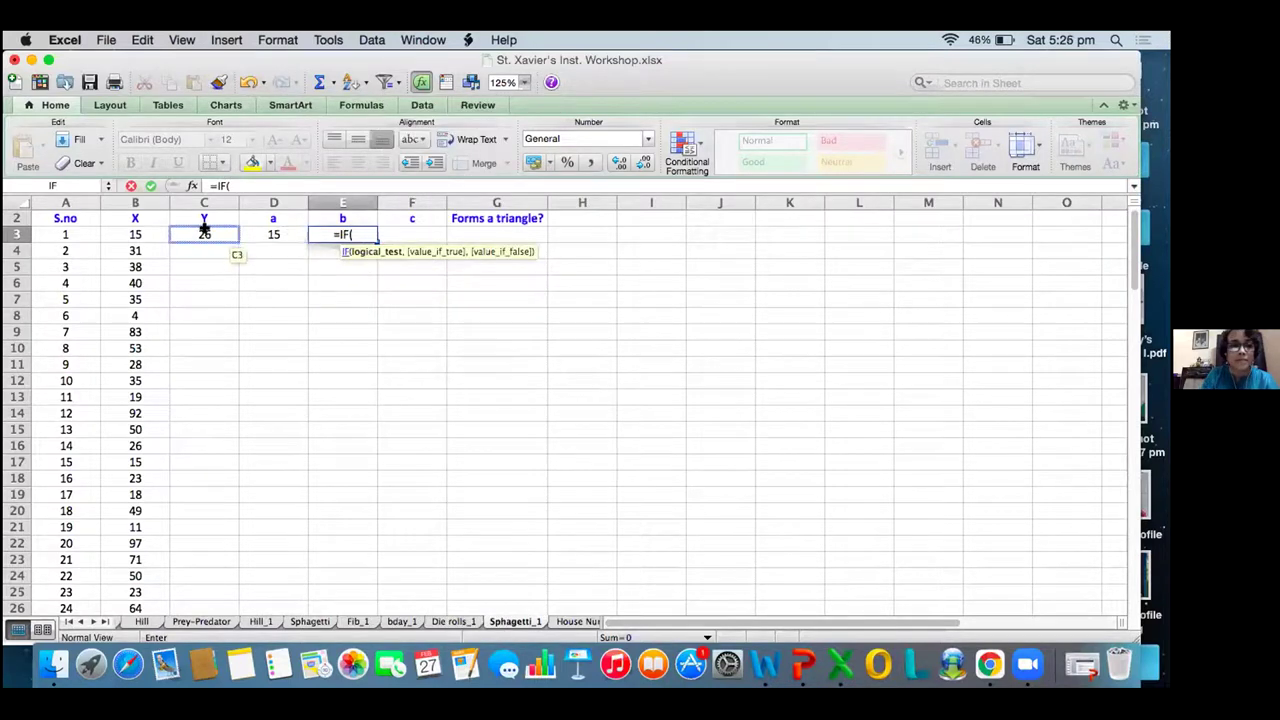
pyautogui.click(273, 234)
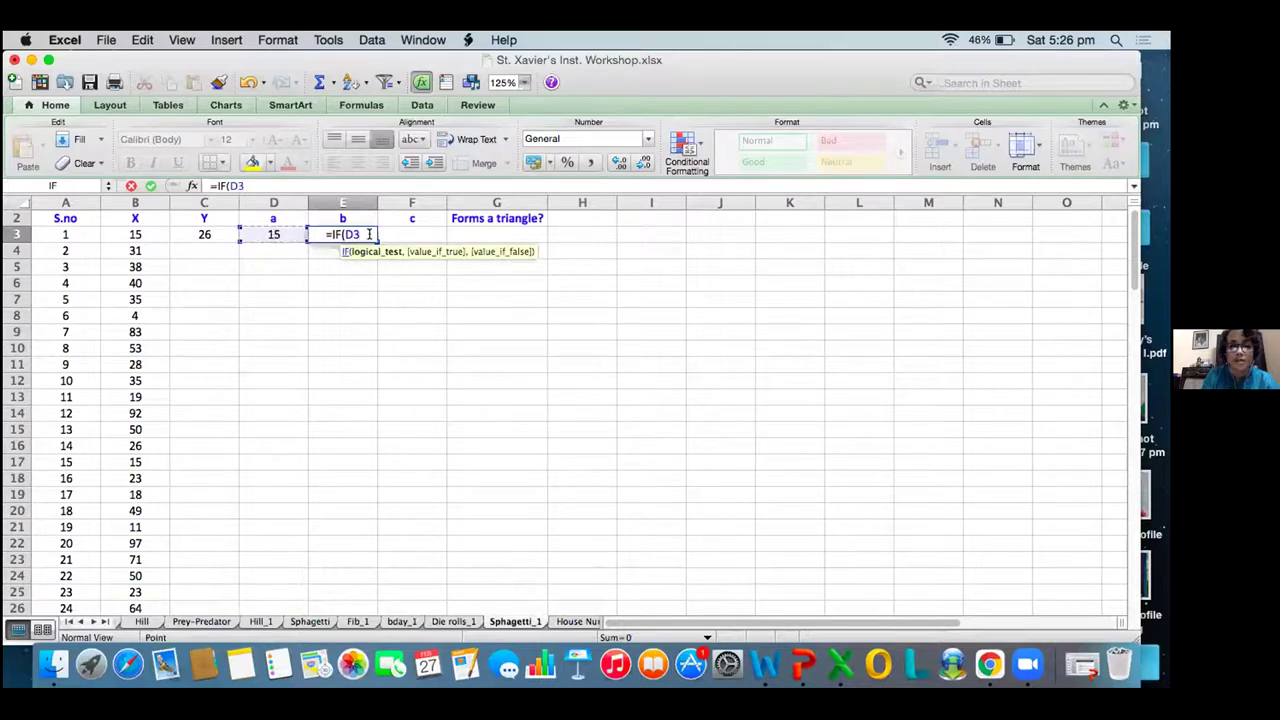
pyautogui.press('BackSpace')
pyautogui.press('BackSpace')
pyautogui.press('BackSpace')
pyautogui.press('BackSpace')
pyautogui.press('BackSpace')
pyautogui.press('BackSpace')
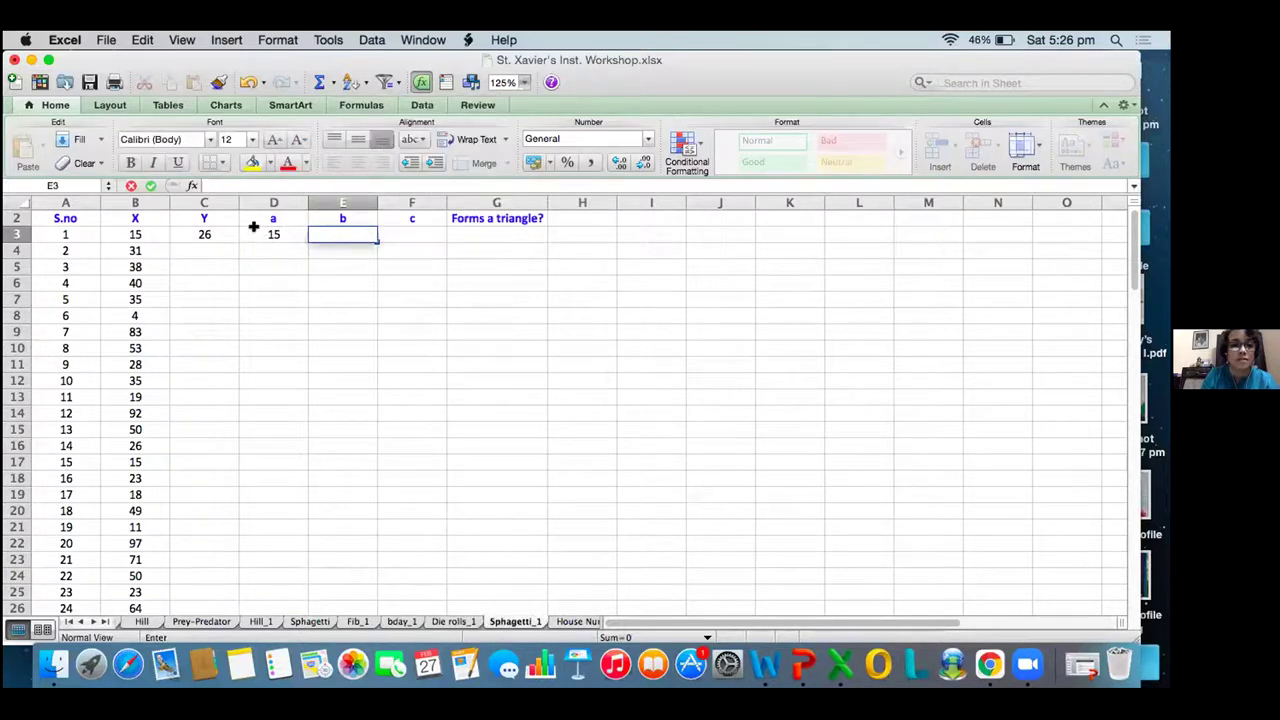
pyautogui.click(253, 228)
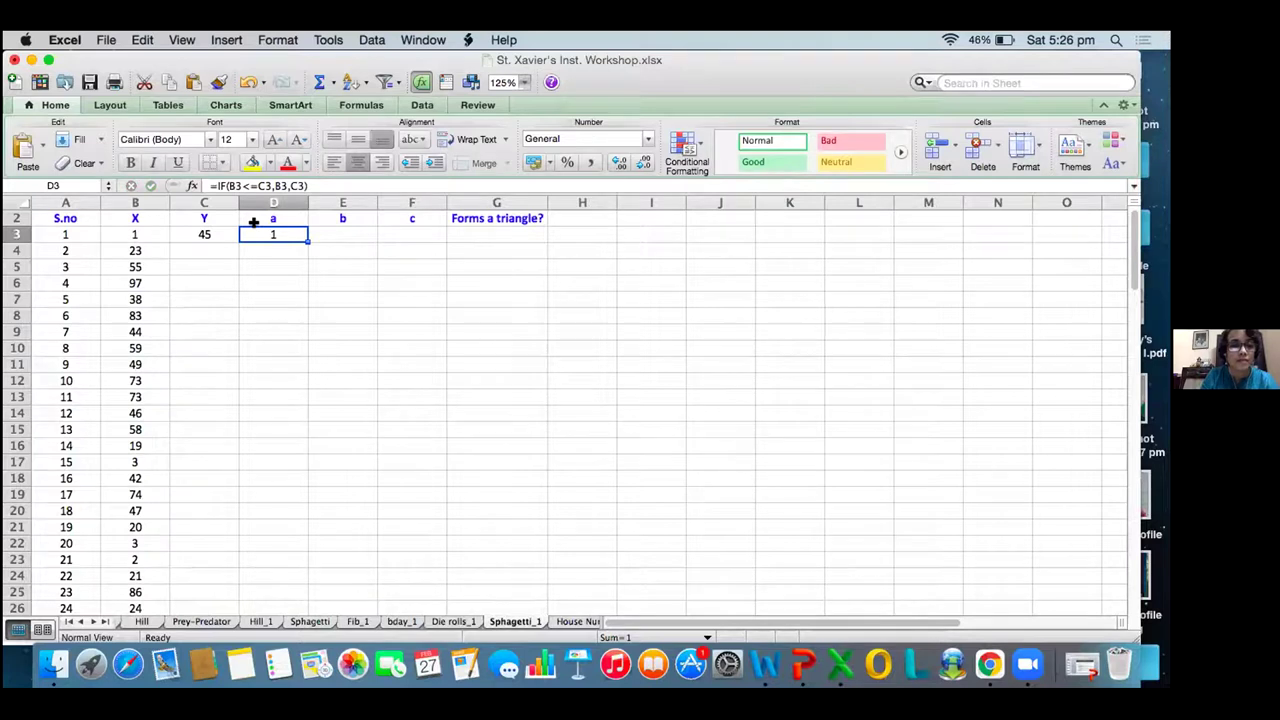
# - Enter the side b formula =IF(B3<=C3,C3-B3,B3-C3) in E3
pyautogui.click(321, 233)
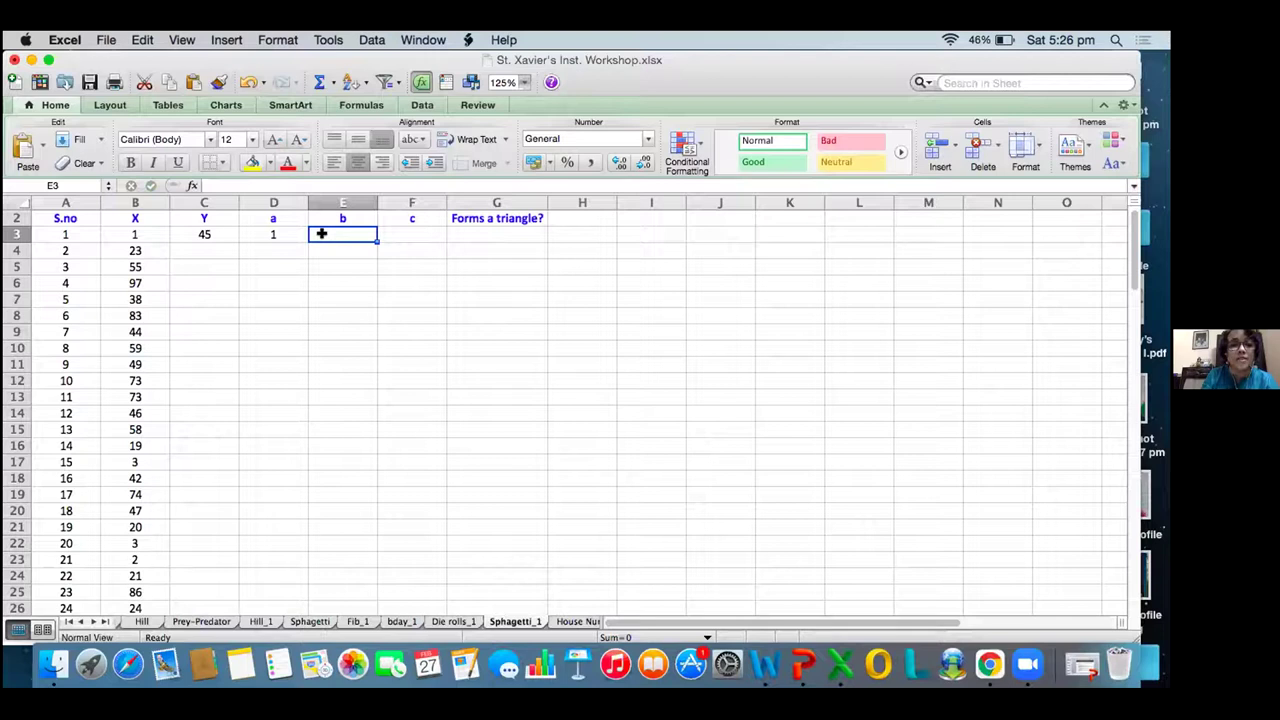
pyautogui.write('=')
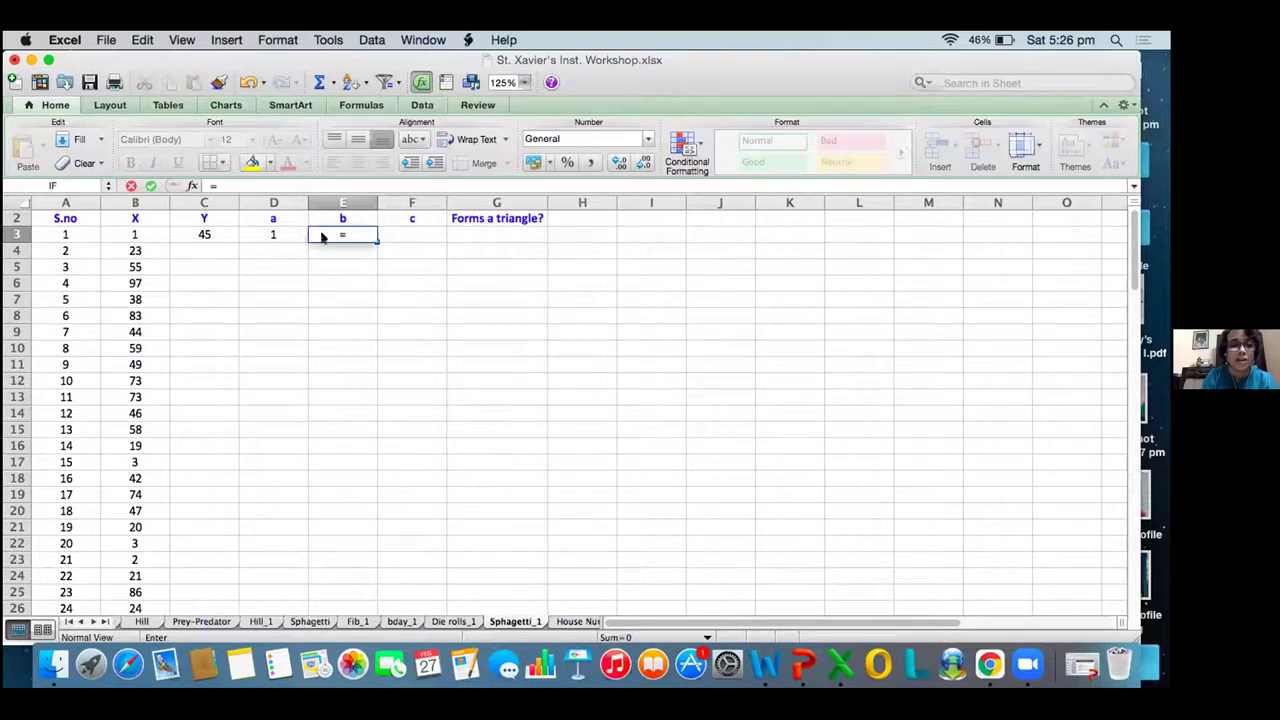
pyautogui.write('IF(')
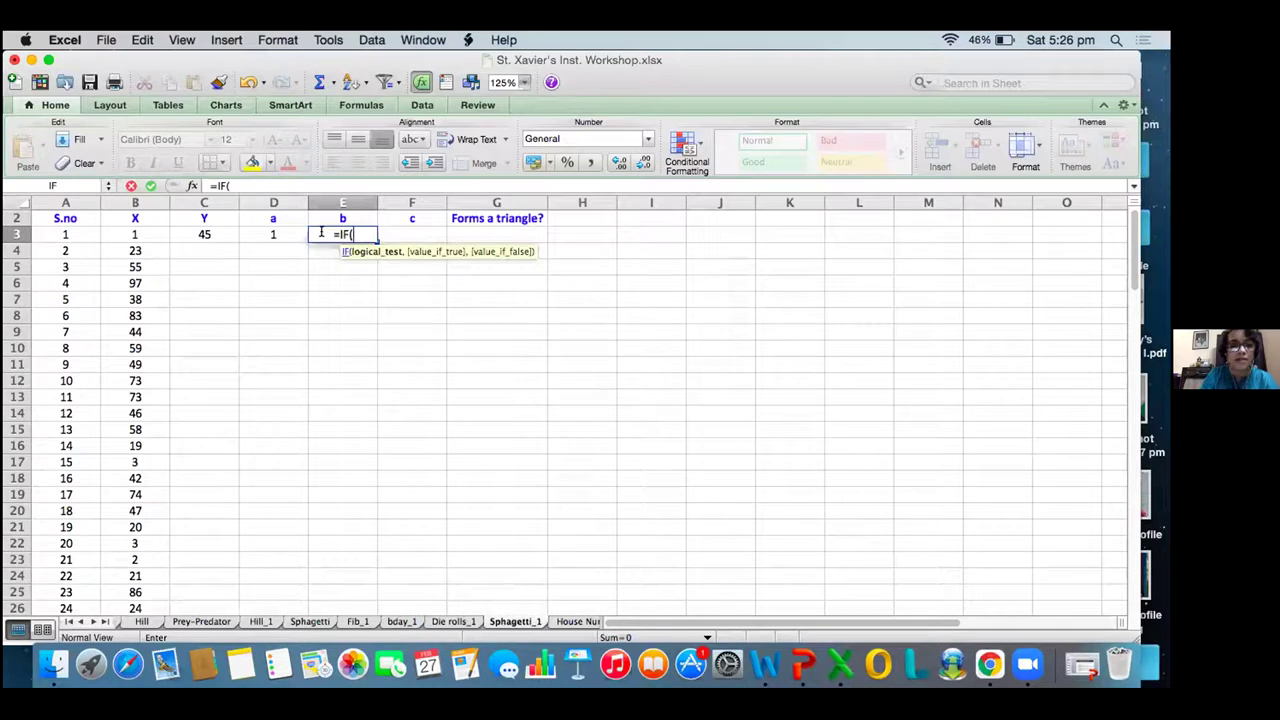
pyautogui.click(152, 234)
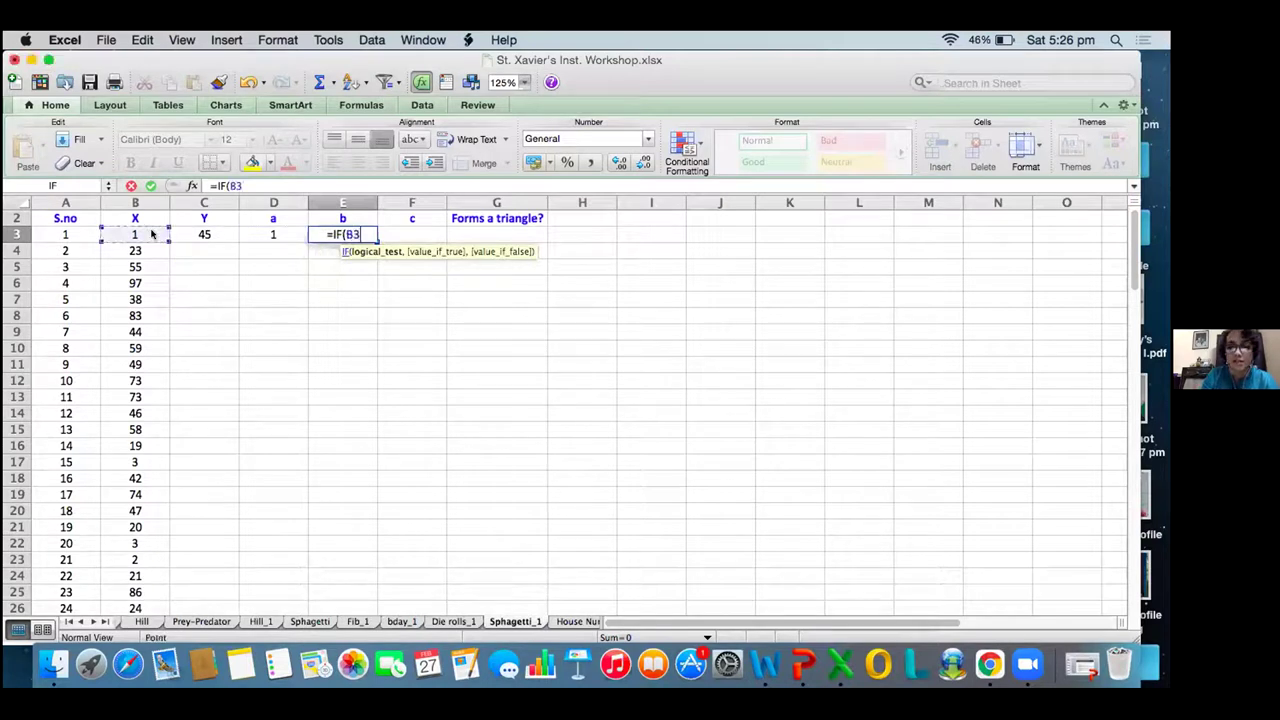
pyautogui.write('<=')
pyautogui.click(206, 231)
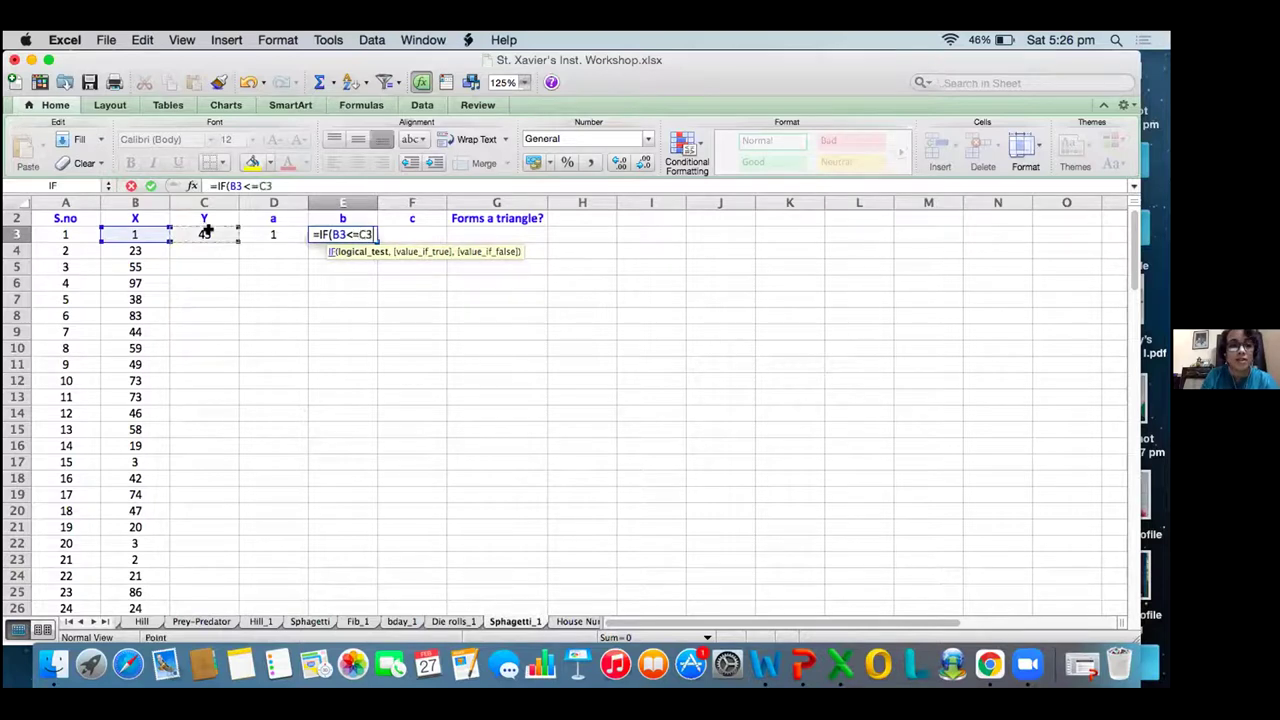
pyautogui.write(',')
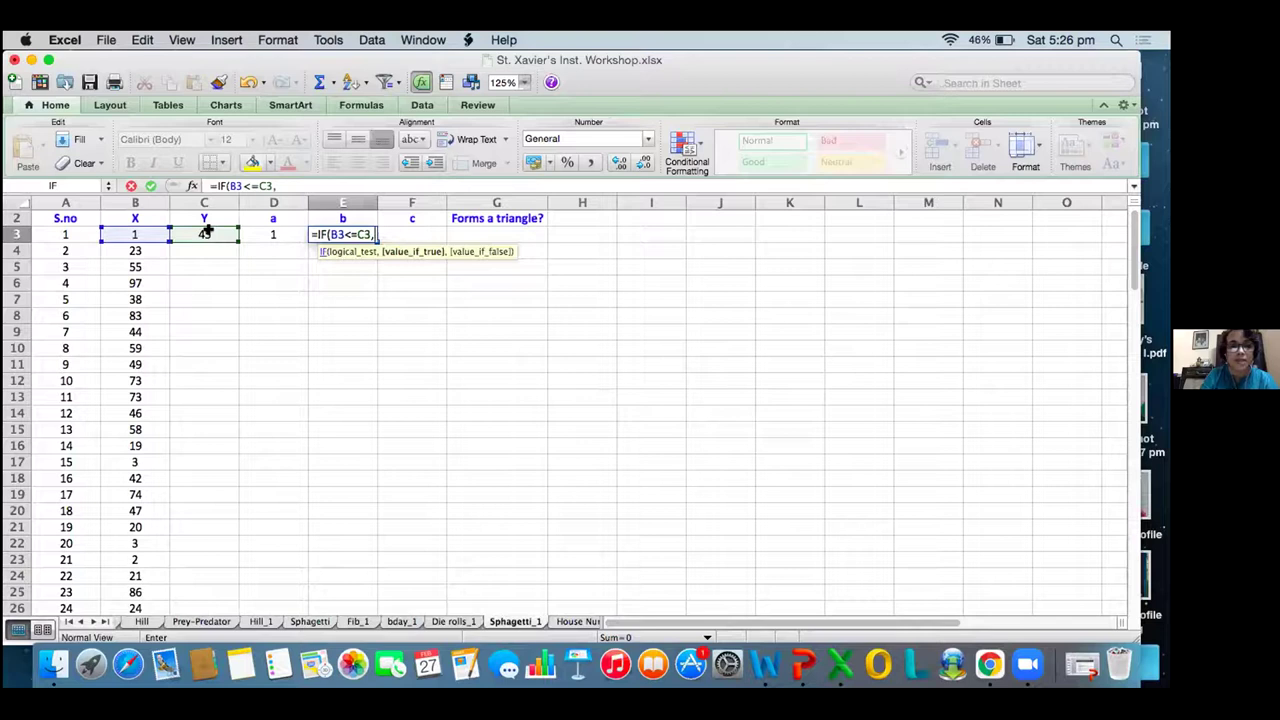
pyautogui.write('C')
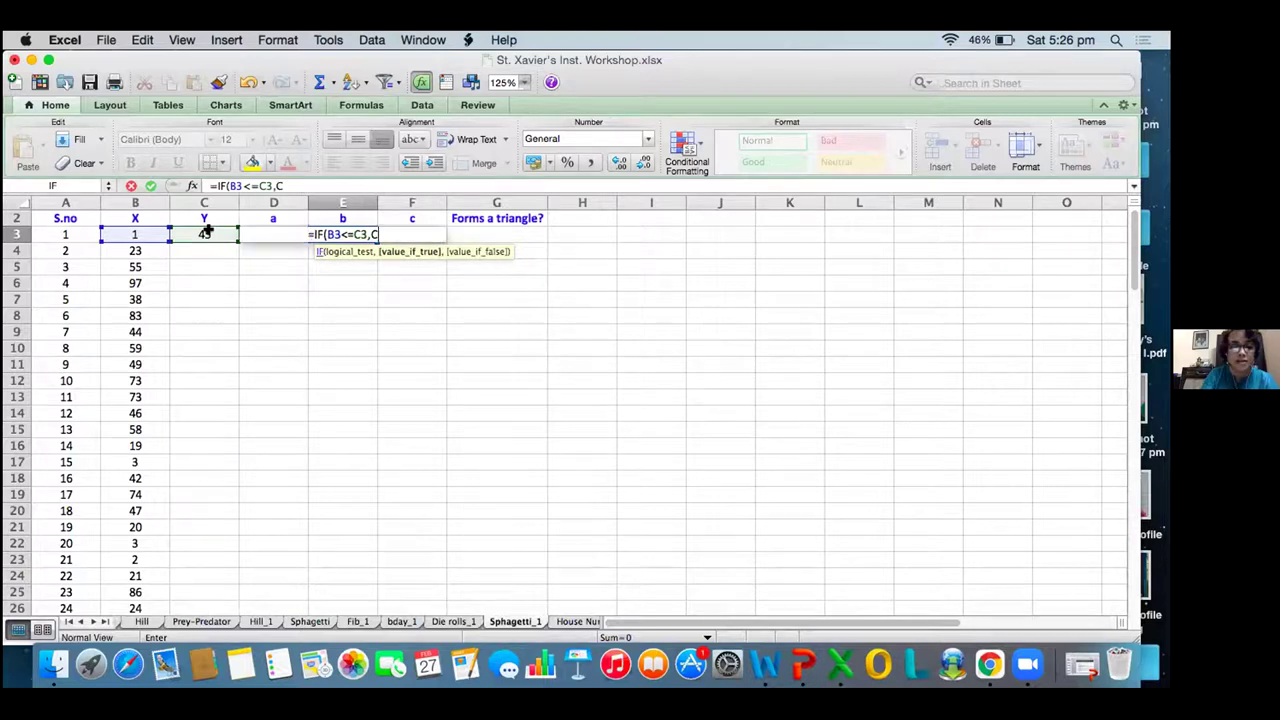
pyautogui.write('3-B3')
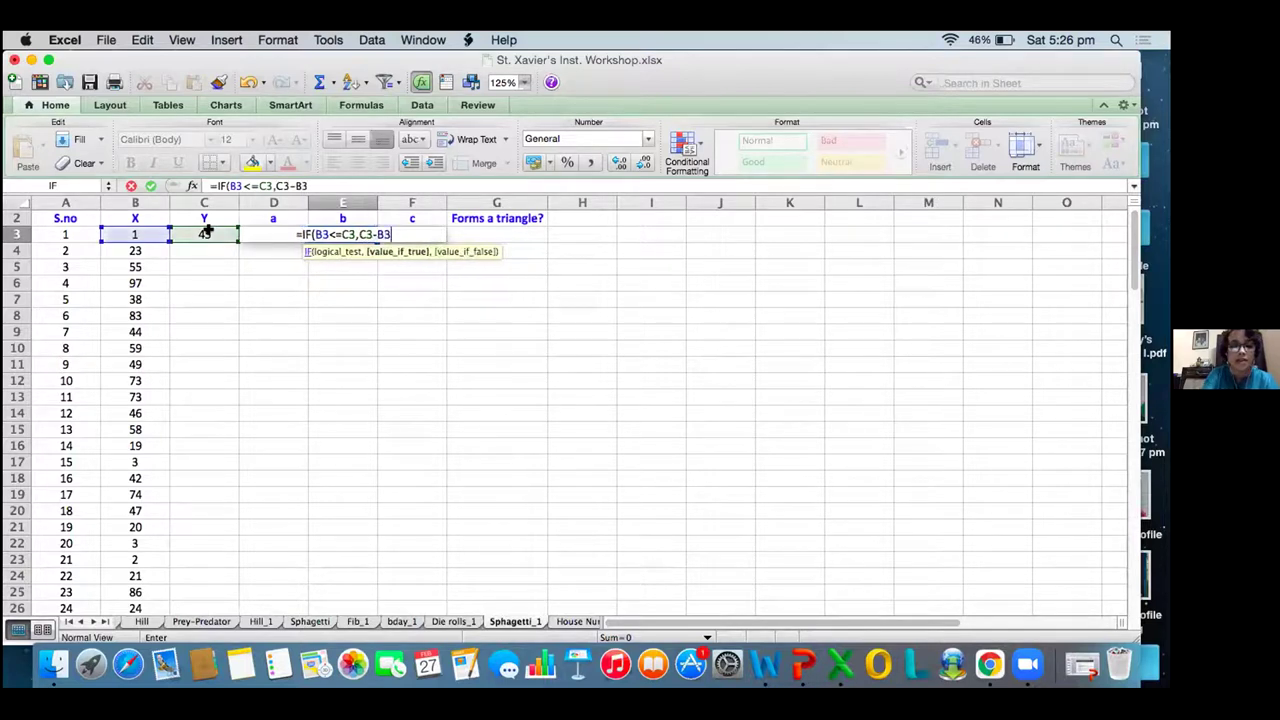
pyautogui.write(',B3')
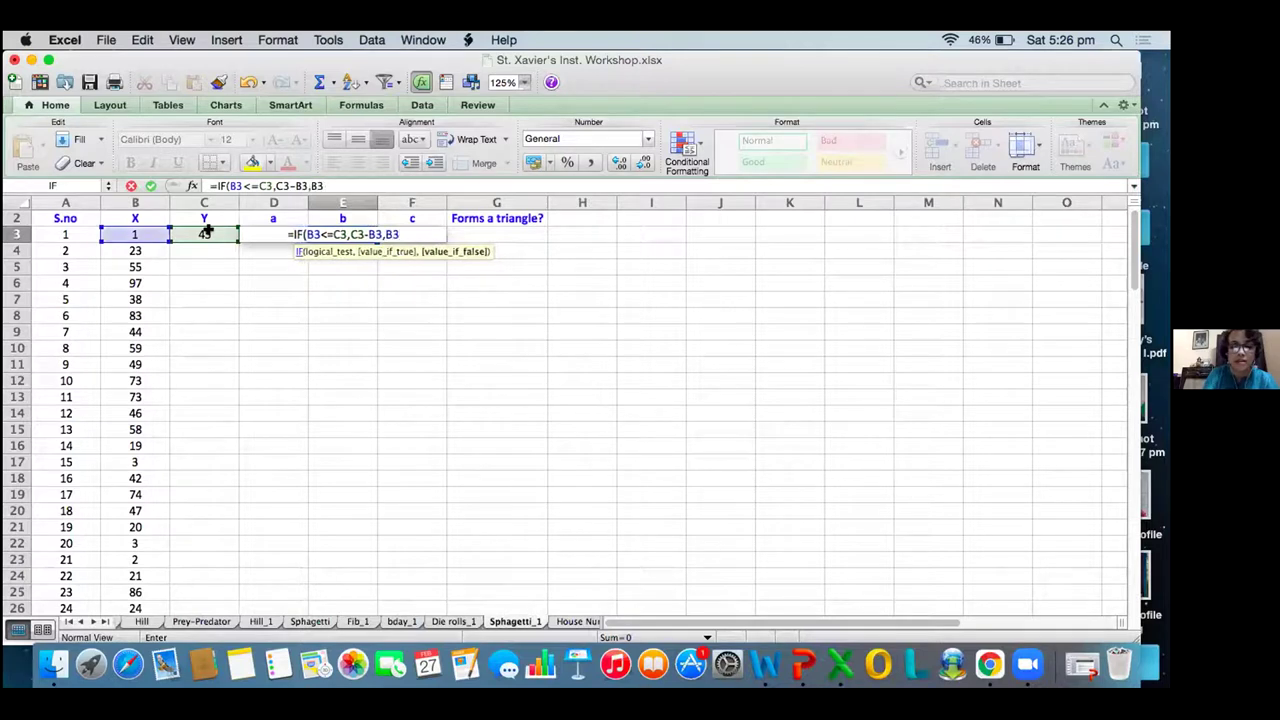
pyautogui.write('-C3')
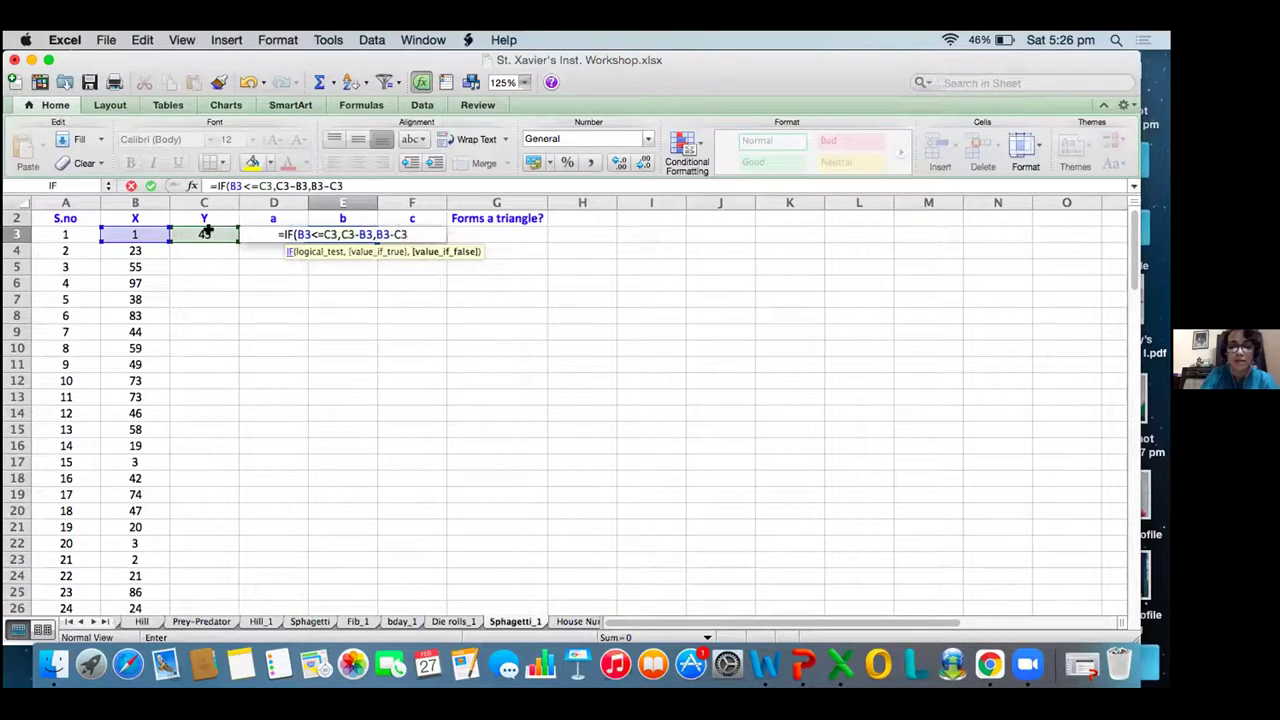
pyautogui.write(')')
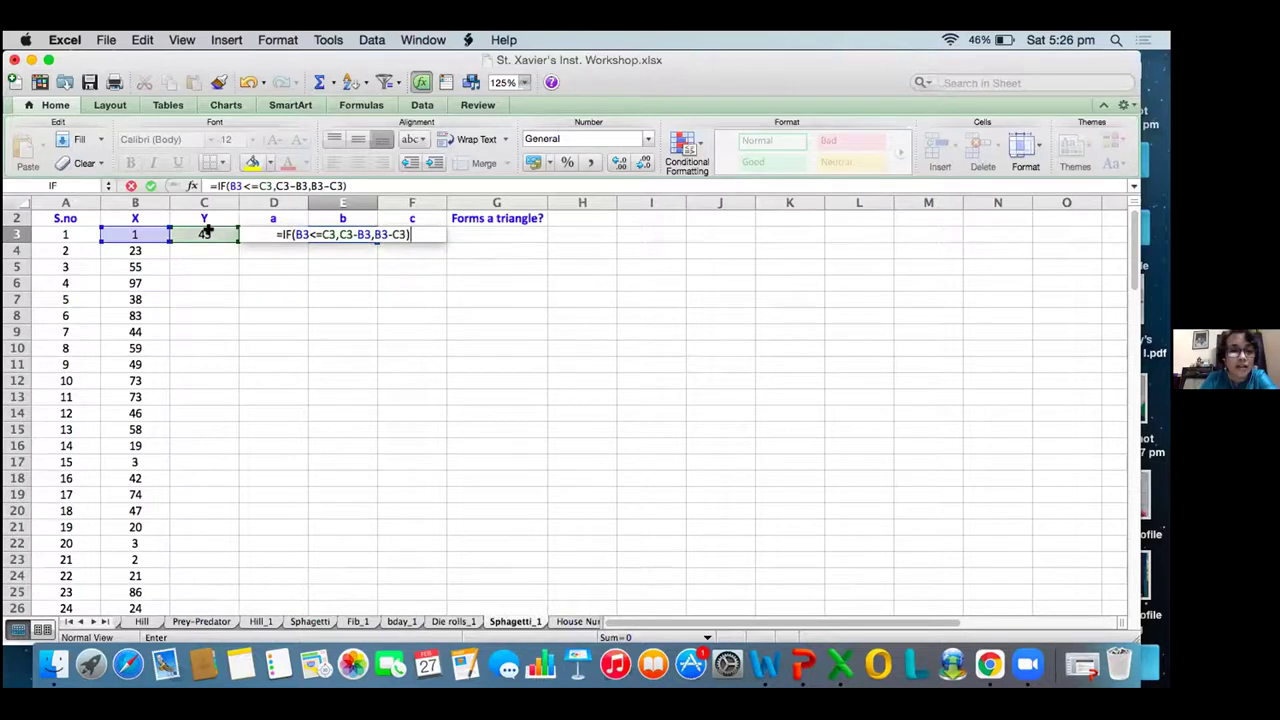
pyautogui.press('Return')
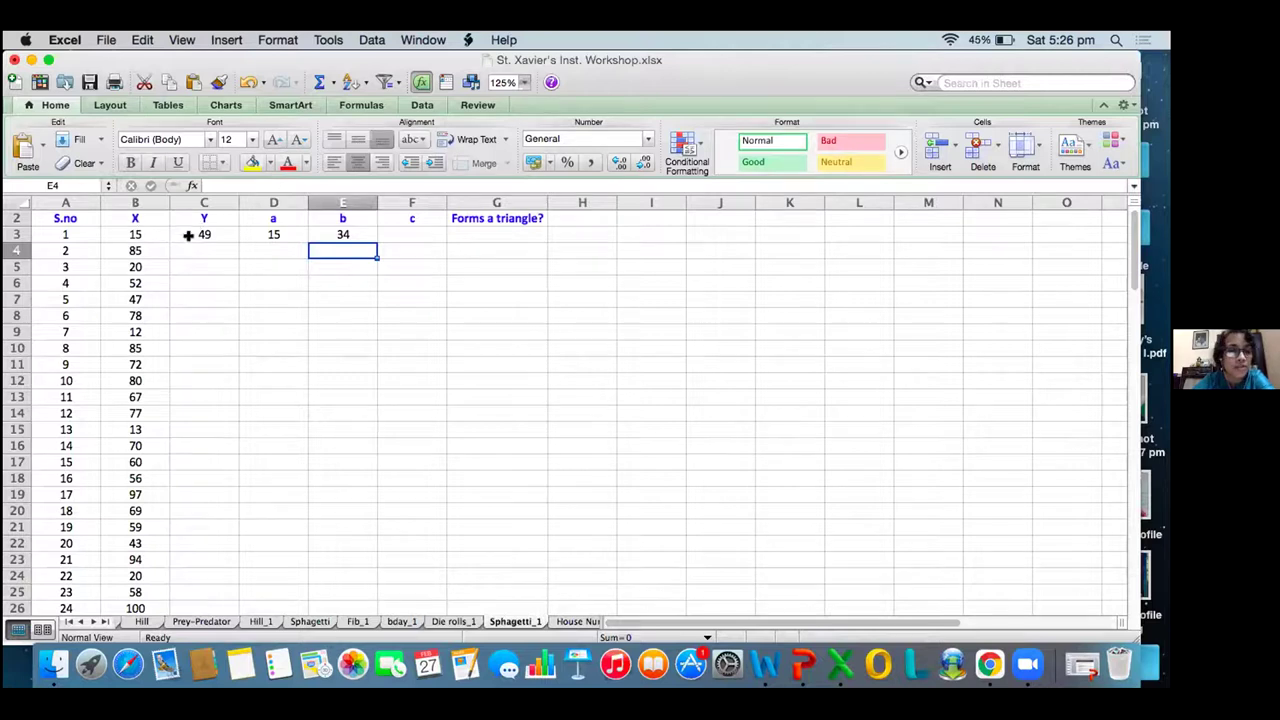
# - Enter the side c formula =100-(D3+E3) in F3
pyautogui.click(340, 236)
pyautogui.click(410, 231)
pyautogui.write('=')
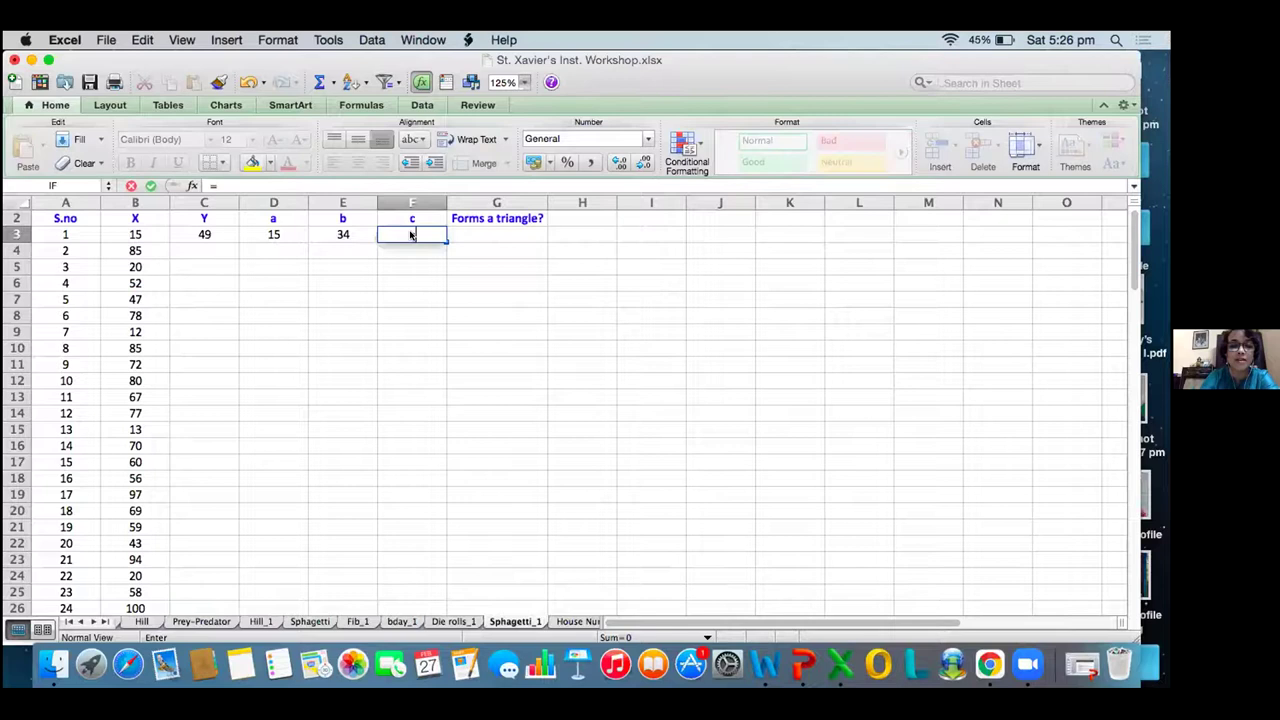
pyautogui.write('100')
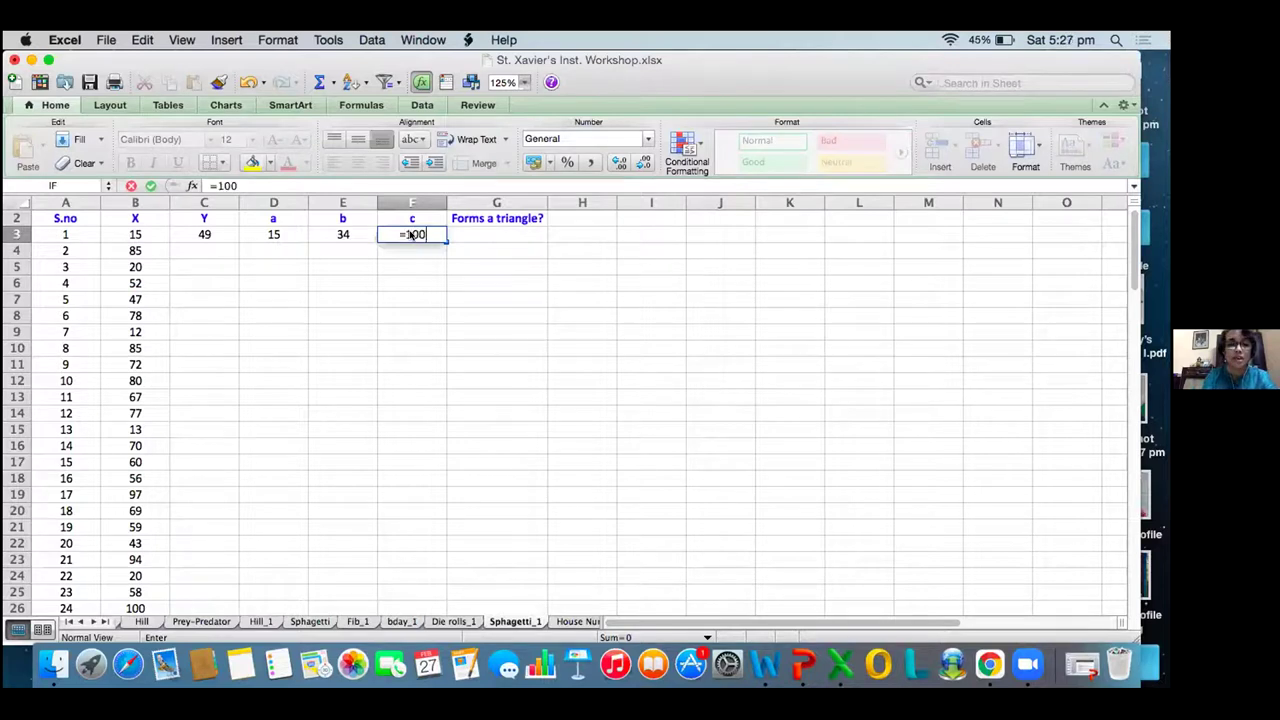
pyautogui.write('-(')
pyautogui.click(274, 233)
pyautogui.write('+')
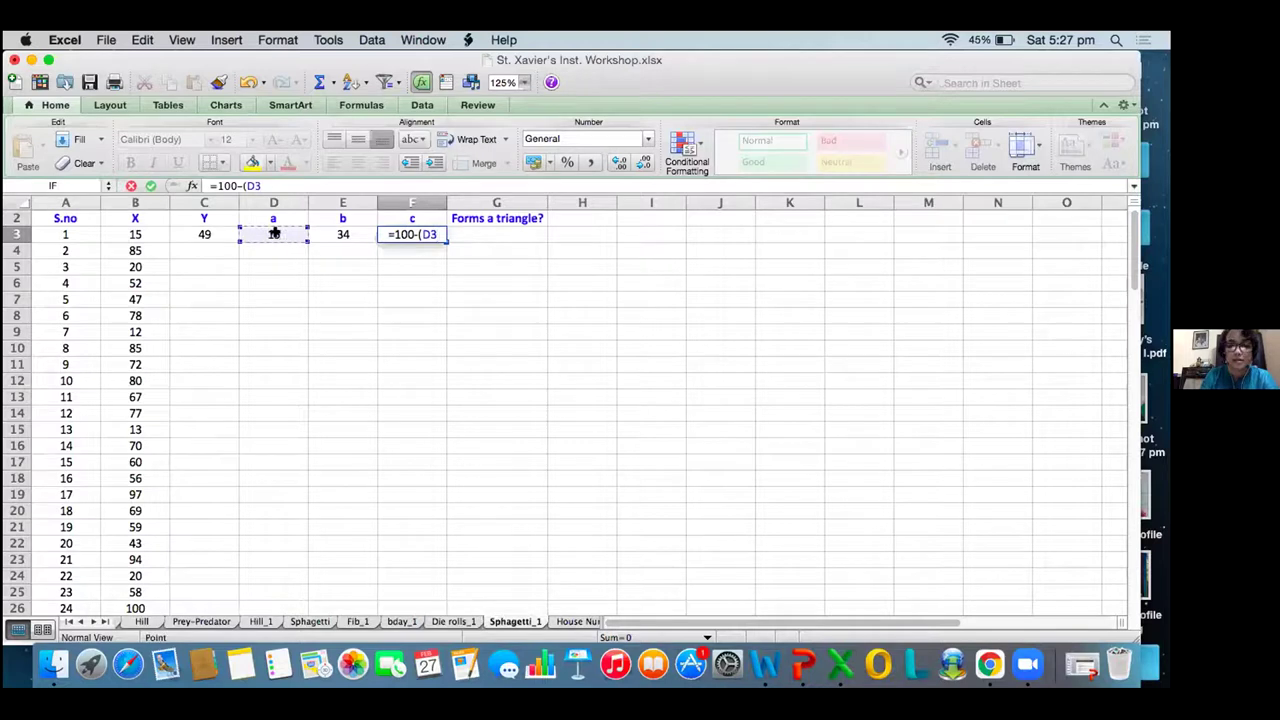
pyautogui.click(329, 234)
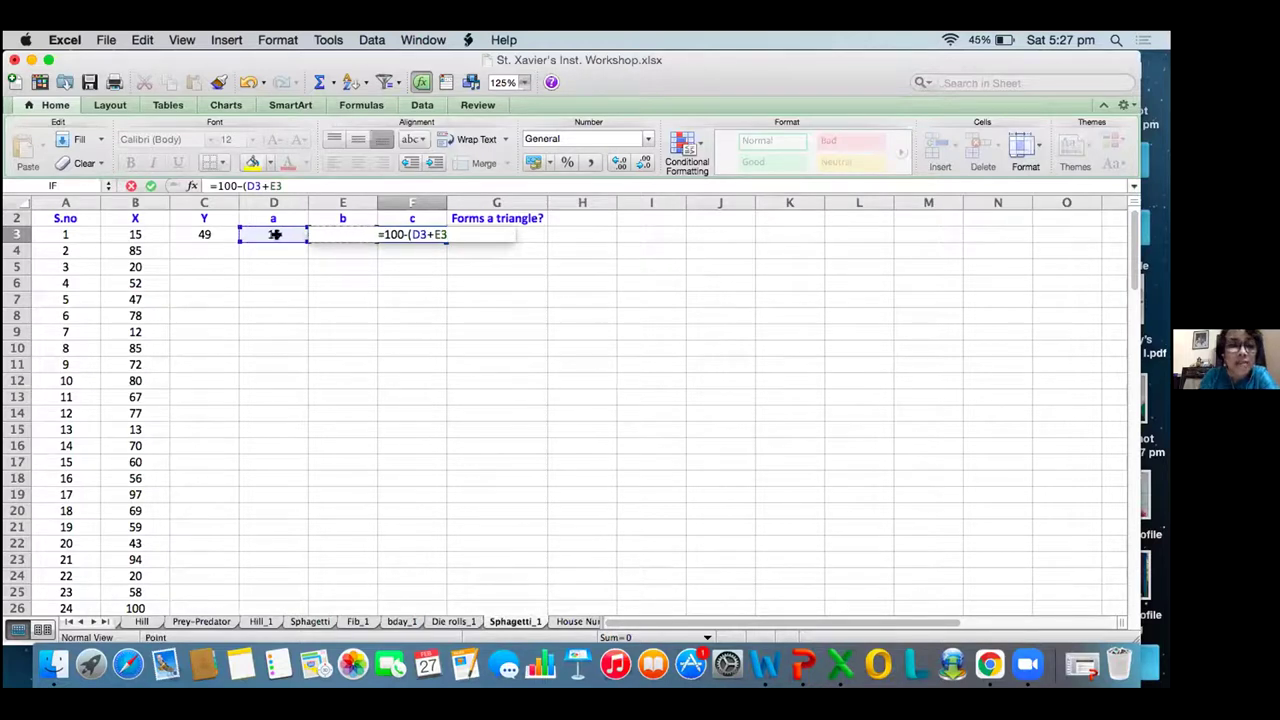
pyautogui.write(')')
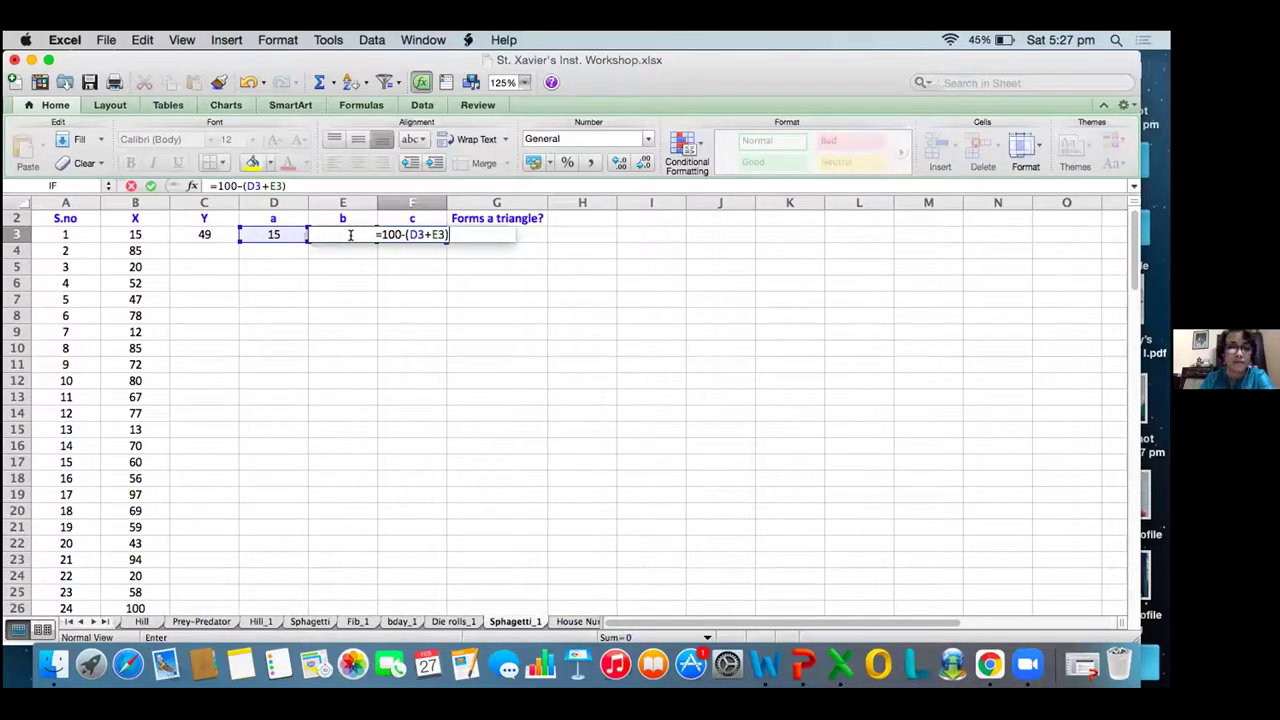
pyautogui.press('Return')
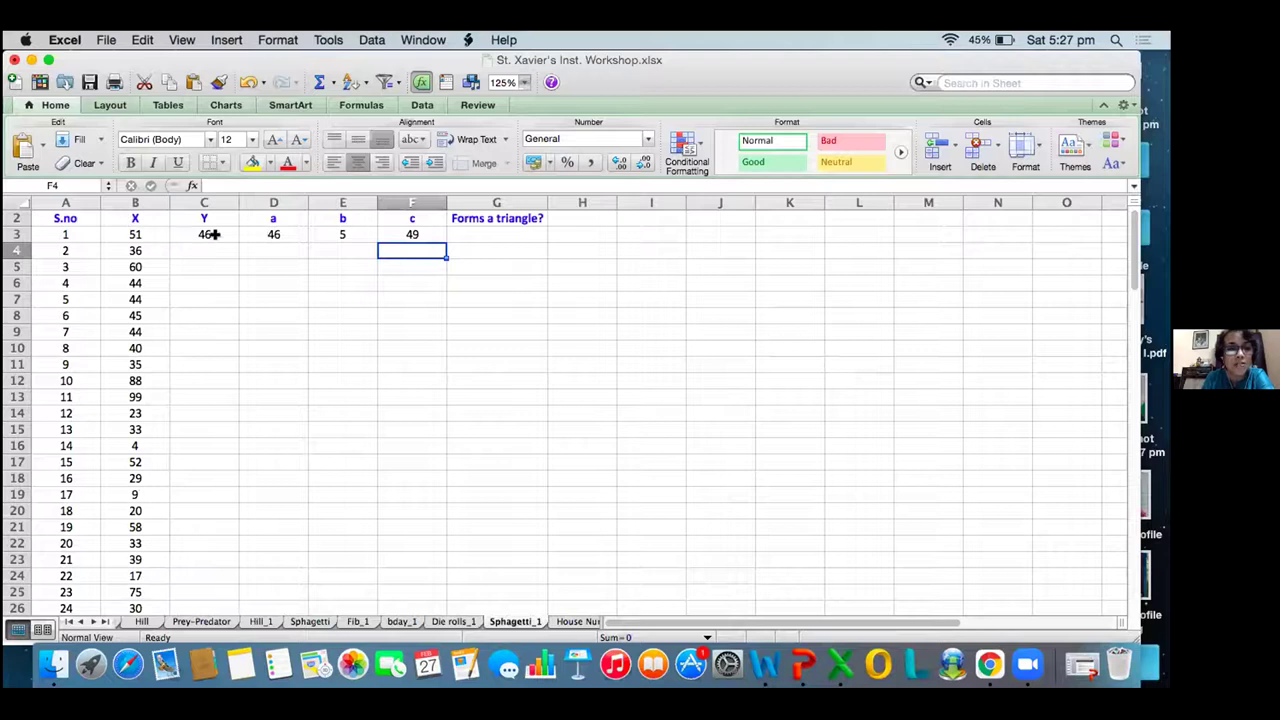
# - Enter the triangle check formula =IF(MAX(D3,E3,F3)<50,"YES","NO") in G3
pyautogui.click(420, 232)
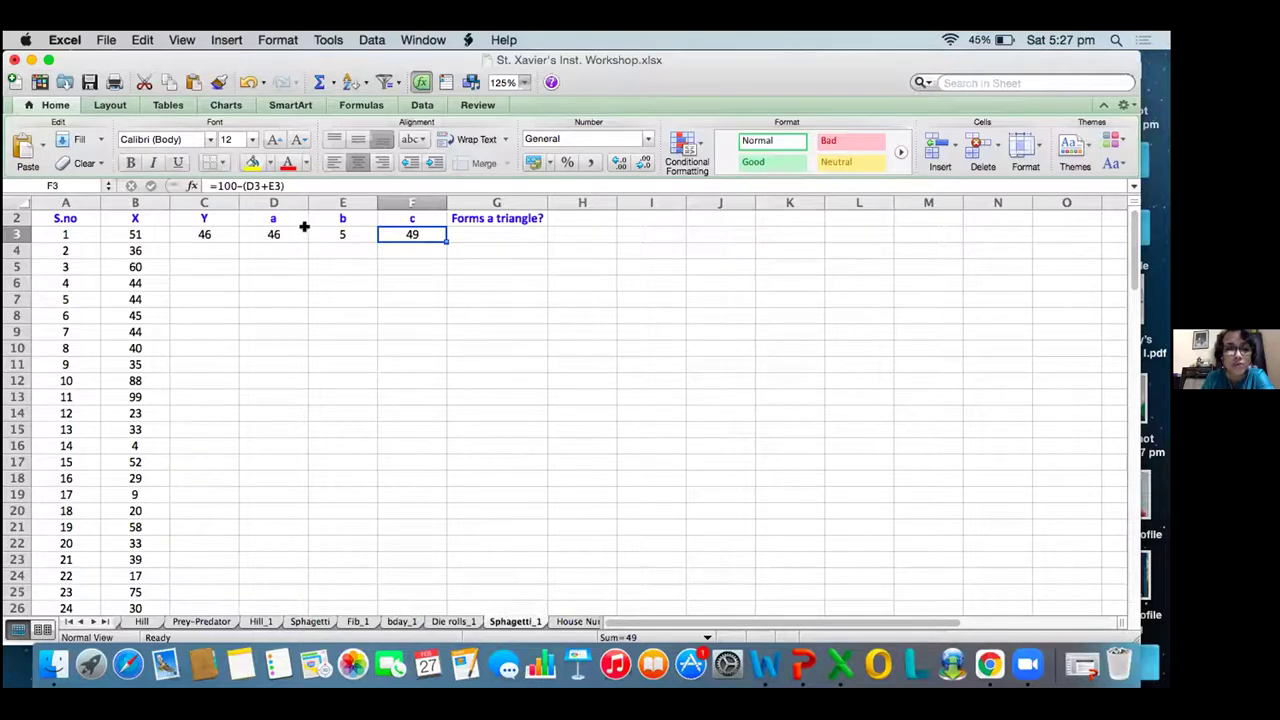
pyautogui.click(501, 229)
pyautogui.write('=')
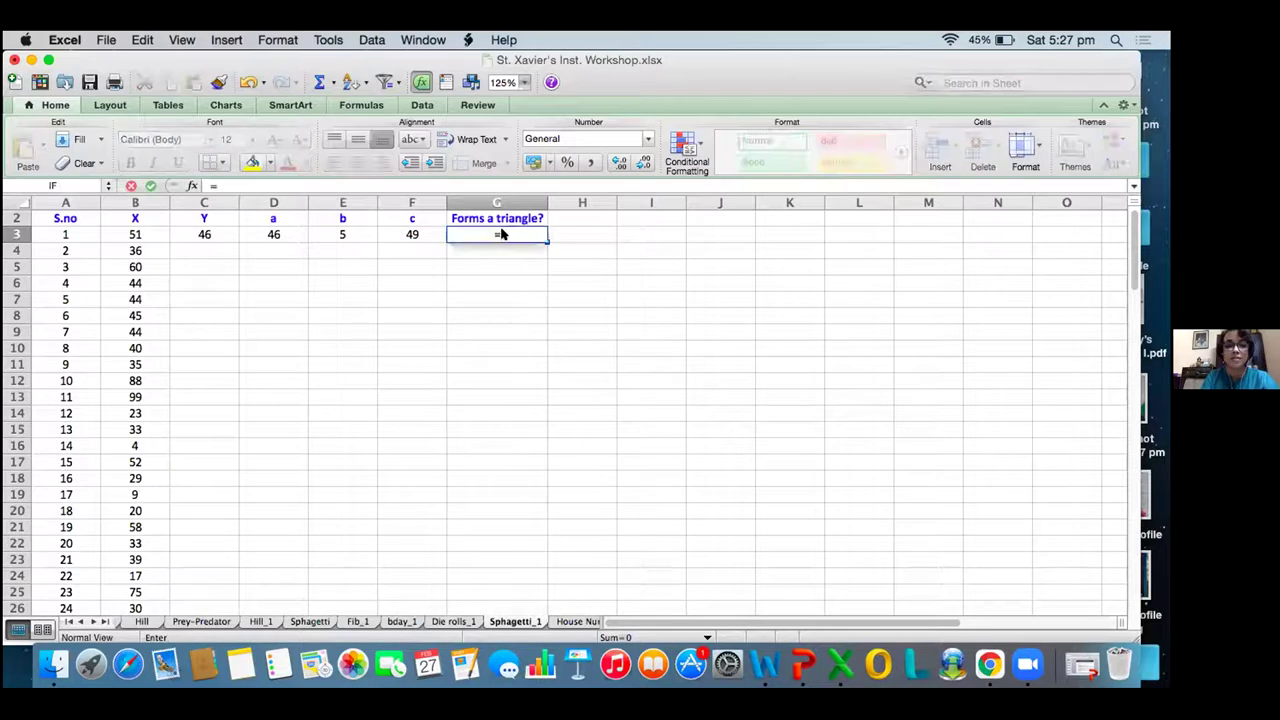
pyautogui.write('IF')
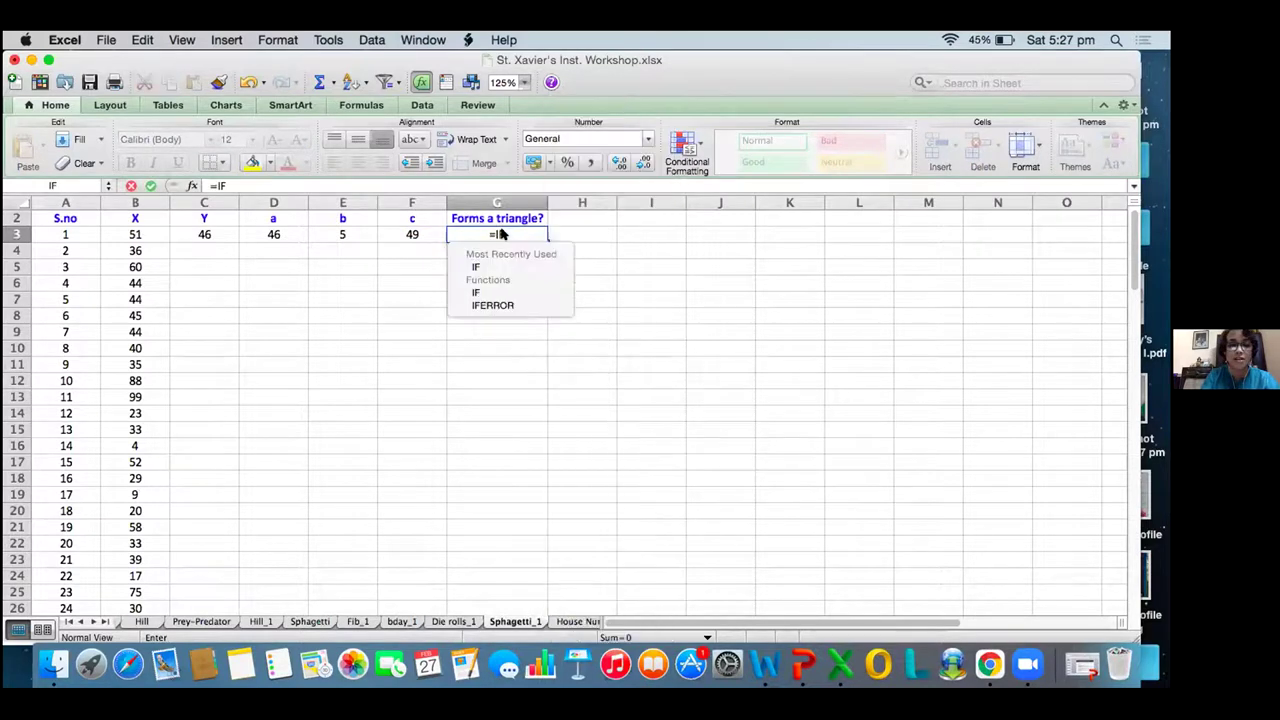
pyautogui.write('(MAX(')
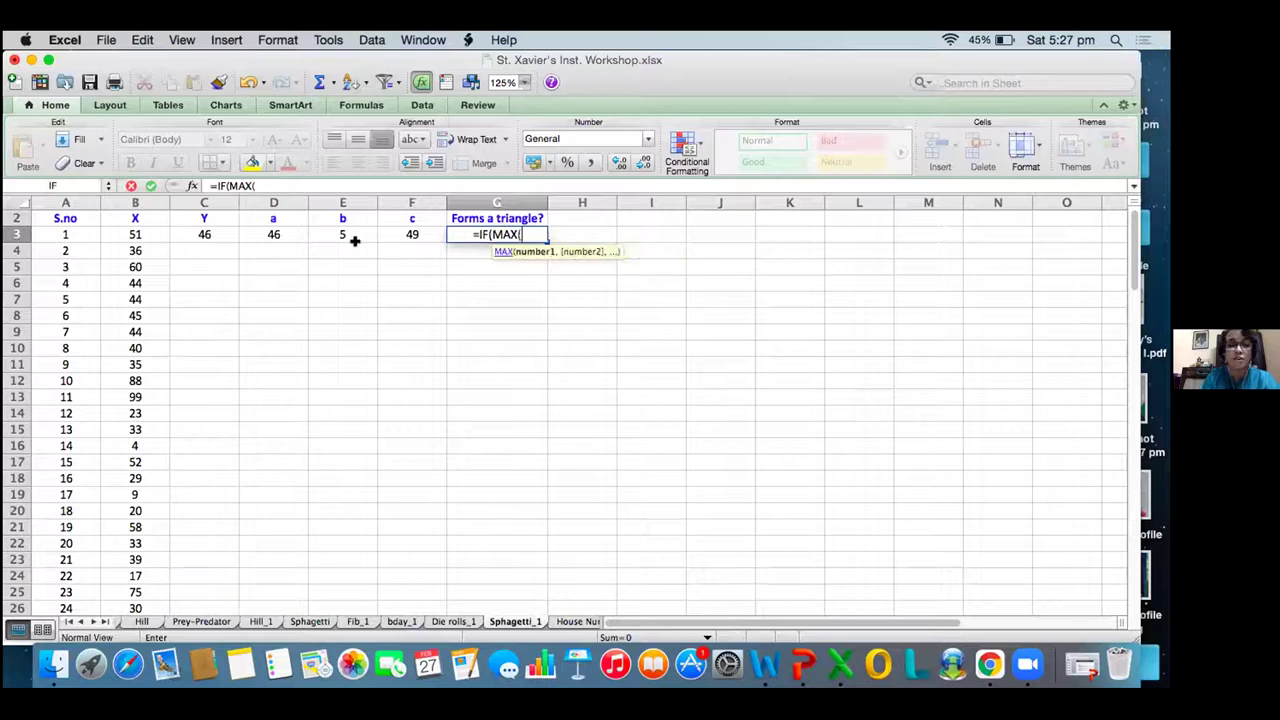
pyautogui.click(280, 234)
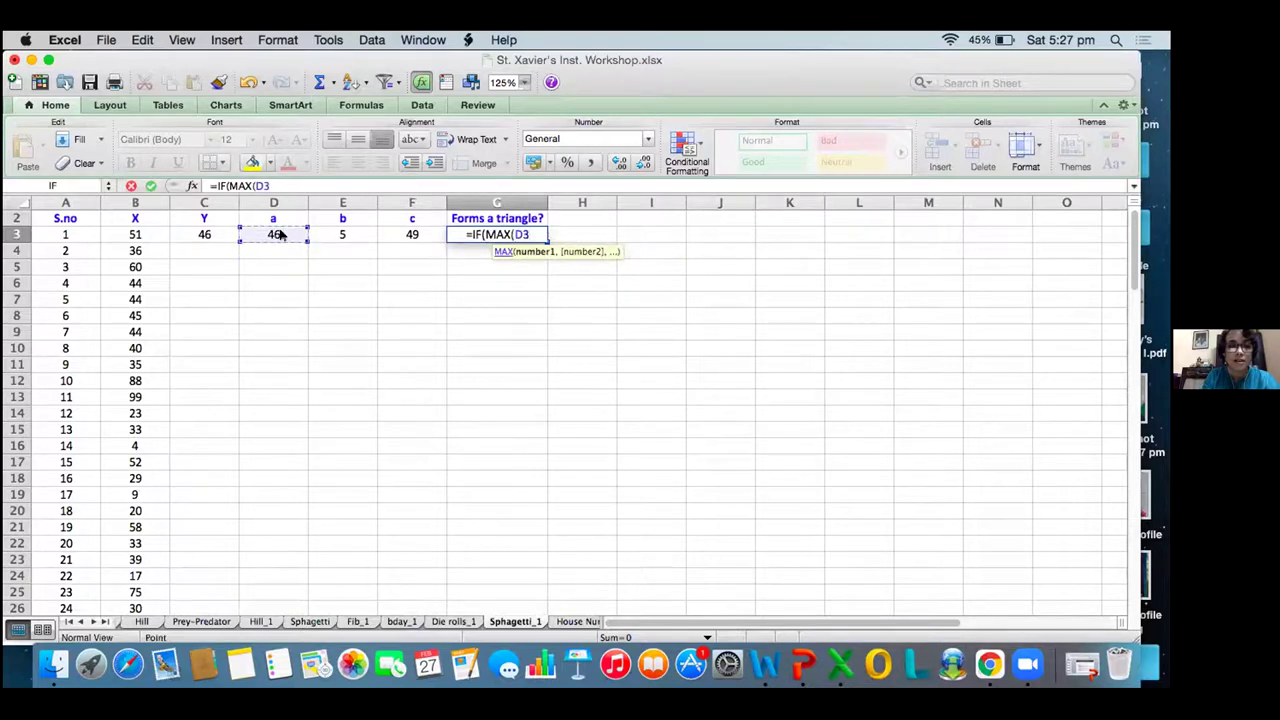
pyautogui.write(',')
pyautogui.click(340, 231)
pyautogui.write(',')
pyautogui.click(397, 234)
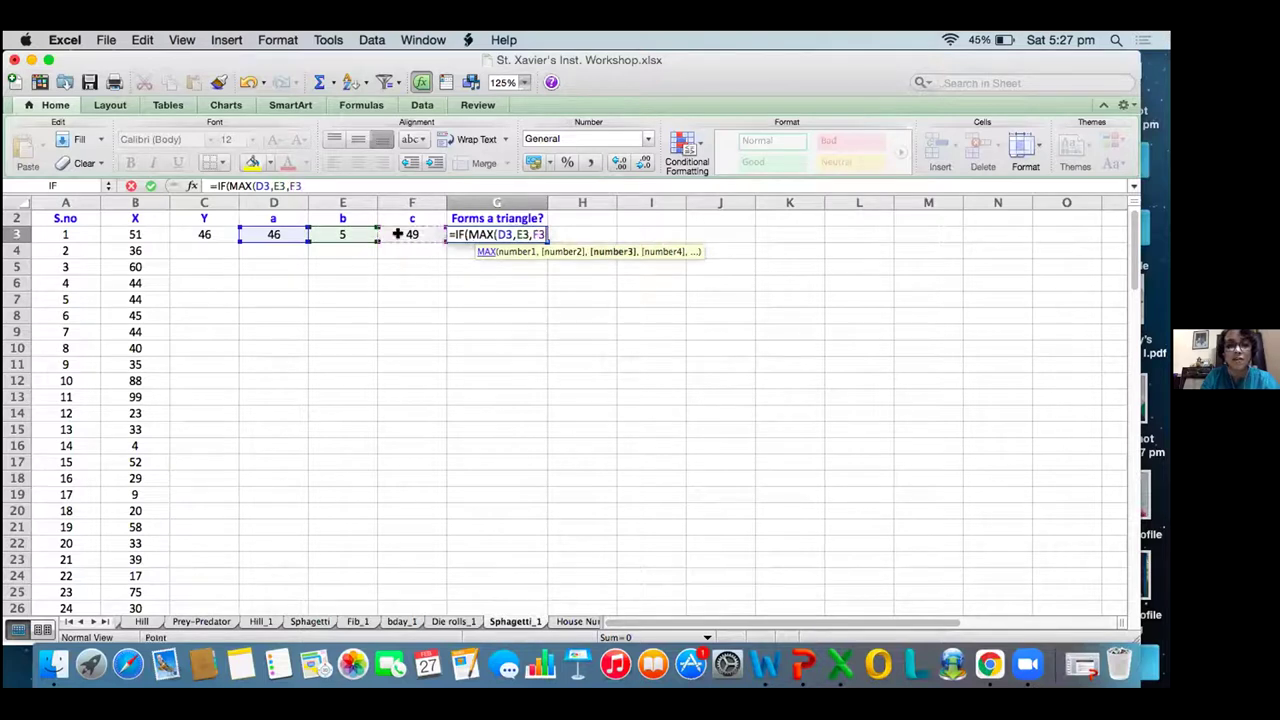
pyautogui.write(')')
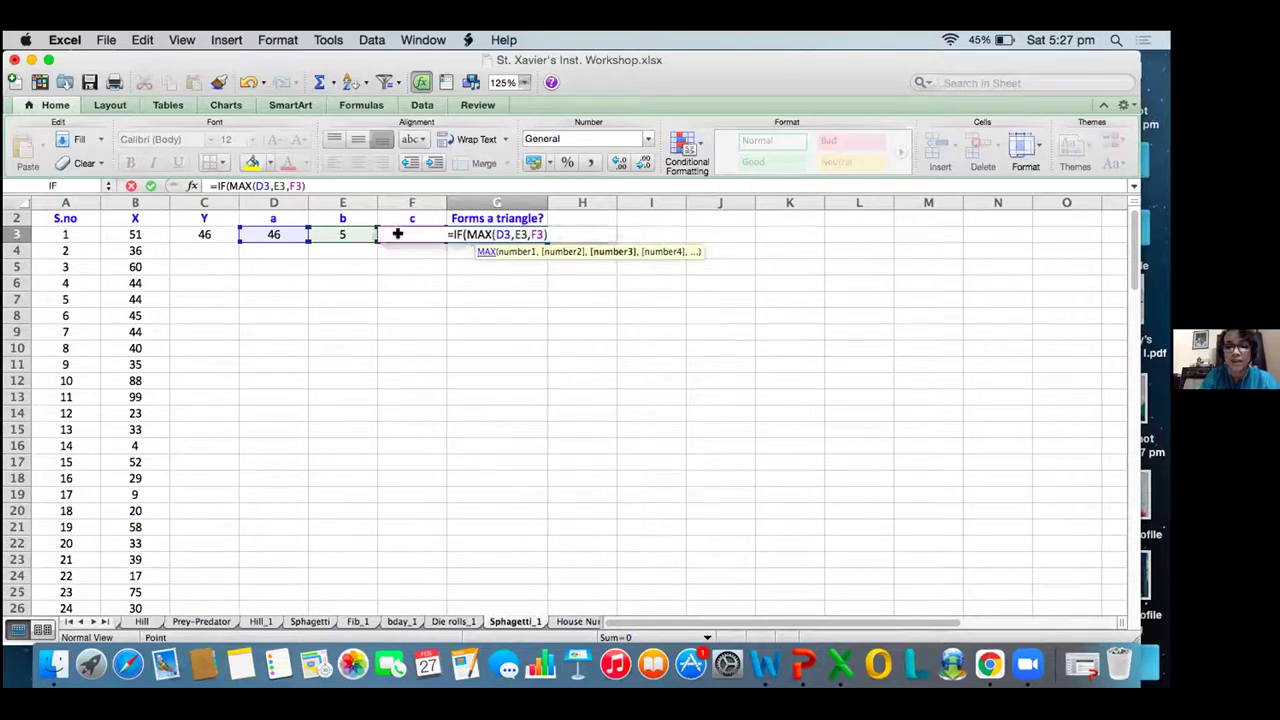
pyautogui.write('<50')
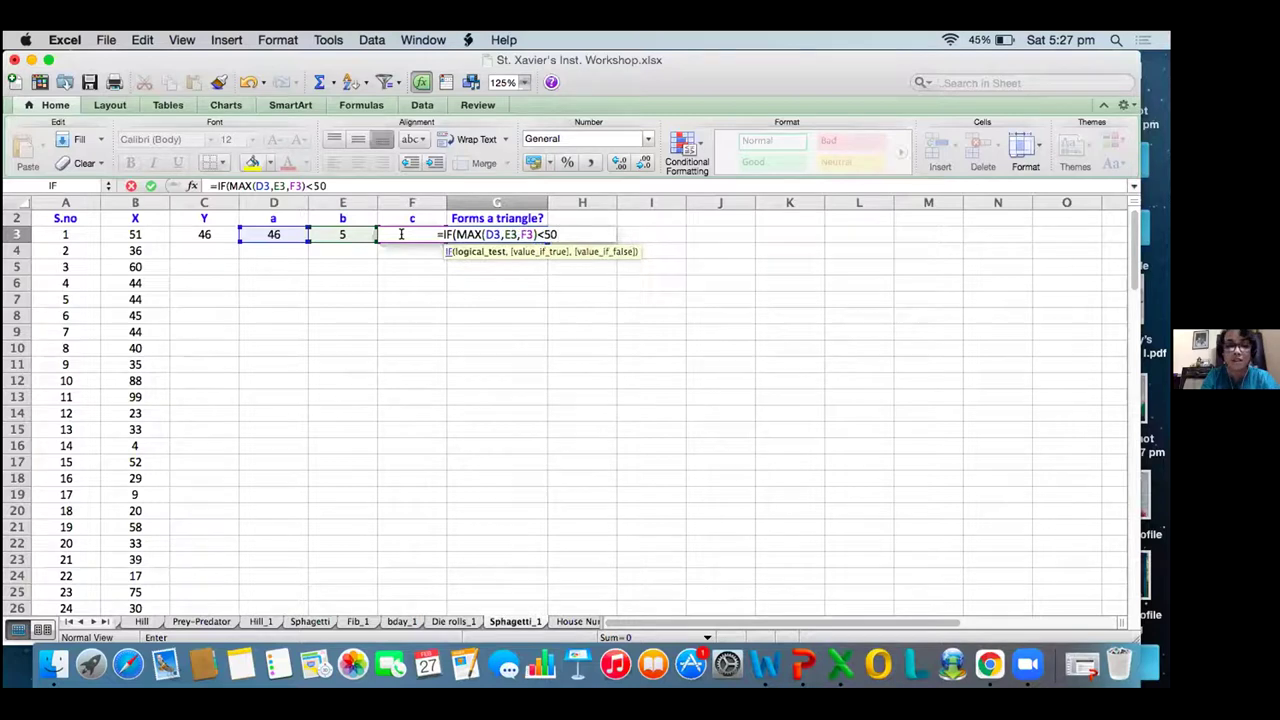
pyautogui.write(',"YES')
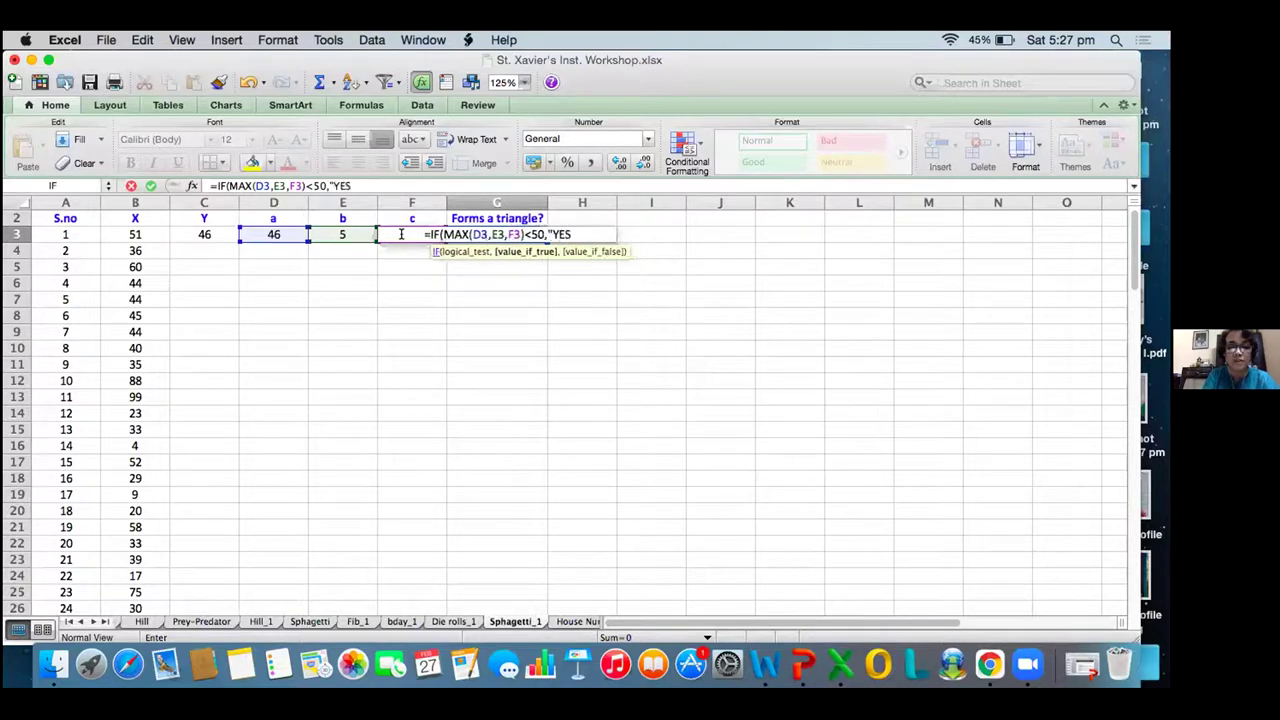
pyautogui.write('","NO")')
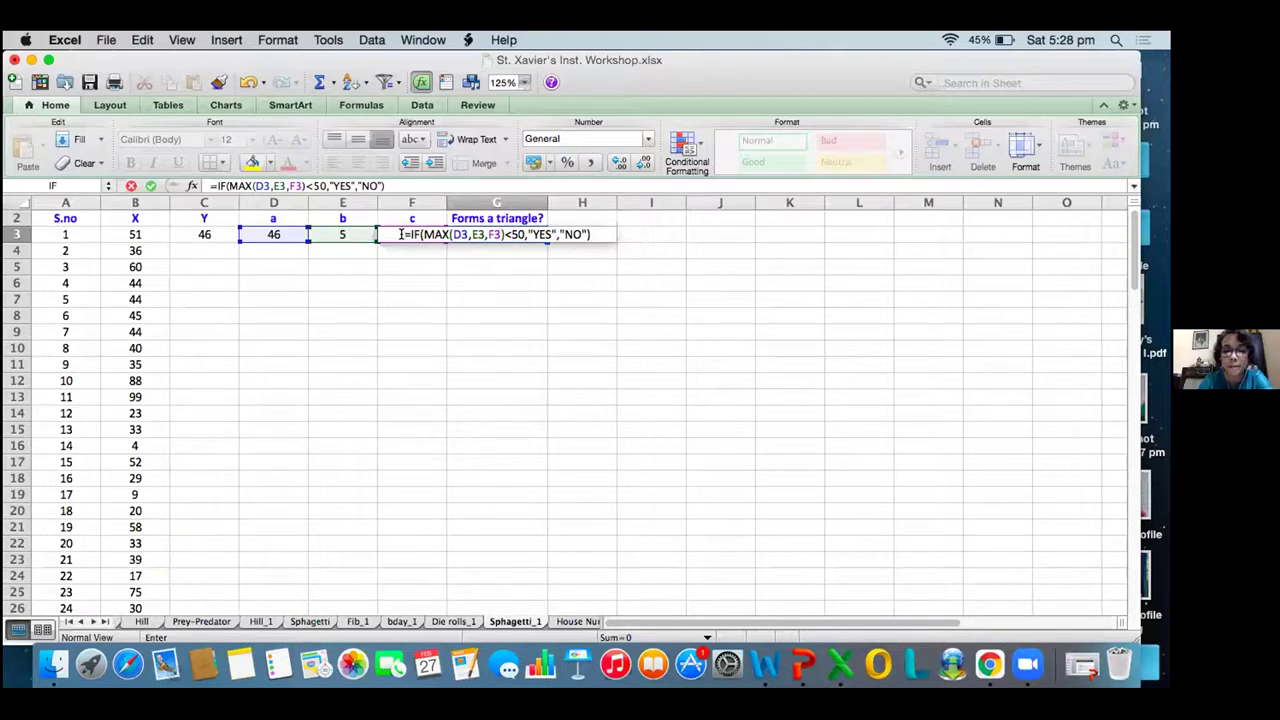
pyautogui.press('Return')
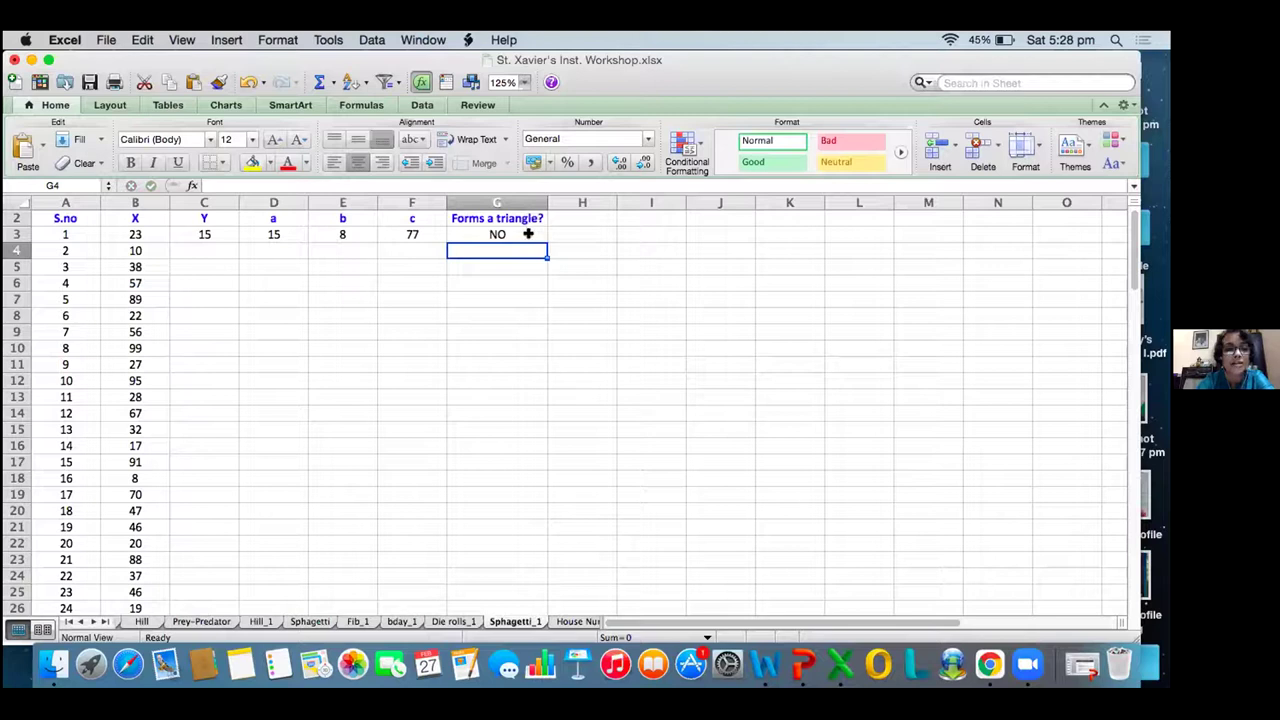
# - Try to fill all the row 3 formulas in B3:G3 down the table together
pyautogui.click(526, 234)
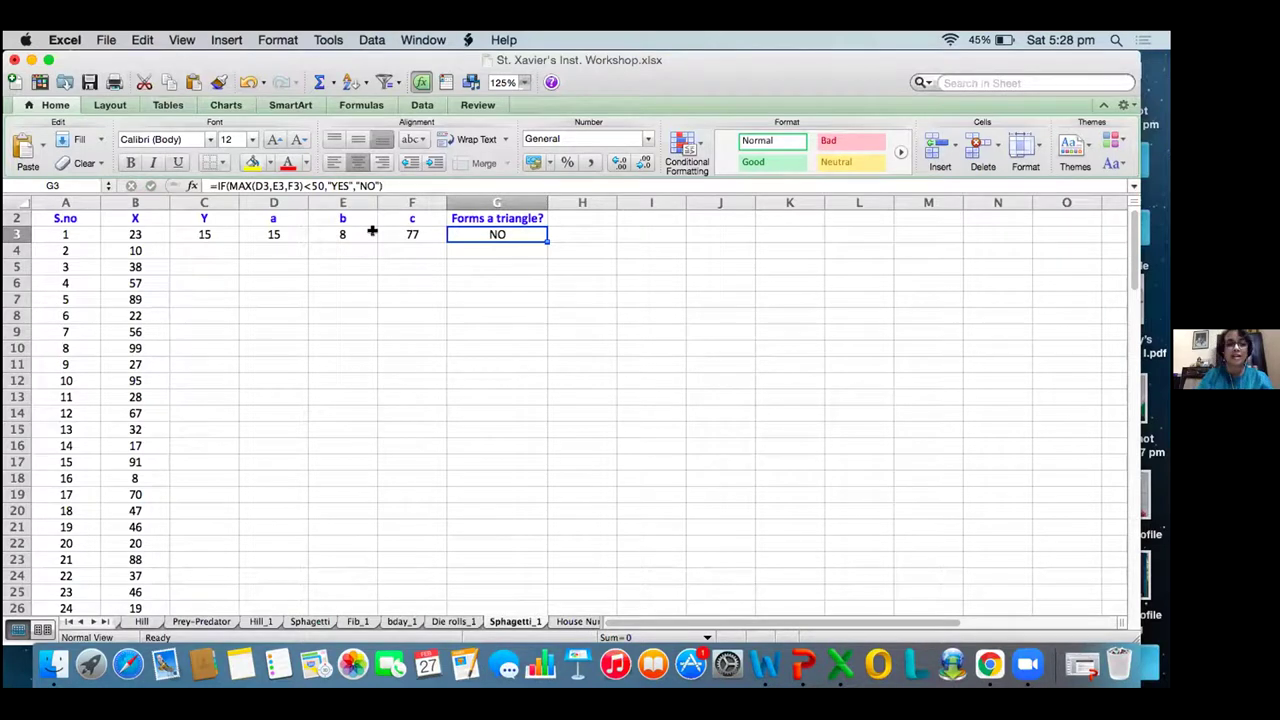
pyautogui.click(160, 232)
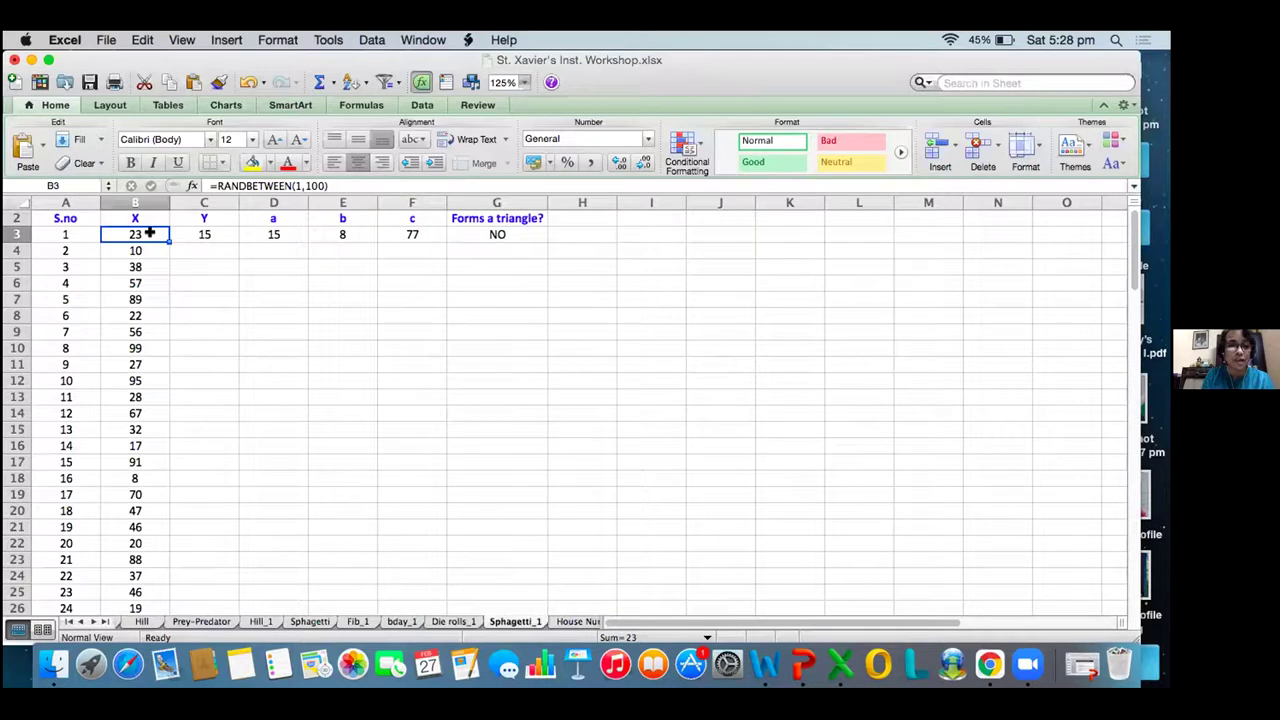
pyautogui.keyDown('shift'); pyautogui.click(503, 232); pyautogui.keyUp('shift')
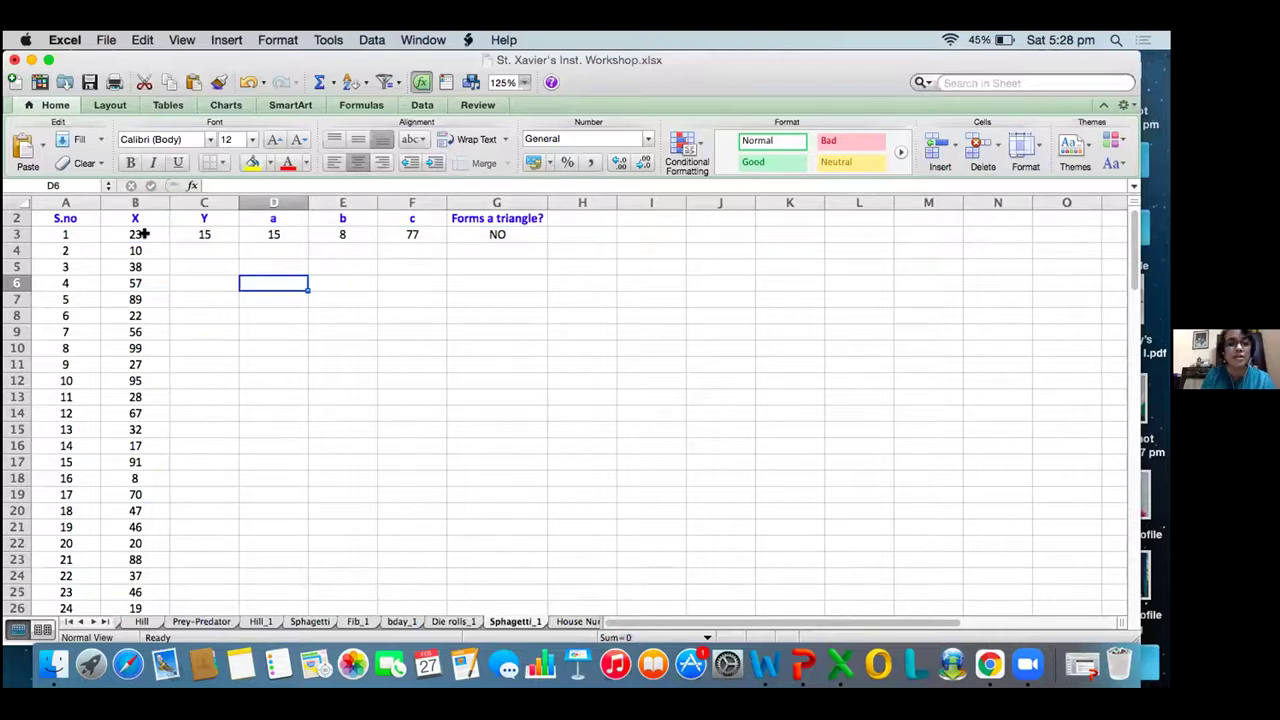
pyautogui.click(138, 234)
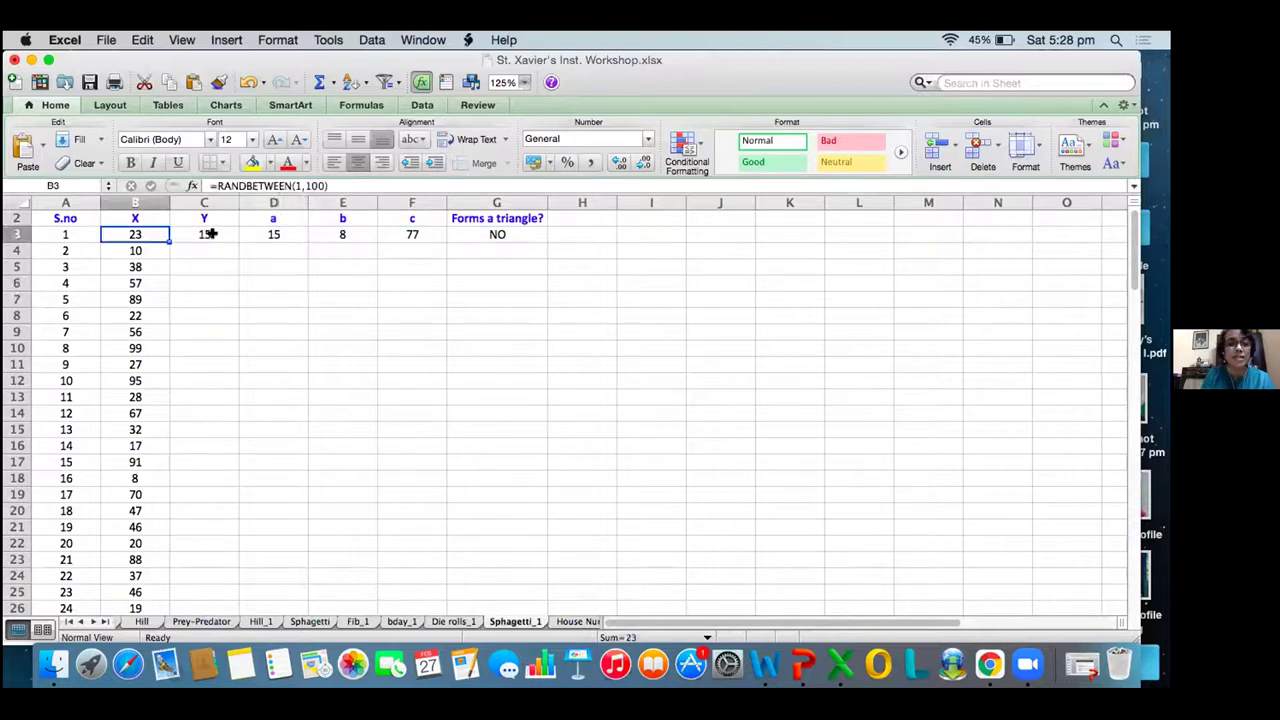
pyautogui.keyDown('shift'); pyautogui.click(519, 229); pyautogui.keyUp('shift')
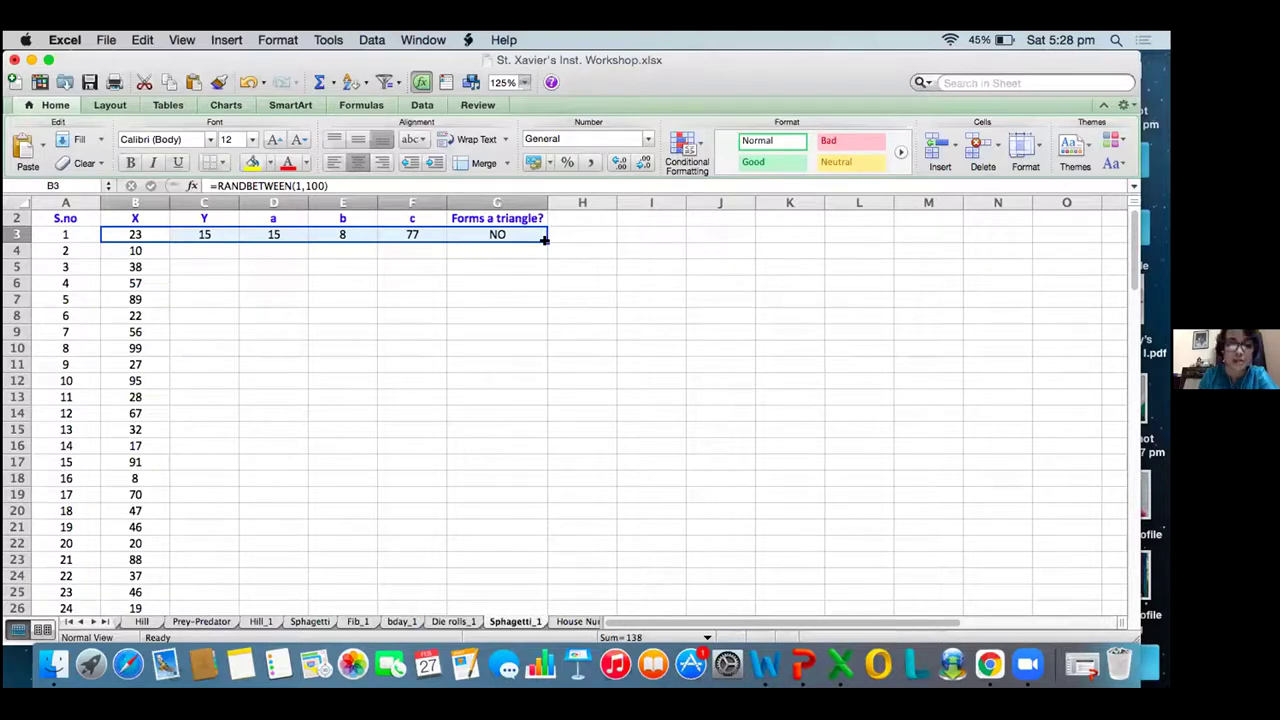
pyautogui.click(545, 236)
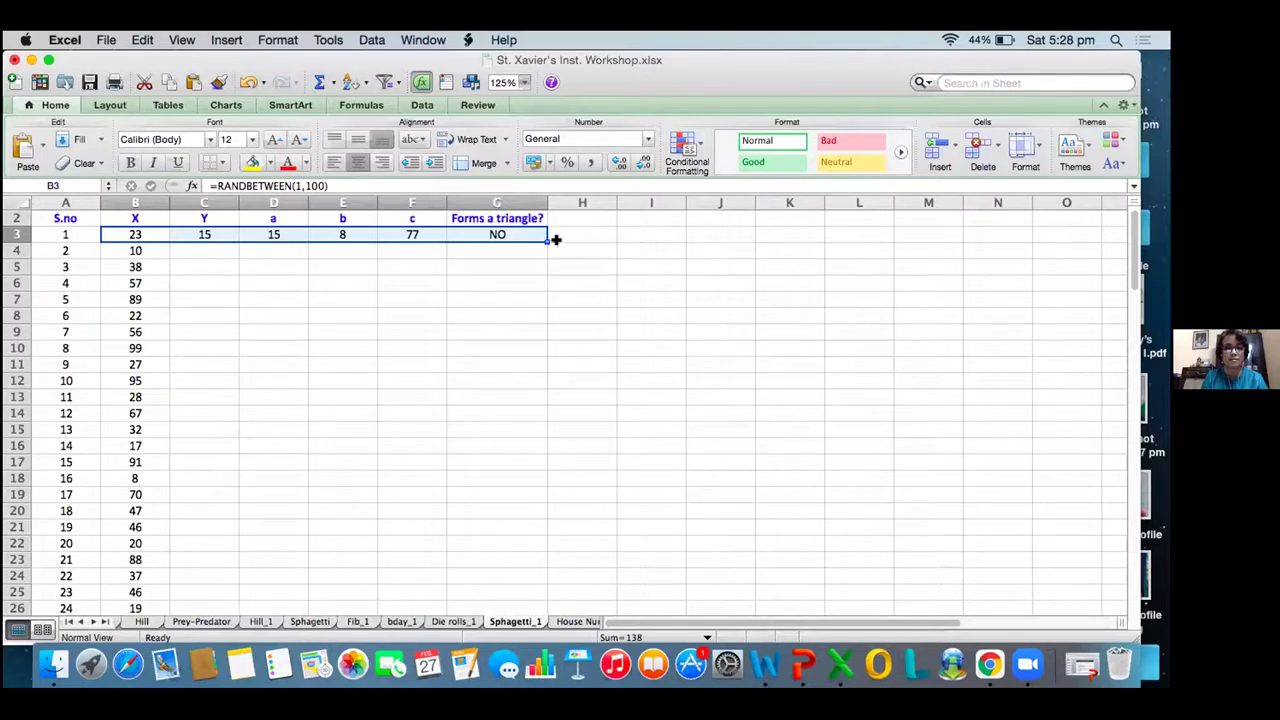
pyautogui.click(555, 248)
pyautogui.click(543, 235)
pyautogui.click(509, 299)
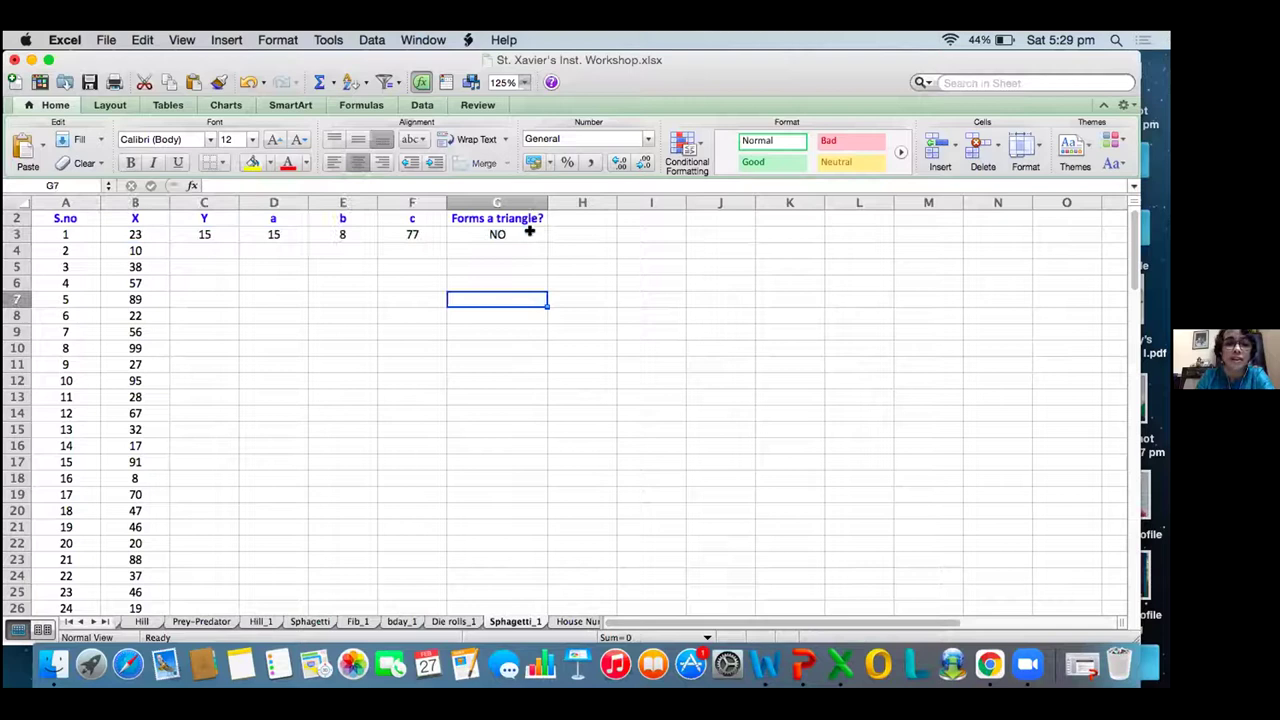
pyautogui.click(530, 232)
pyautogui.click(148, 231)
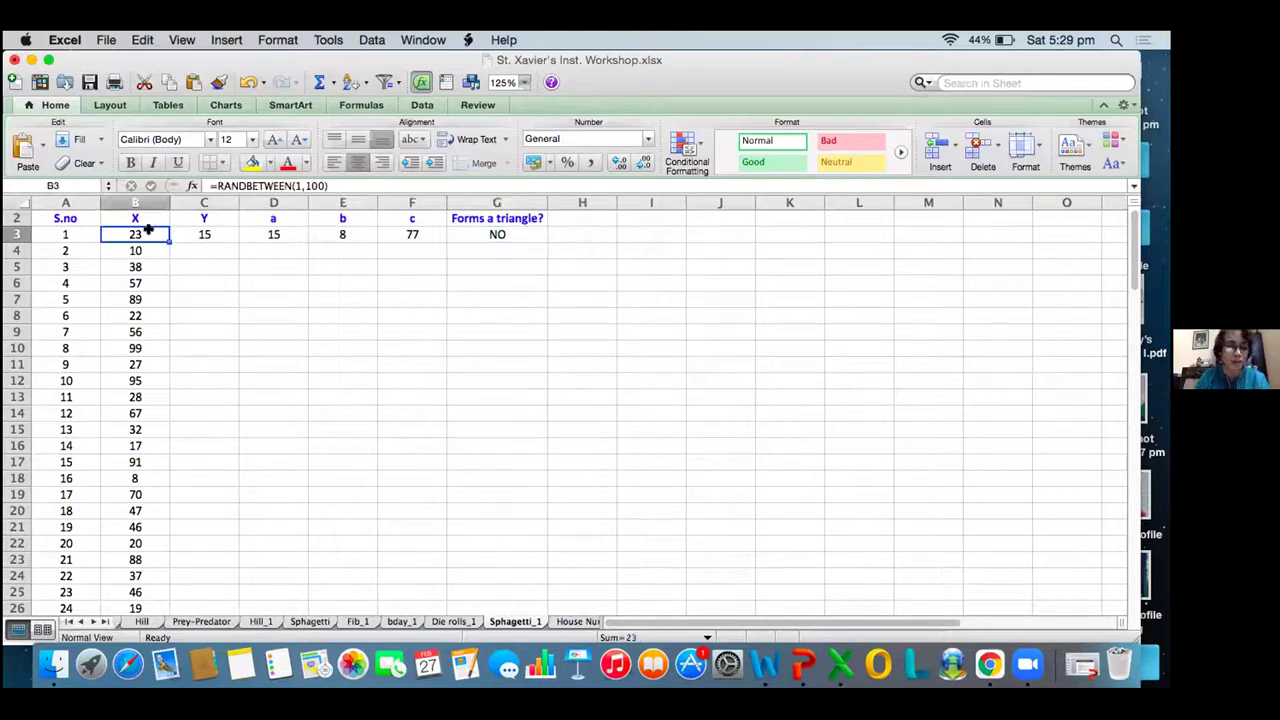
pyautogui.keyDown('shift'); pyautogui.click(518, 231); pyautogui.keyUp('shift')
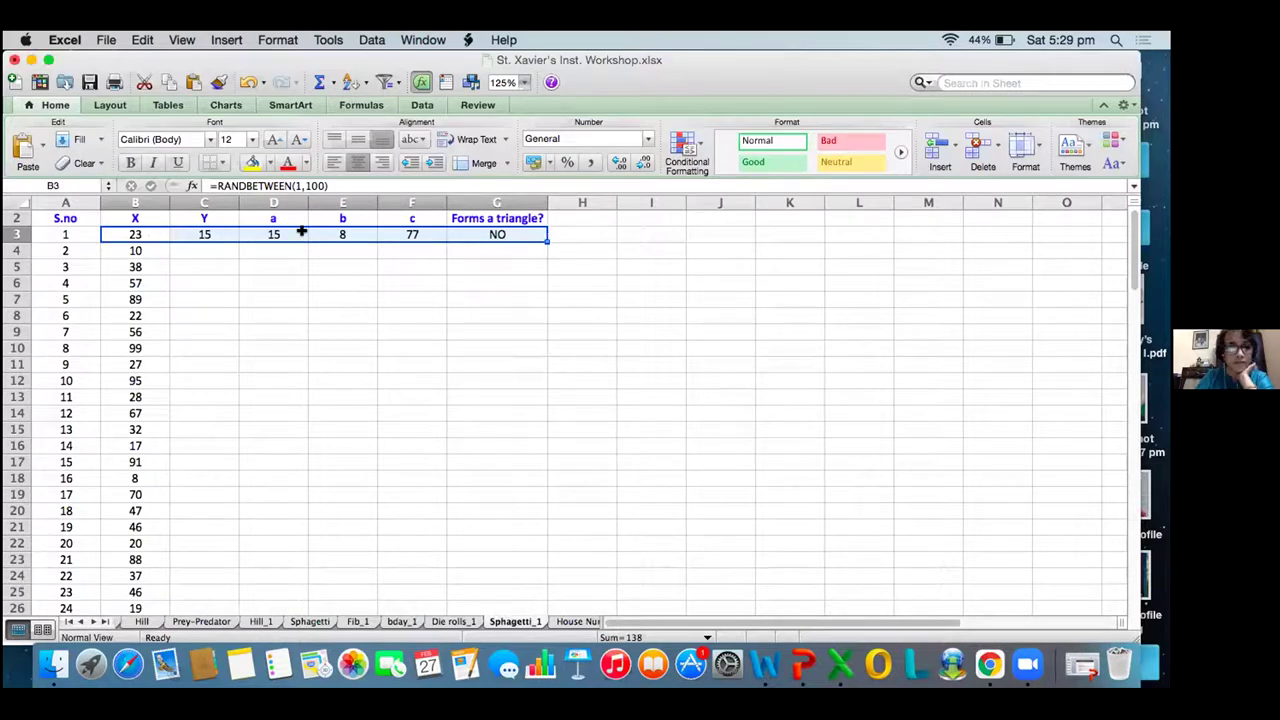
# - Fill the Y and side a formulas from row 3 down through row 102
pyautogui.click(231, 235)
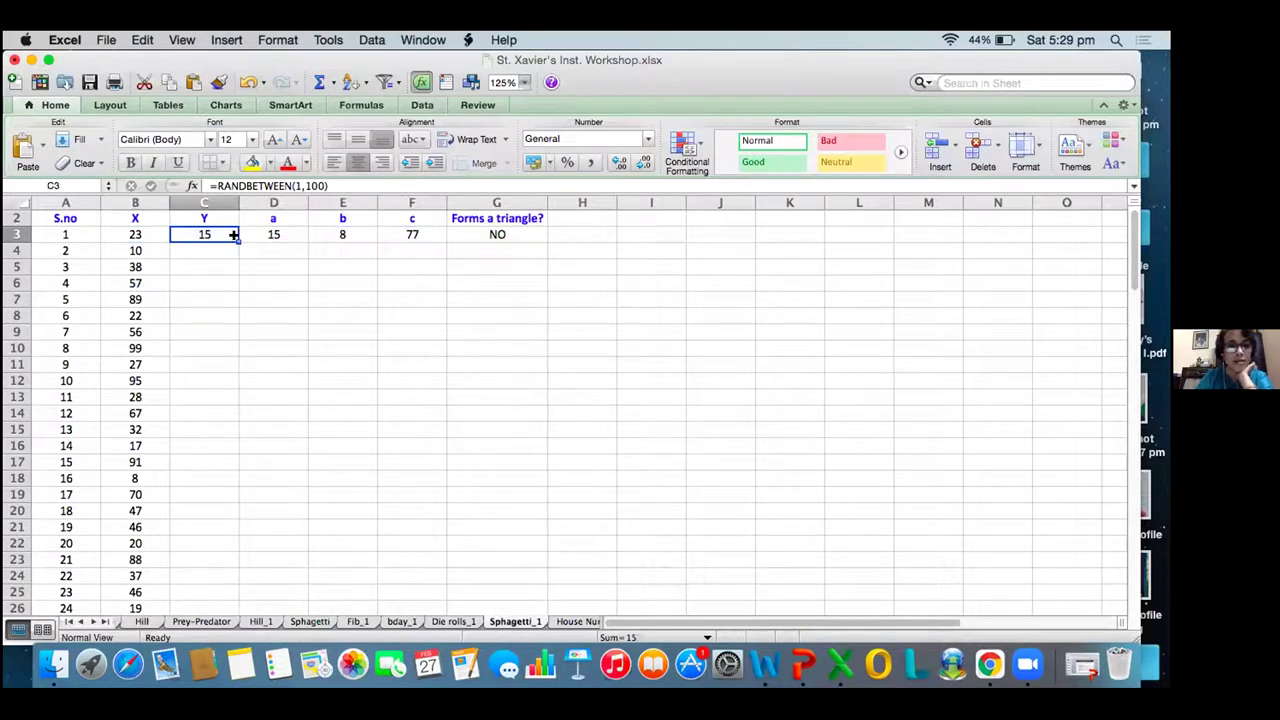
pyautogui.doubleClick(233, 235)
pyautogui.click(285, 233)
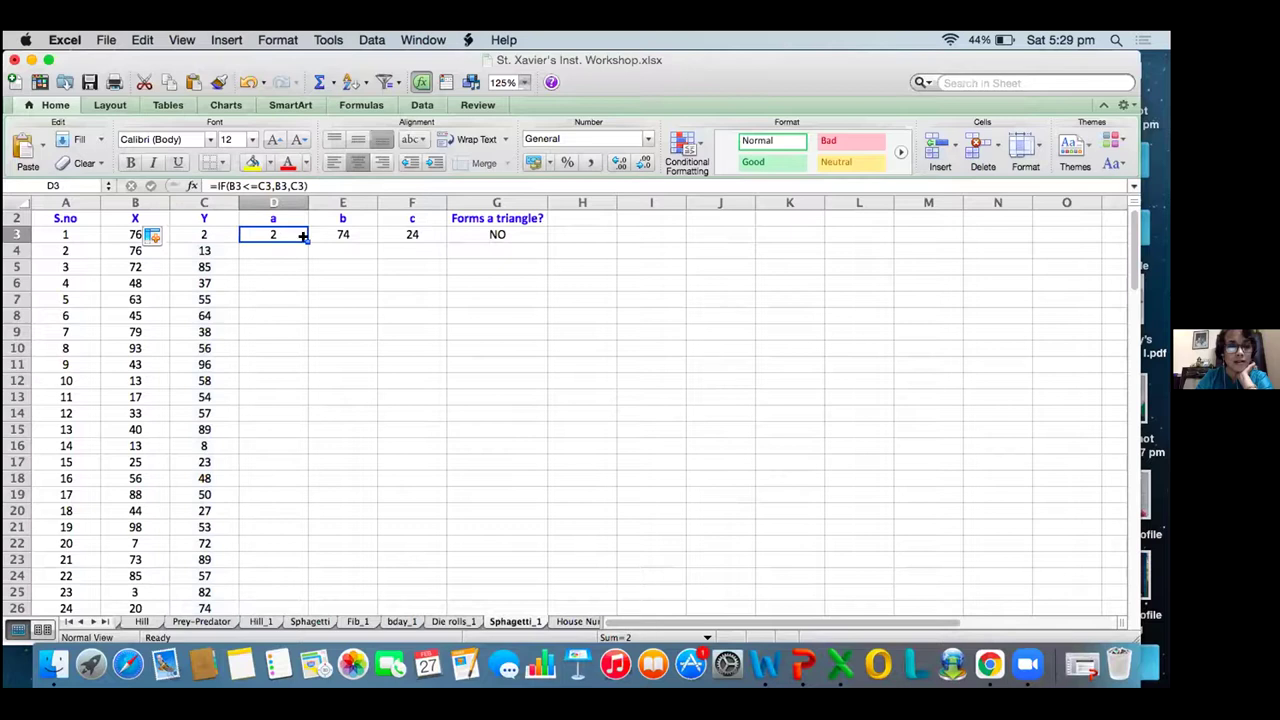
pyautogui.doubleClick(307, 241)
# - Fill the side b, side c and triangle check formulas down through row 102 and check the table's last rows
pyautogui.click(366, 234)
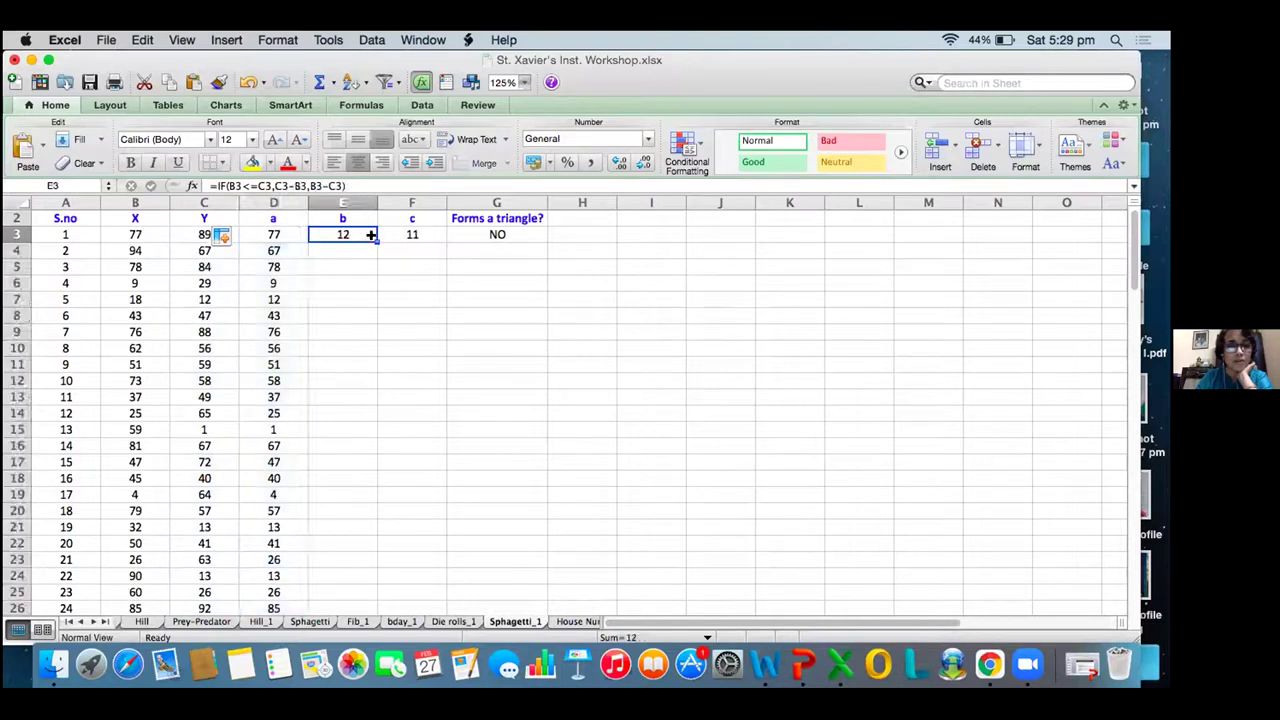
pyautogui.doubleClick(376, 241)
pyautogui.click(436, 235)
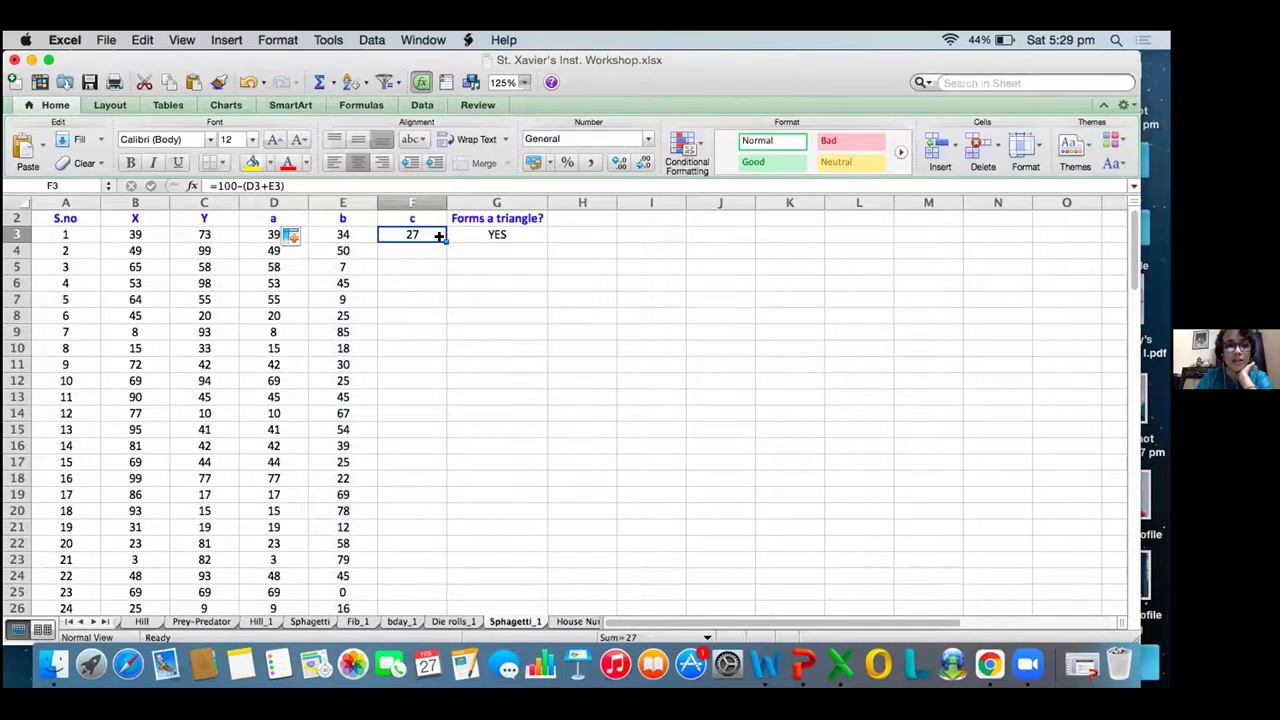
pyautogui.doubleClick(445, 241)
pyautogui.click(497, 233)
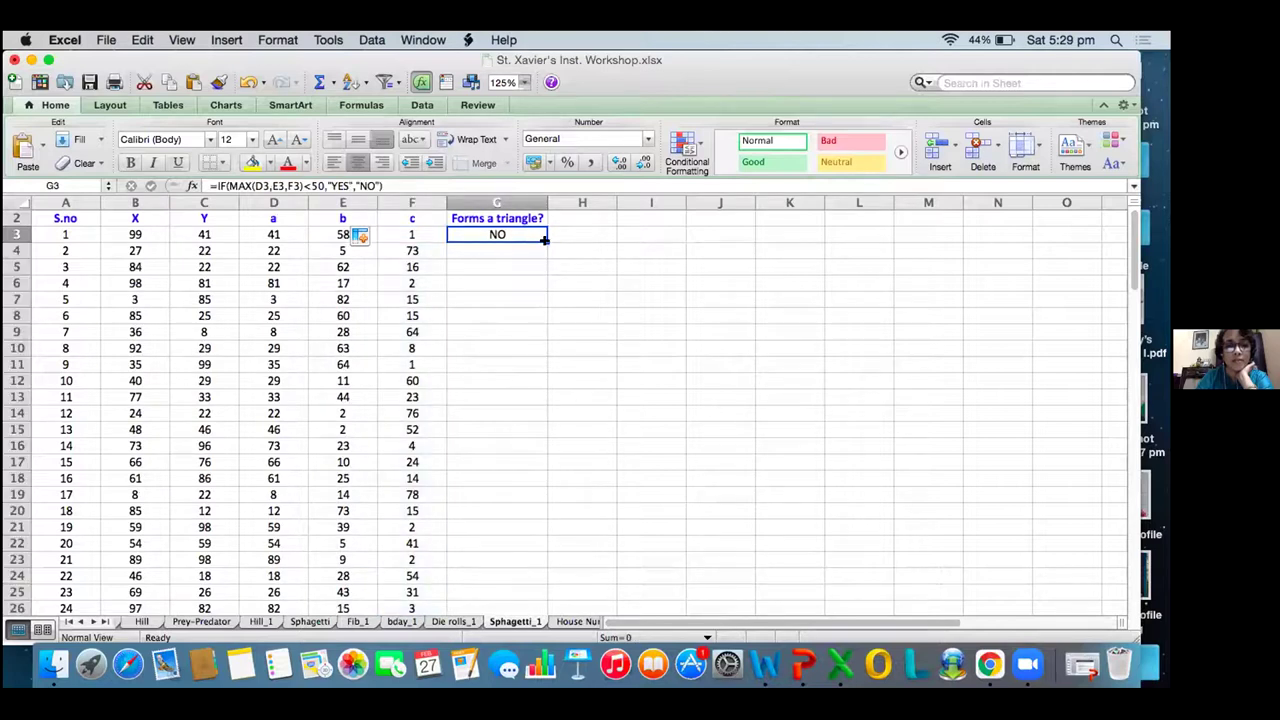
pyautogui.doubleClick(545, 241)
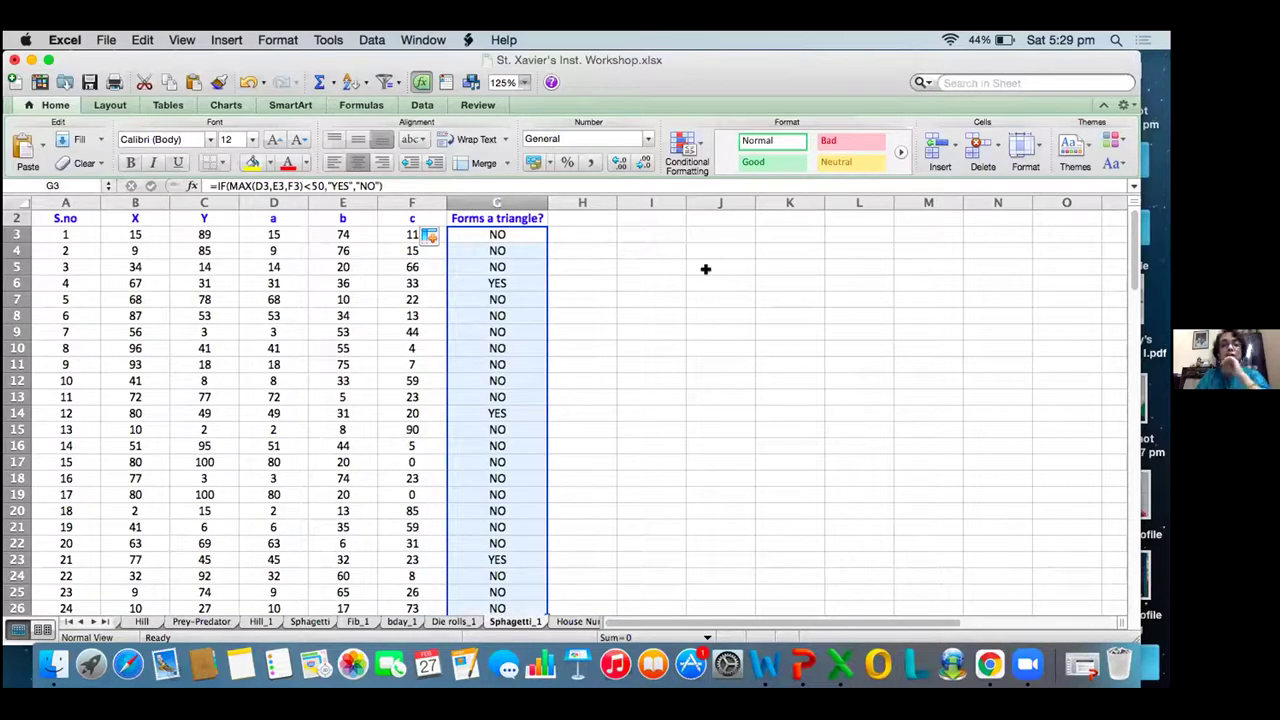
pyautogui.click(696, 235)
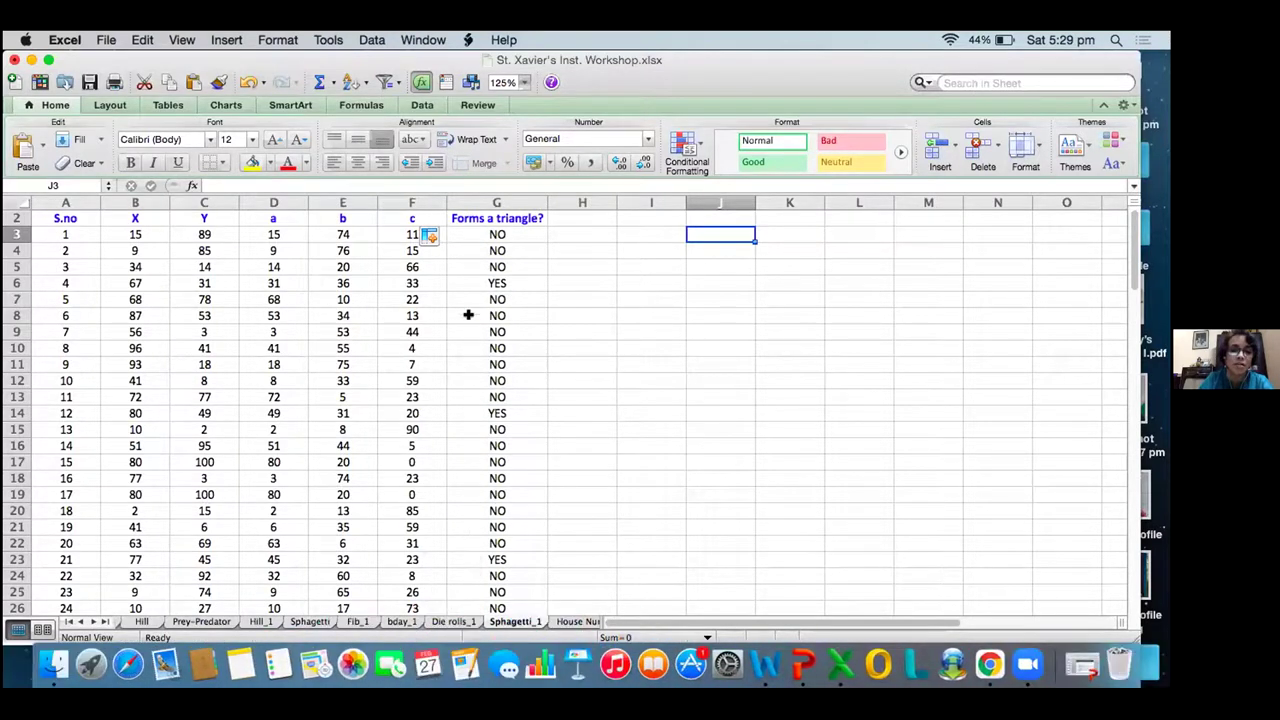
pyautogui.moveTo(1135, 244); pyautogui.dragTo(1117, 517)
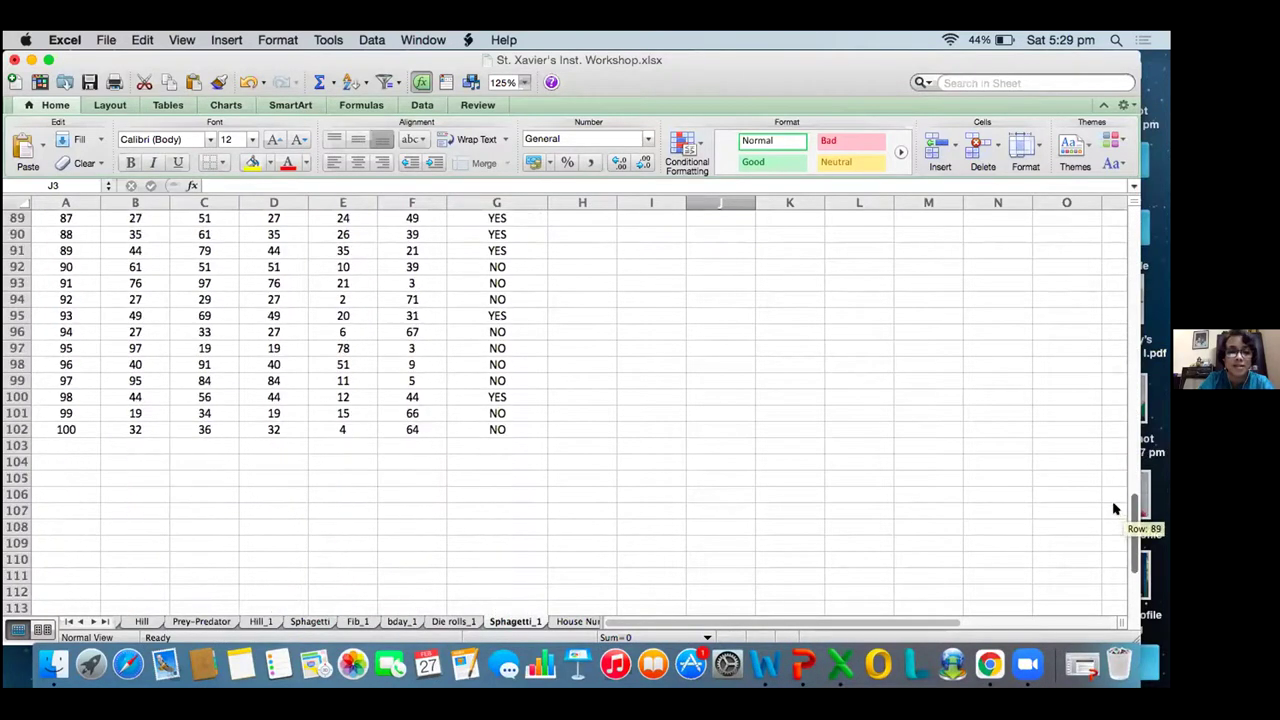
pyautogui.moveTo(1109, 443); pyautogui.dragTo(1080, 212)
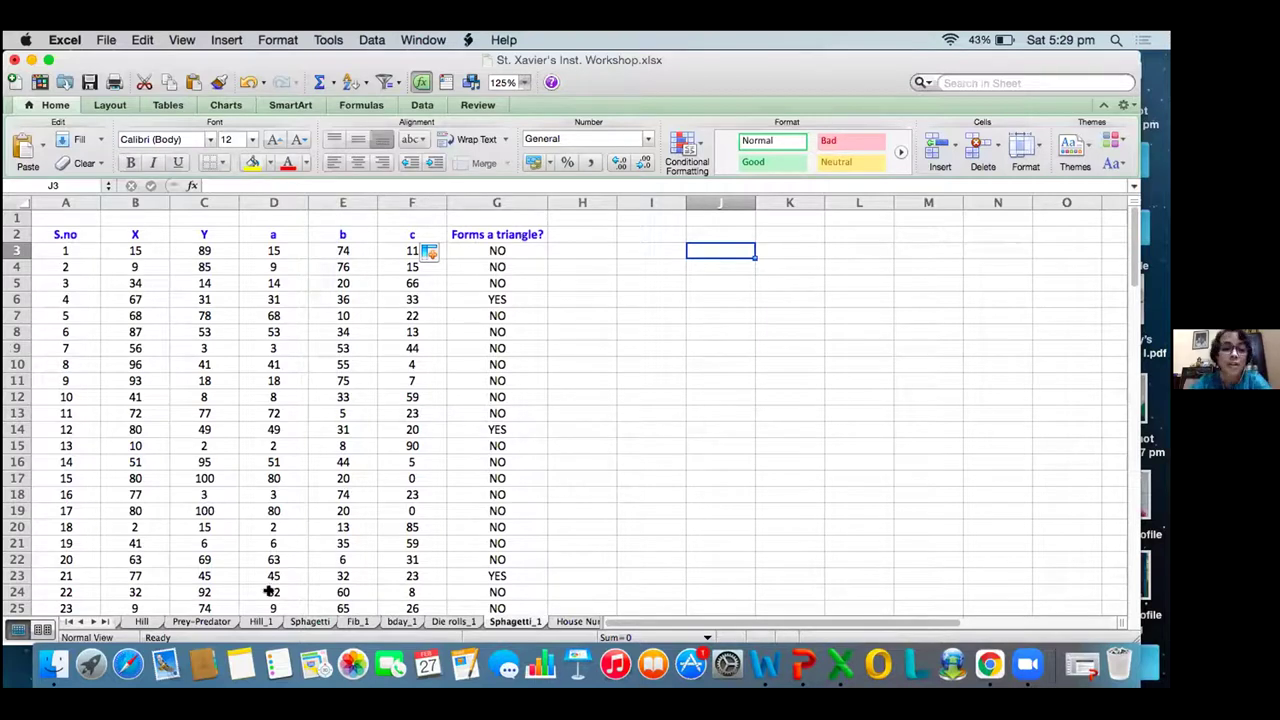
# - On the finished Sphagetti sheet, fill the X and Y random-number formulas from row 2 down the table again
pyautogui.click(300, 621)
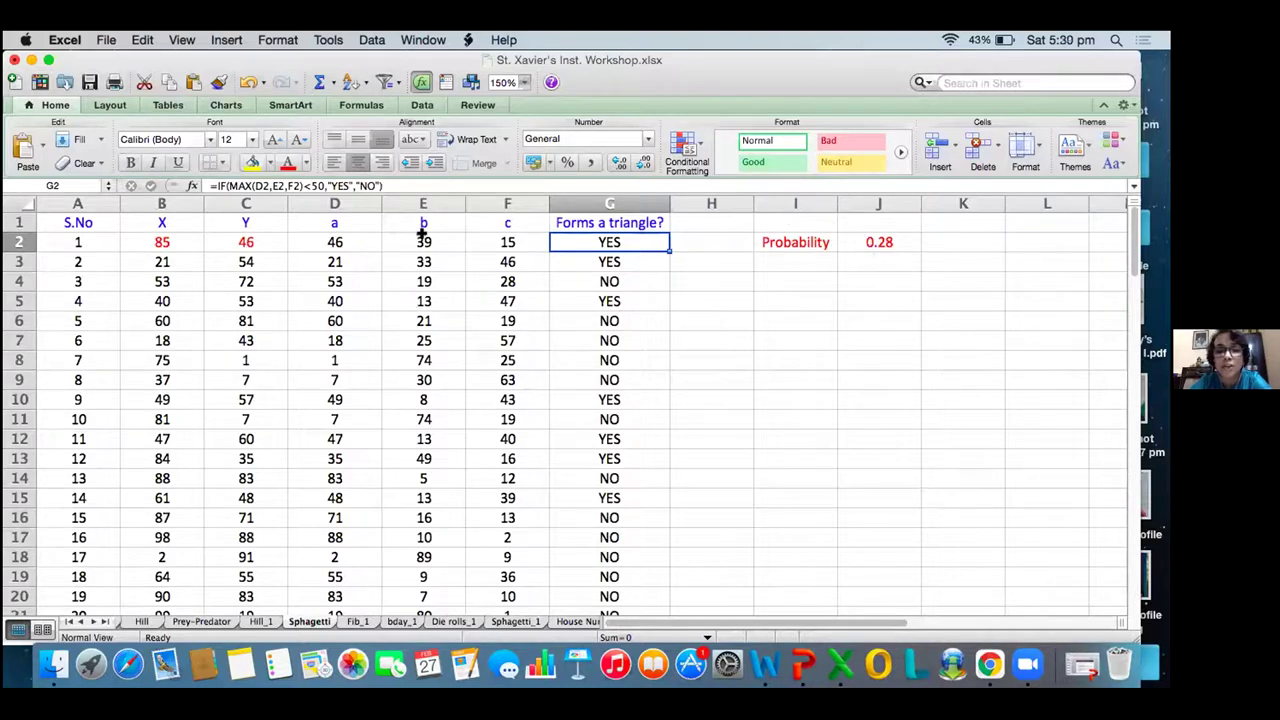
pyautogui.click(187, 238)
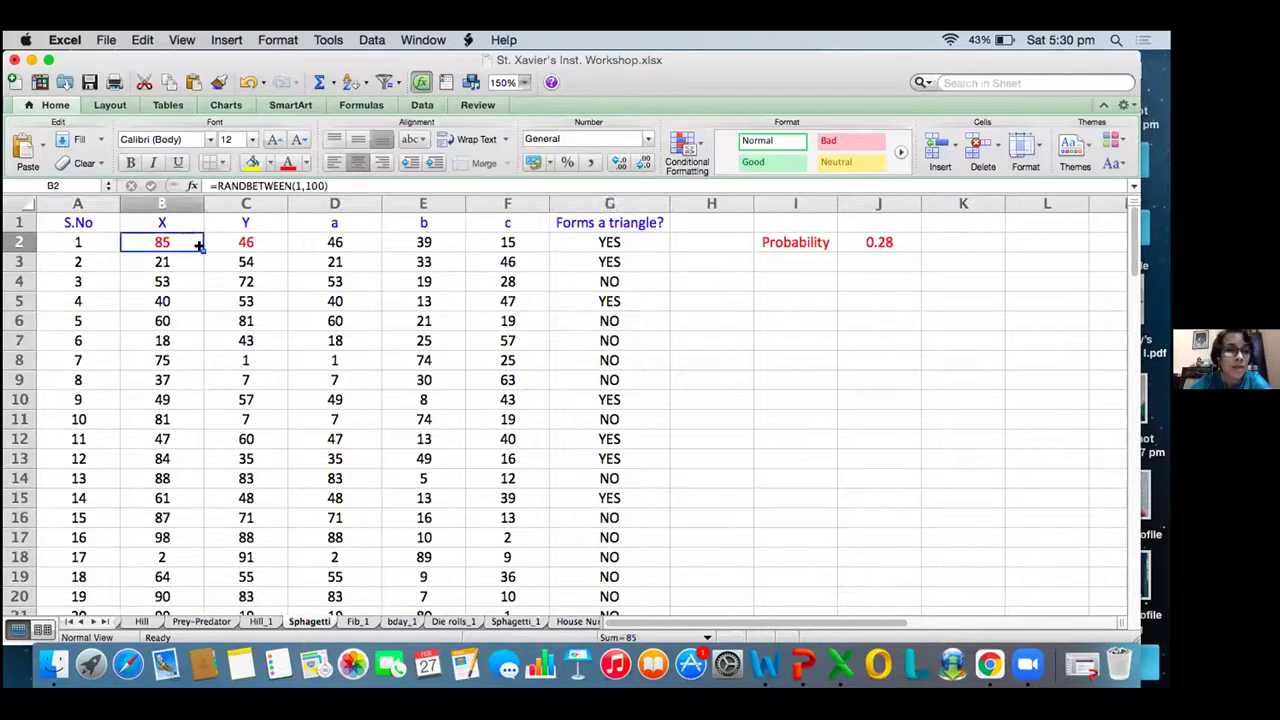
pyautogui.doubleClick(199, 245)
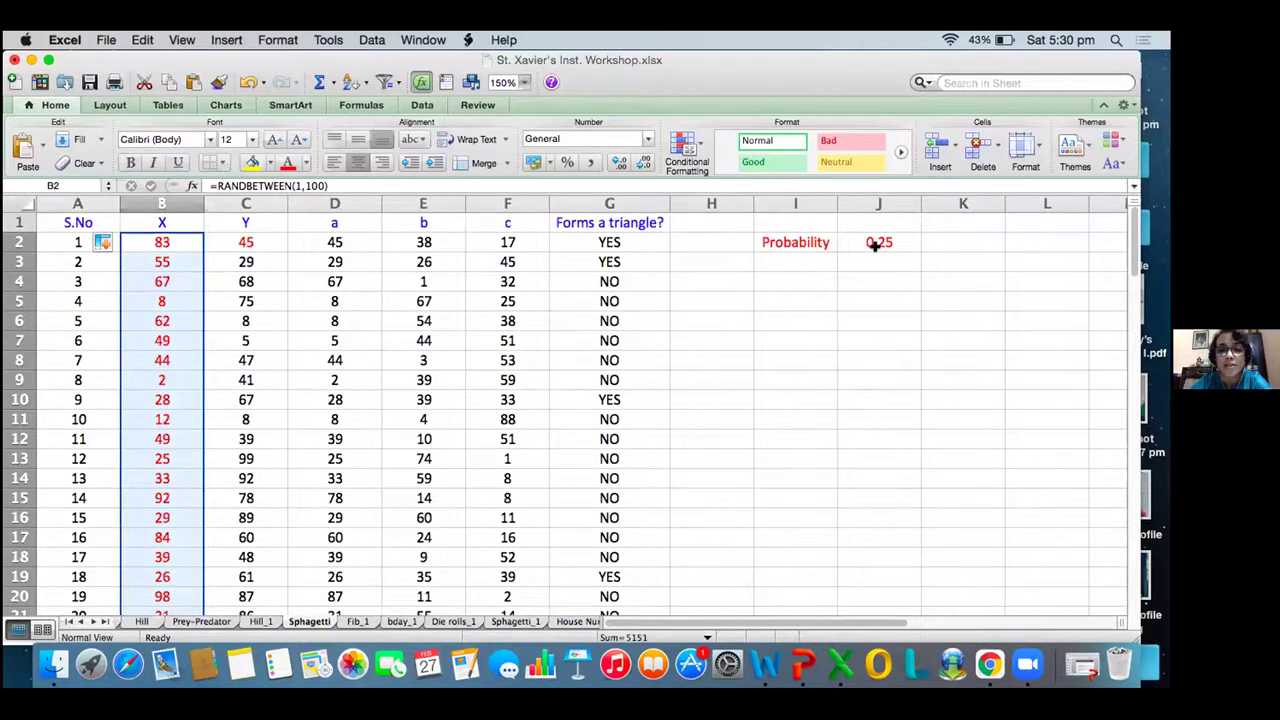
pyautogui.click(275, 242)
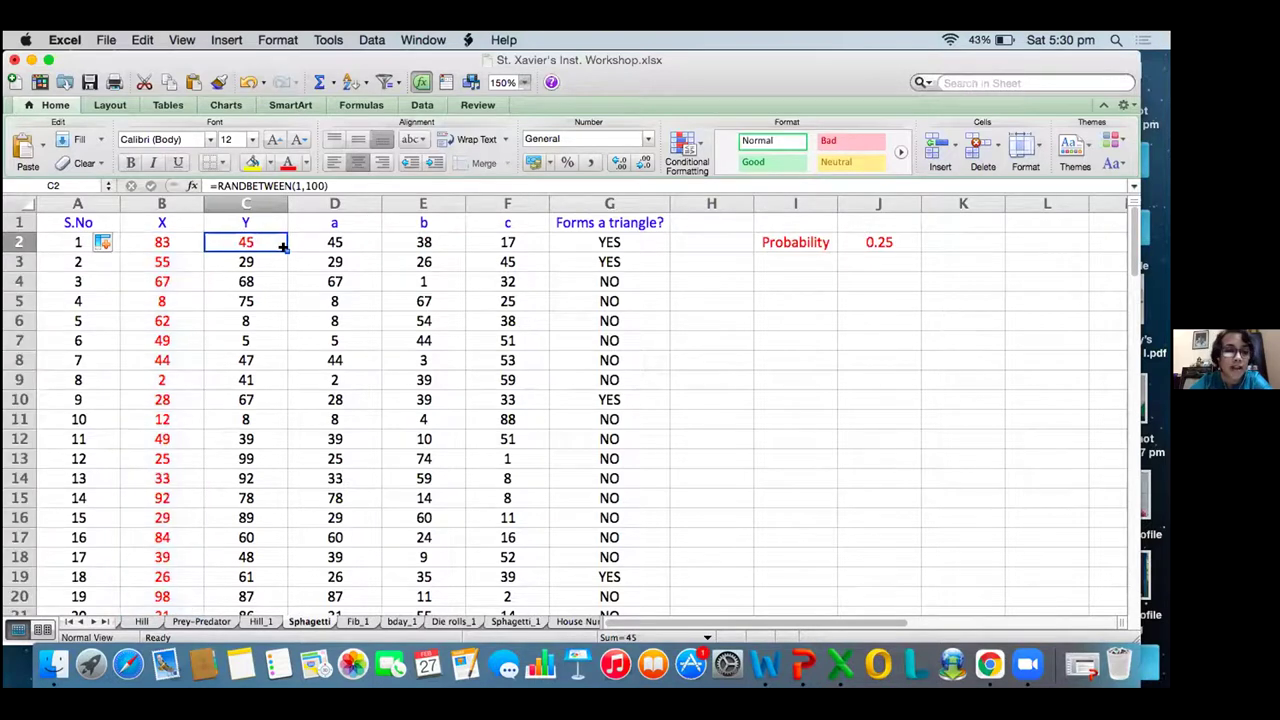
pyautogui.doubleClick(285, 248)
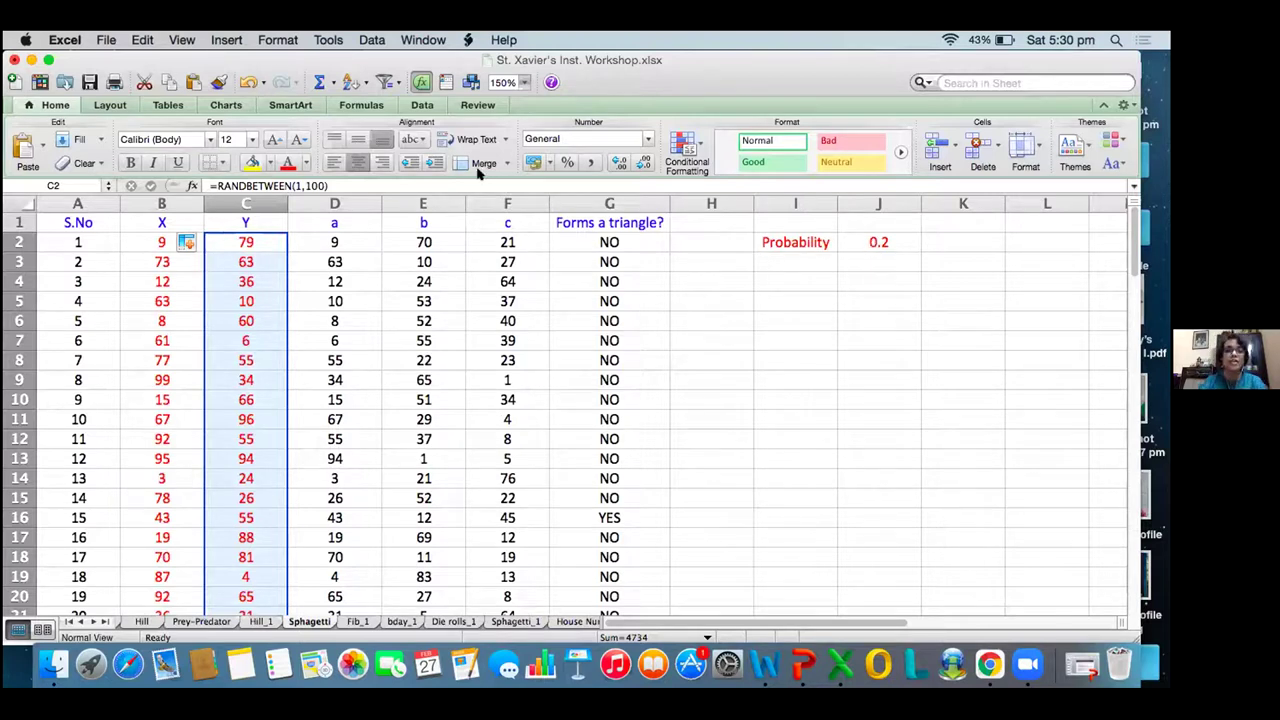
# - Move to the triangle check formula in G2 and recalculate the sheet to draw new random values
pyautogui.click(234, 244)
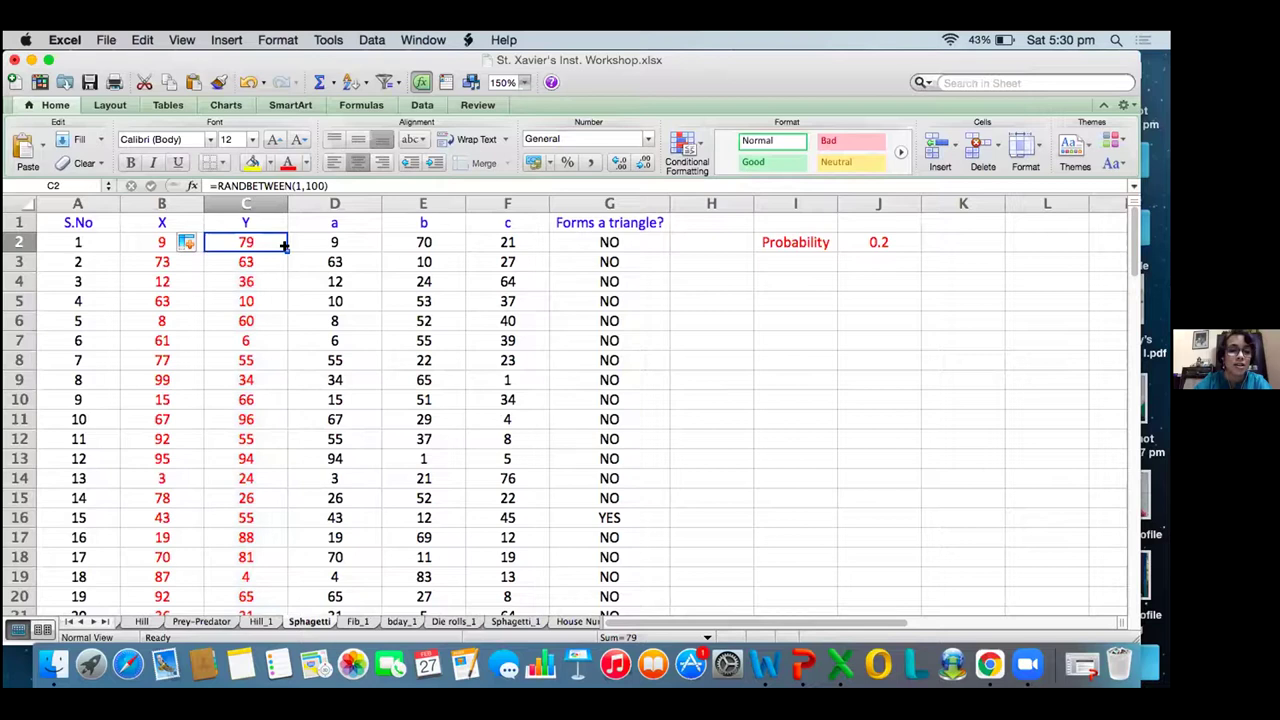
pyautogui.press('Right')
pyautogui.press('Right')
pyautogui.press('Right')
pyautogui.press('Right')
pyautogui.press('F9')
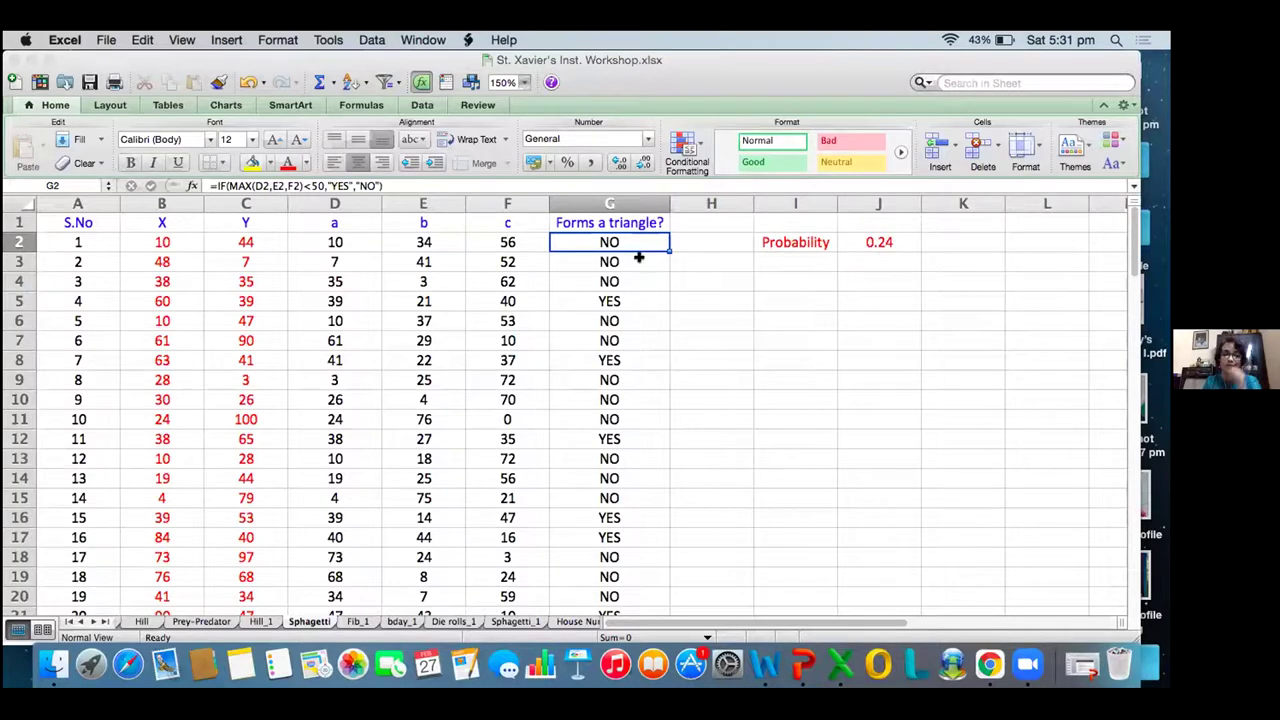
# - Minimize the workbook and switch to the PowerPoint presentation with the Spaghetti Problem simulation slide
pyautogui.click(32, 60)
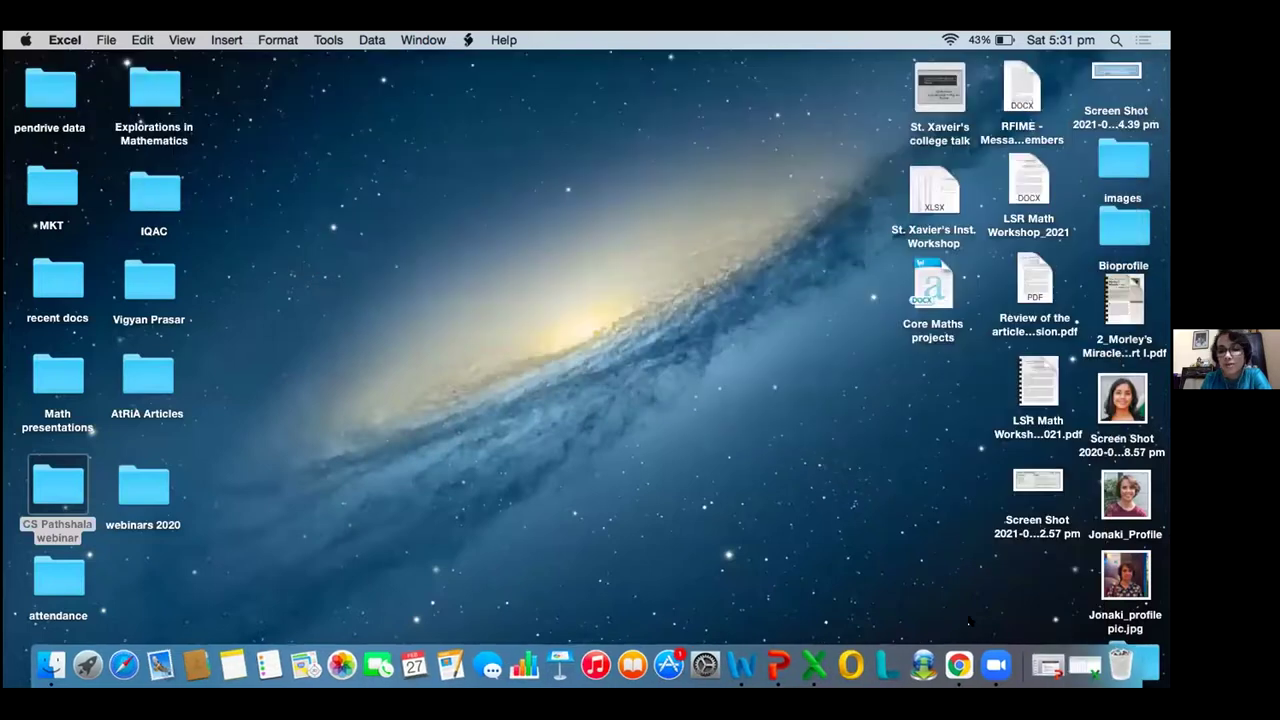
pyautogui.click(1034, 655)
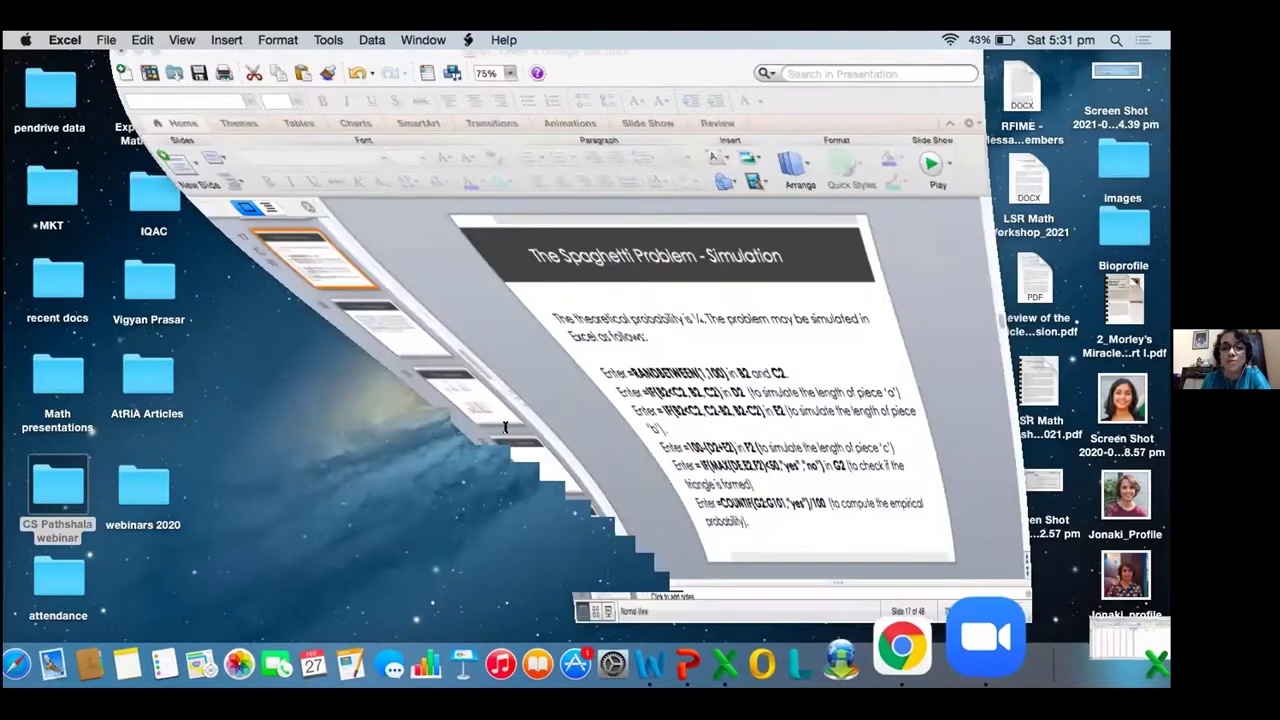
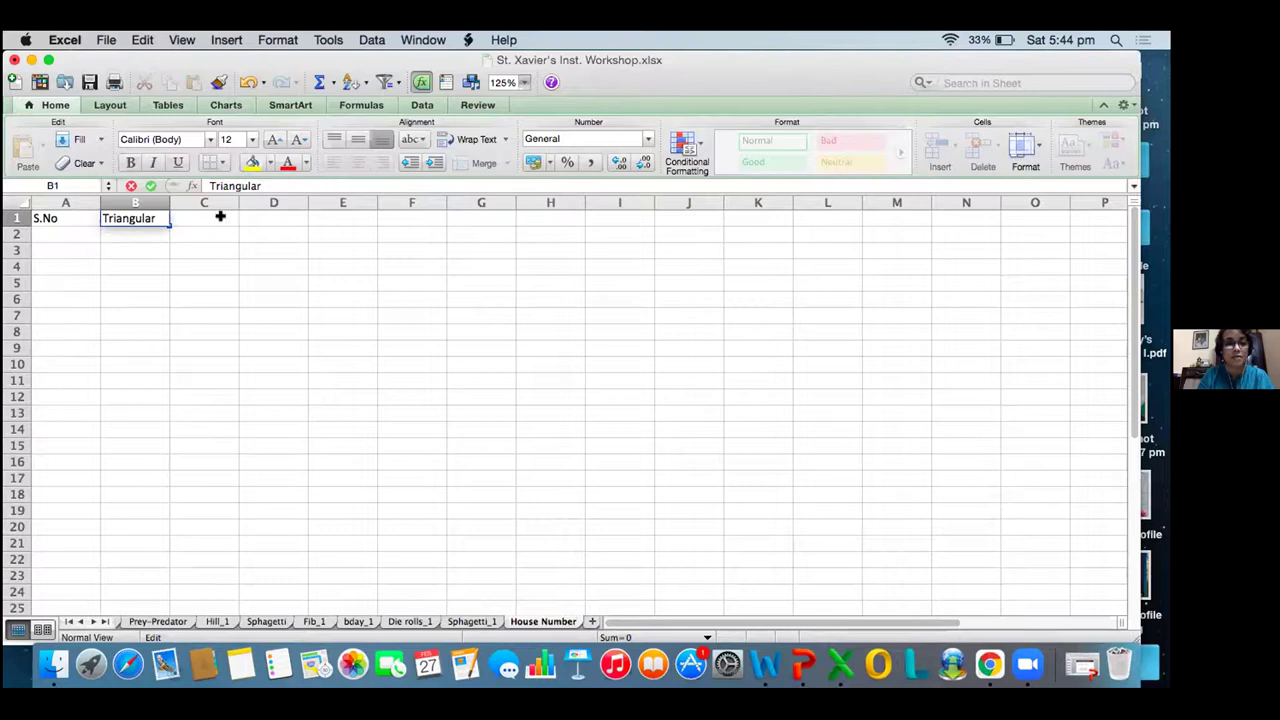
# - Enter the heading Square in C1 and make the headings in A1:C1 blue, bold and centred
pyautogui.write('Square')
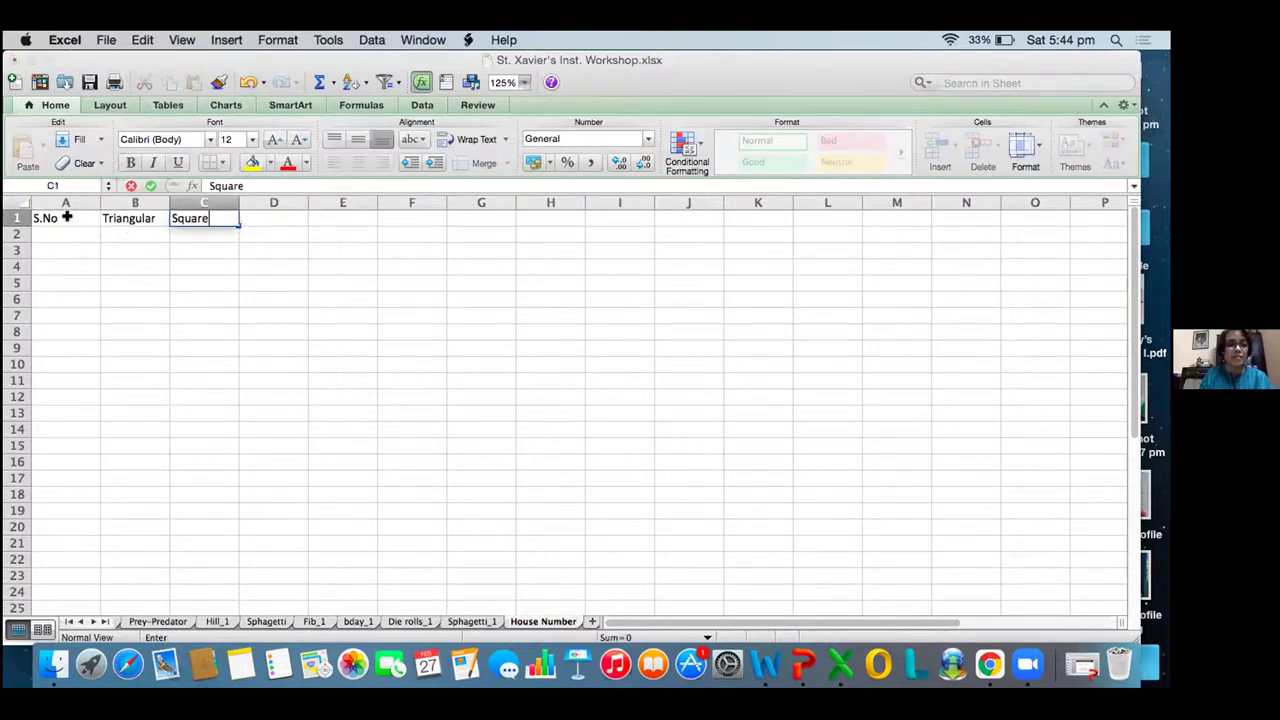
pyautogui.click(72, 226)
pyautogui.keyDown('shift'); pyautogui.click(216, 217); pyautogui.keyUp('shift')
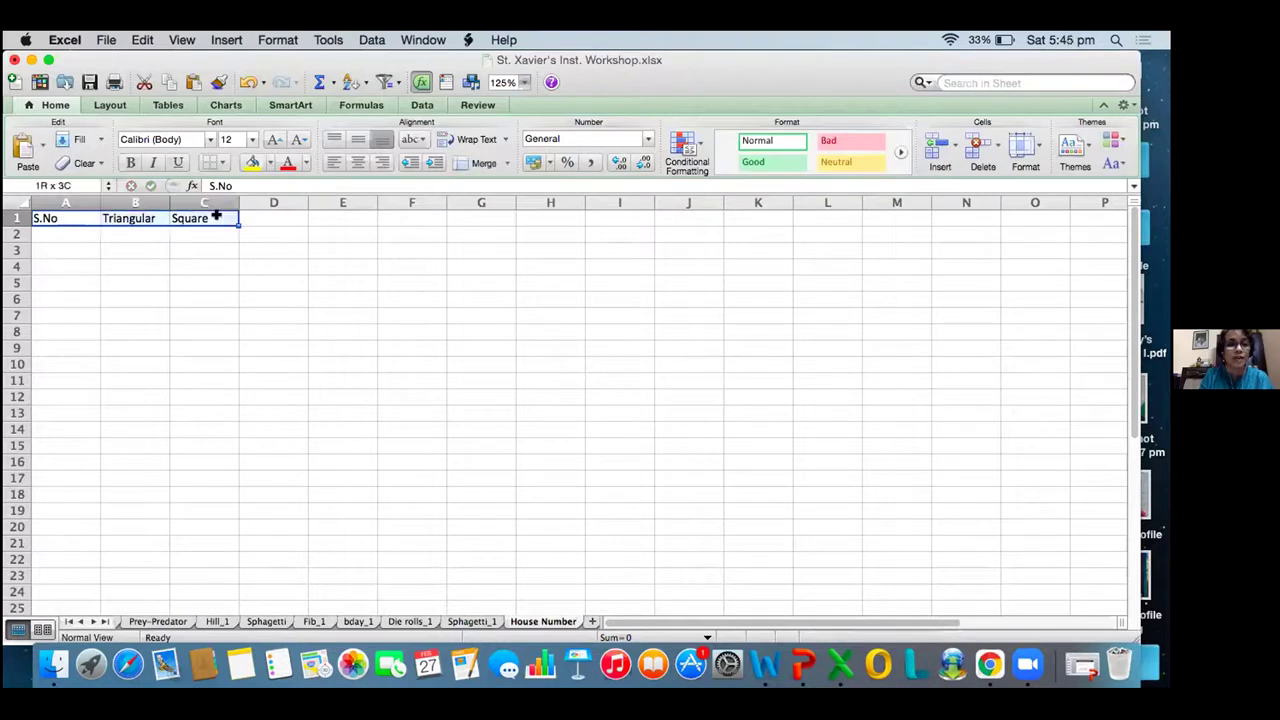
pyautogui.click(302, 163)
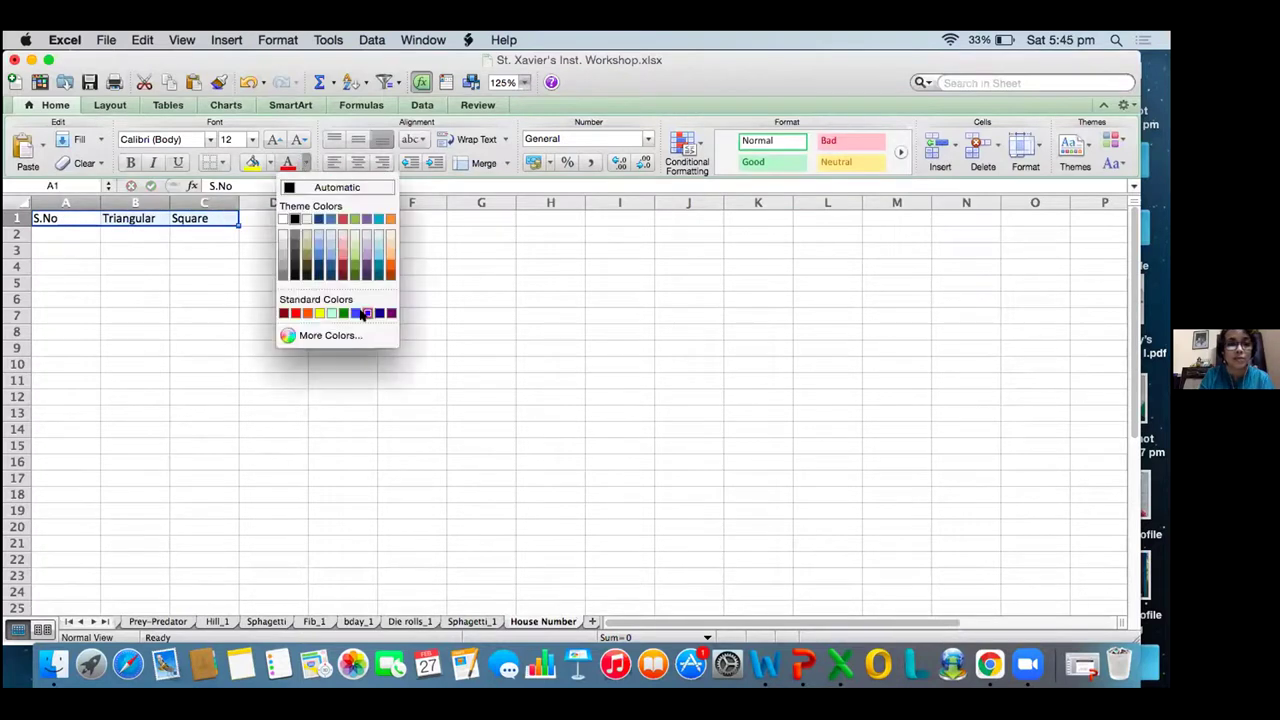
pyautogui.click(366, 315)
pyautogui.click(130, 163)
pyautogui.click(355, 163)
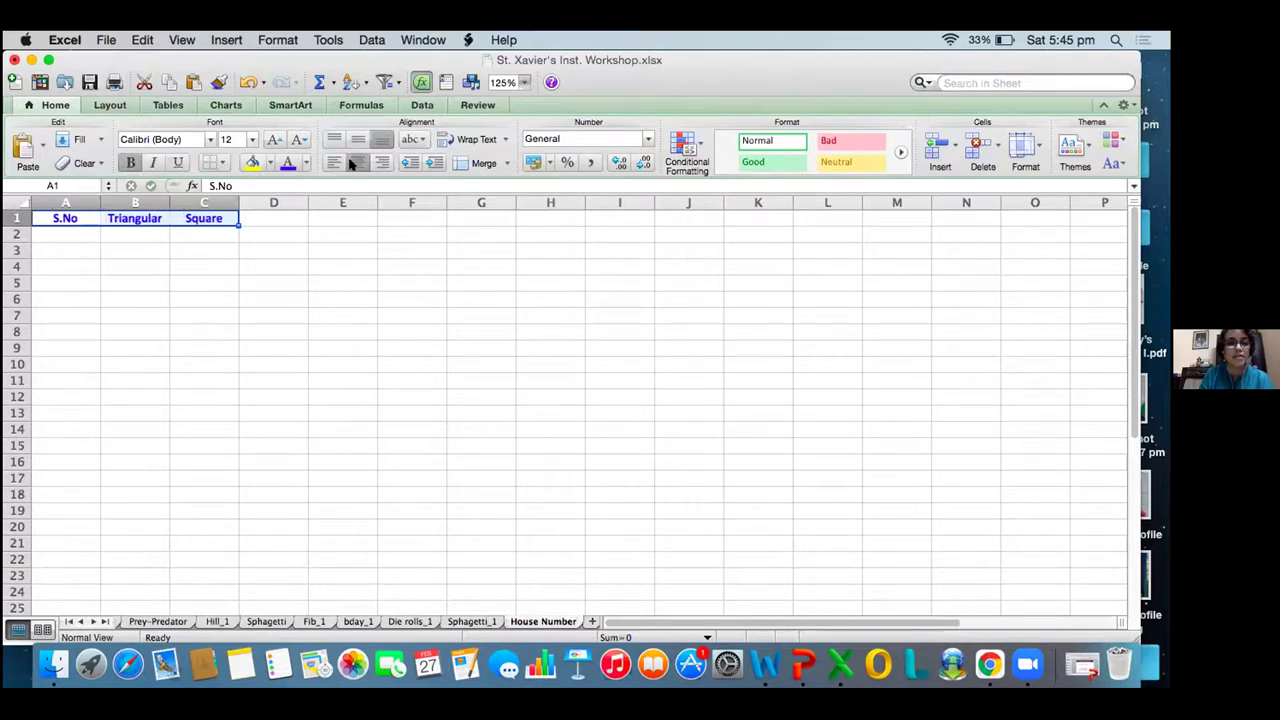
# - Start the serial numbers with 1 in A2 and the formula =A2+1 in A3
pyautogui.click(66, 232)
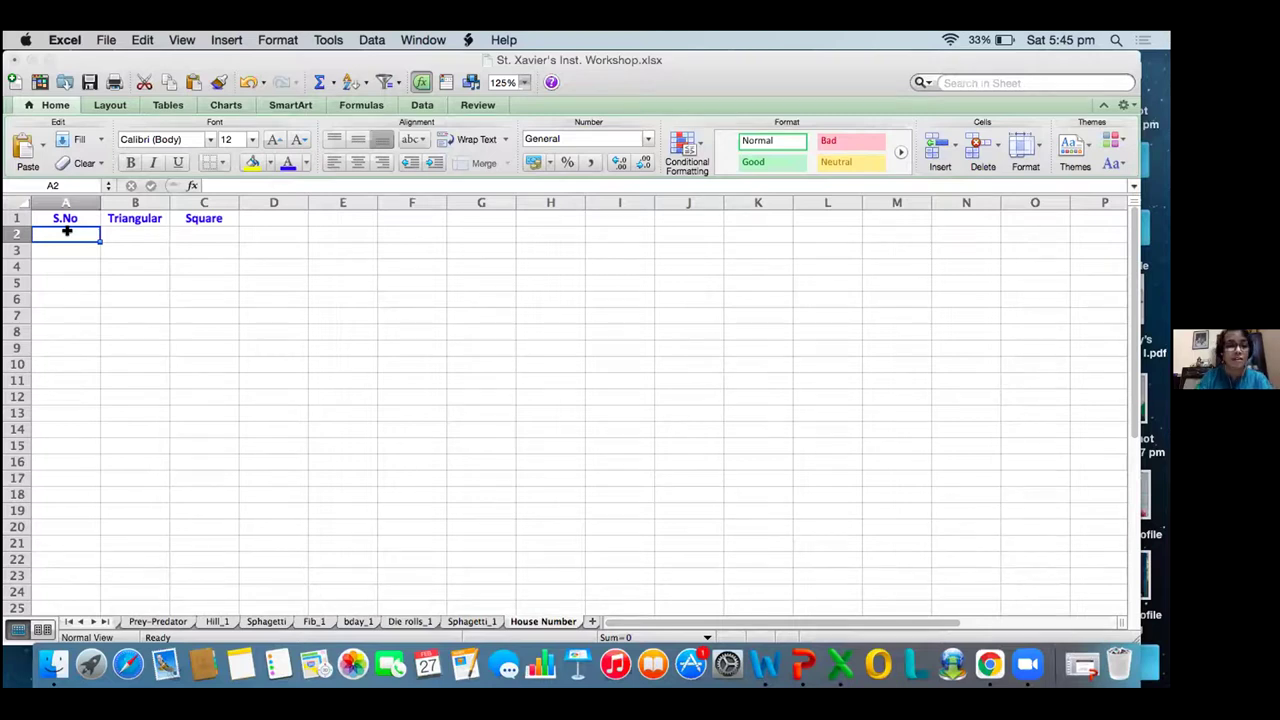
pyautogui.click(67, 232)
pyautogui.write('1')
pyautogui.press('Return')
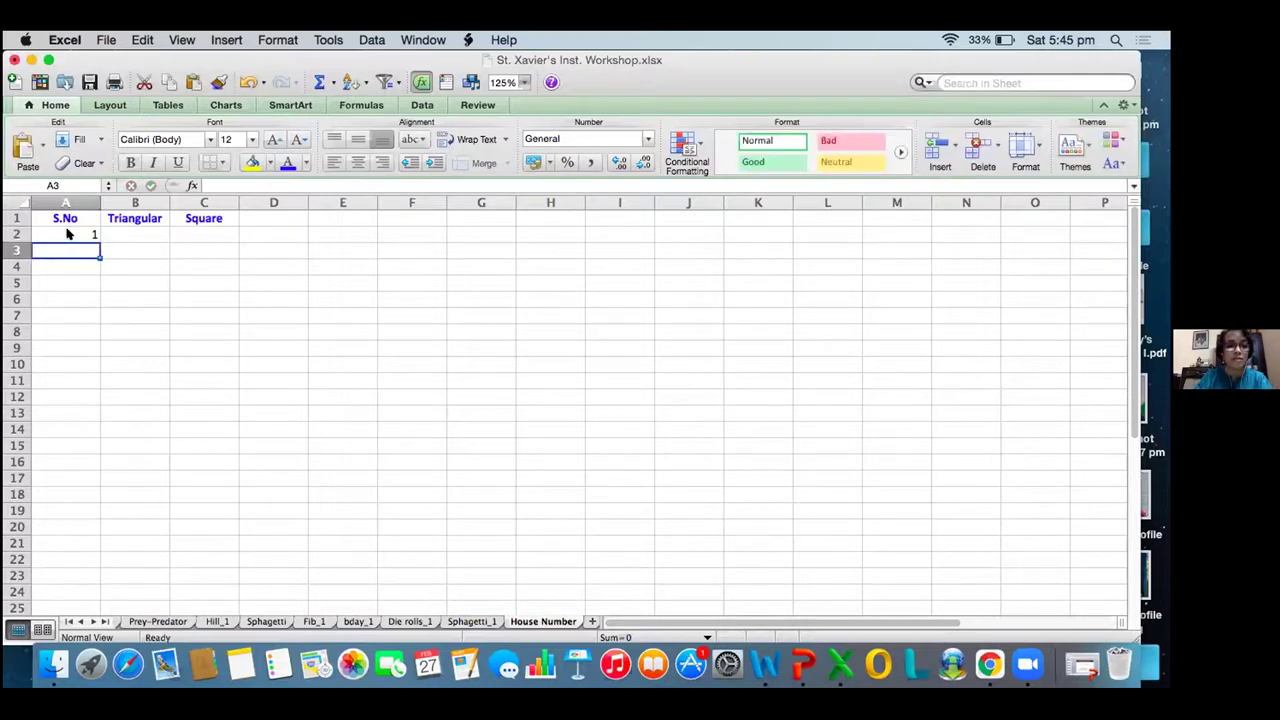
pyautogui.write('=')
pyautogui.click(67, 233)
pyautogui.write('+1')
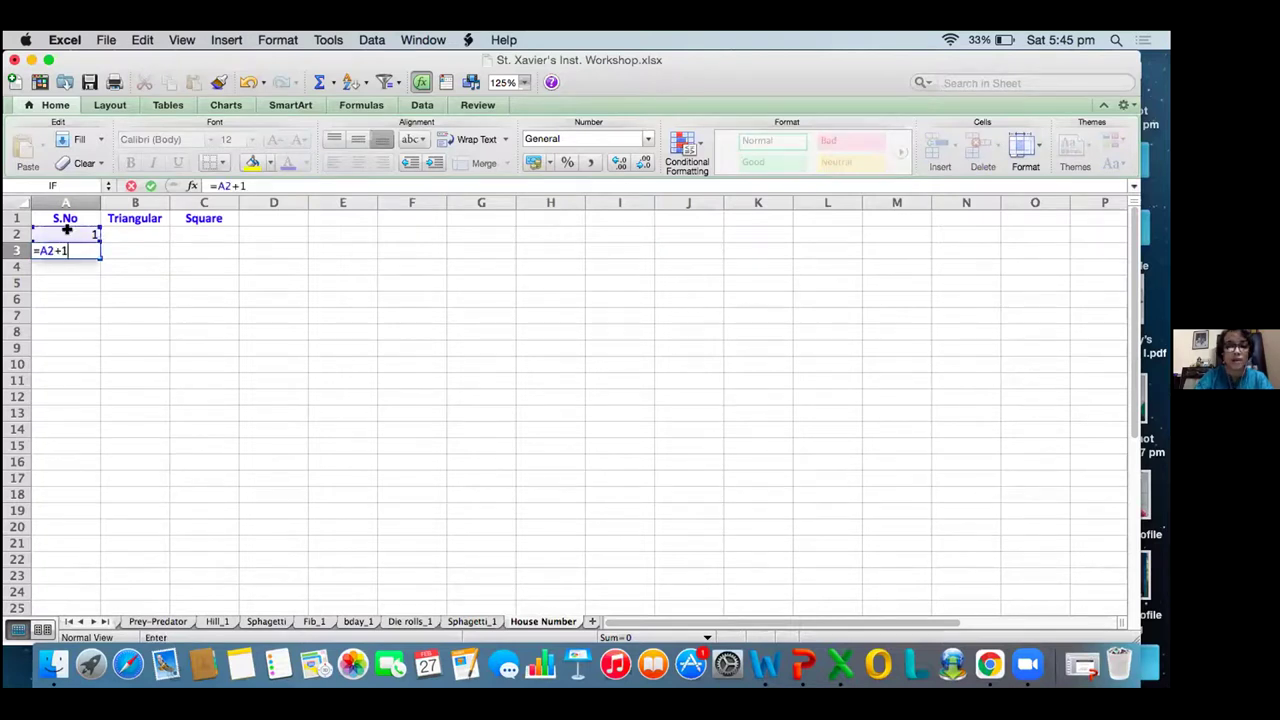
pyautogui.press('Return')
# - Fill a linear series down column A from A3 with step value 1 and stop value 500
pyautogui.click(84, 245)
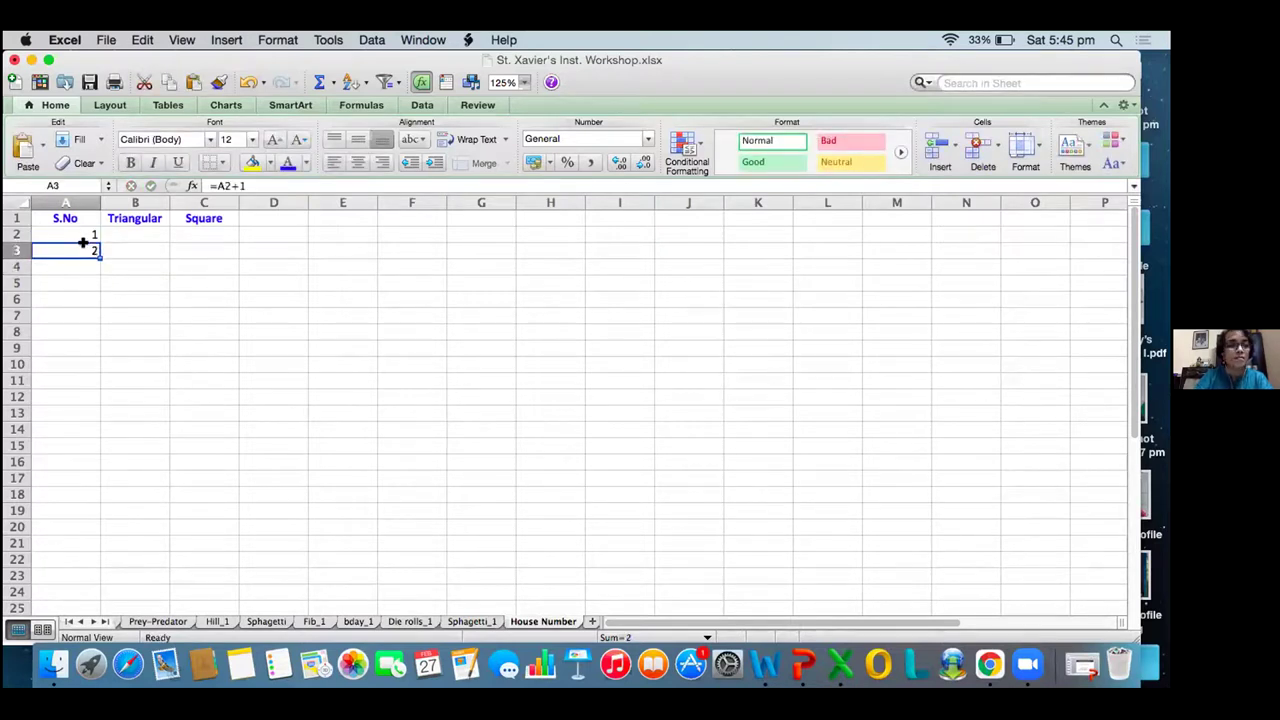
pyautogui.click(97, 141)
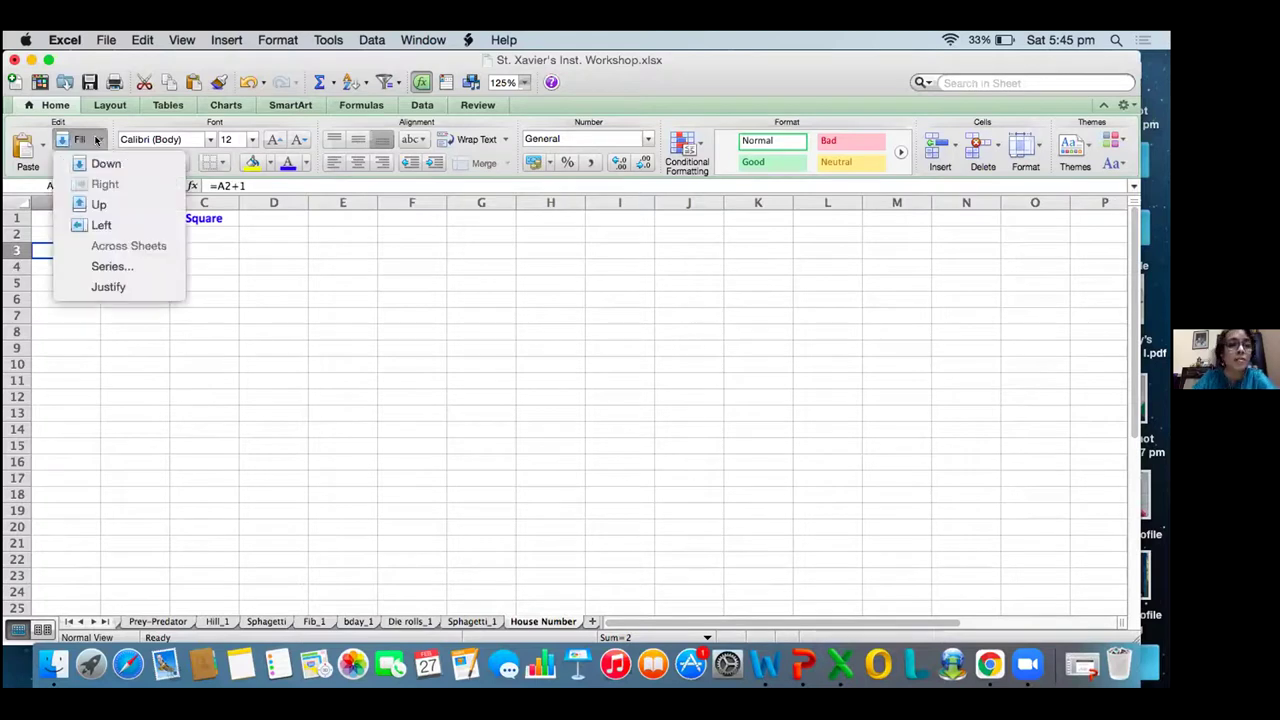
pyautogui.click(104, 270)
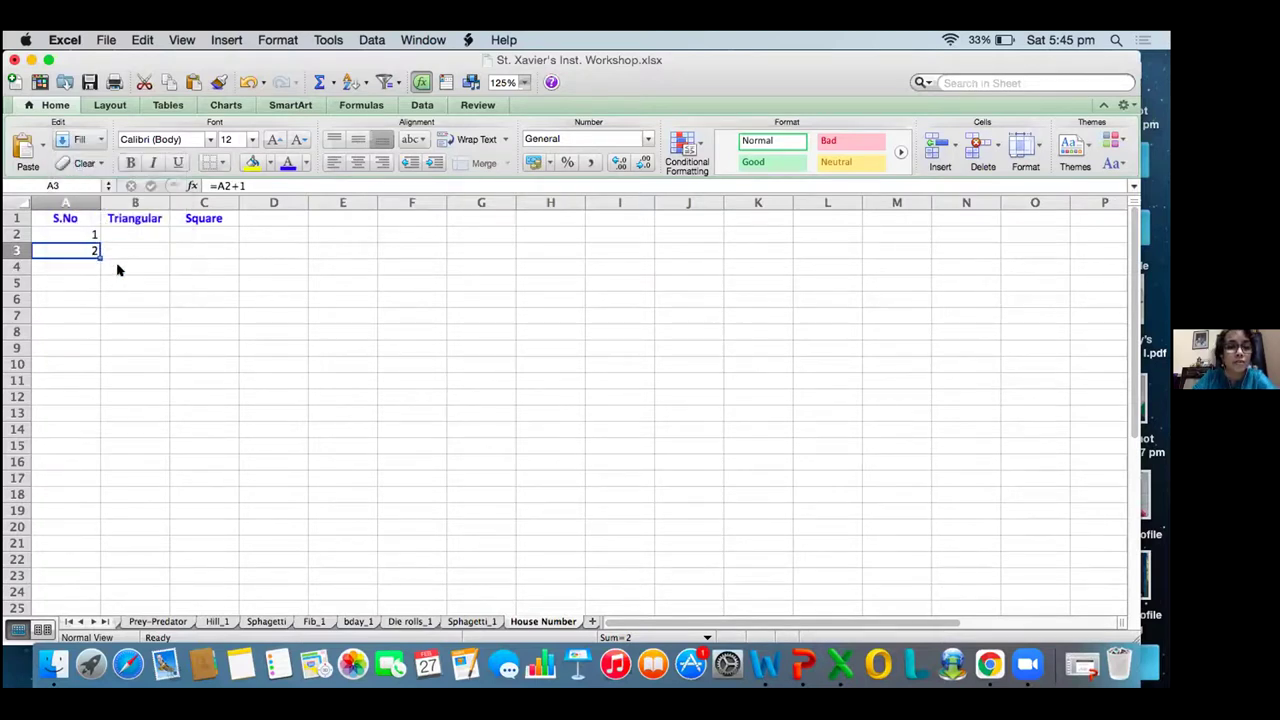
pyautogui.click(683, 265)
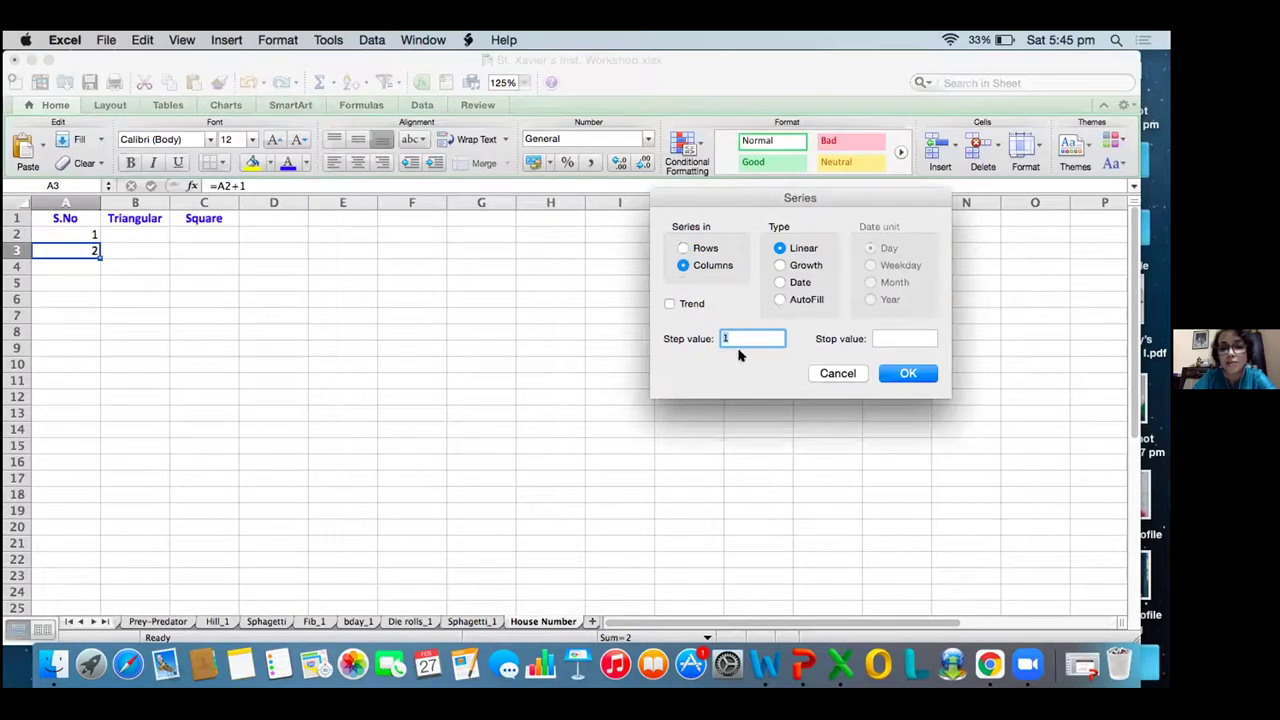
pyautogui.click(882, 331)
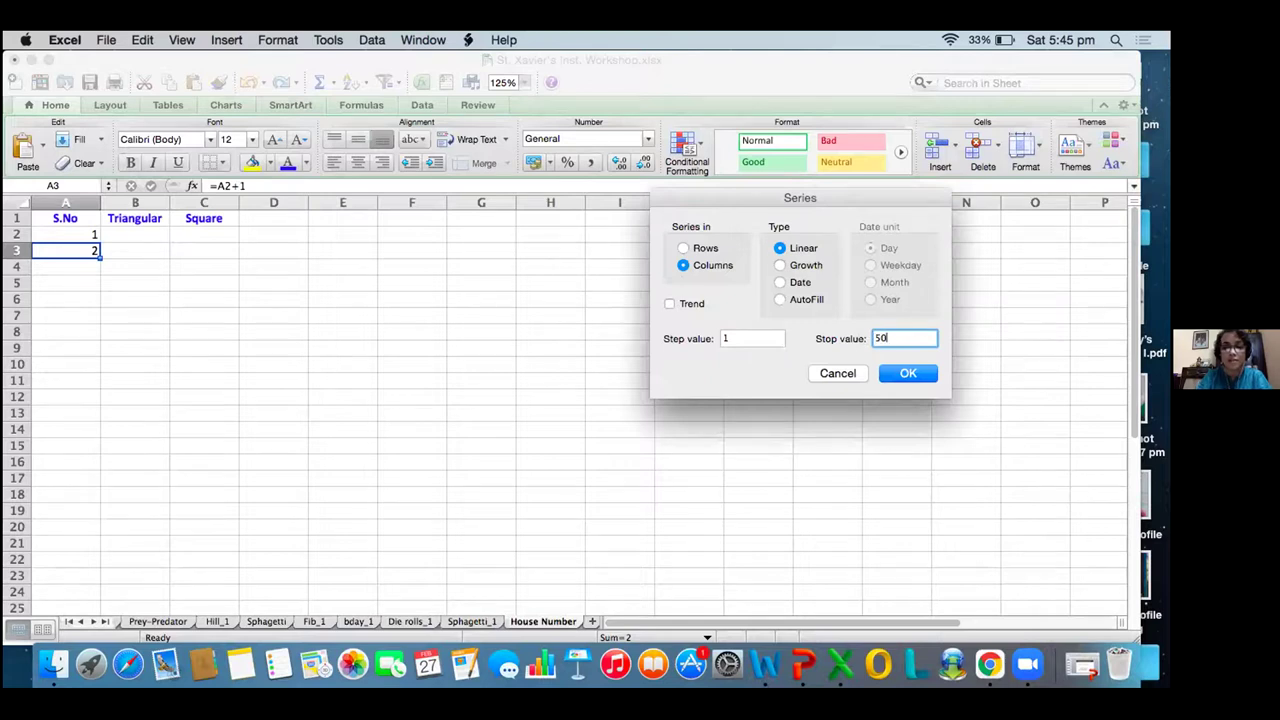
pyautogui.click(907, 373)
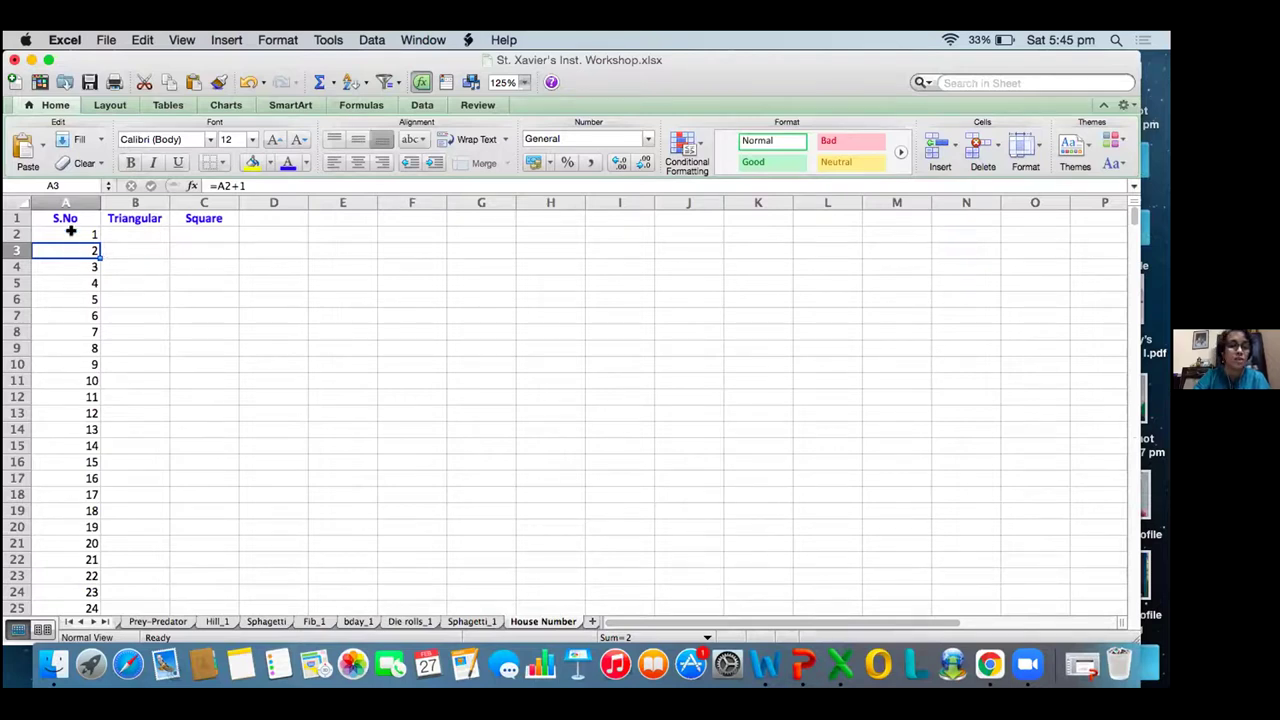
# - Centre the contents of the S.No, Triangular and Square columns
pyautogui.click(65, 201)
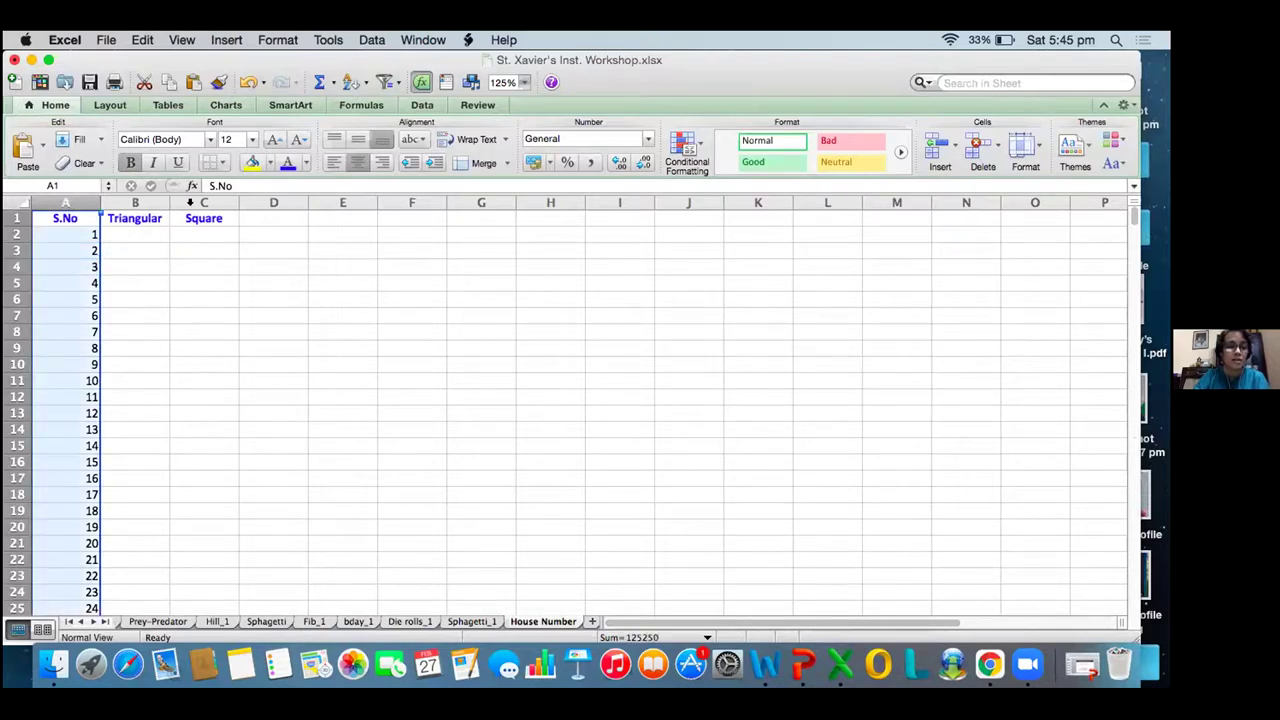
pyautogui.keyDown('shift'); pyautogui.click(212, 201); pyautogui.keyUp('shift')
pyautogui.click(357, 162)
pyautogui.click(357, 162)
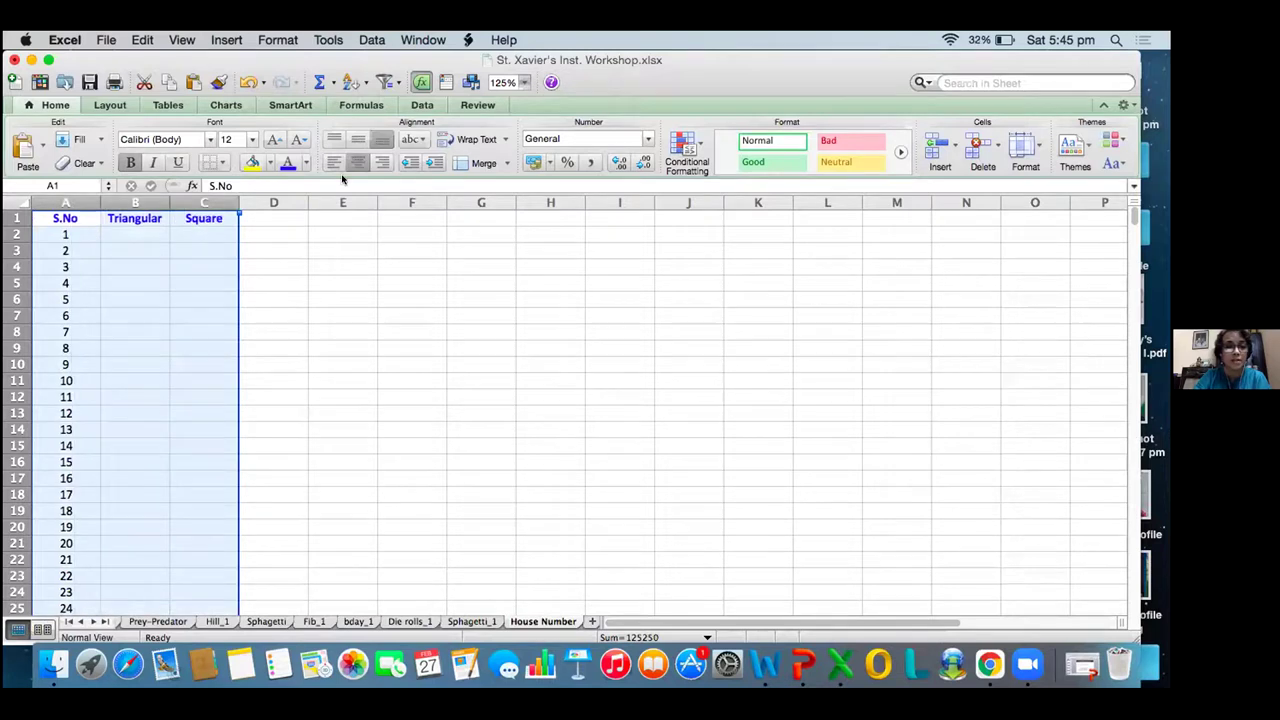
# - Enter the triangular number formula =A2*(A2+1)/2 in B2
pyautogui.click(152, 234)
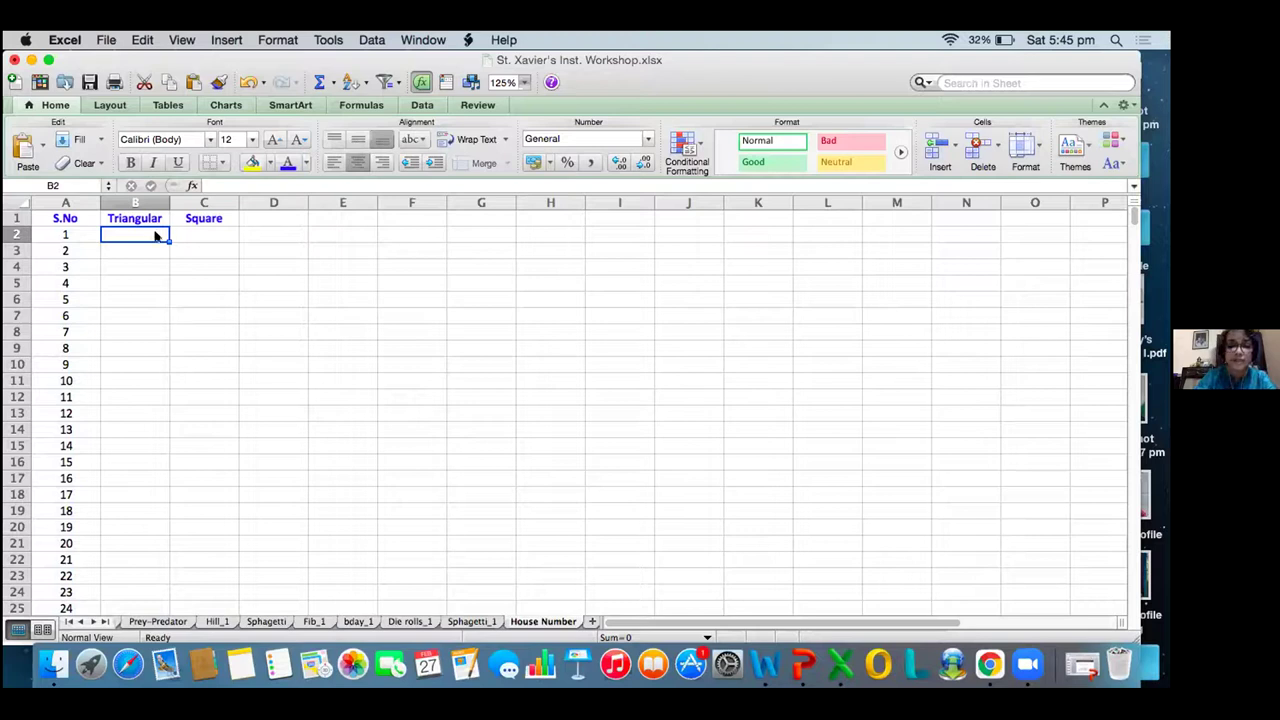
pyautogui.write('=')
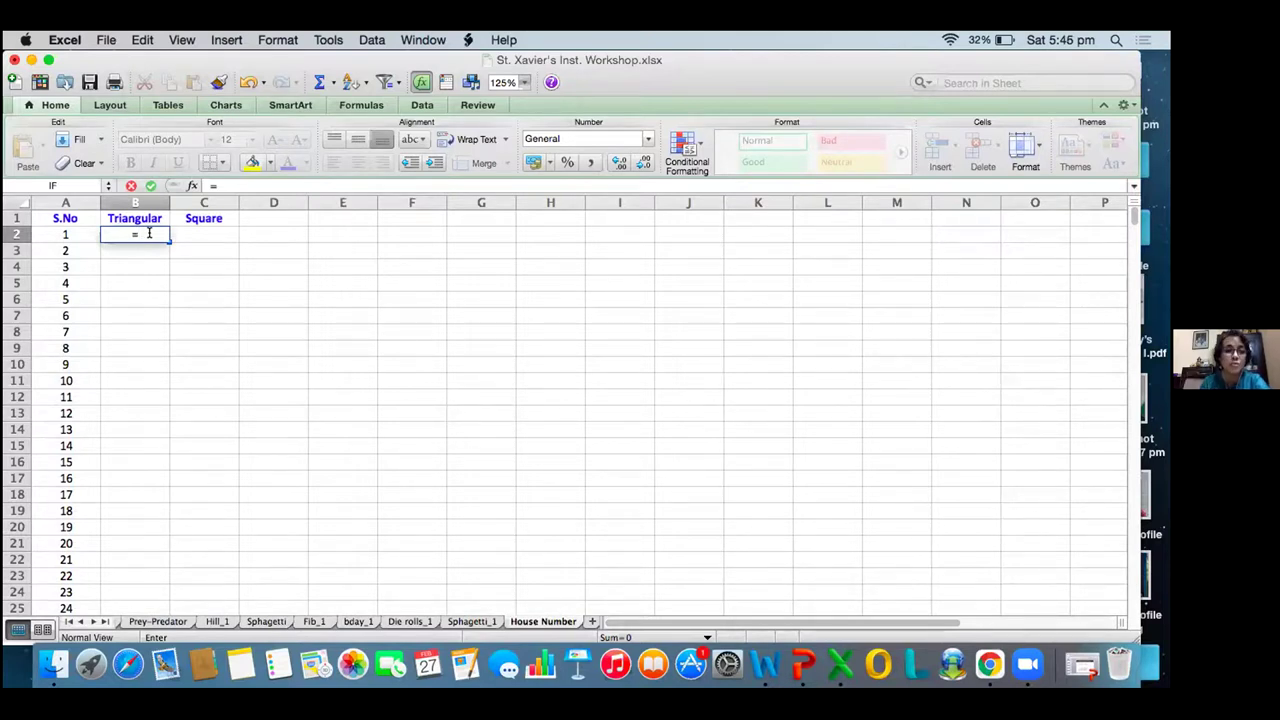
pyautogui.click(67, 231)
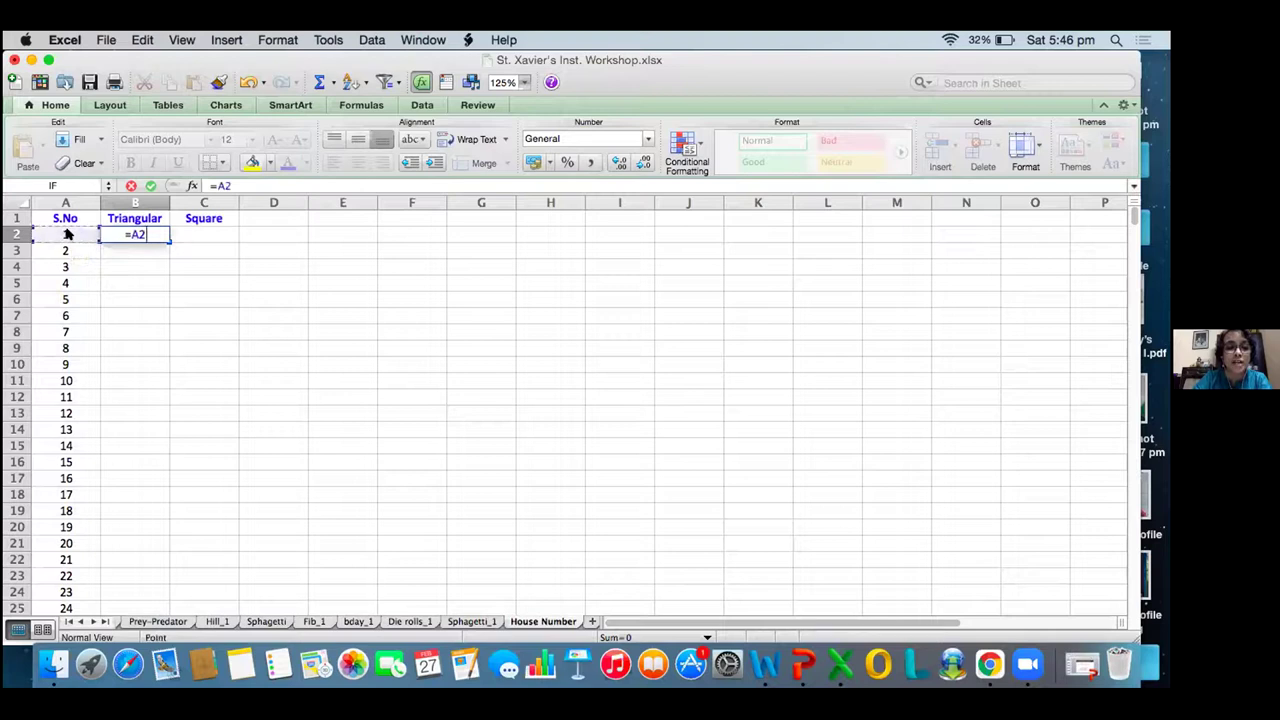
pyautogui.write('*(')
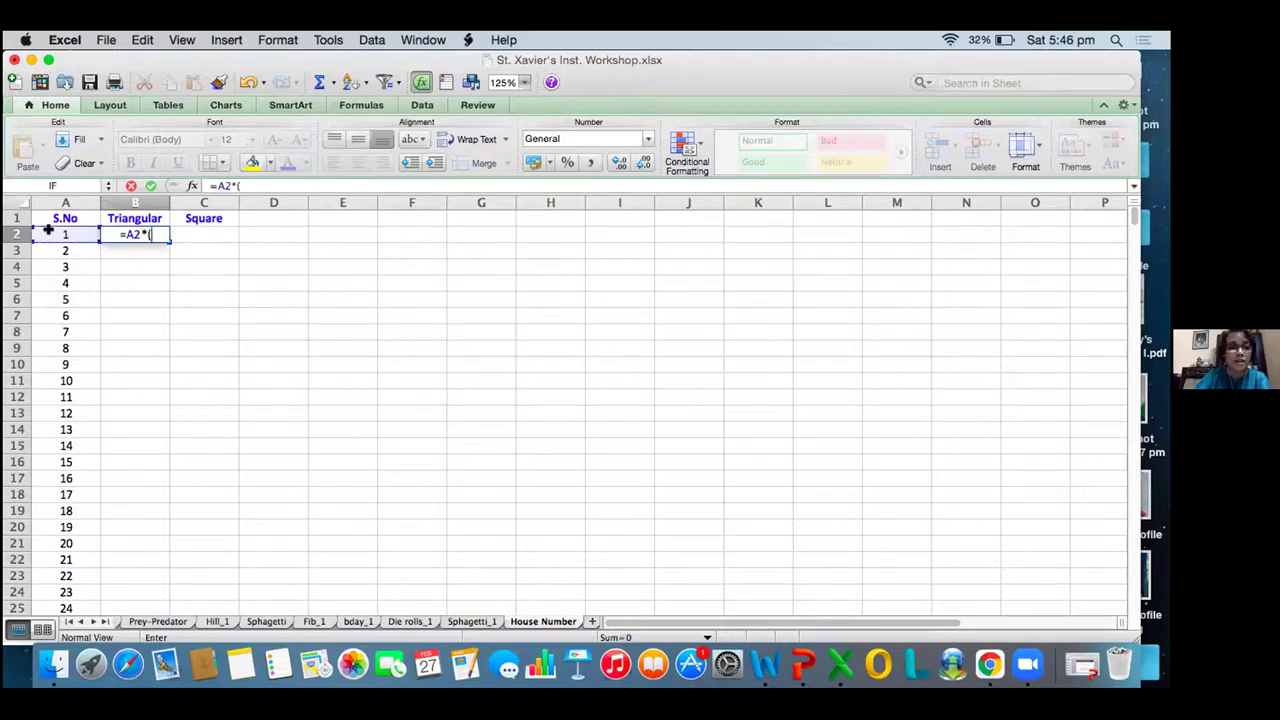
pyautogui.click(47, 230)
pyautogui.write('+1')
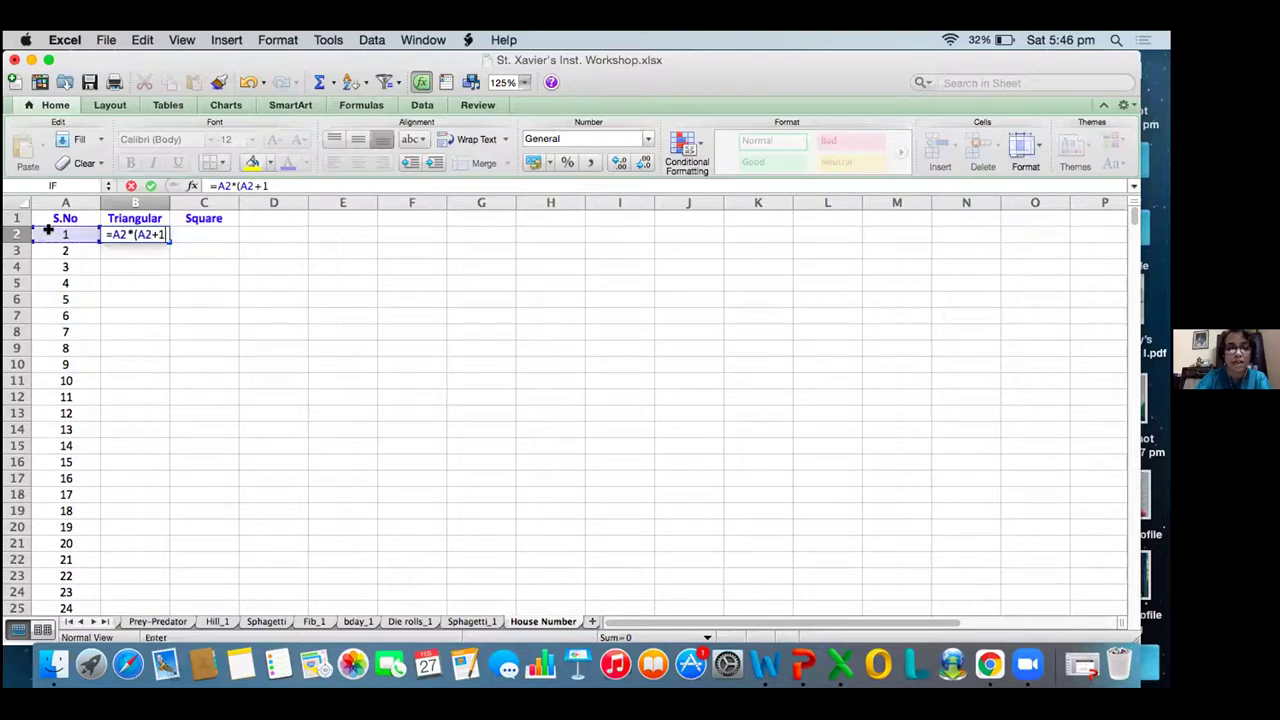
pyautogui.write(')/')
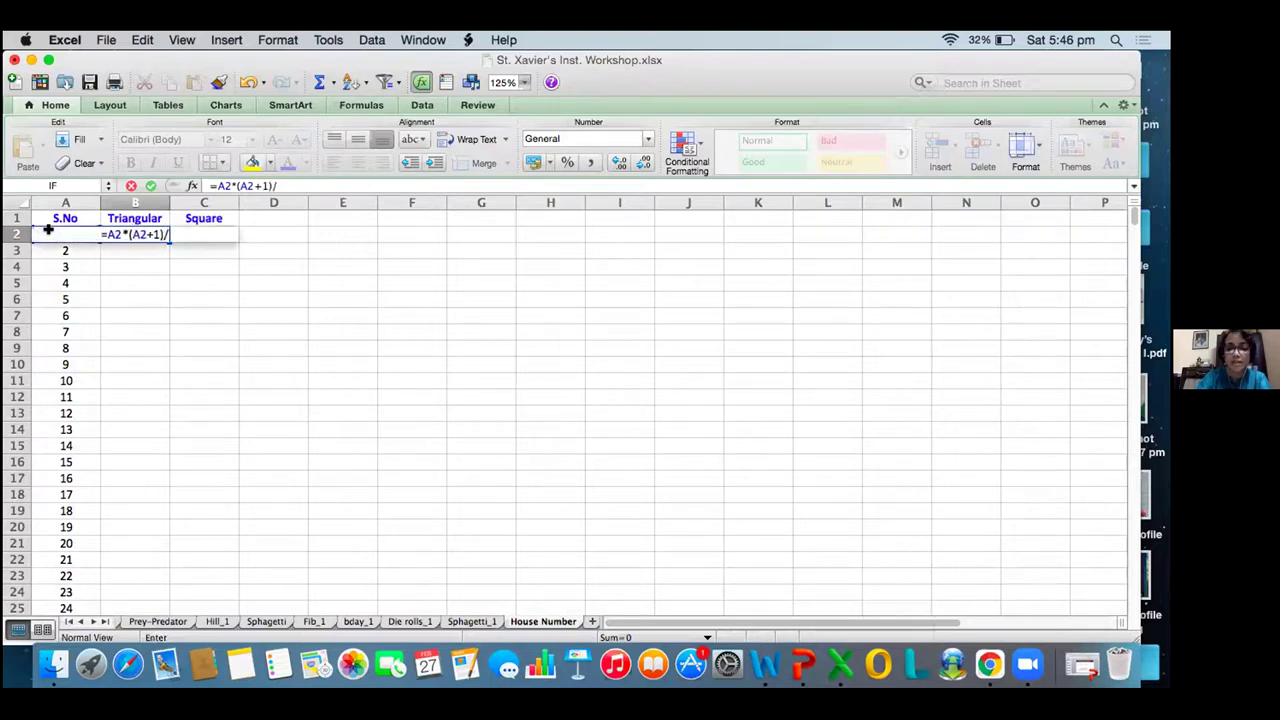
pyautogui.write('2')
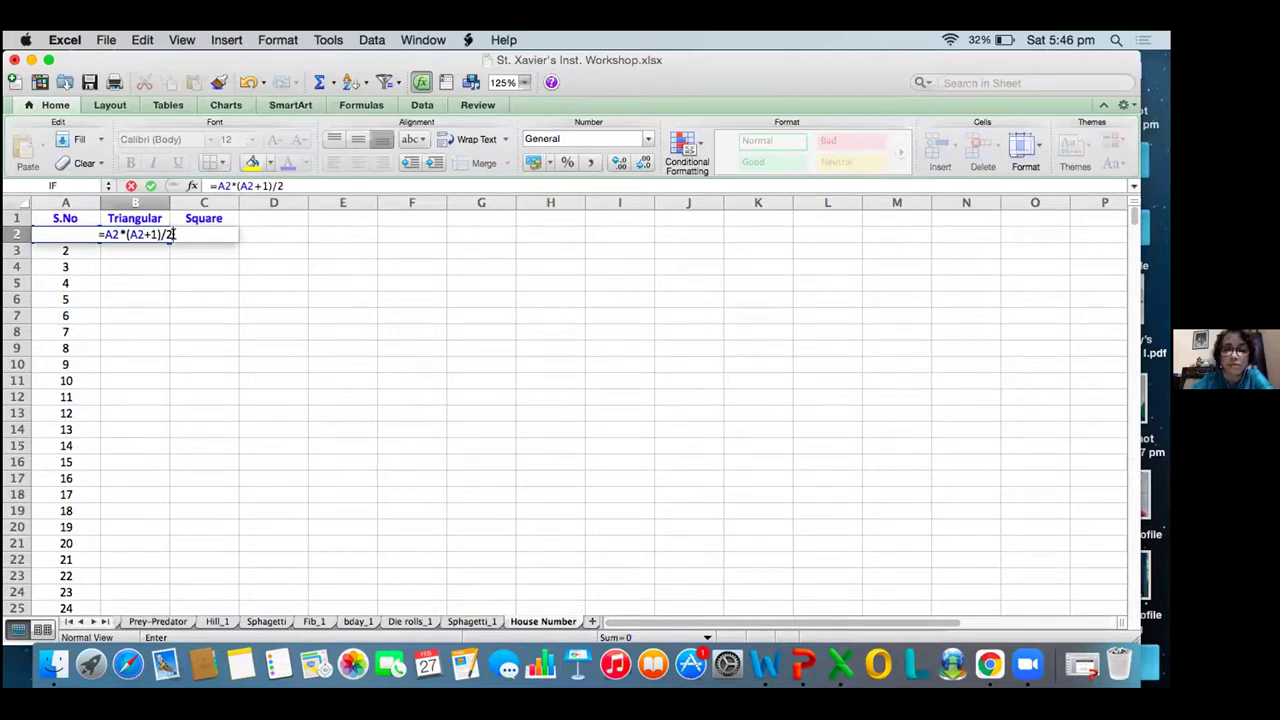
pyautogui.press('Return')
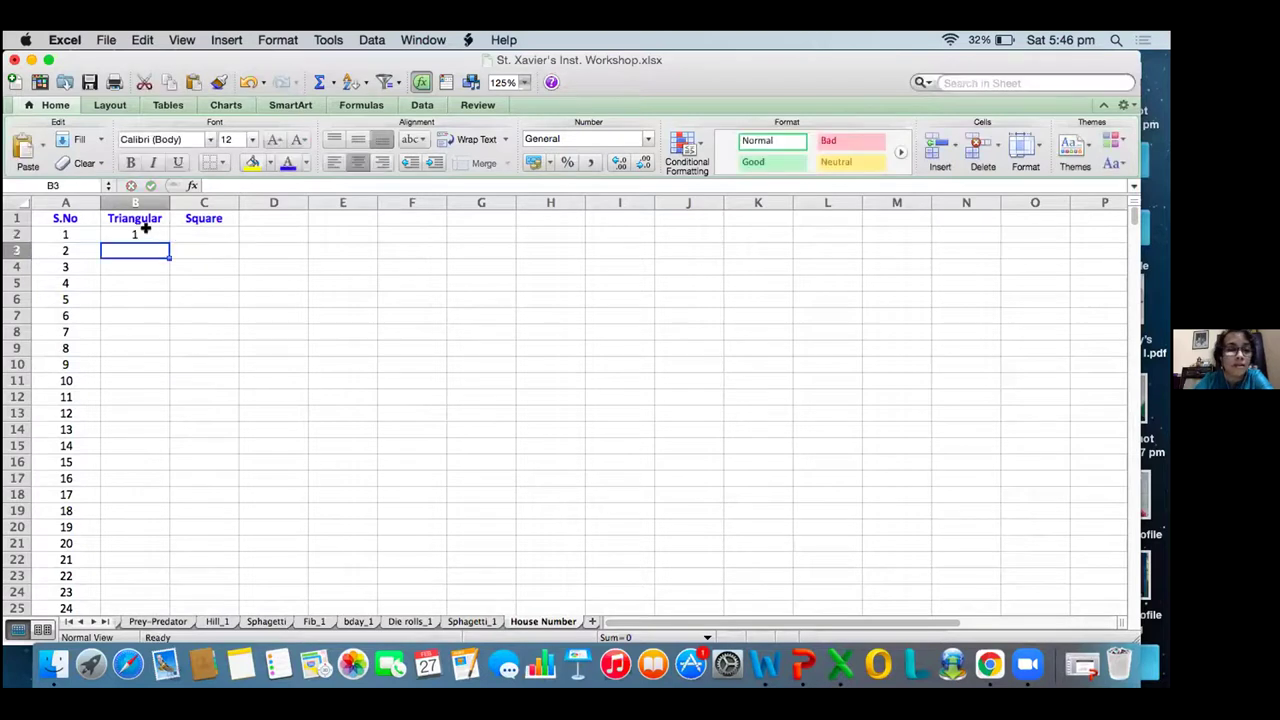
# - Enter the square number formula =A2^2 in C2
pyautogui.click(186, 229)
pyautogui.write('=')
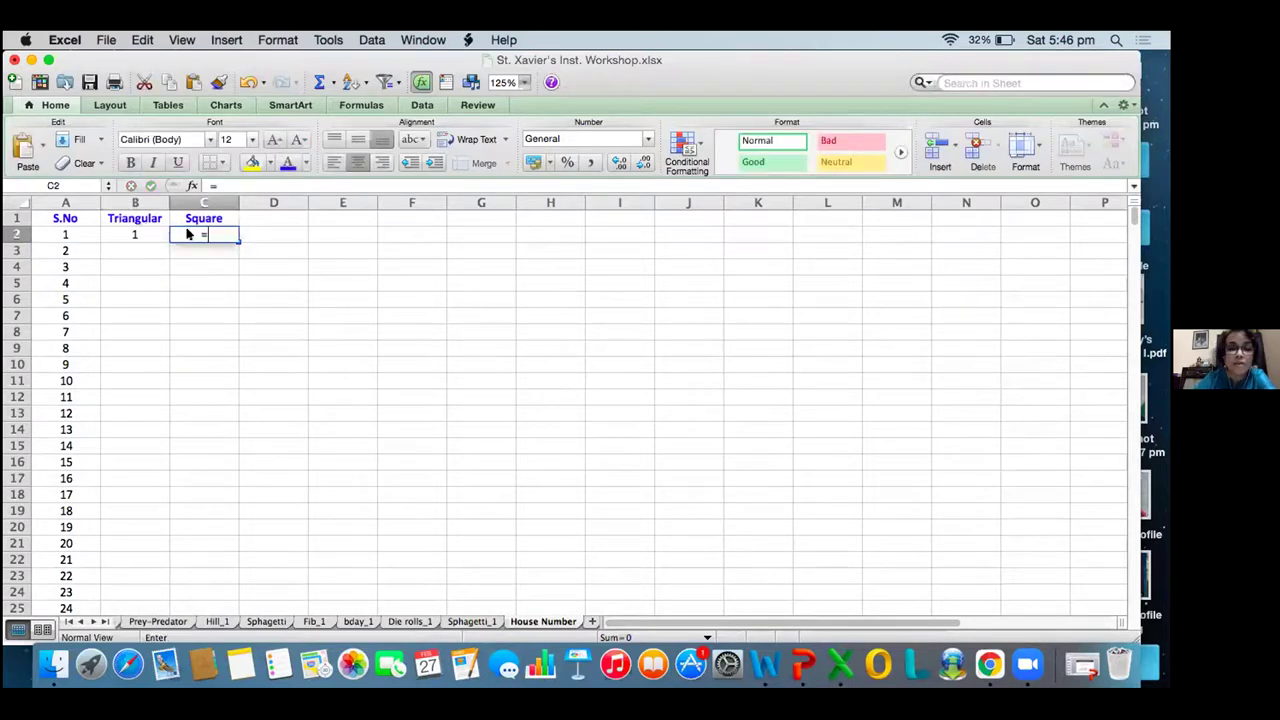
pyautogui.click(124, 230)
pyautogui.click(83, 231)
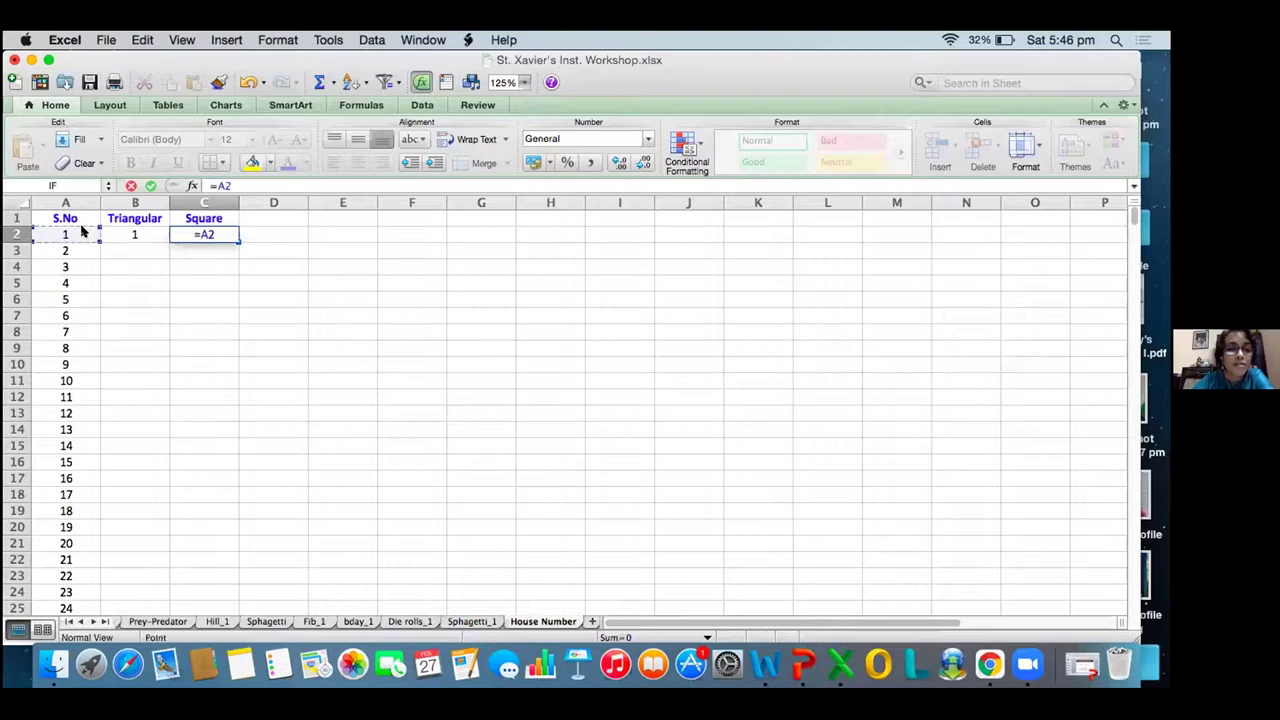
pyautogui.write('^2')
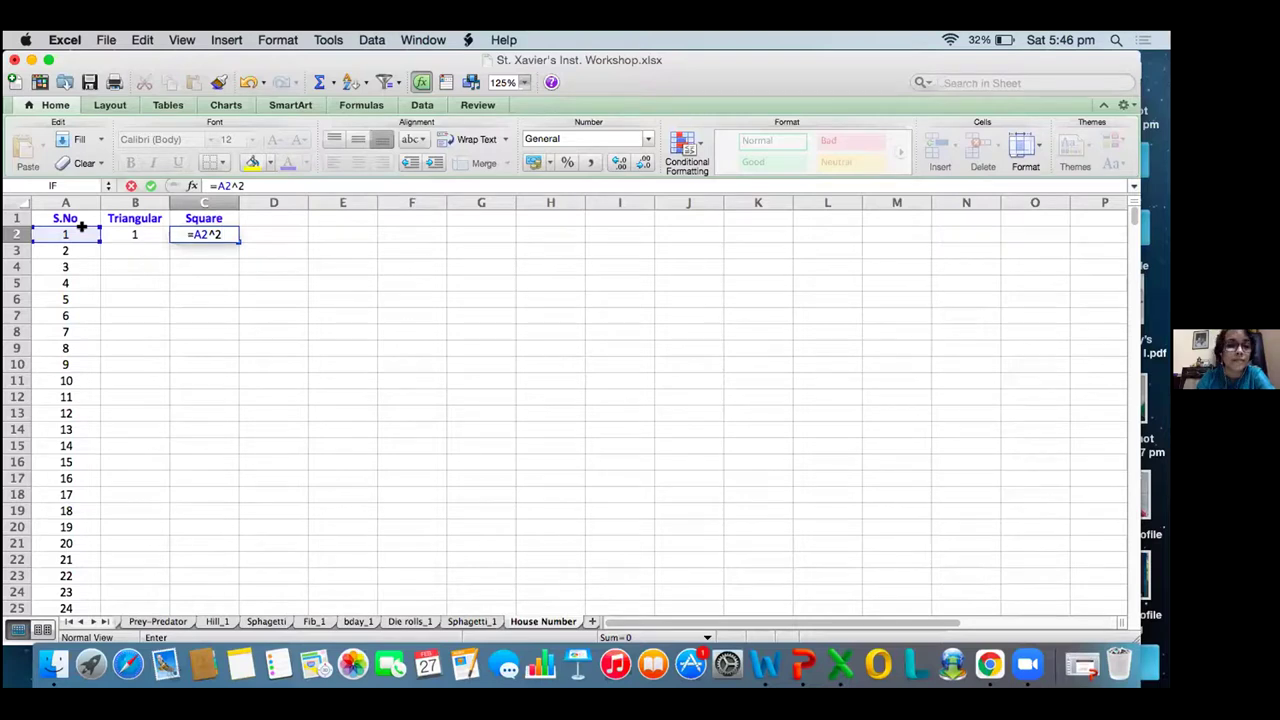
pyautogui.press('Return')
# - Fill the Triangular and Square formulas from B2:C2 down alongside all the serial numbers
pyautogui.click(127, 231)
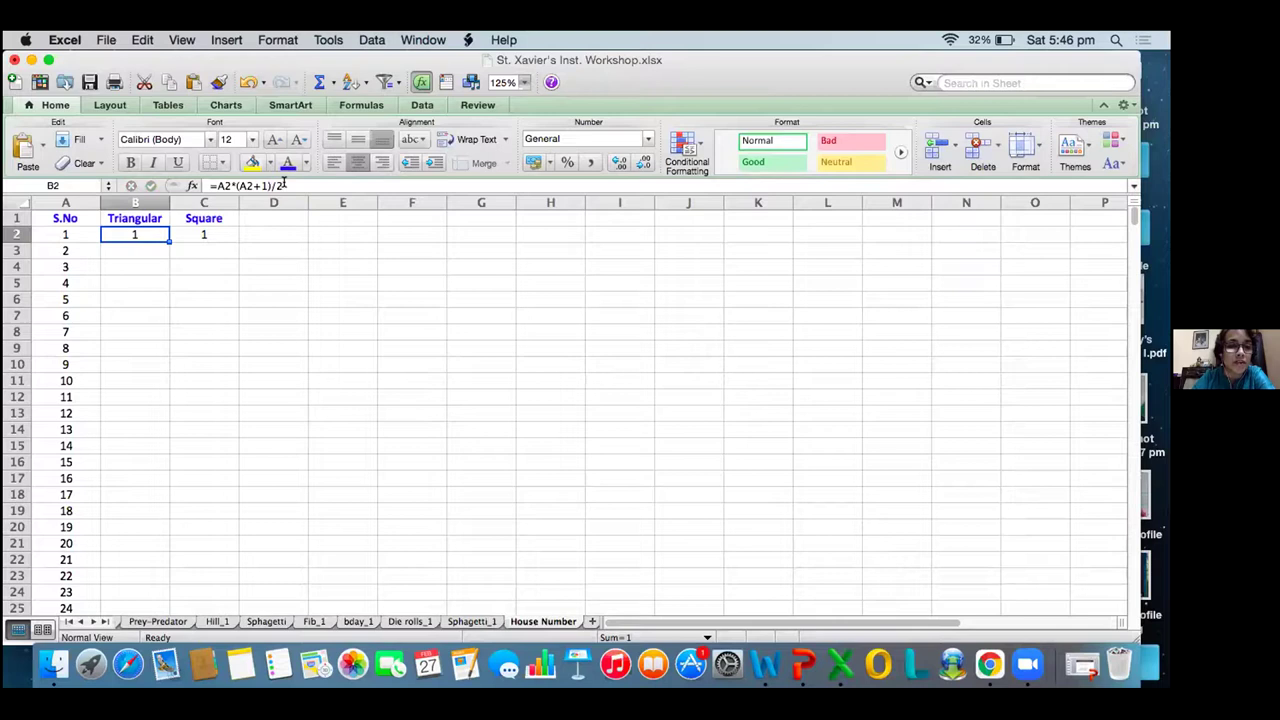
pyautogui.click(212, 231)
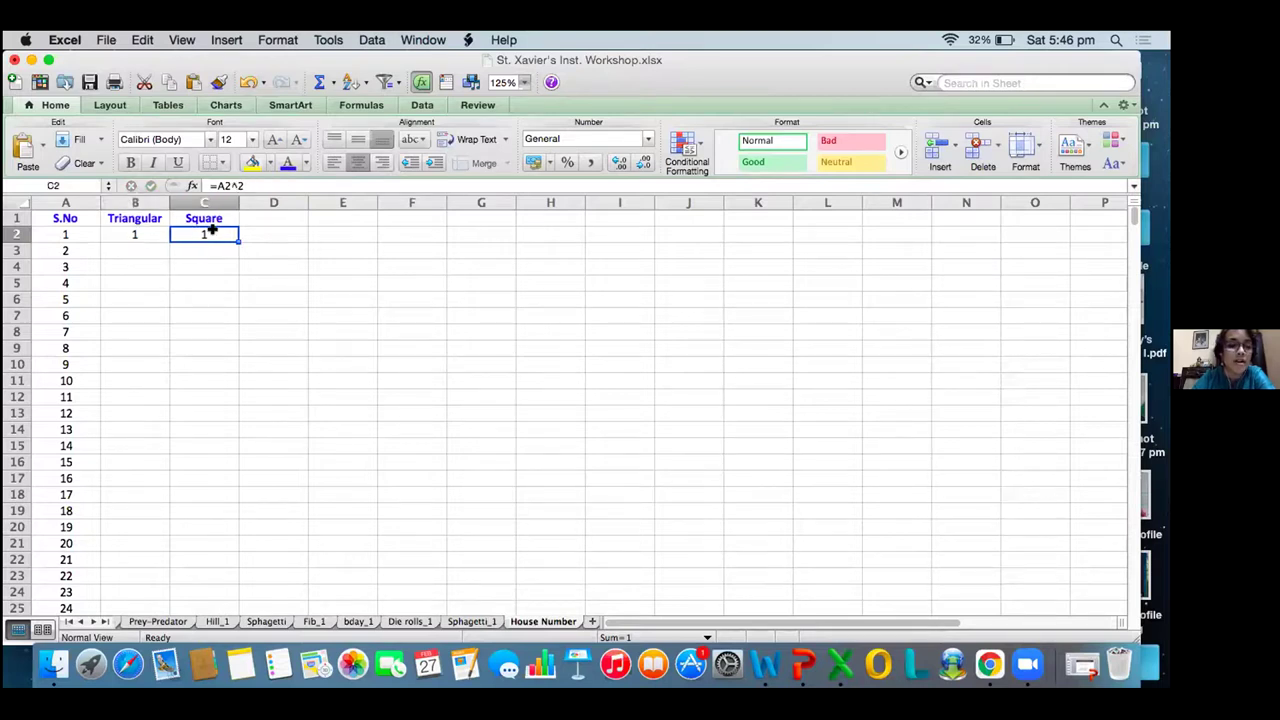
pyautogui.click(140, 230)
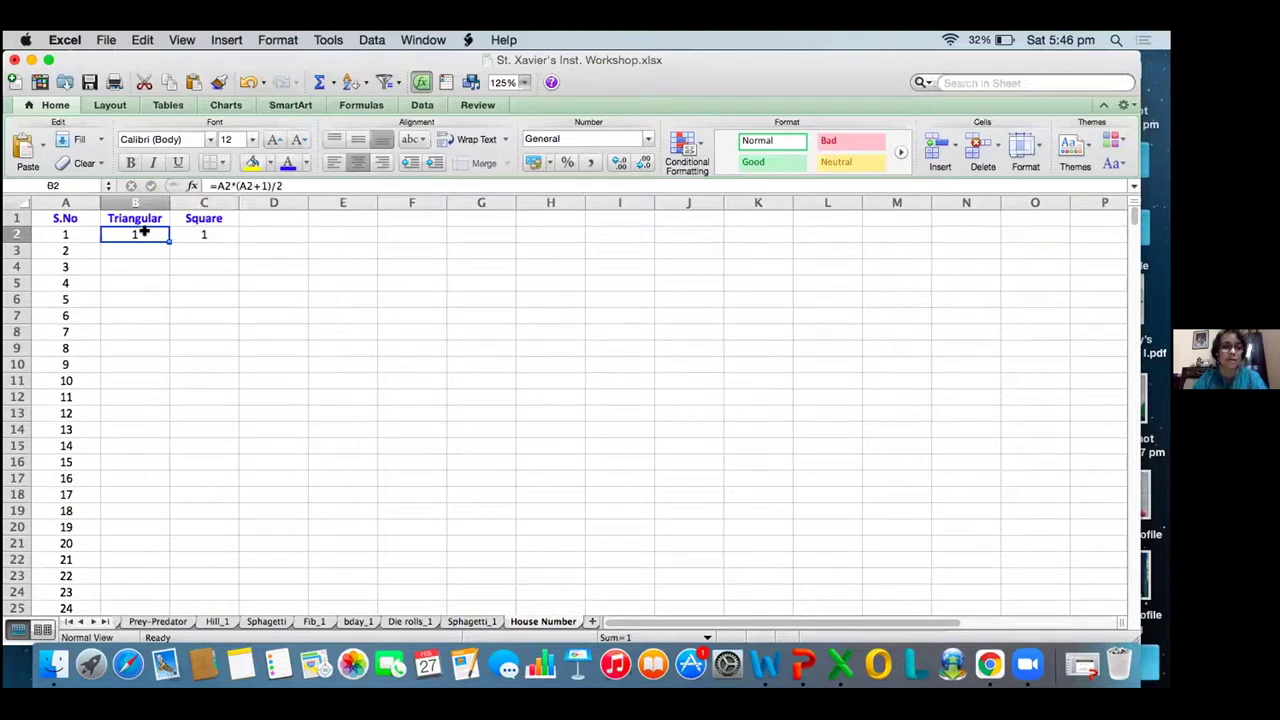
pyautogui.keyDown('shift'); pyautogui.click(205, 231); pyautogui.keyUp('shift')
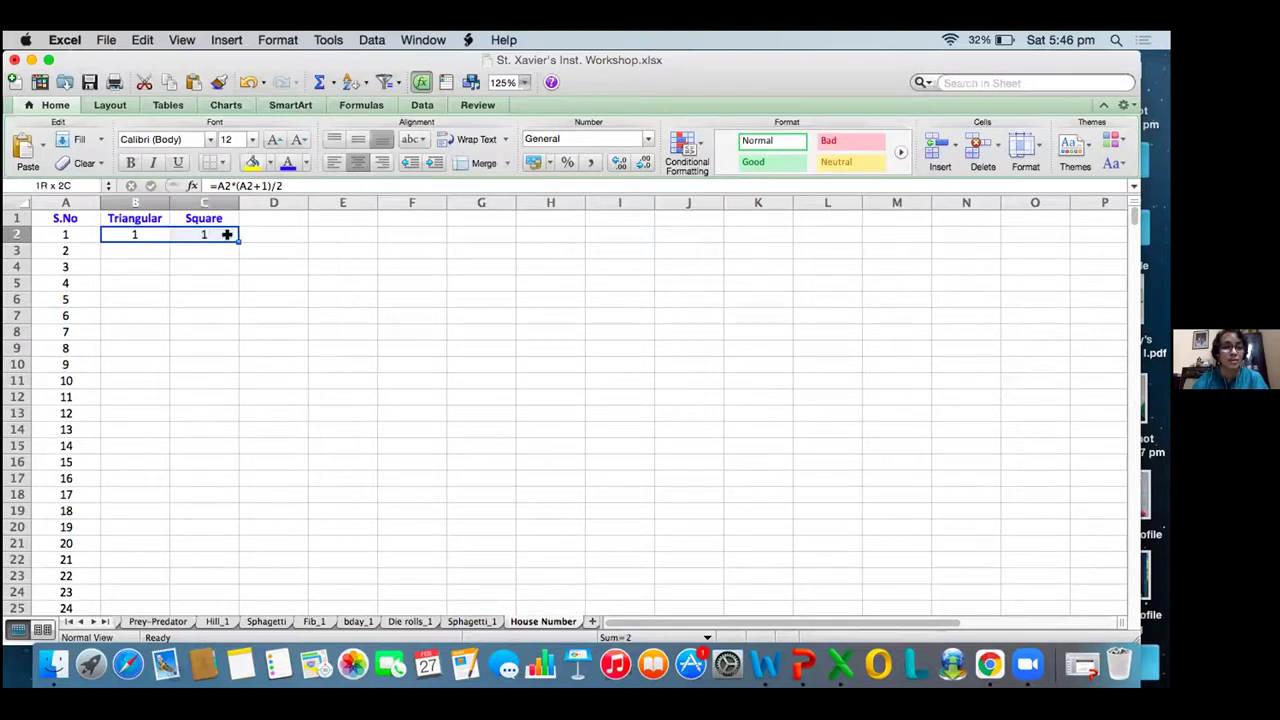
pyautogui.doubleClick(234, 239)
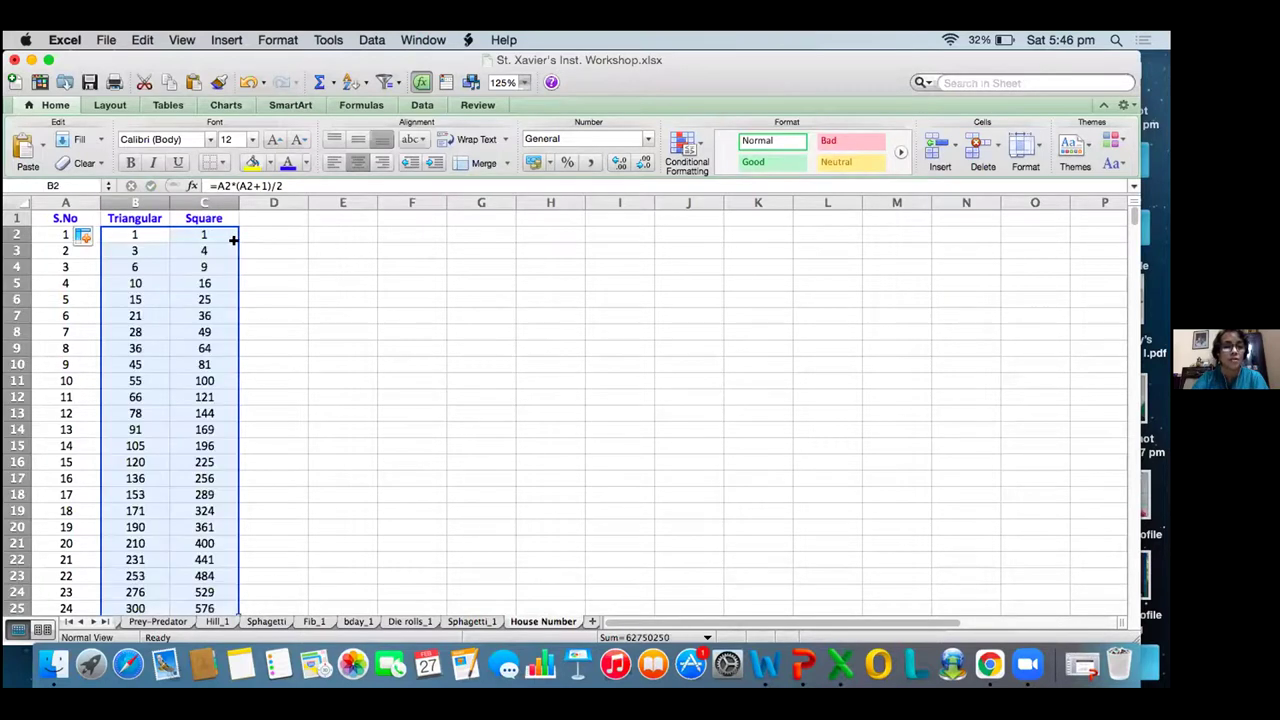
pyautogui.click(260, 235)
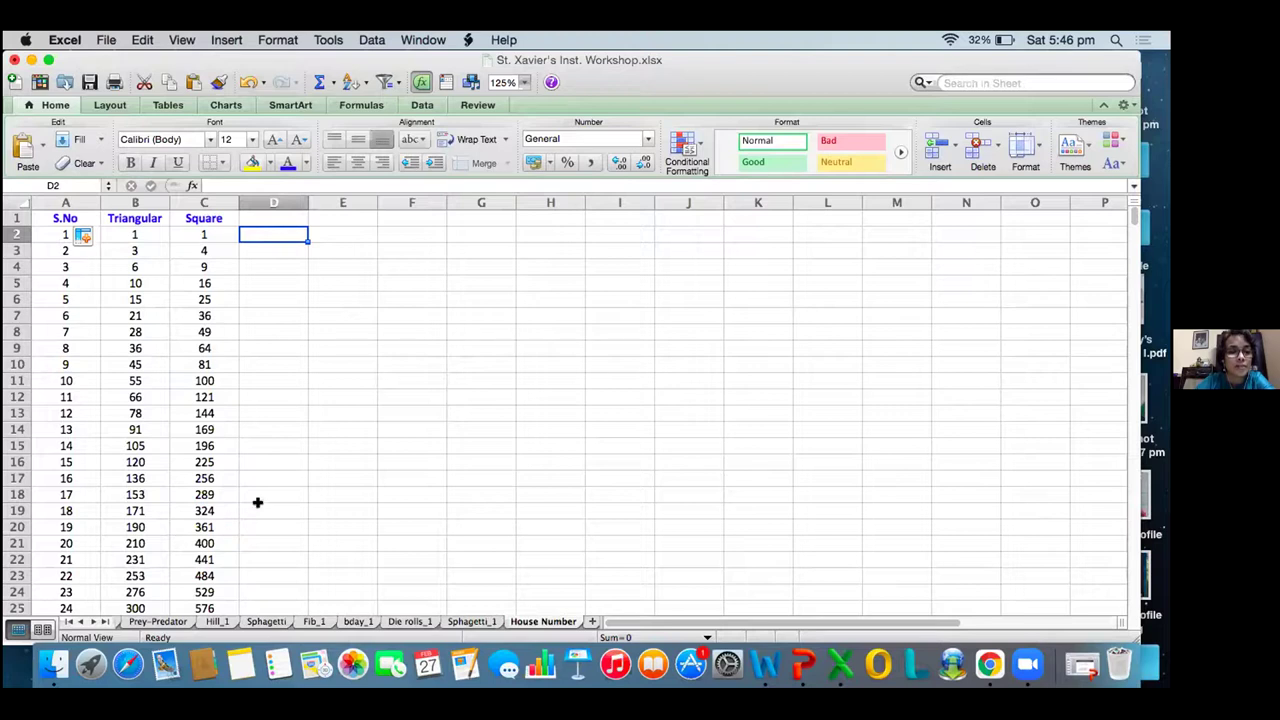
# - Examine the rows where a Triangular and a Square value coincide, then look further down the list for other matches
pyautogui.click(211, 315)
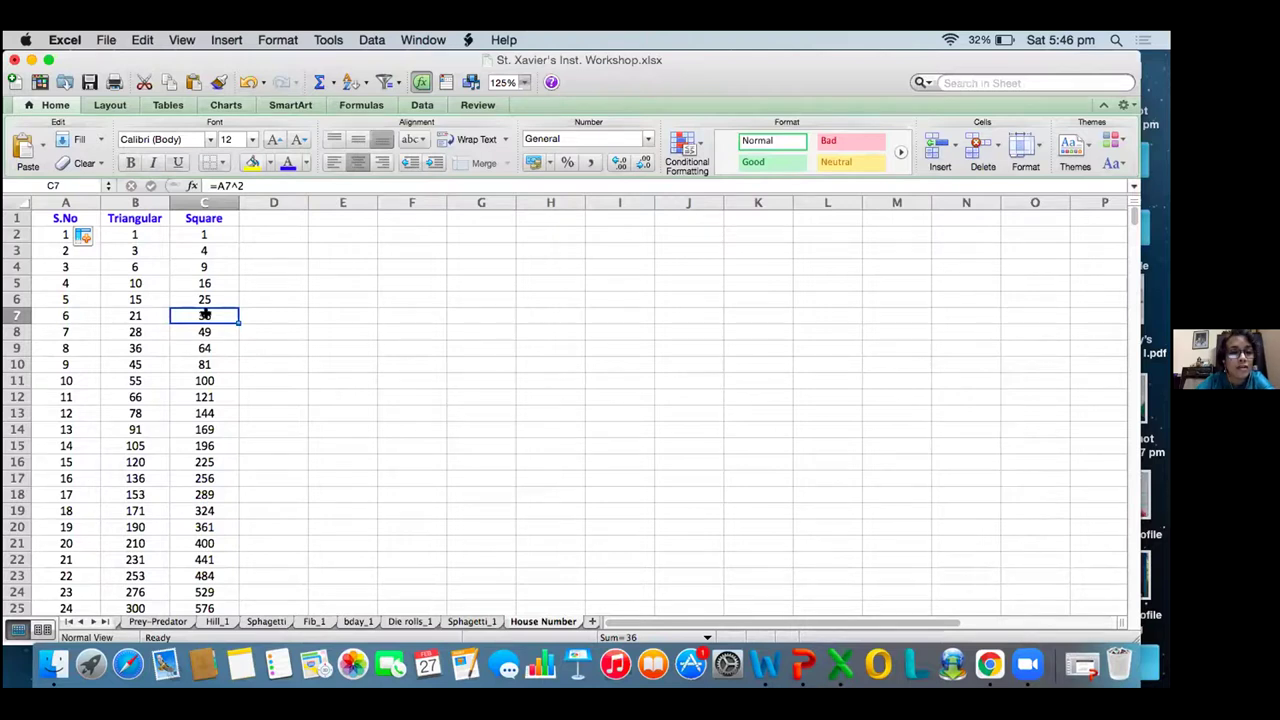
pyautogui.click(65, 345)
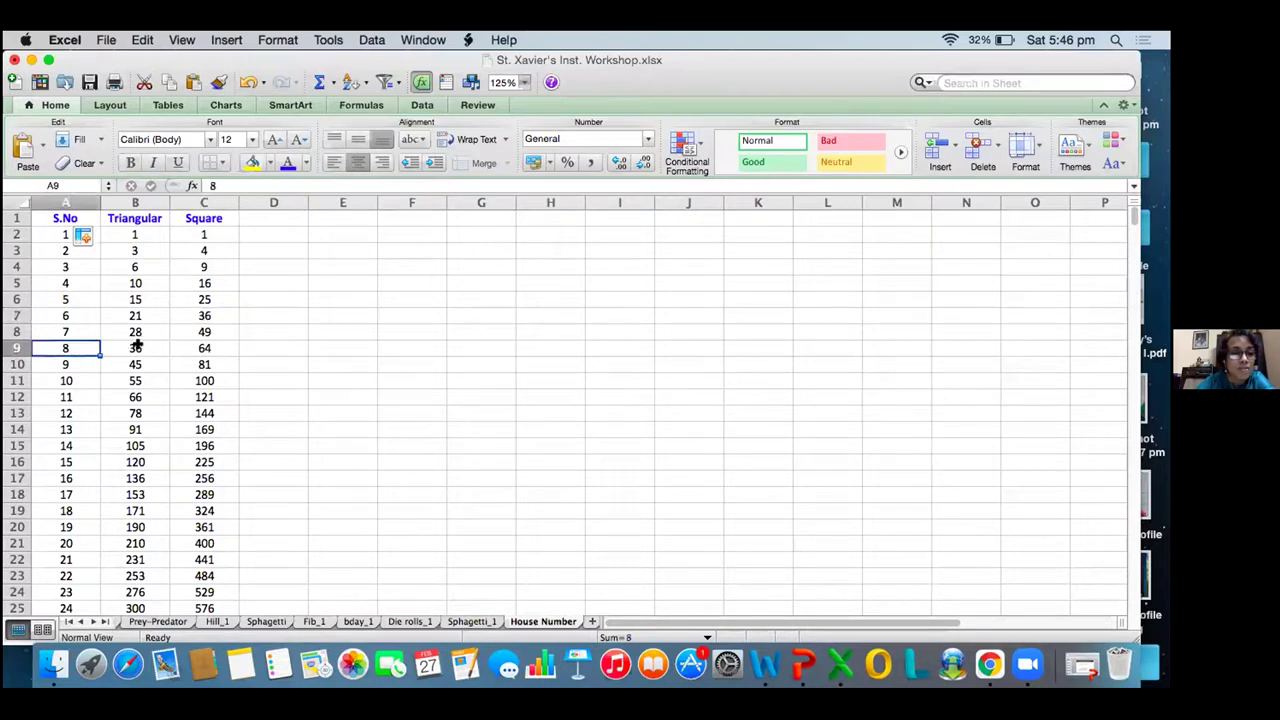
pyautogui.click(145, 345)
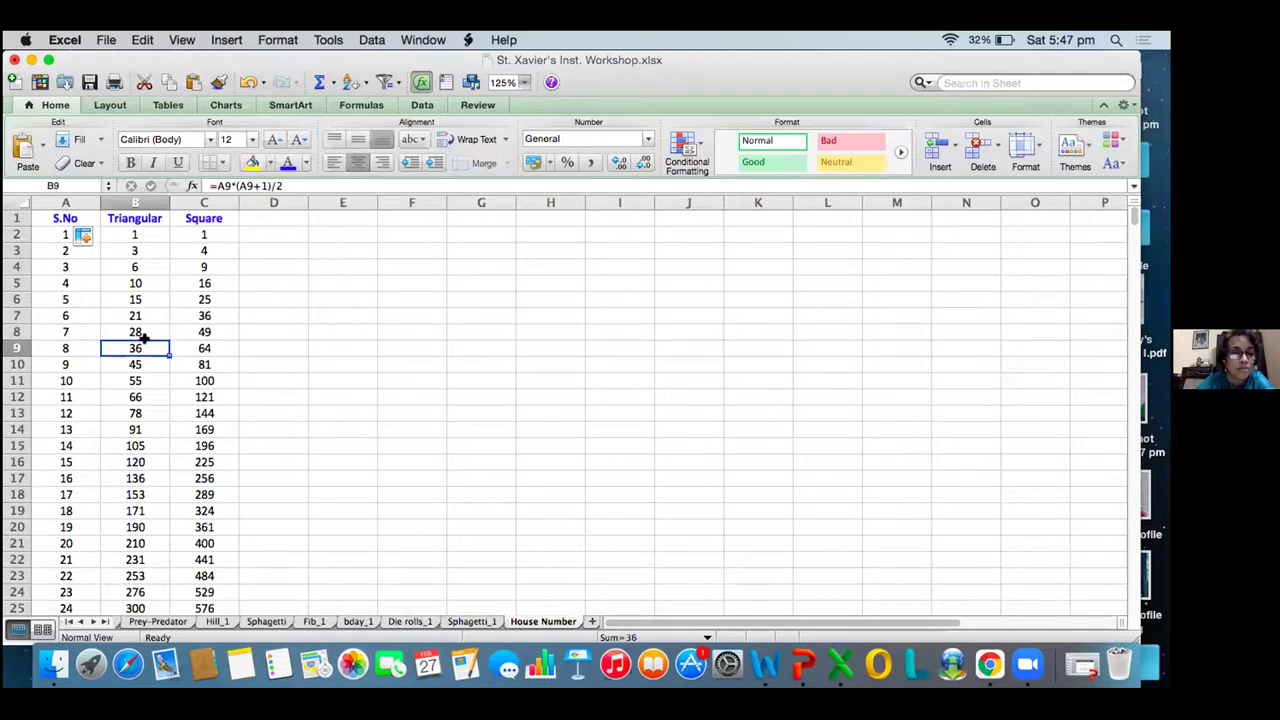
pyautogui.click(76, 312)
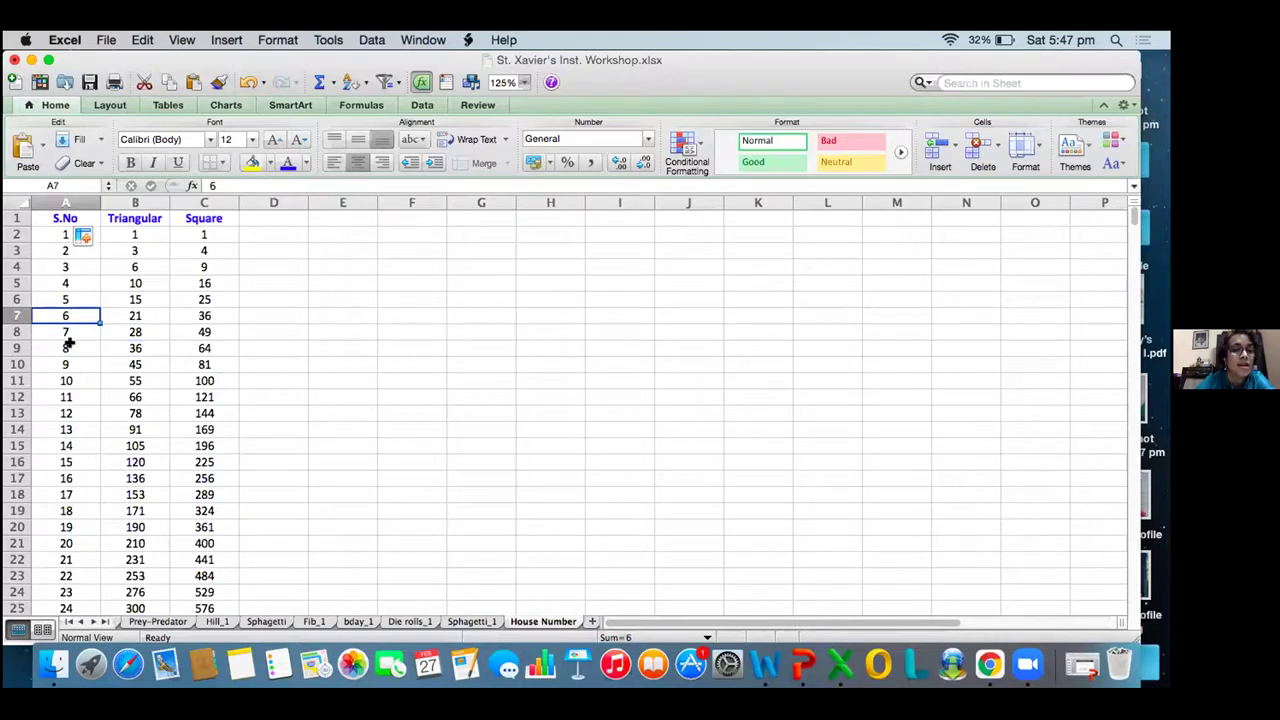
pyautogui.click(69, 343)
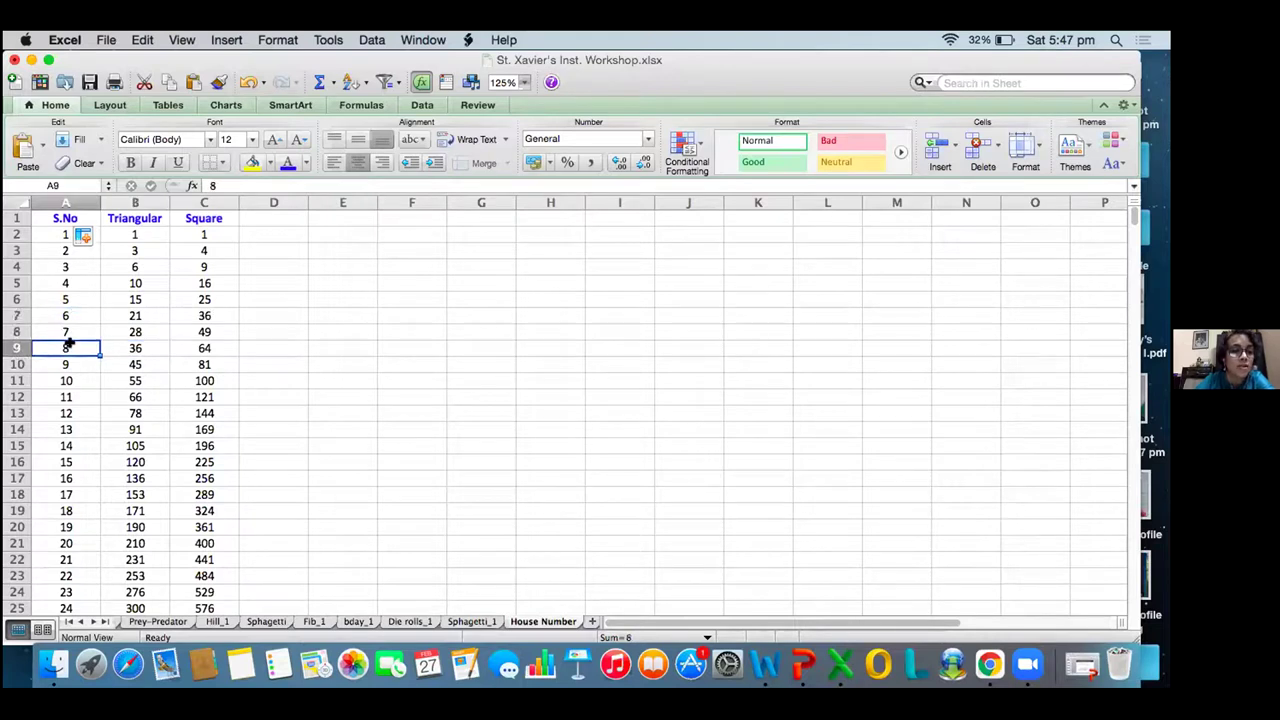
pyautogui.click(301, 312)
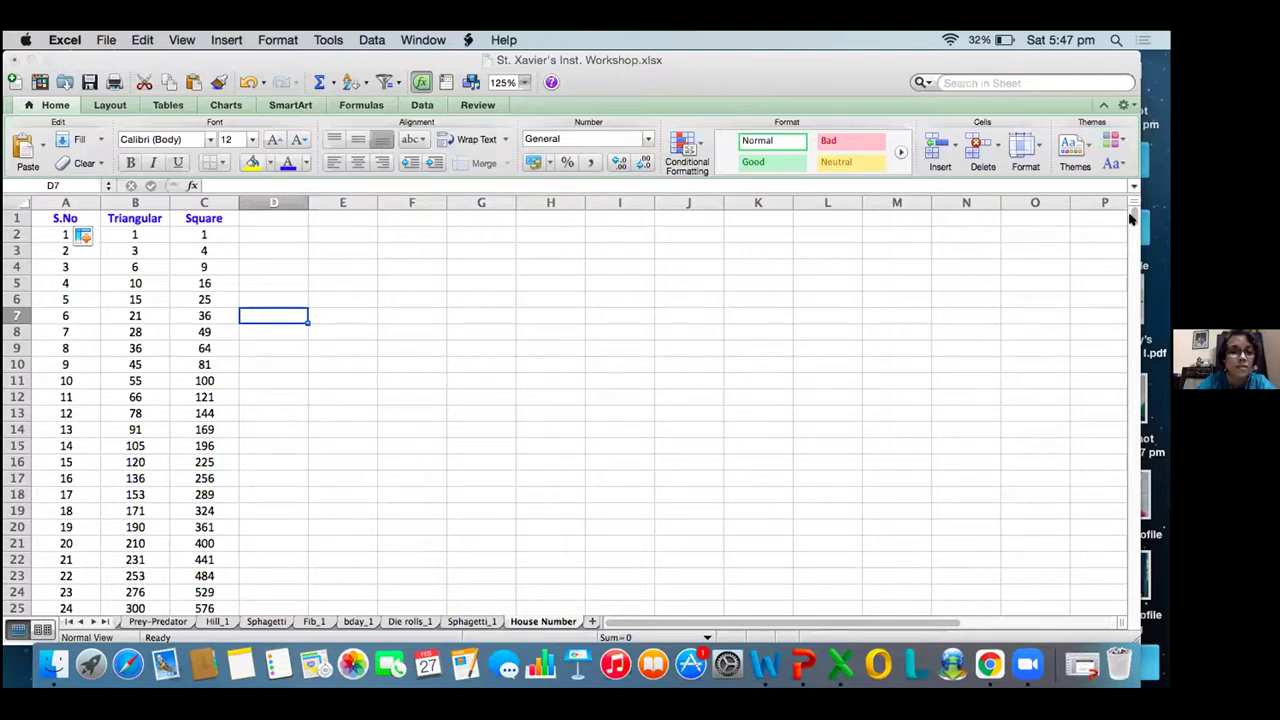
pyautogui.moveTo(1131, 218); pyautogui.dragTo(1133, 243)
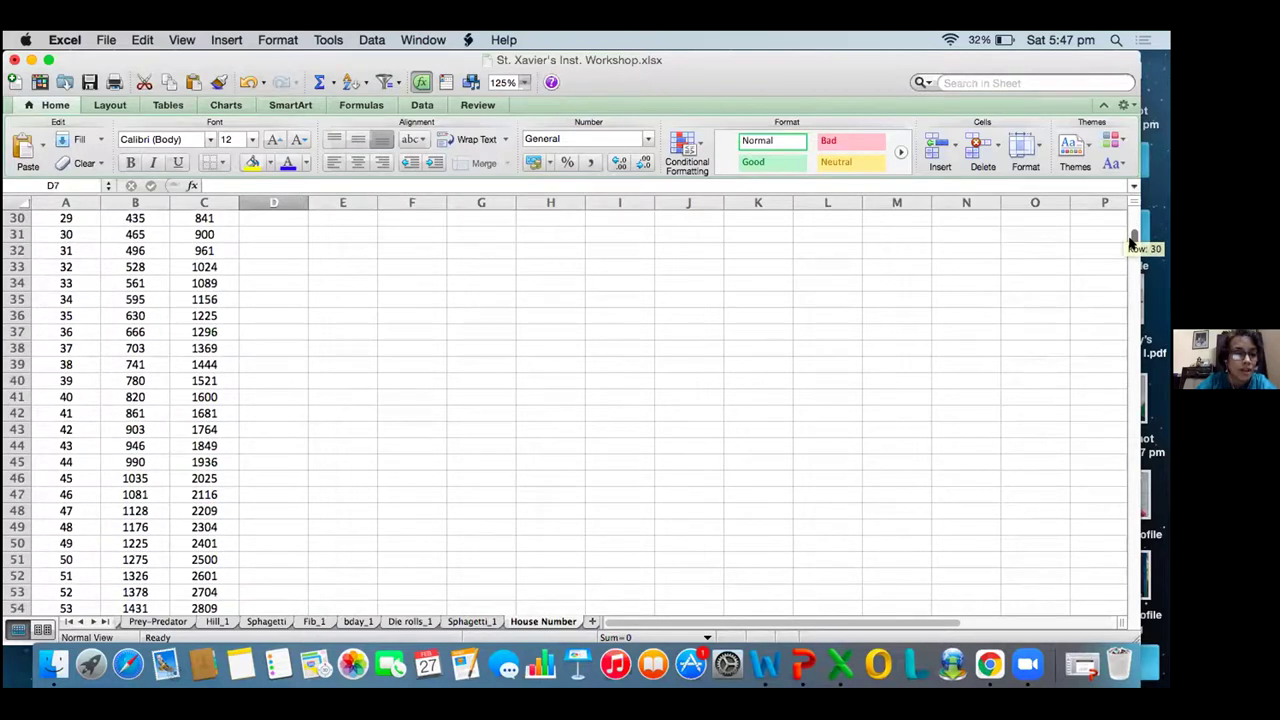
pyautogui.moveTo(1132, 240); pyautogui.dragTo(1130, 217)
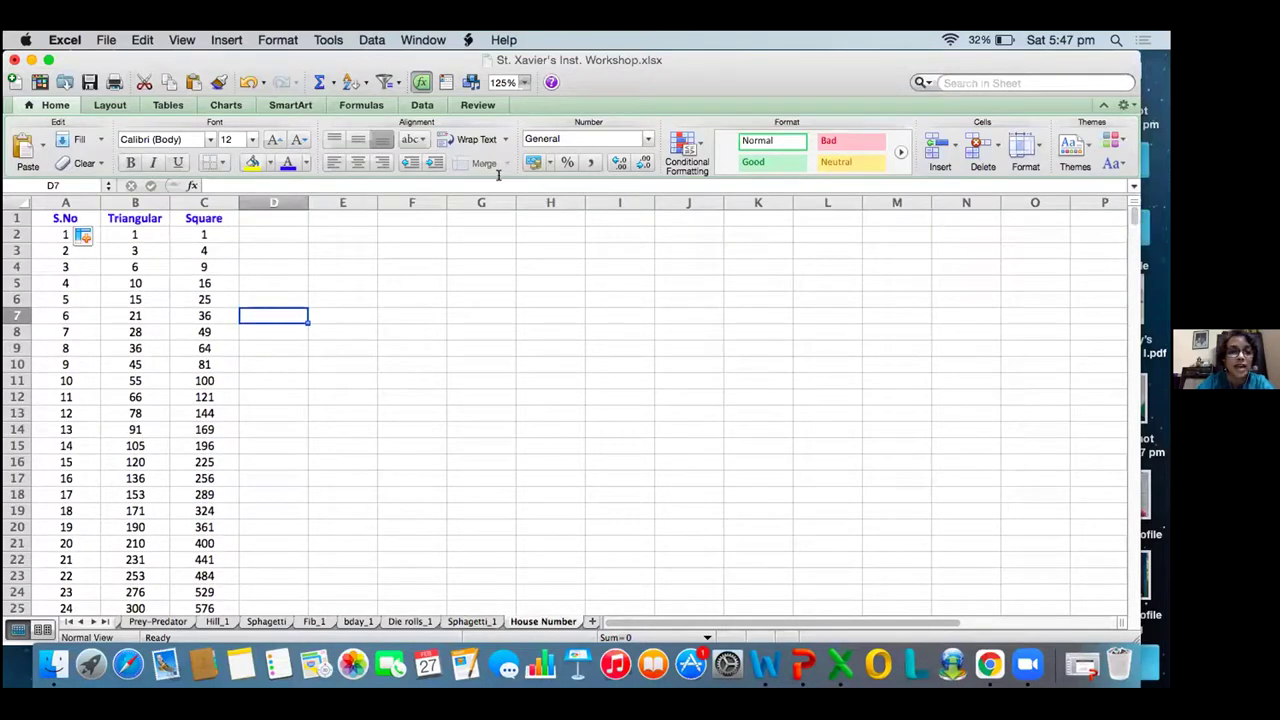
pyautogui.click(148, 196)
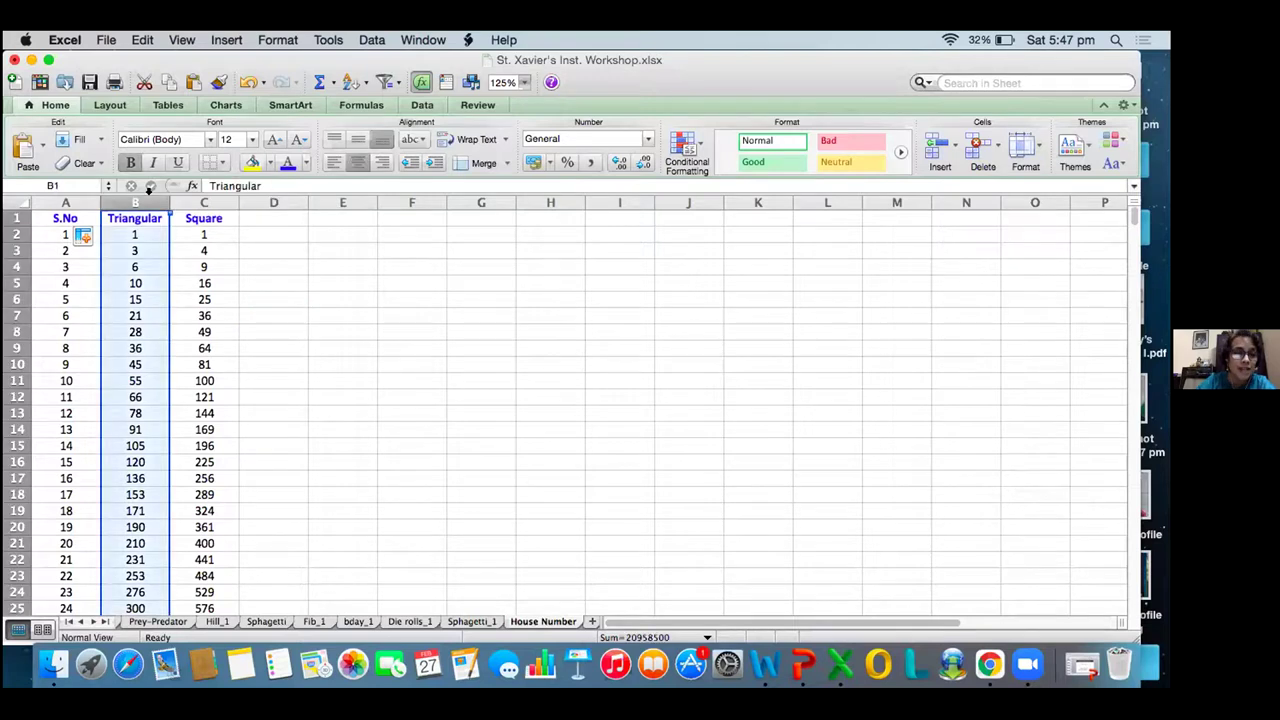
pyautogui.keyDown('shift'); pyautogui.click(206, 192); pyautogui.keyUp('shift')
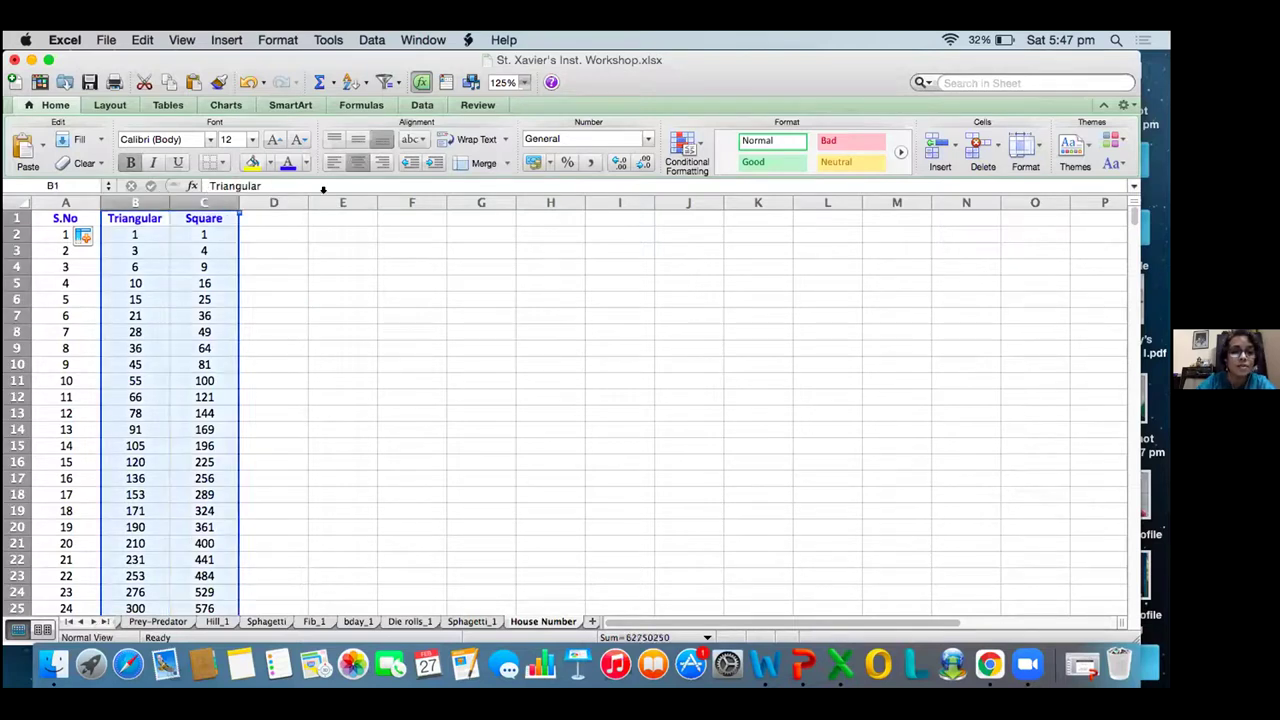
pyautogui.click(697, 142)
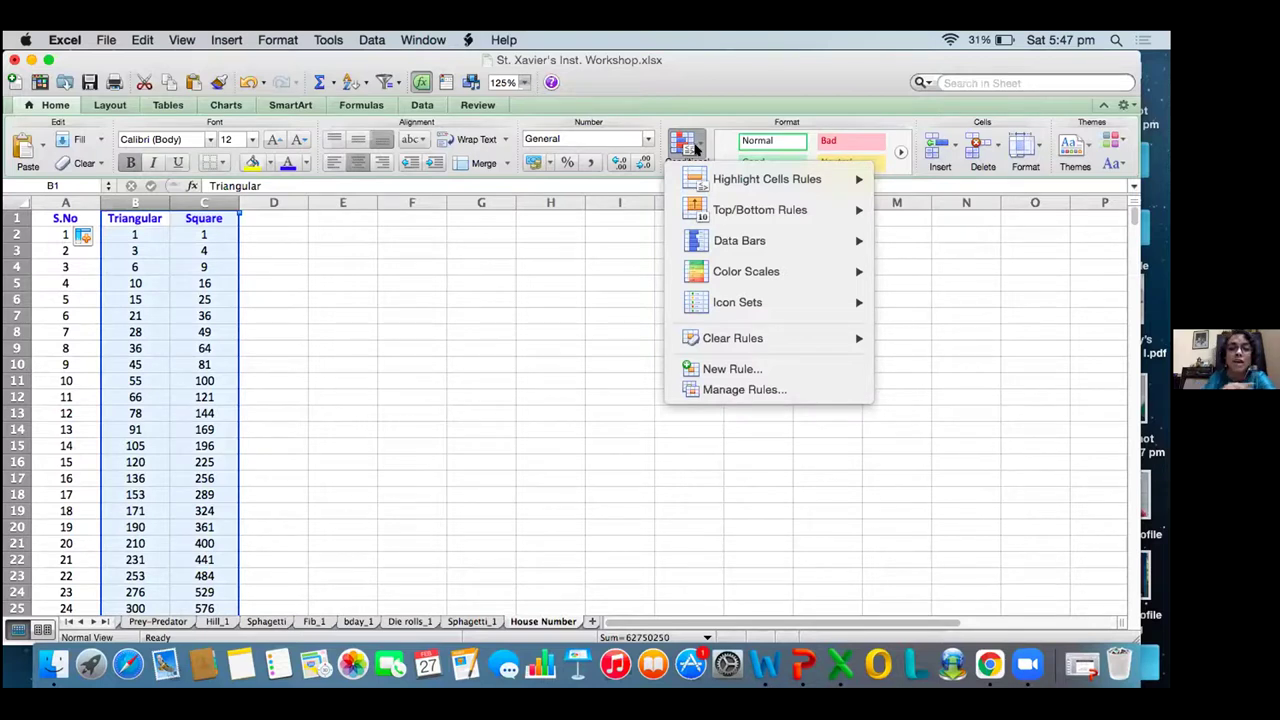
pyautogui.moveTo(730, 190)
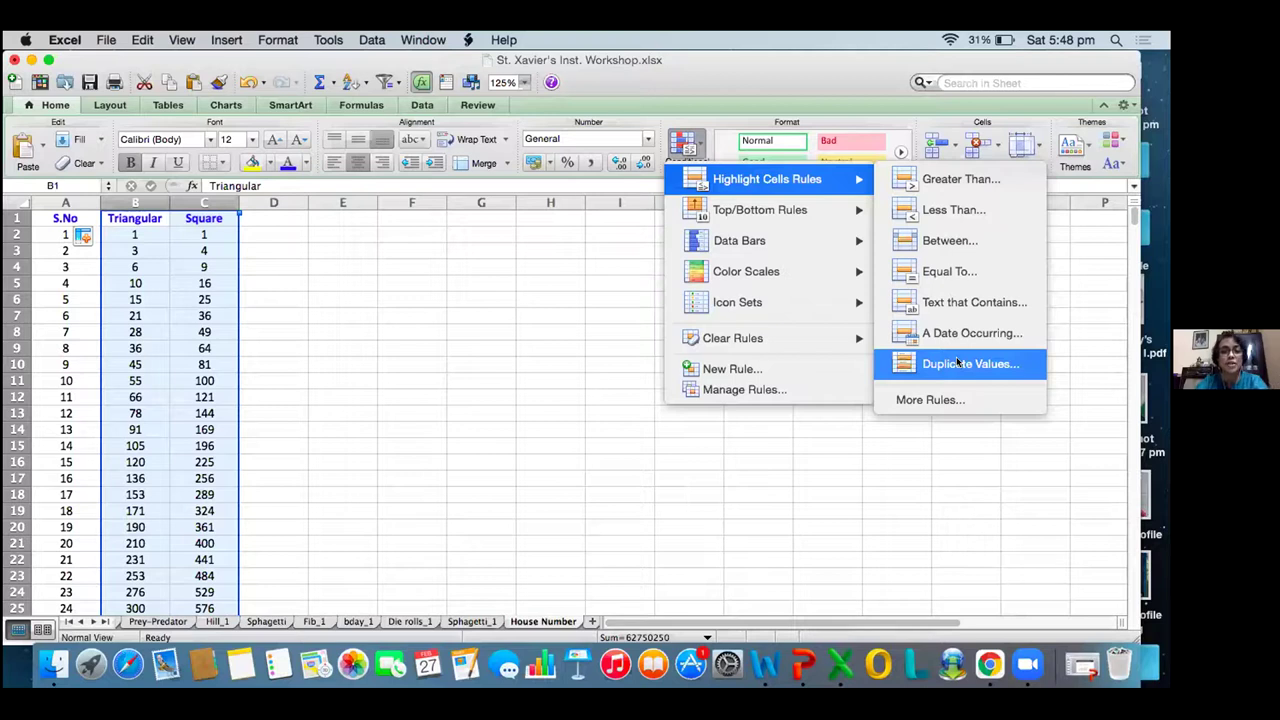
pyautogui.click(743, 68)
pyautogui.click(461, 331)
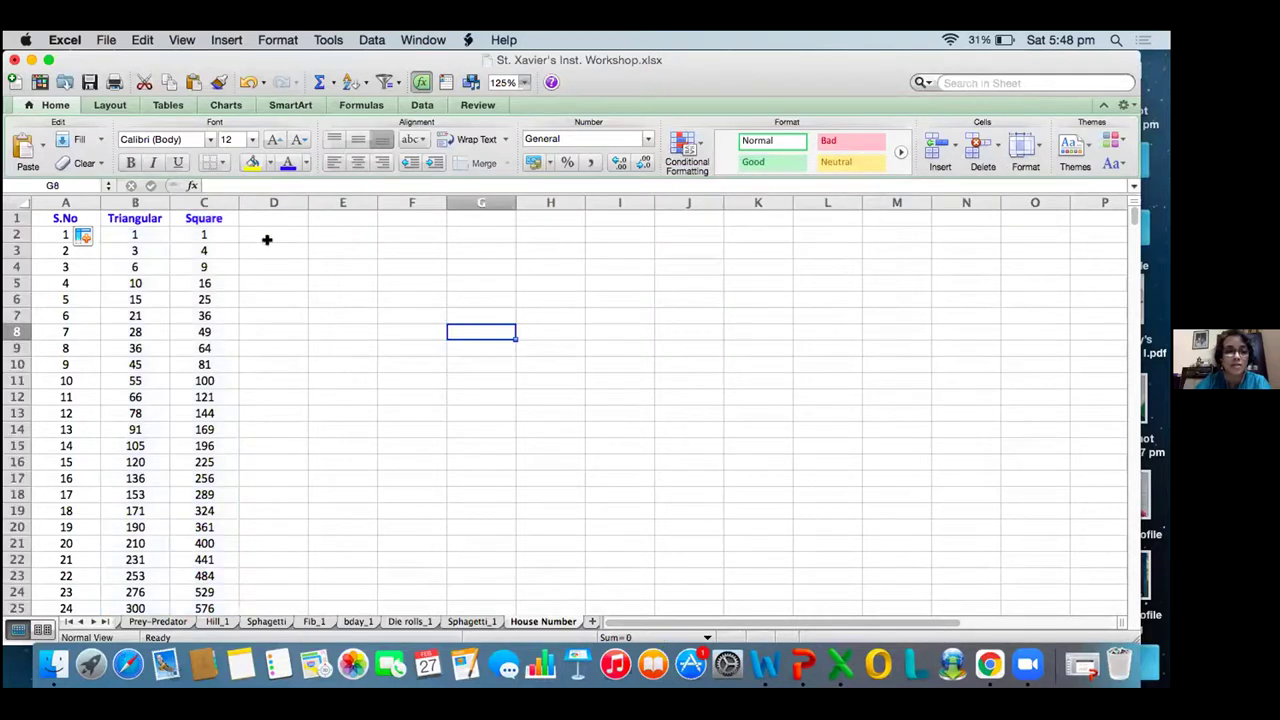
# - Apply a conditional format to columns B and C marking duplicate values with light red fill and dark red text
pyautogui.click(138, 203)
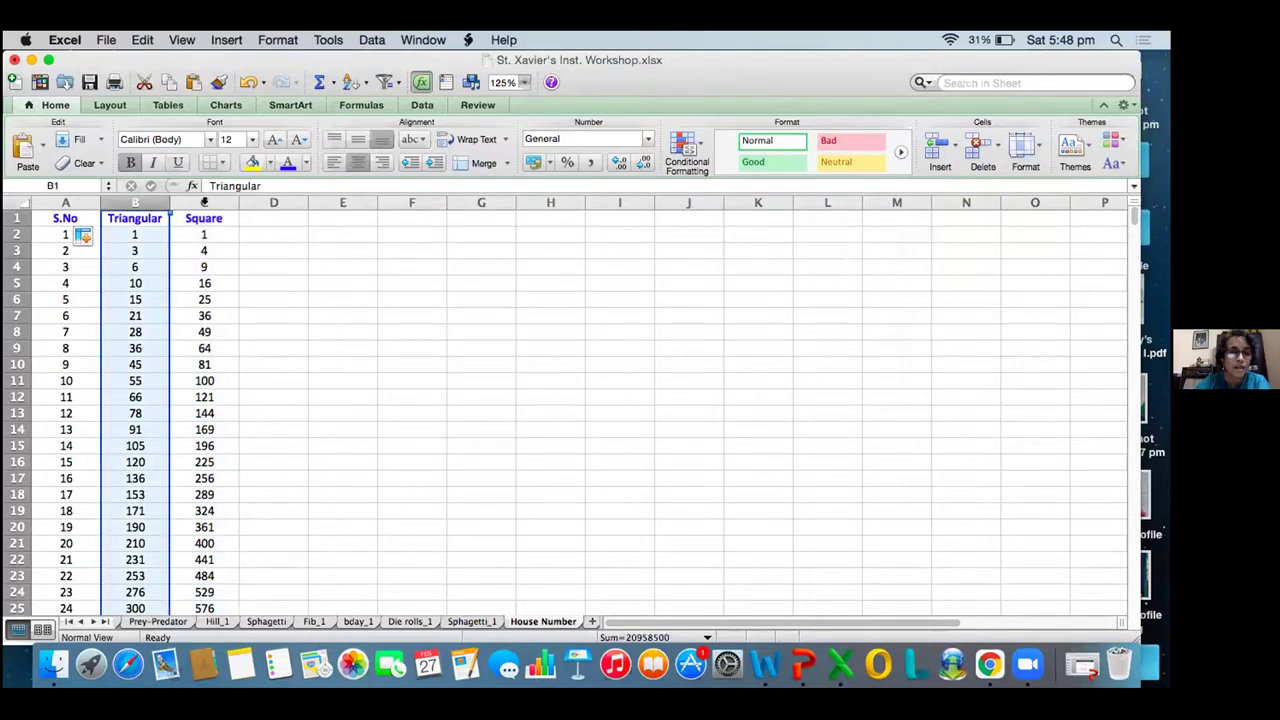
pyautogui.moveTo(204, 203); pyautogui.dragTo(205, 203)
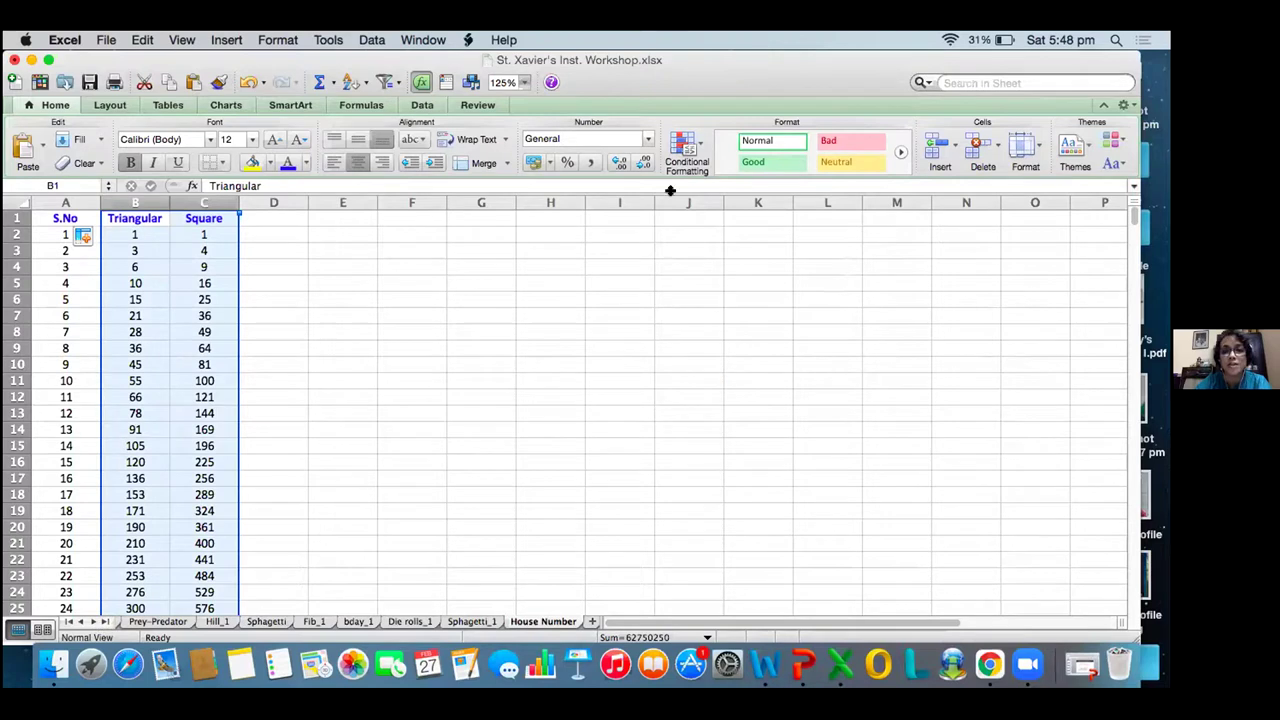
pyautogui.click(696, 146)
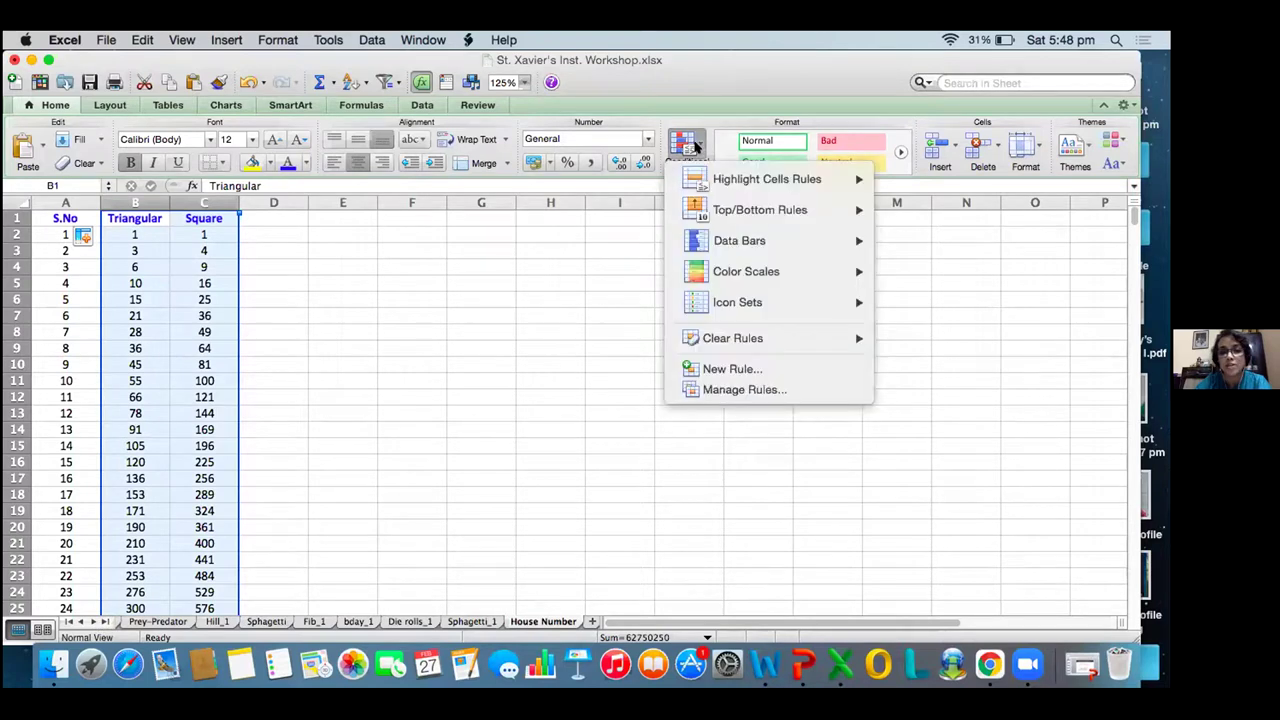
pyautogui.moveTo(704, 177)
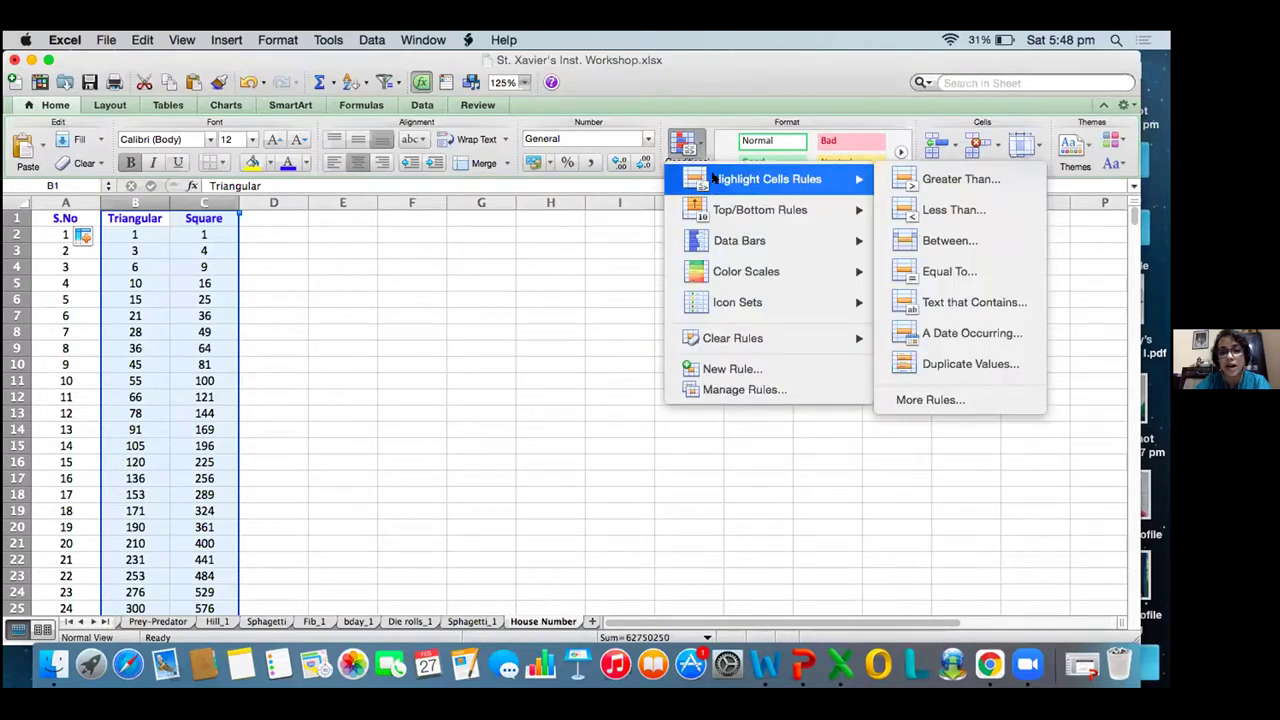
pyautogui.click(928, 366)
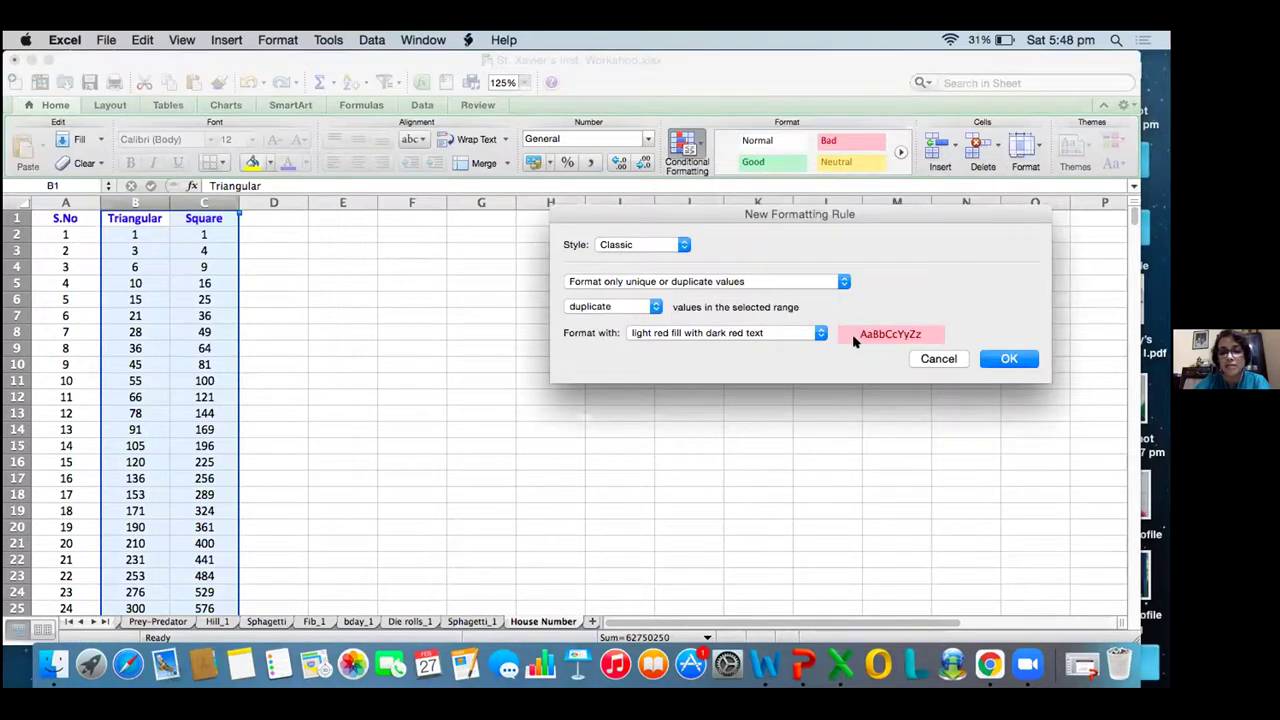
pyautogui.click(1016, 355)
pyautogui.click(917, 360)
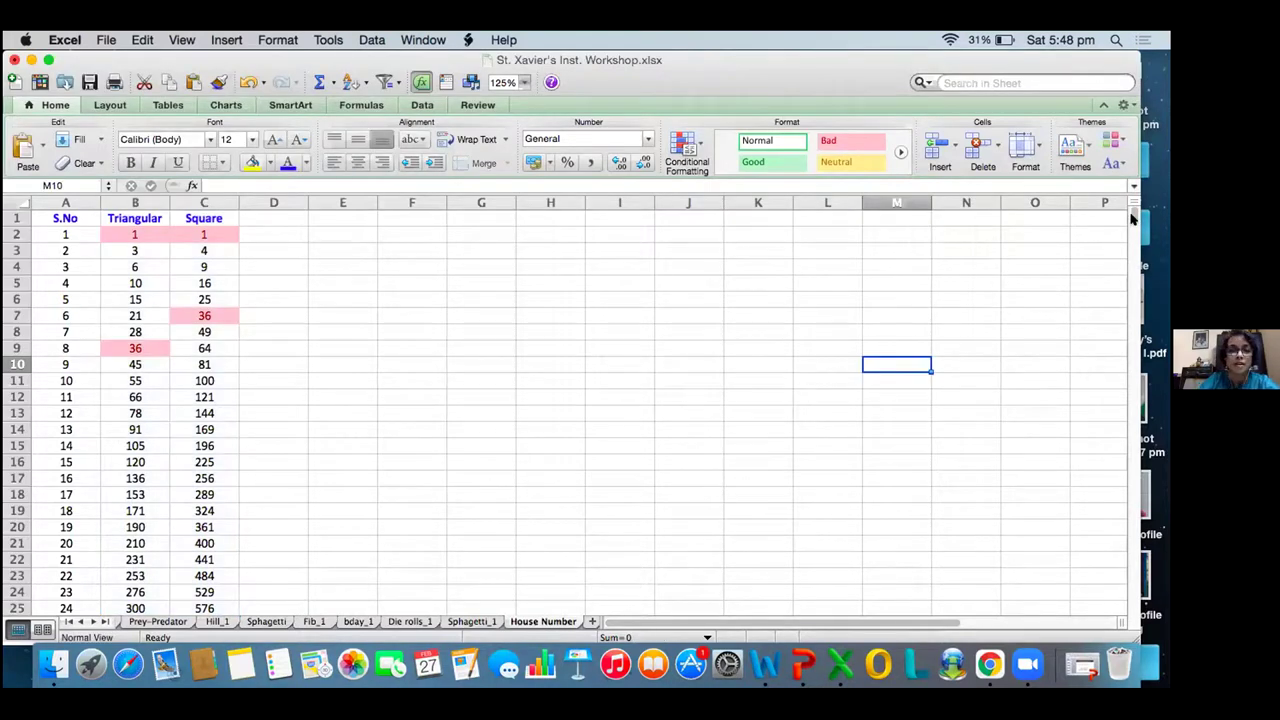
# - Examine the highlighted duplicates further down the Triangular and Square columns and compare their serial numbers
pyautogui.moveTo(1133, 218); pyautogui.dragTo(1133, 239)
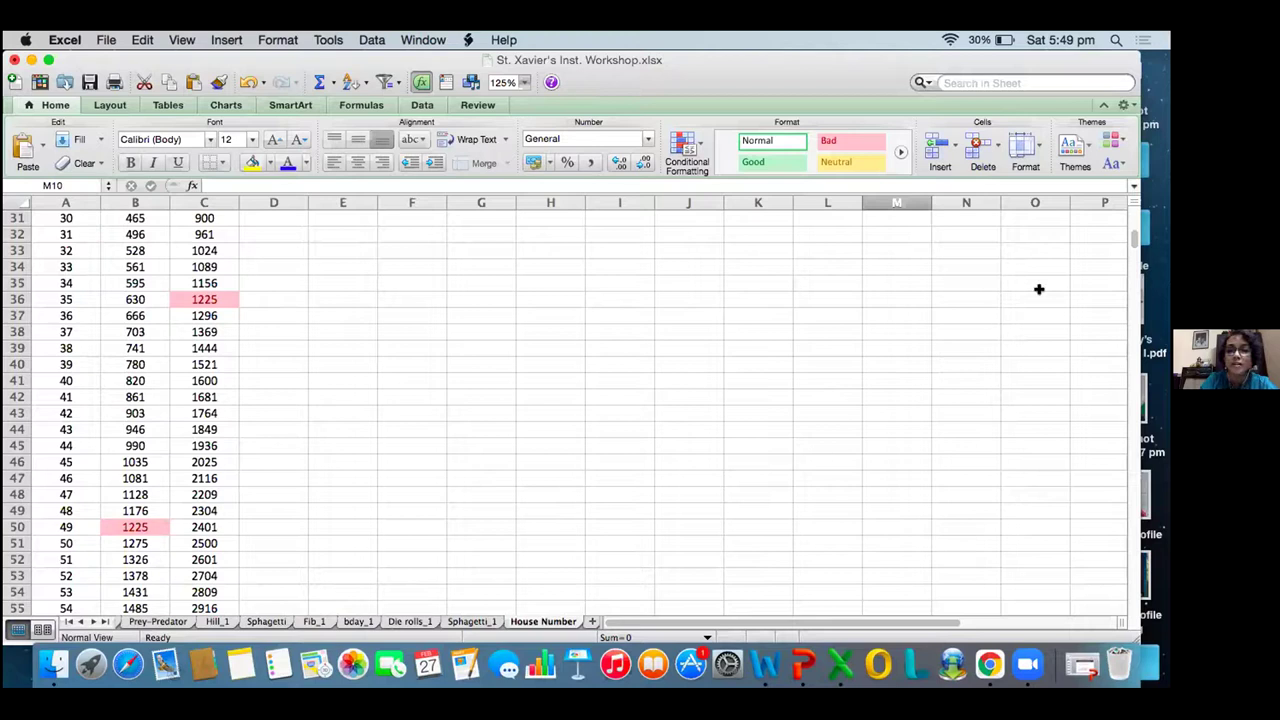
pyautogui.moveTo(1131, 233); pyautogui.dragTo(1123, 370)
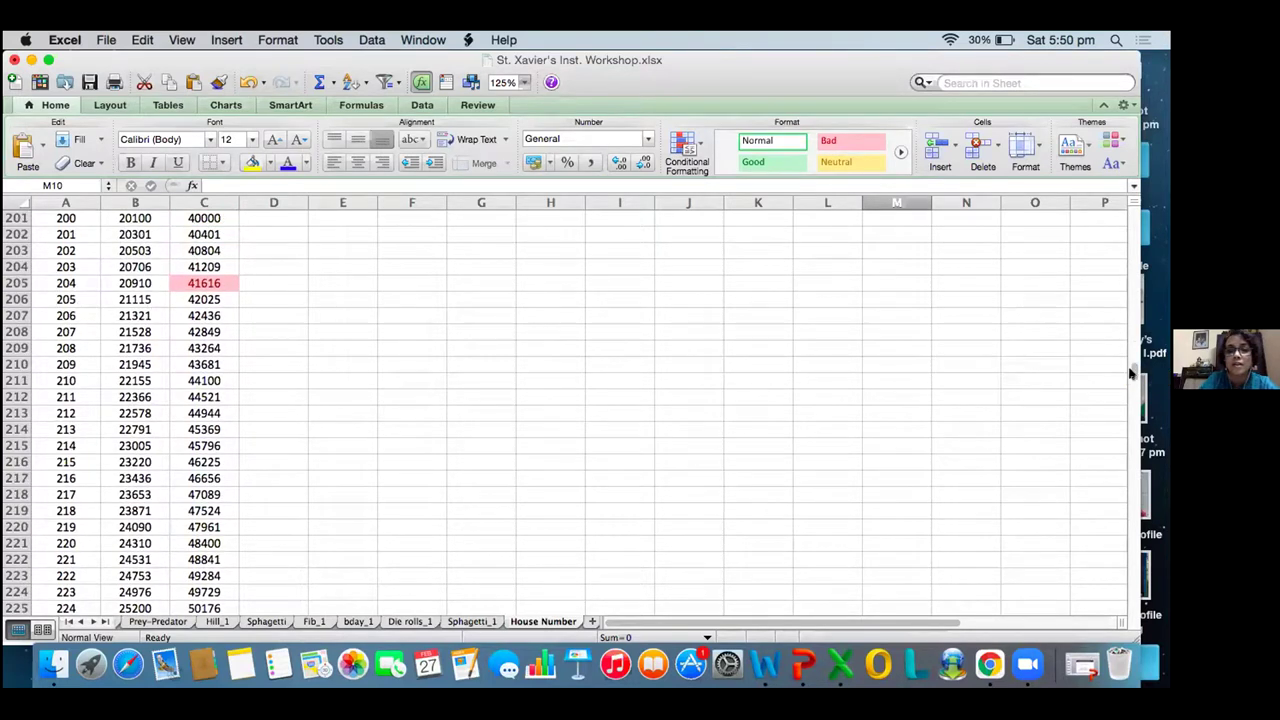
pyautogui.moveTo(1130, 372); pyautogui.dragTo(1131, 430)
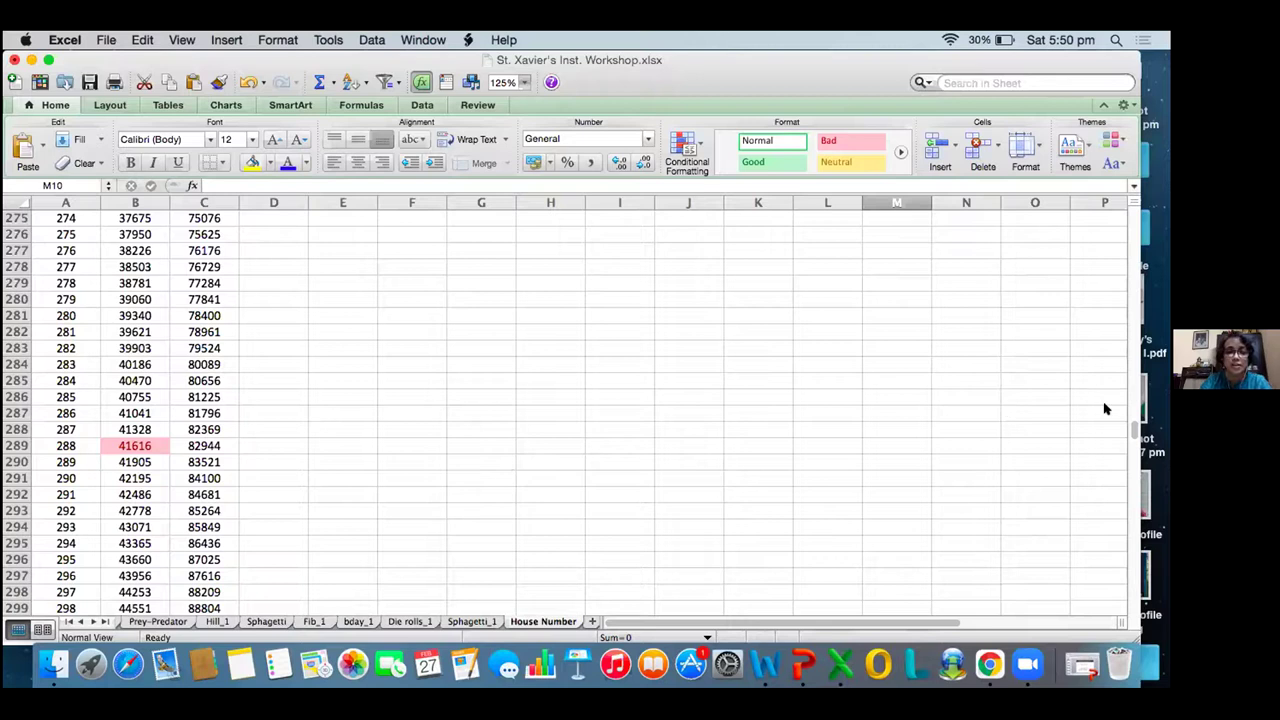
pyautogui.moveTo(1135, 428); pyautogui.dragTo(1087, 359)
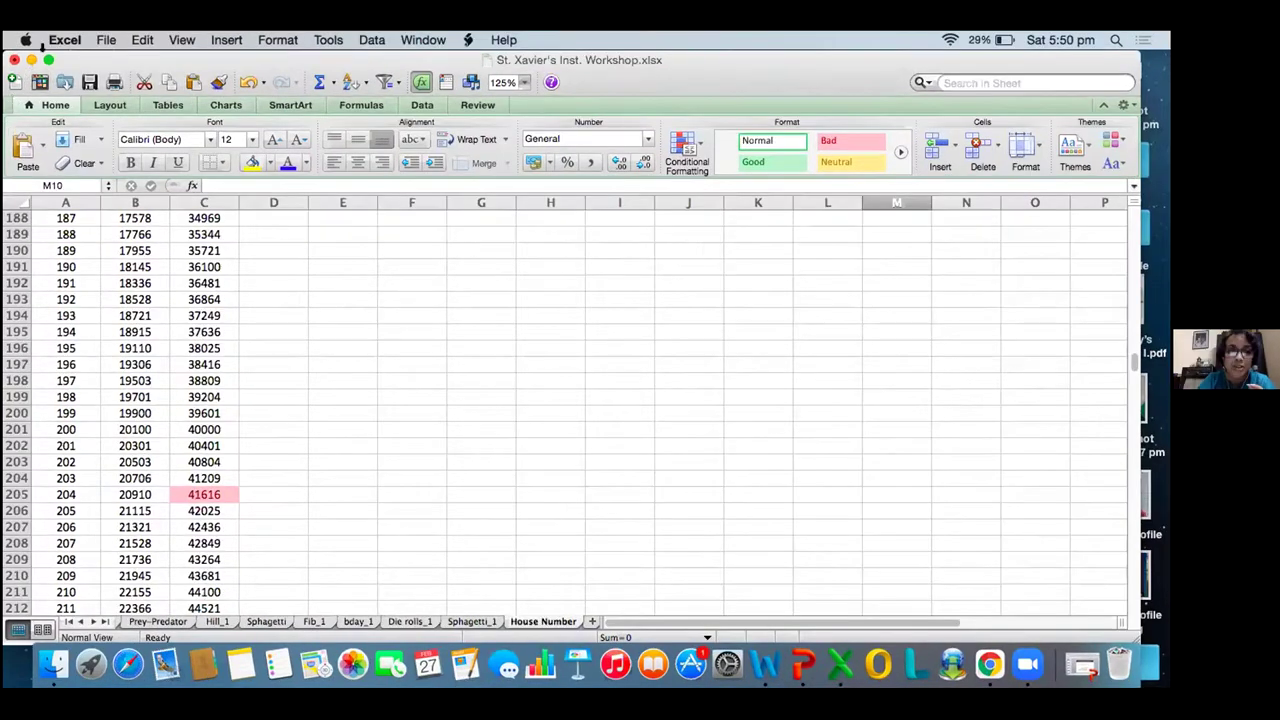
# - Minimise the workbook, switch to the PowerPoint presentation and play the slide show at the House number problem statement
pyautogui.click(31, 59)
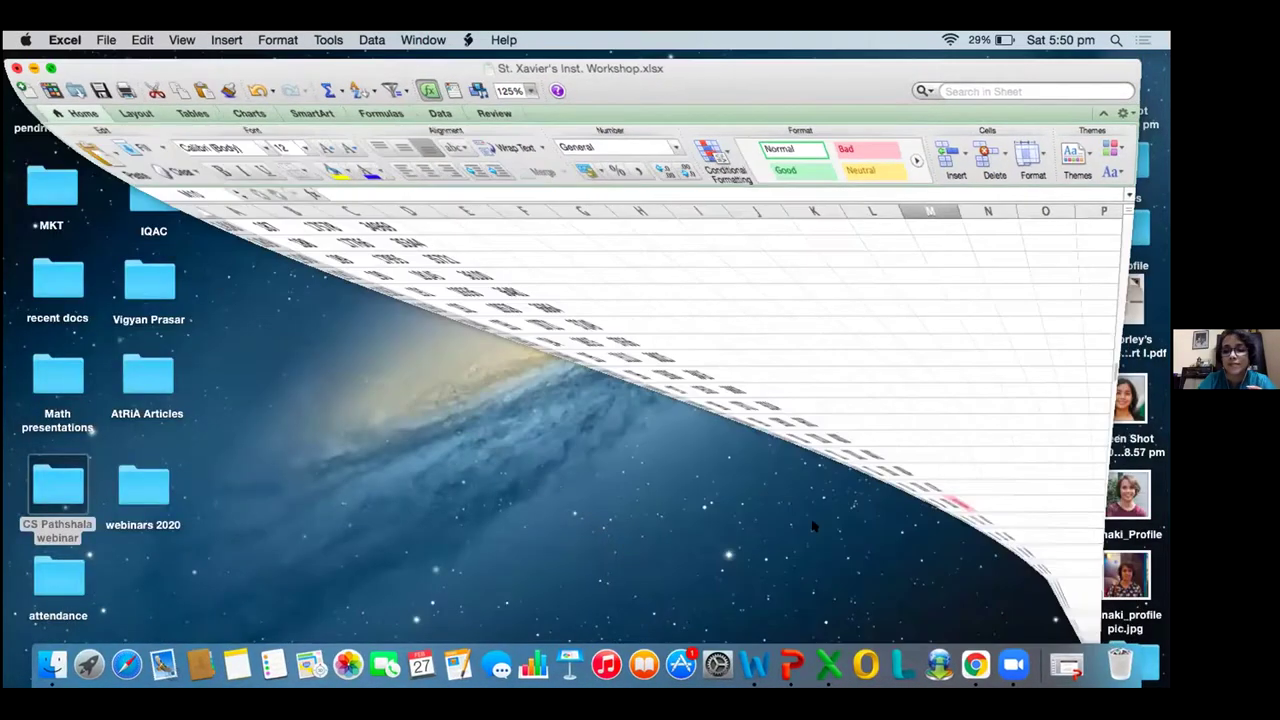
pyautogui.click(1046, 660)
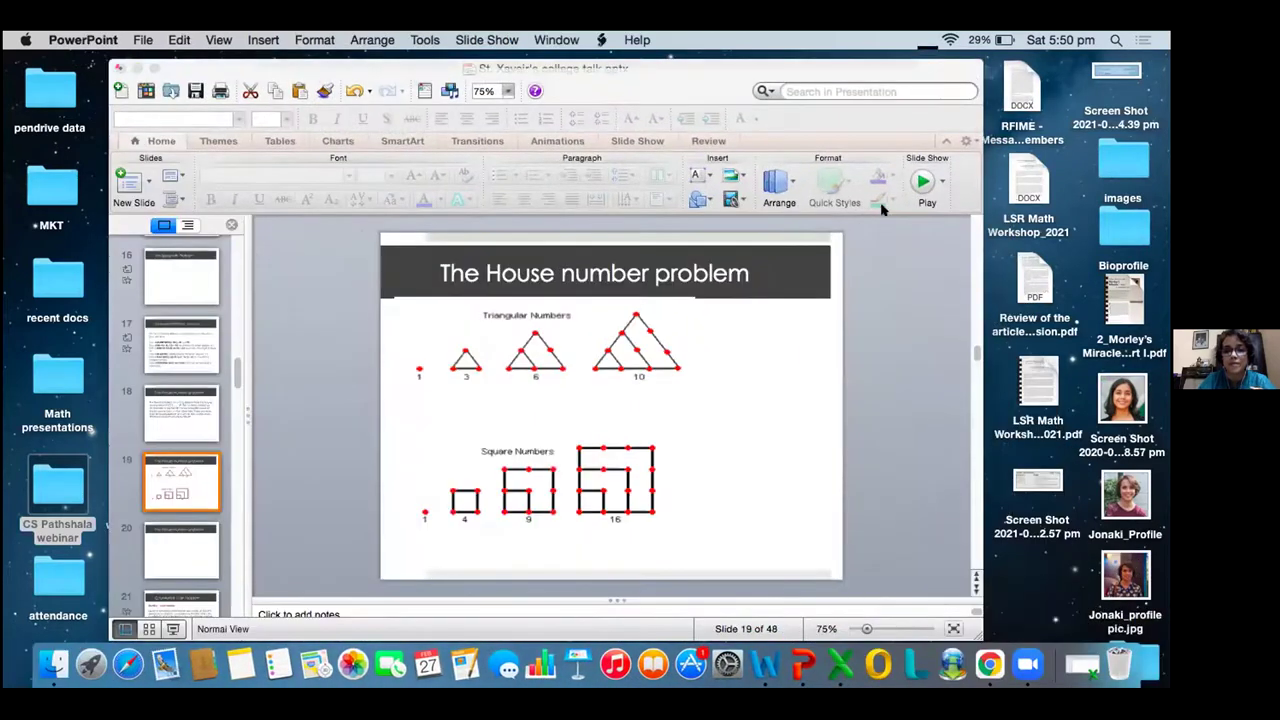
pyautogui.click(922, 181)
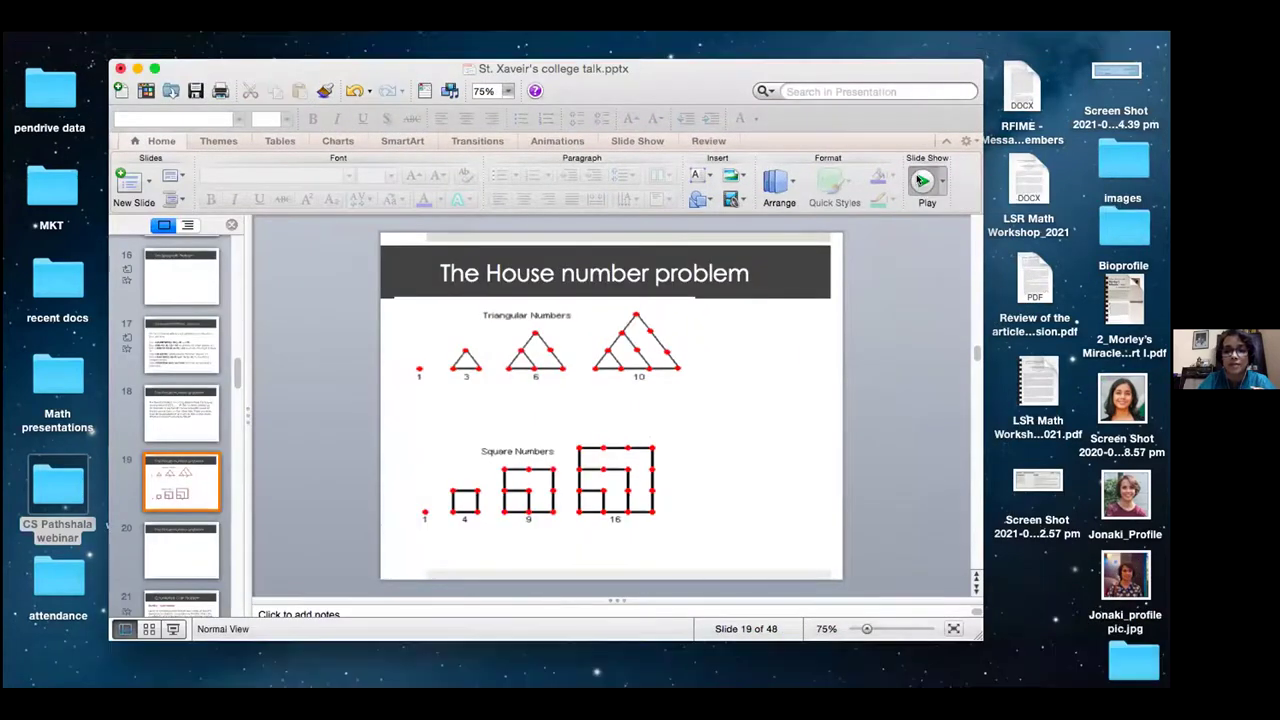
pyautogui.click(406, 492)
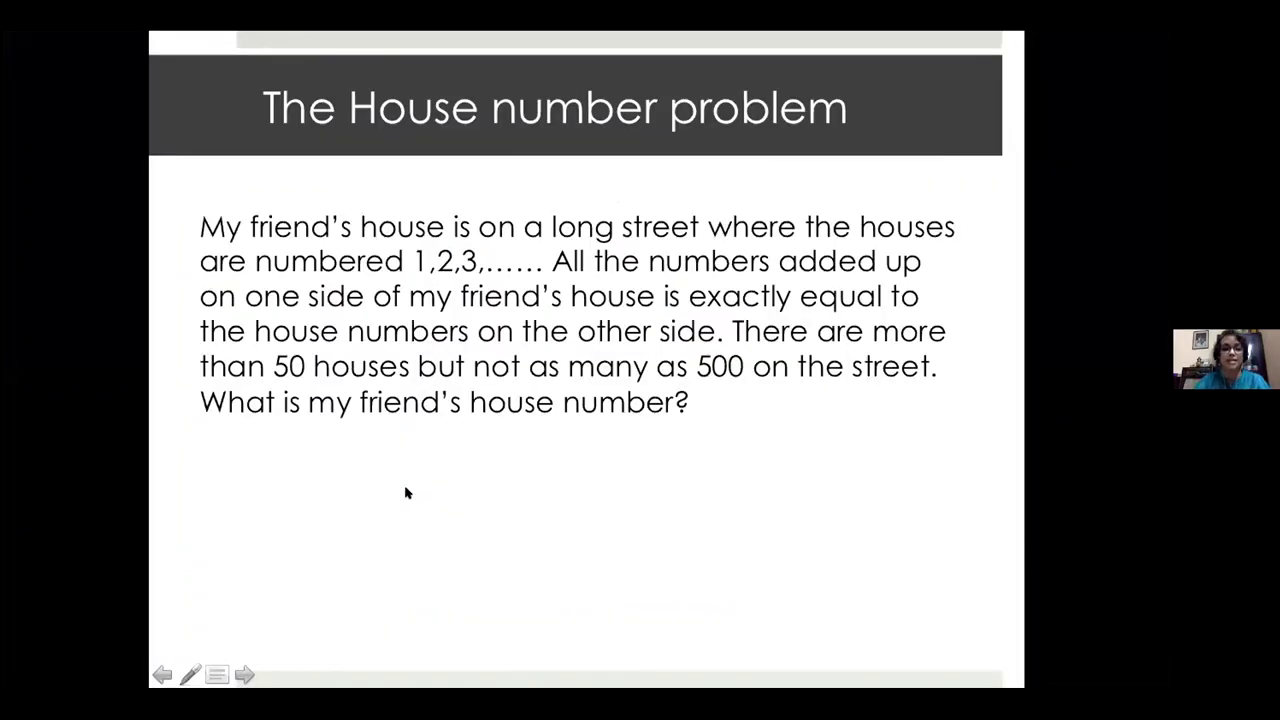
# - With the Pen, underline "my friend's" in the question and write m → 204 and n → 288 beneath it
pyautogui.click(182, 675)
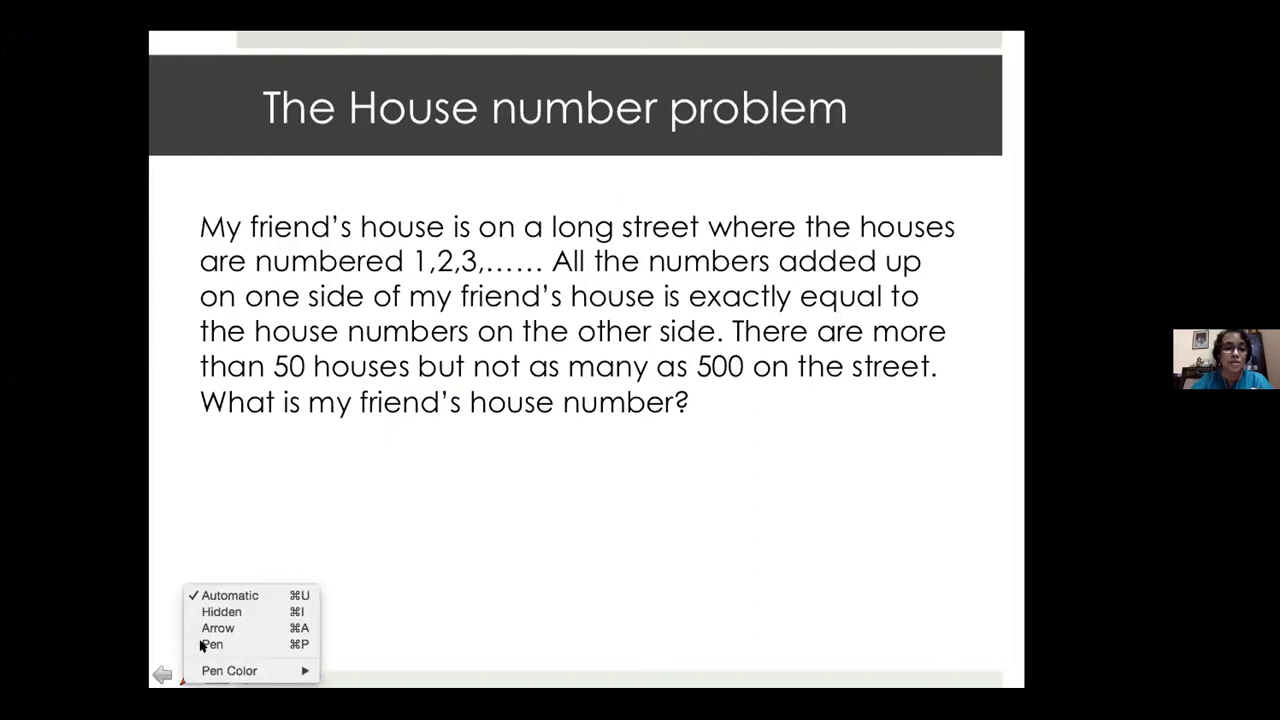
pyautogui.click(203, 645)
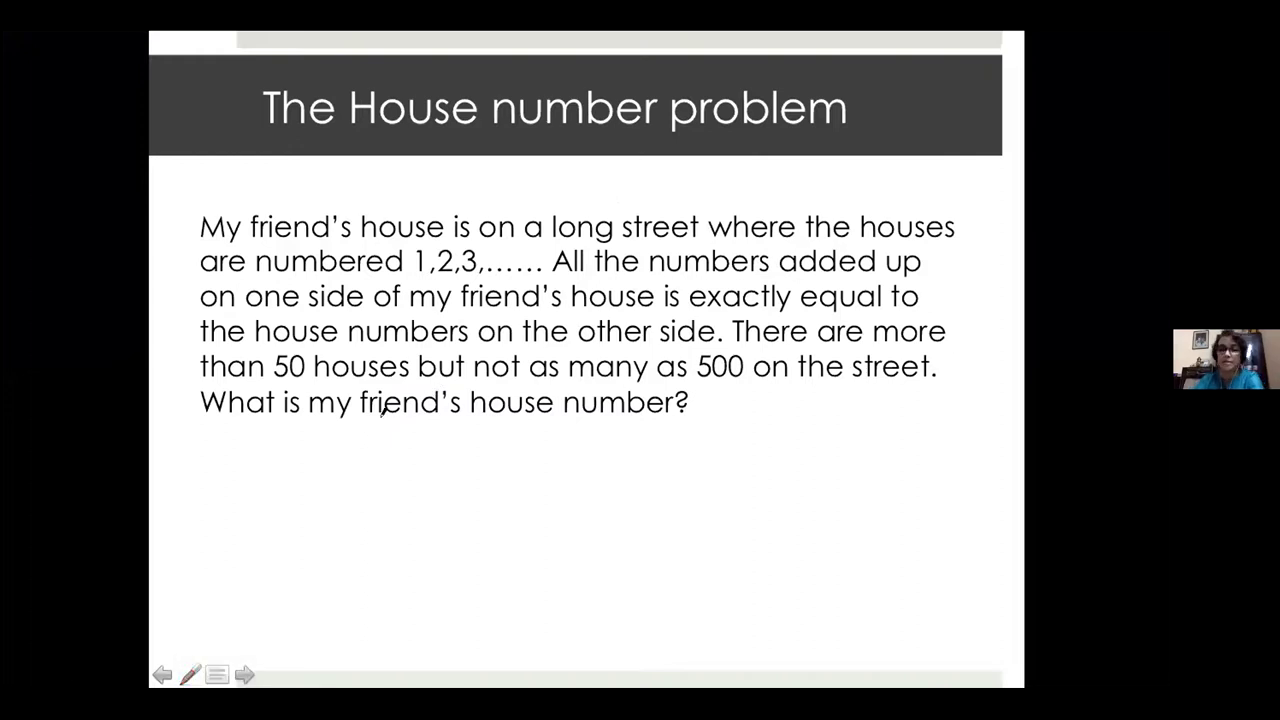
pyautogui.moveTo(233, 452)
pyautogui.mouseDown()
pyautogui.moveTo(249, 427)
pyautogui.moveTo(408, 423)
pyautogui.mouseUp()
pyautogui.moveTo(300, 440); pyautogui.dragTo(341, 453)
pyautogui.moveTo(236, 476); pyautogui.dragTo(324, 486)
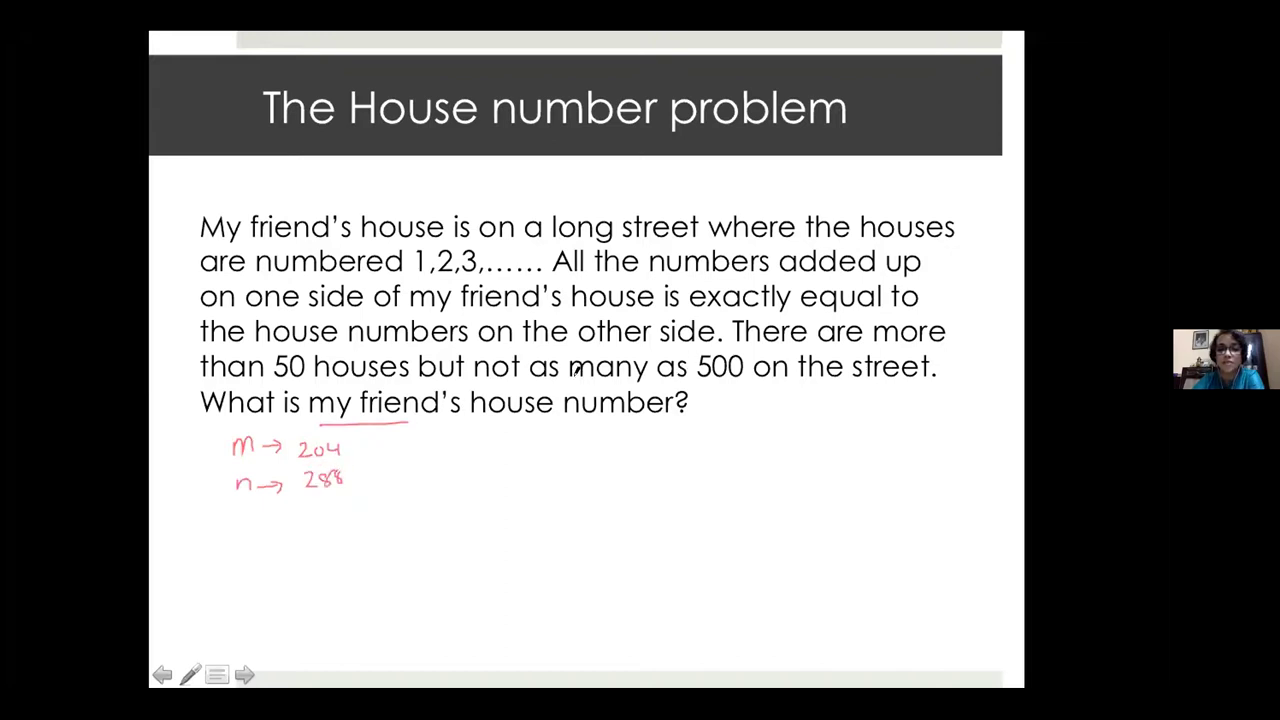